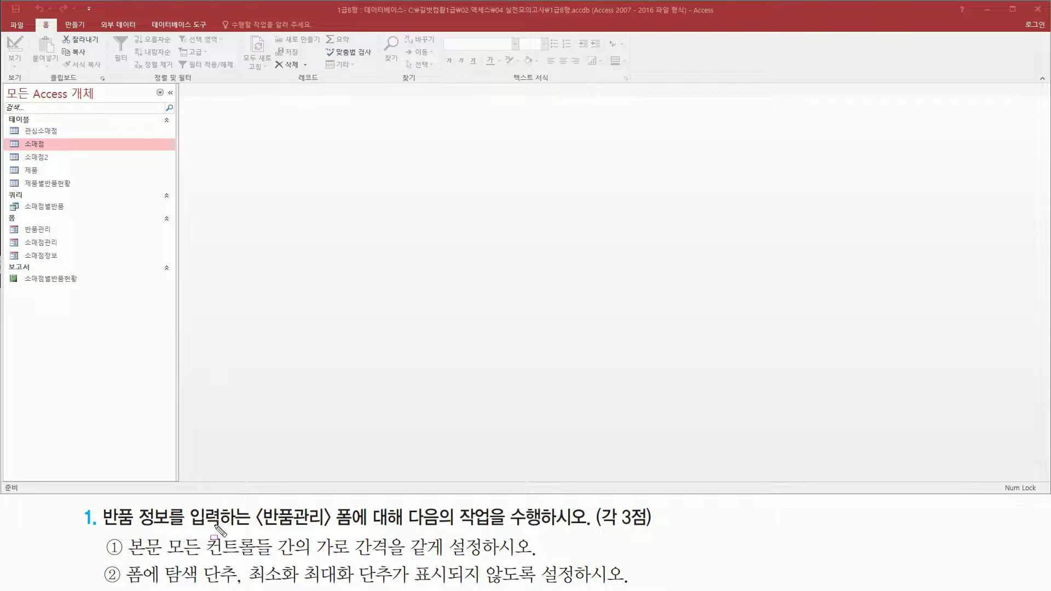
# Open the 반품관리 form
pyautogui.moveTo(99, 529); pyautogui.dragTo(359, 532)
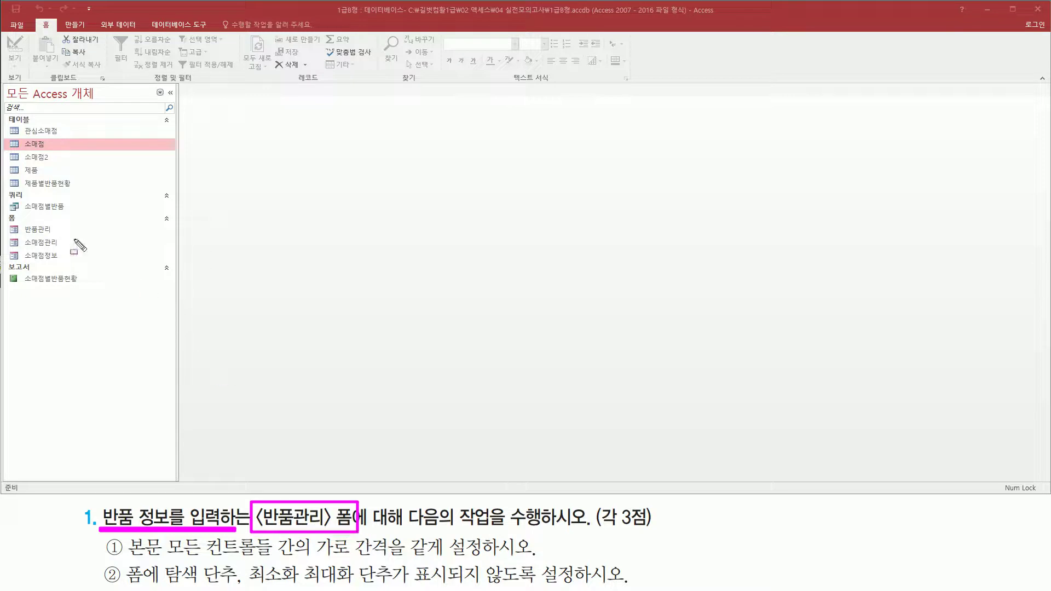
pyautogui.moveTo(6, 221)
pyautogui.mouseDown()
pyautogui.moveTo(24, 237)
pyautogui.moveTo(66, 237)
pyautogui.mouseUp()
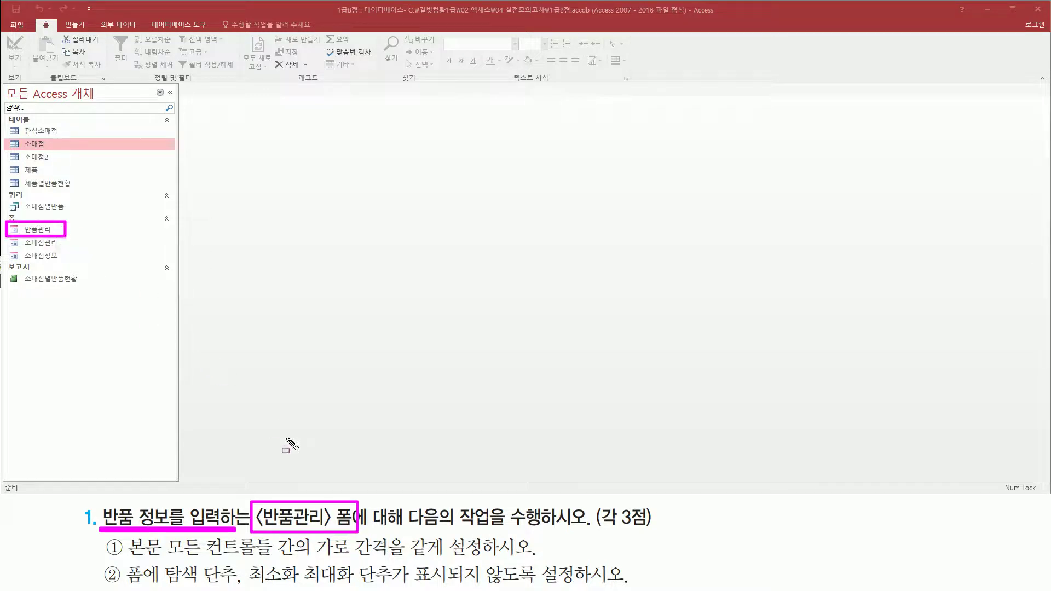
pyautogui.moveTo(403, 526); pyautogui.dragTo(649, 526)
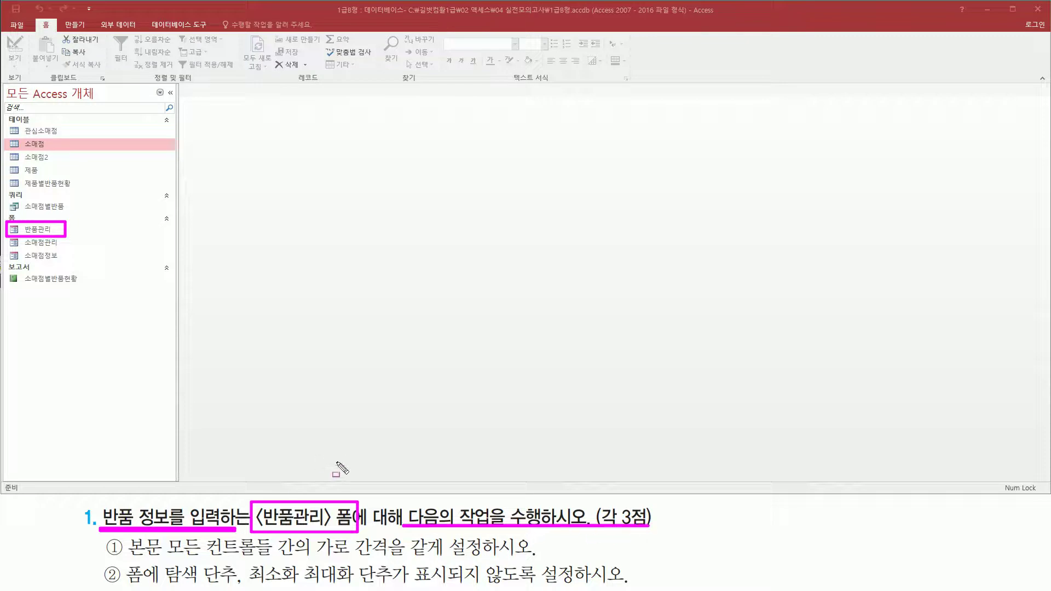
pyautogui.press('Escape')
pyautogui.click(49, 230)
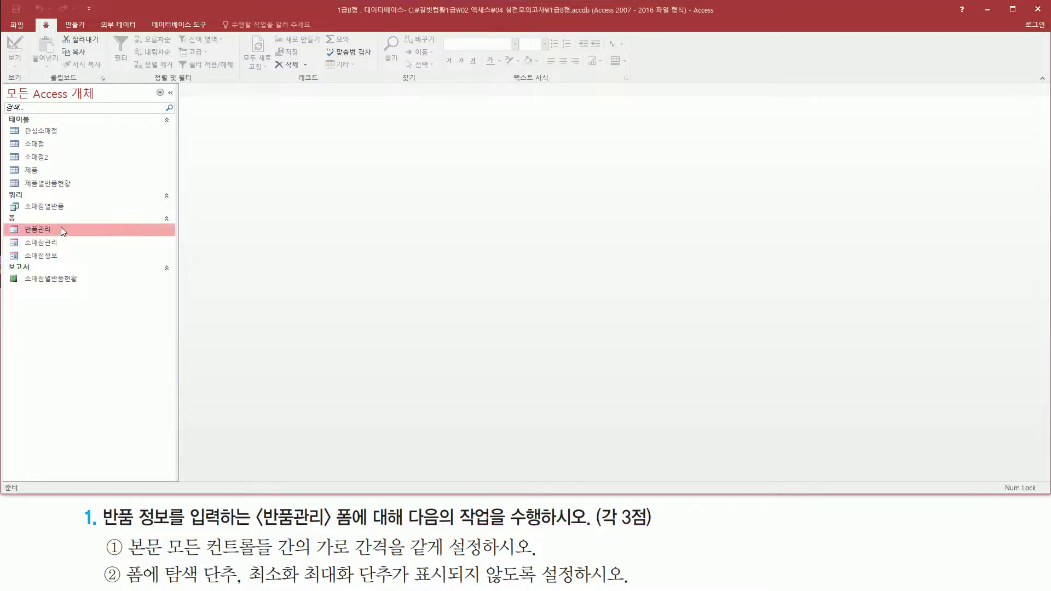
pyautogui.doubleClick(56, 229)
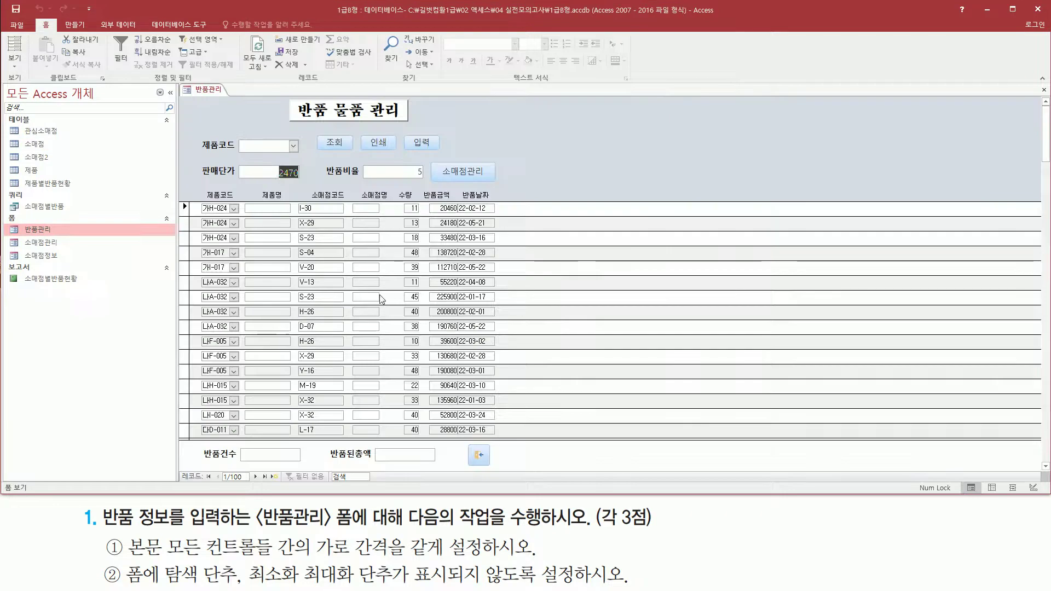
# Switch the 반품관리 form to Design View
pyautogui.moveTo(177, 96)
pyautogui.mouseDown()
pyautogui.moveTo(493, 482)
pyautogui.moveTo(529, 481)
pyautogui.moveTo(529, 464)
pyautogui.mouseUp()
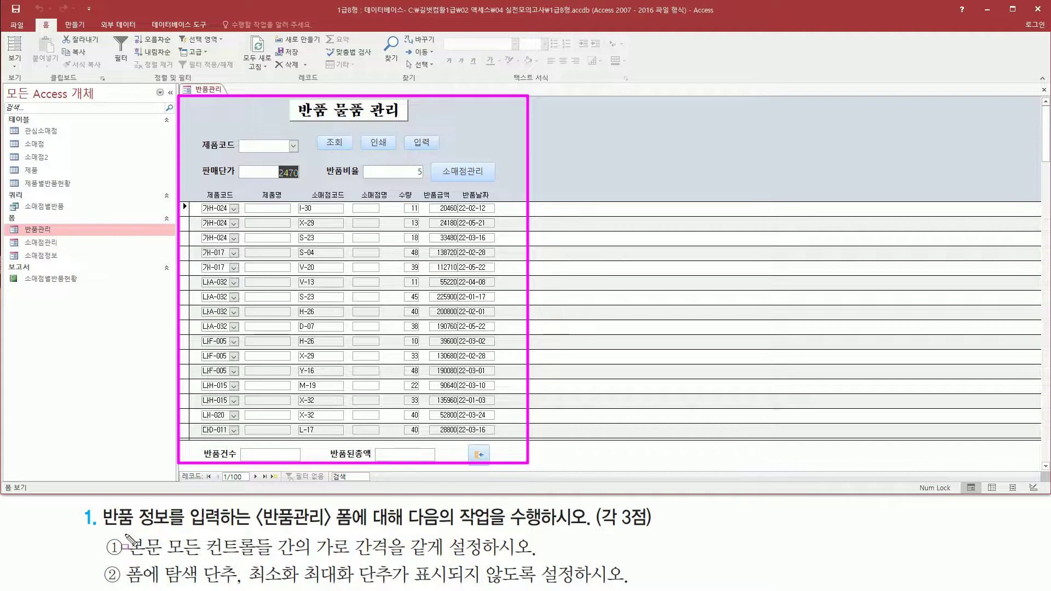
pyautogui.moveTo(125, 531)
pyautogui.mouseDown()
pyautogui.moveTo(166, 559)
pyautogui.moveTo(518, 558)
pyautogui.mouseUp()
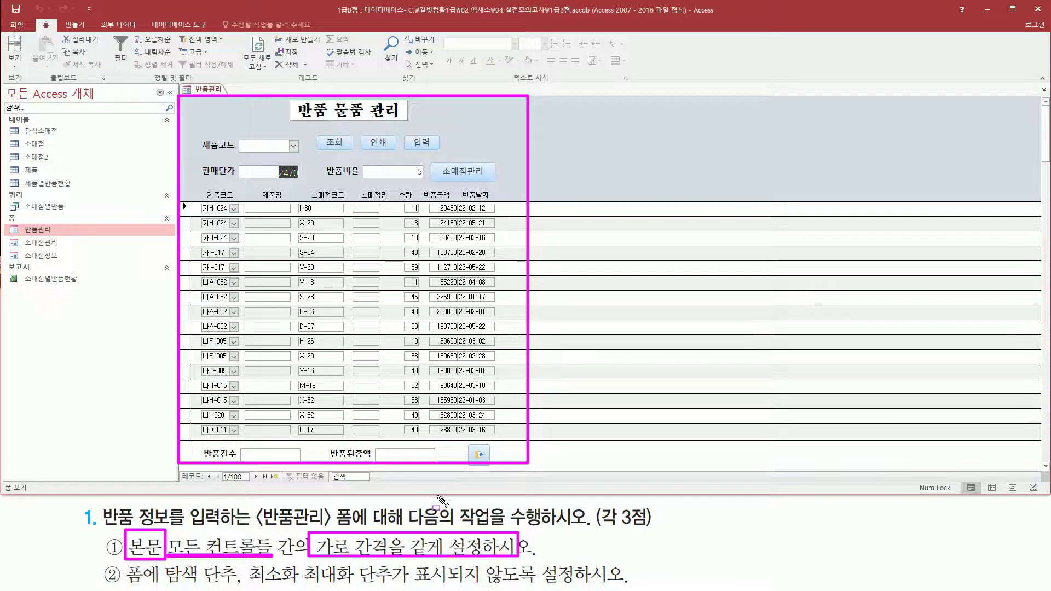
pyautogui.press('e')
pyautogui.moveTo(193, 199)
pyautogui.mouseDown()
pyautogui.moveTo(427, 414)
pyautogui.moveTo(498, 438)
pyautogui.mouseUp()
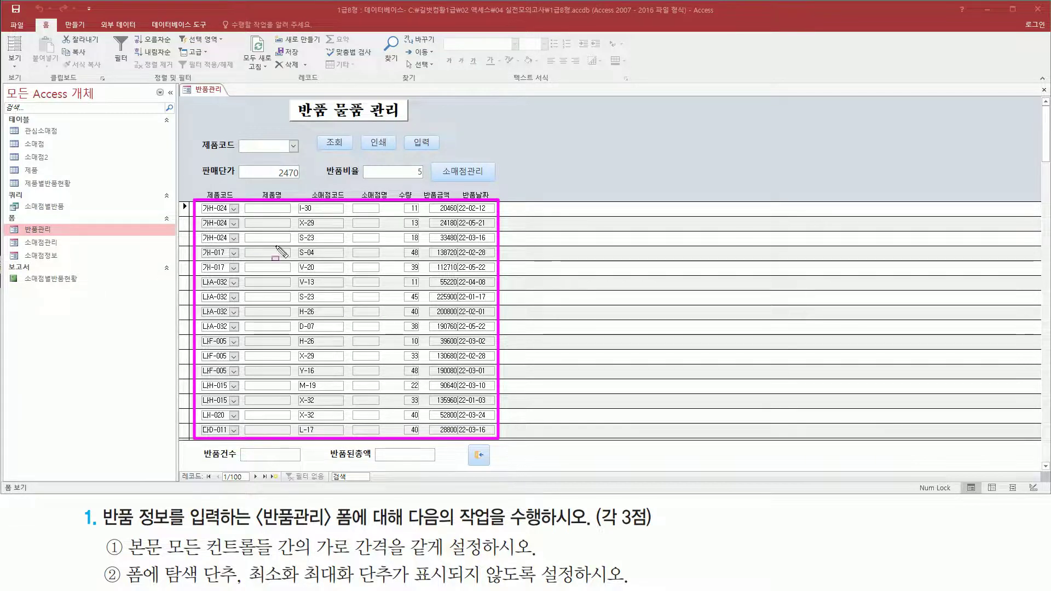
pyautogui.press('Escape')
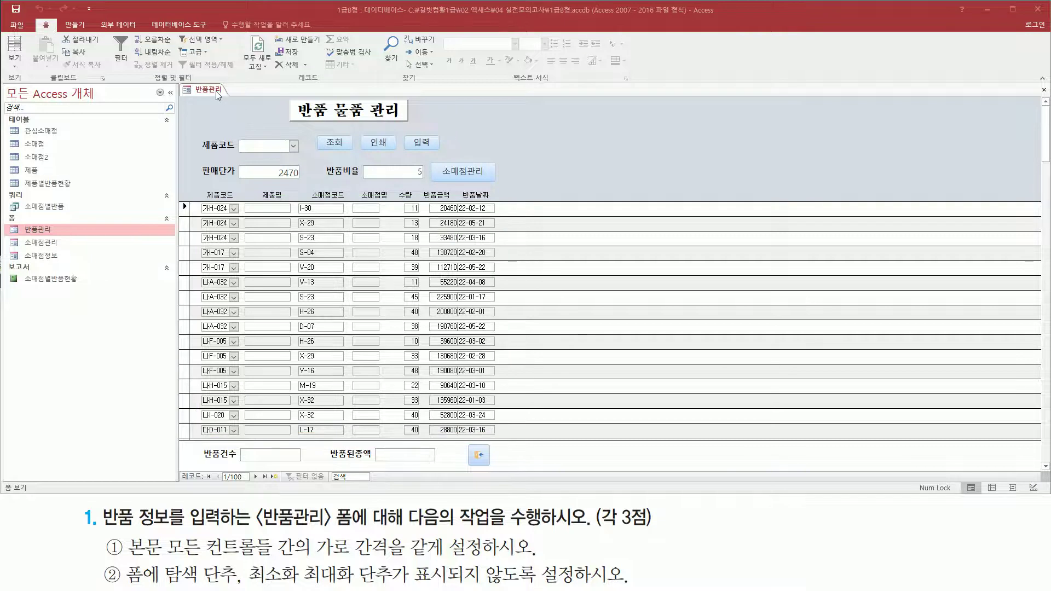
pyautogui.rightClick(219, 94)
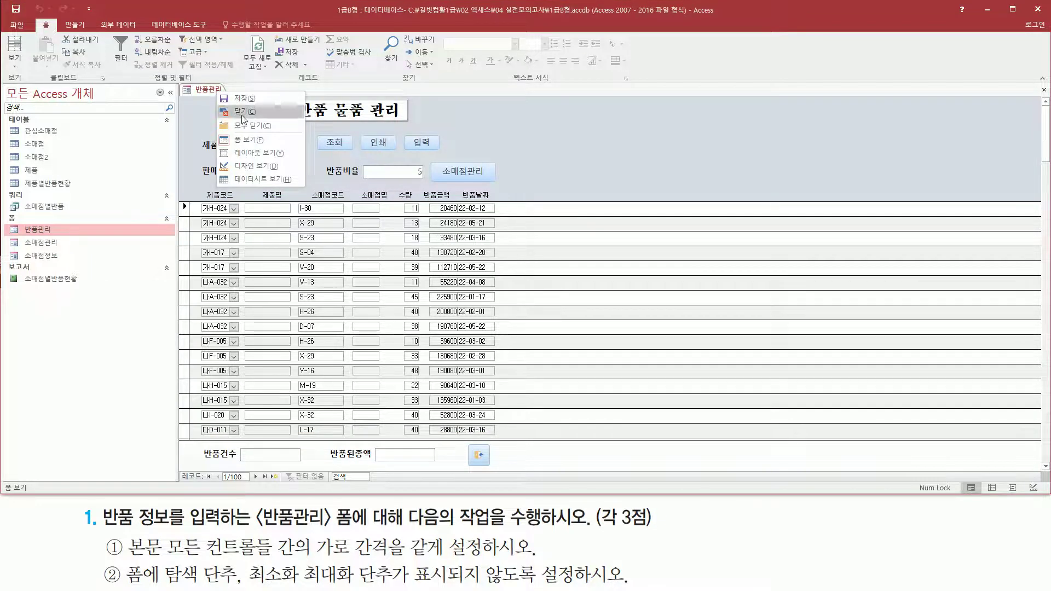
pyautogui.click(258, 165)
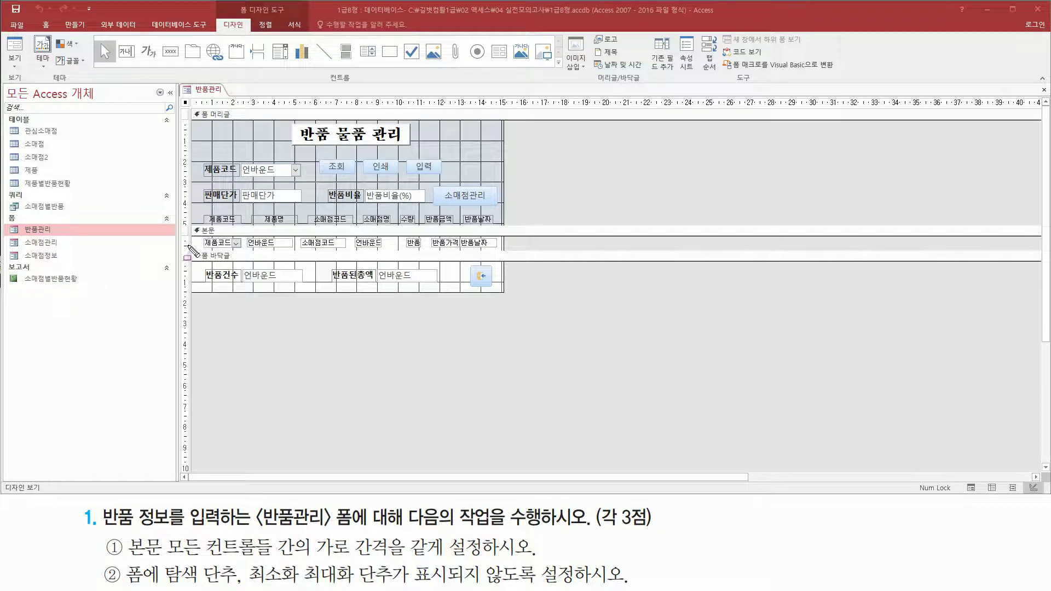
# Select all controls in the form's 본문 section and make their horizontal spacing equal
pyautogui.moveTo(189, 237); pyautogui.dragTo(499, 252)
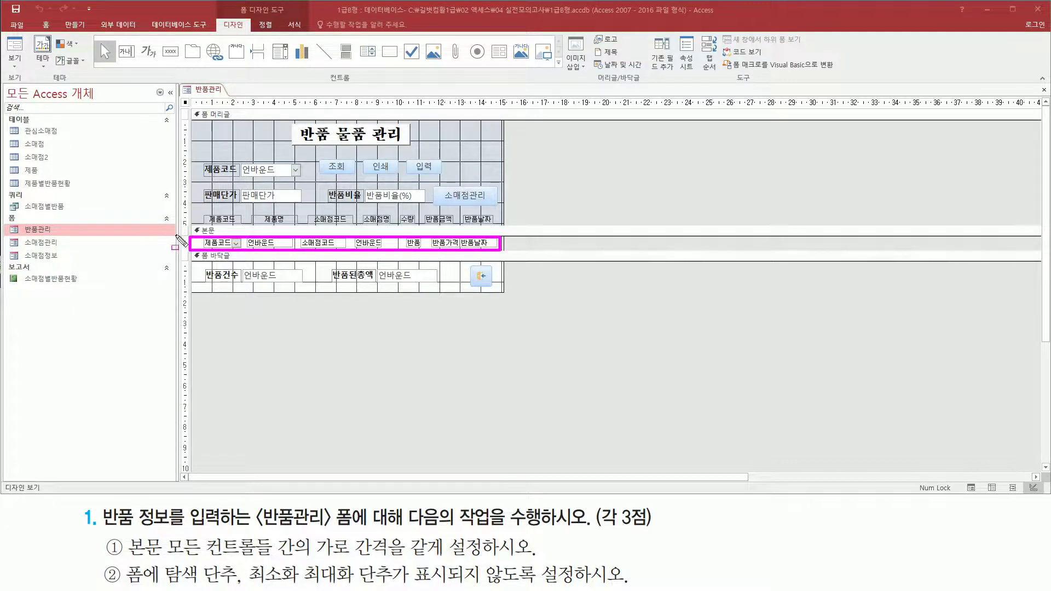
pyautogui.moveTo(185, 242)
pyautogui.mouseDown()
pyautogui.moveTo(180, 235)
pyautogui.moveTo(192, 256)
pyautogui.mouseUp()
pyautogui.press('Escape')
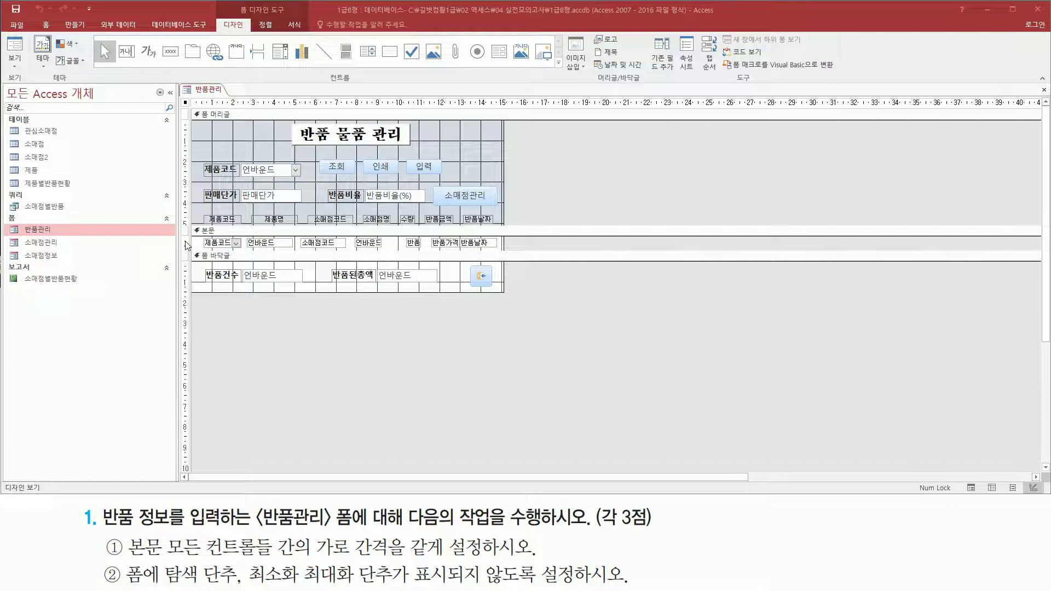
pyautogui.click(186, 243)
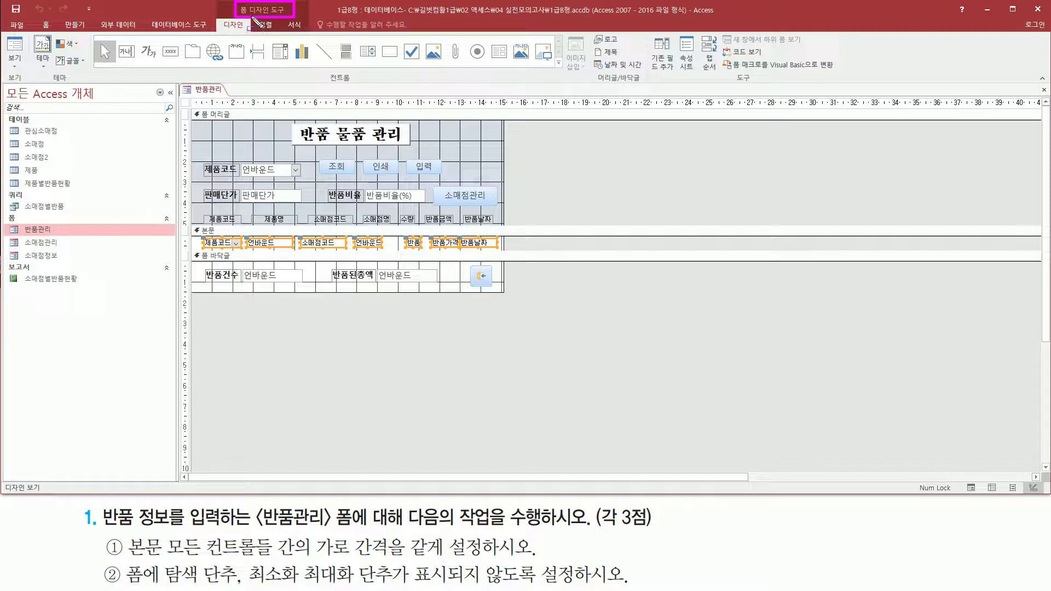
pyautogui.click(266, 26)
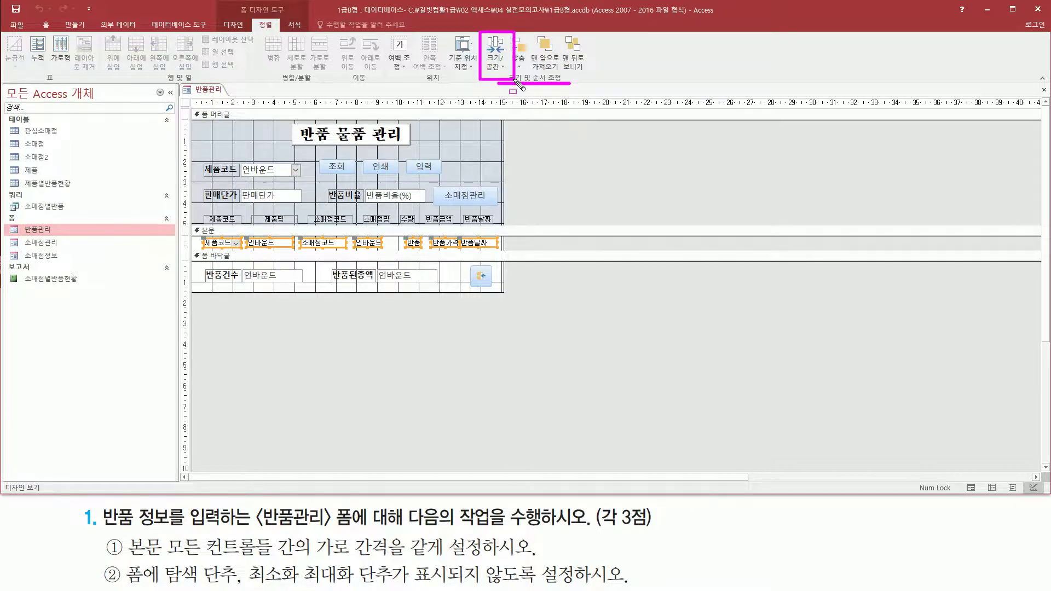
pyautogui.click(501, 62)
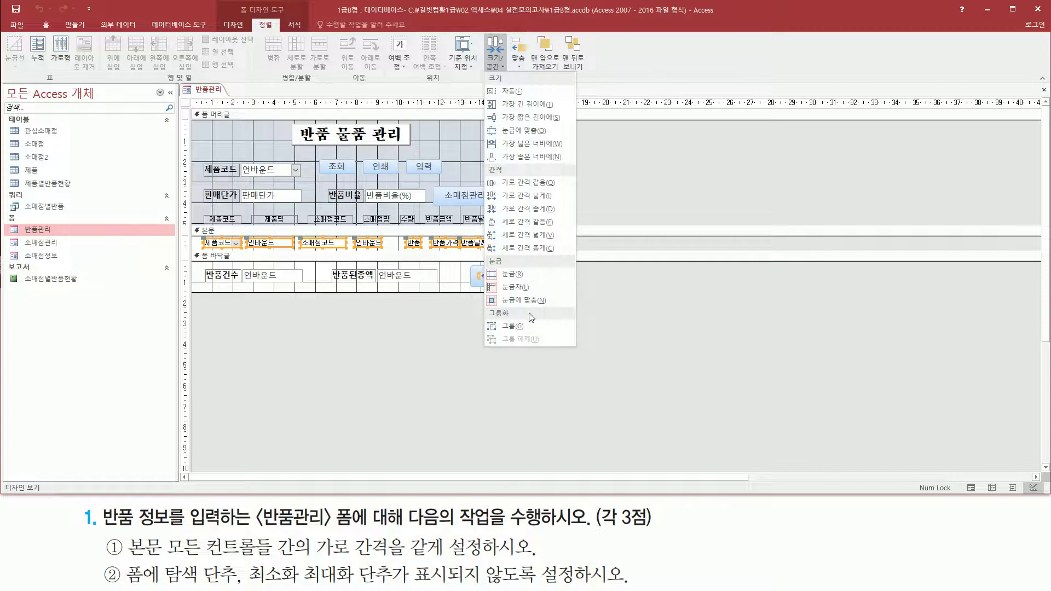
pyautogui.click(497, 184)
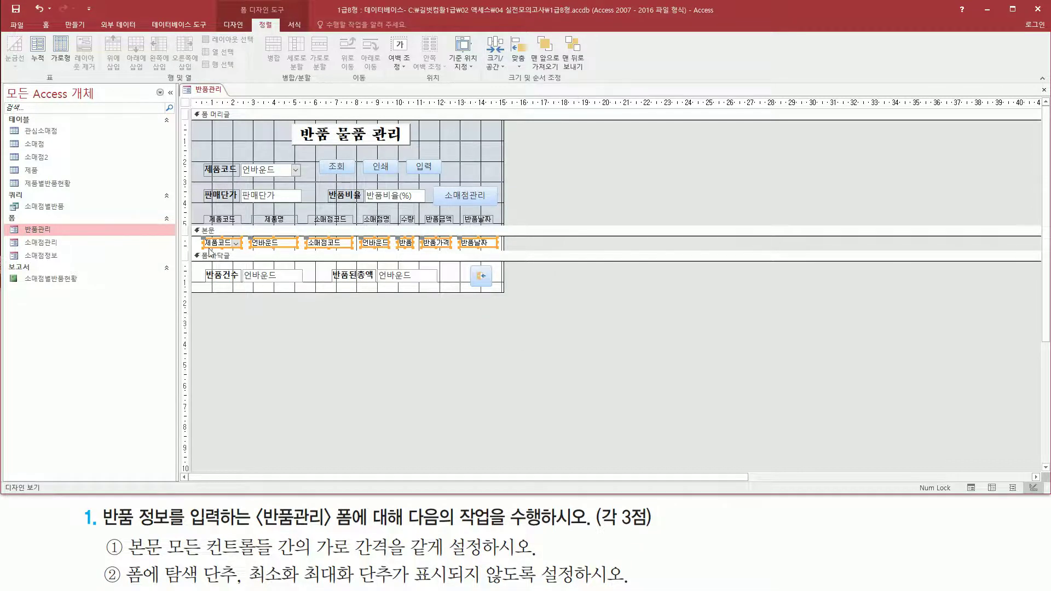
pyautogui.moveTo(195, 229); pyautogui.dragTo(514, 253)
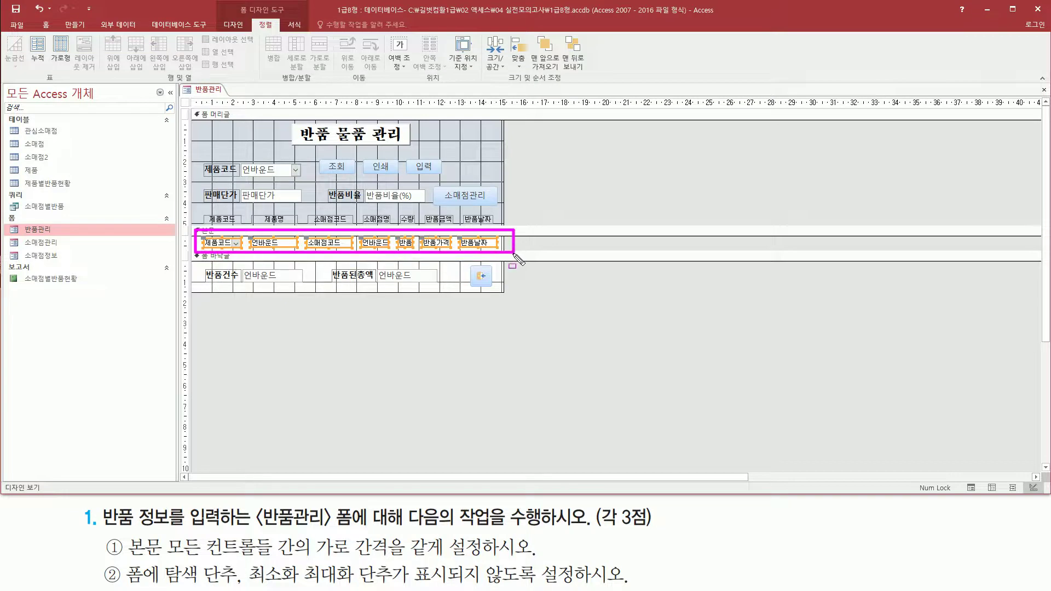
pyautogui.press('Escape')
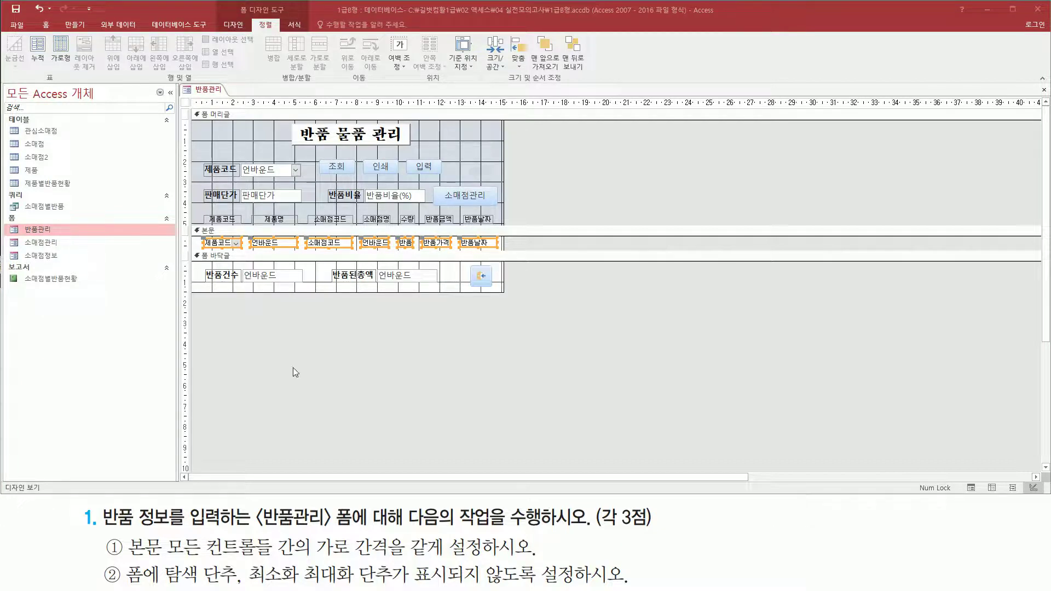
# Open the property sheet for the whole 반품관리 form and show its format (형식) properties
pyautogui.moveTo(163, 557)
pyautogui.mouseDown()
pyautogui.moveTo(241, 588)
pyautogui.moveTo(408, 582)
pyautogui.moveTo(408, 563)
pyautogui.moveTo(392, 560)
pyautogui.moveTo(573, 584)
pyautogui.mouseUp()
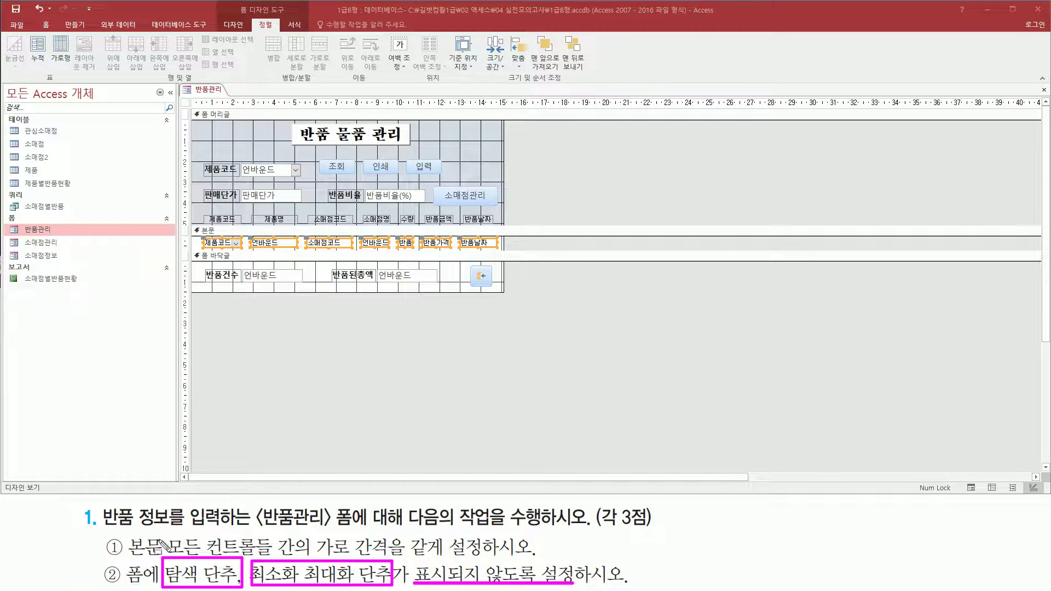
pyautogui.moveTo(124, 567)
pyautogui.mouseDown()
pyautogui.moveTo(149, 564)
pyautogui.moveTo(145, 583)
pyautogui.mouseUp()
pyautogui.moveTo(181, 96); pyautogui.dragTo(191, 110)
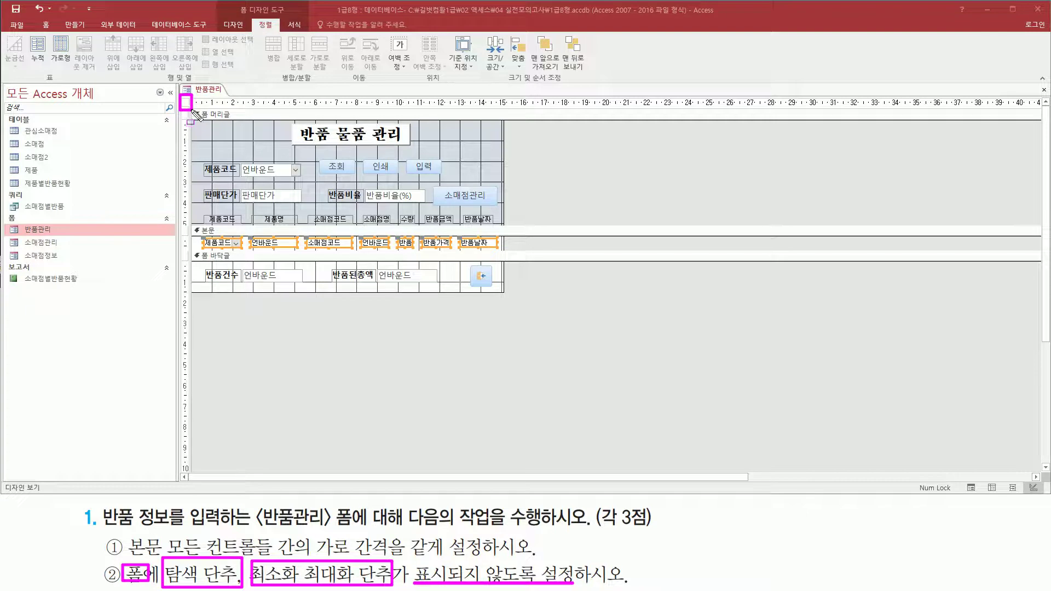
pyautogui.press('Escape')
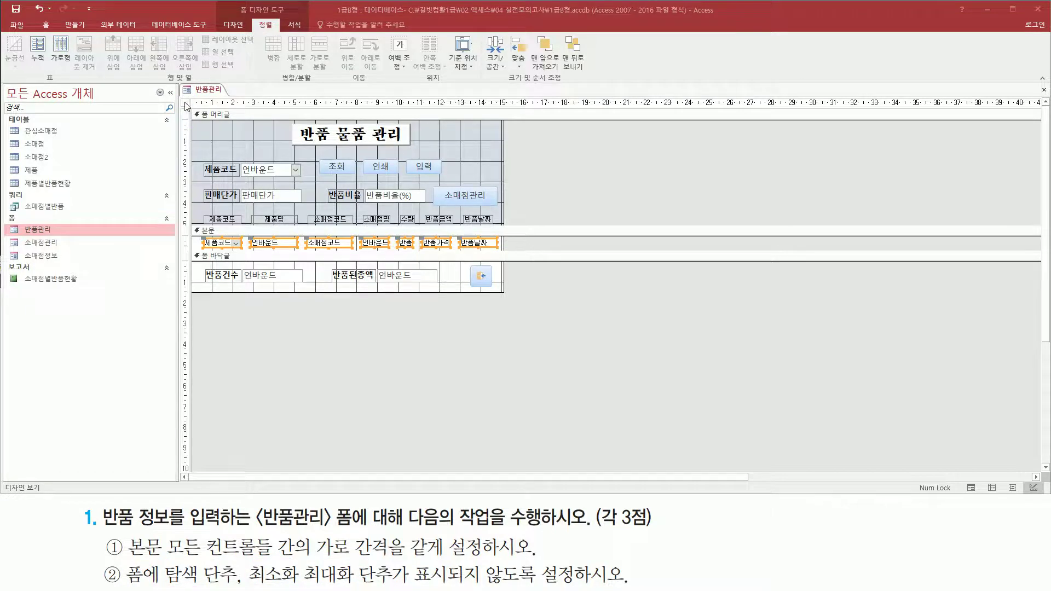
pyautogui.doubleClick(186, 104)
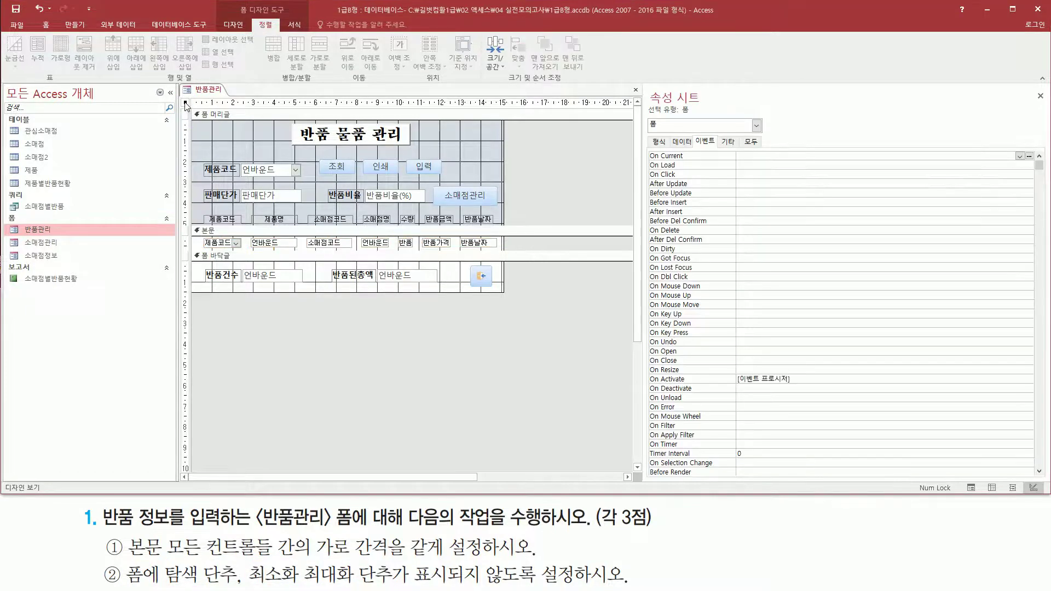
pyautogui.hotkey('ctrl', 'shift', 'd')
pyautogui.moveTo(648, 115)
pyautogui.mouseDown()
pyautogui.moveTo(691, 115)
pyautogui.moveTo(660, 131)
pyautogui.mouseUp()
pyautogui.press('Escape')
pyautogui.click(664, 144)
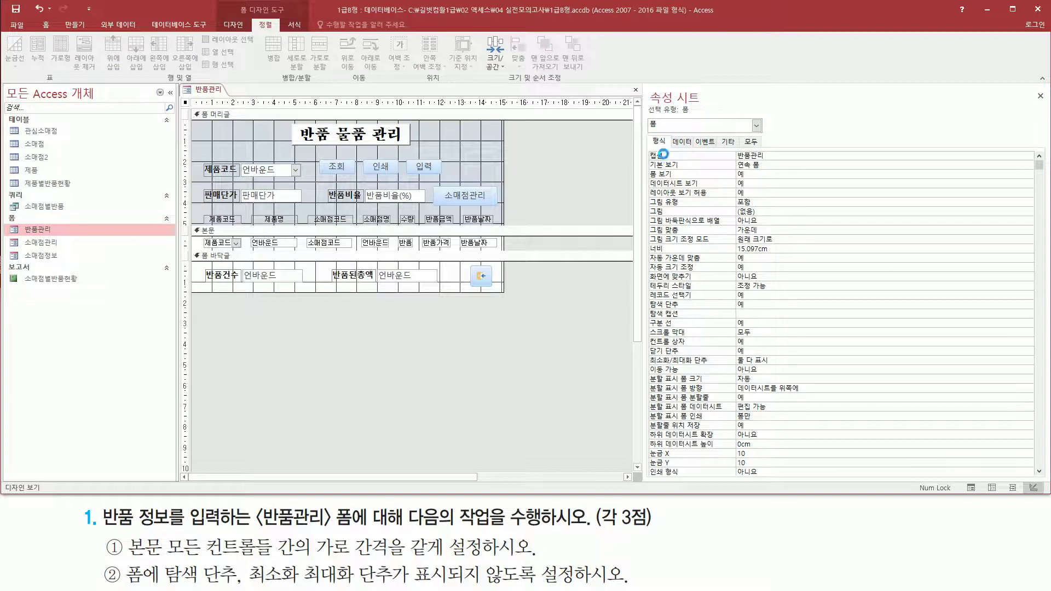
# Set the form's 탐색 단추 property to 아니요
pyautogui.moveTo(647, 295)
pyautogui.mouseDown()
pyautogui.moveTo(679, 315)
pyautogui.moveTo(697, 311)
pyautogui.mouseUp()
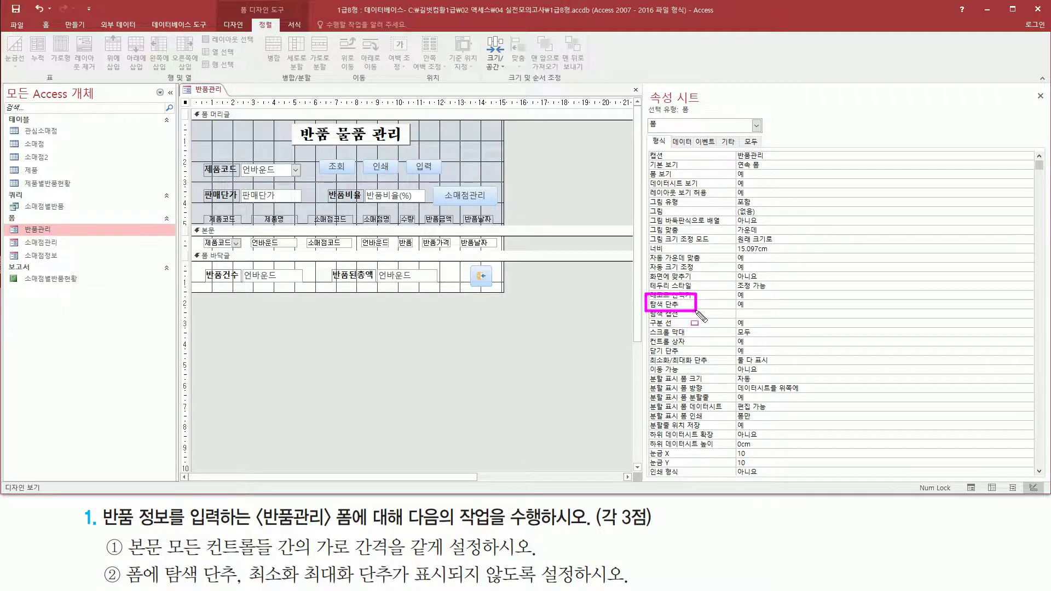
pyautogui.moveTo(649, 354); pyautogui.dragTo(727, 366)
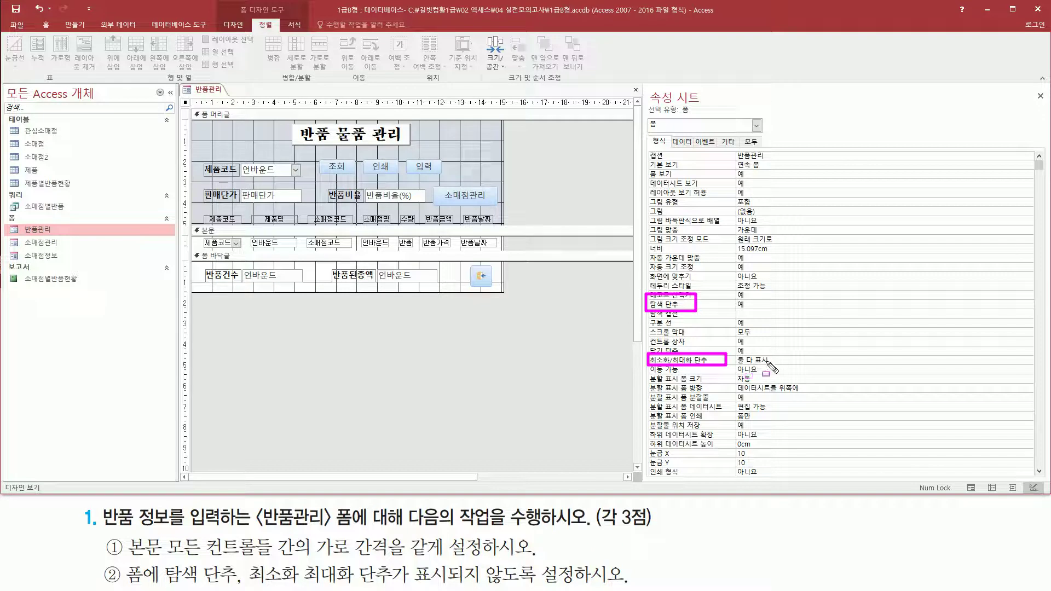
pyautogui.moveTo(415, 560)
pyautogui.mouseDown()
pyautogui.moveTo(467, 588)
pyautogui.moveTo(577, 584)
pyautogui.mouseUp()
pyautogui.press('Escape')
pyautogui.doubleClick(769, 302)
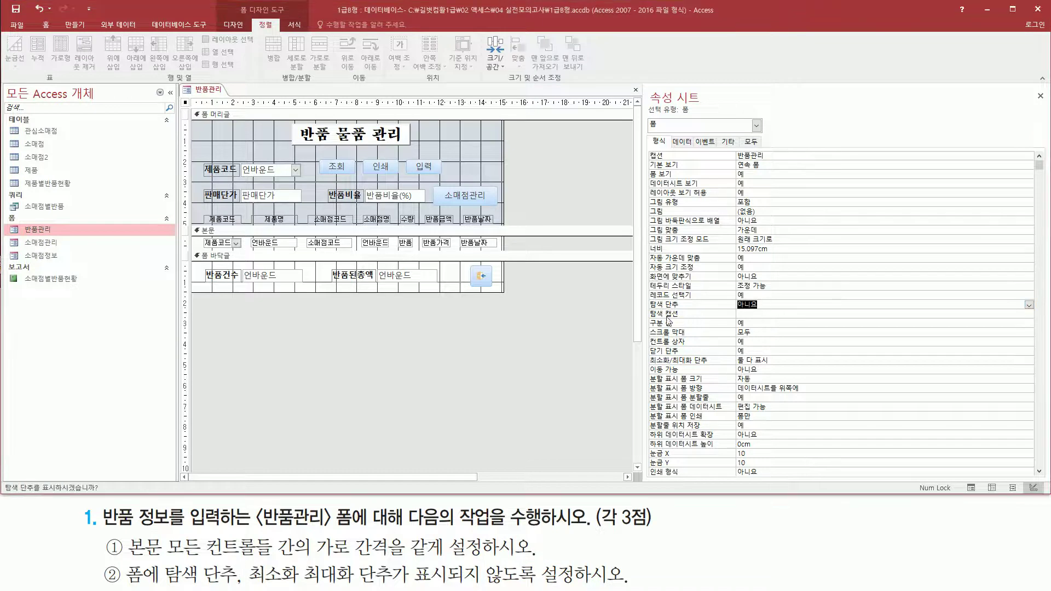
pyautogui.moveTo(650, 314)
pyautogui.mouseDown()
pyautogui.moveTo(750, 313)
pyautogui.moveTo(764, 299)
pyautogui.mouseUp()
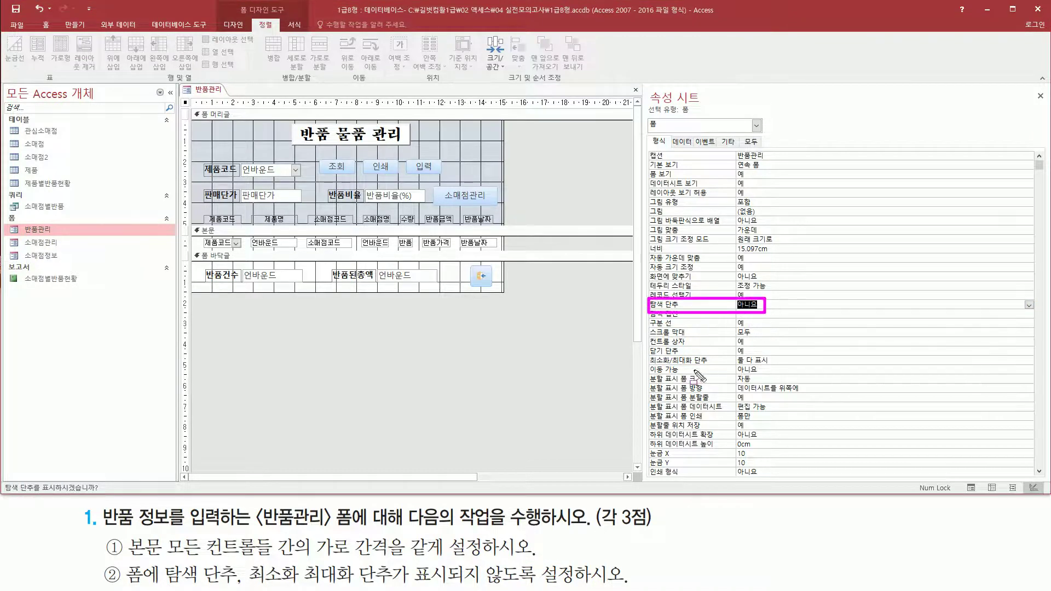
pyautogui.press('Escape')
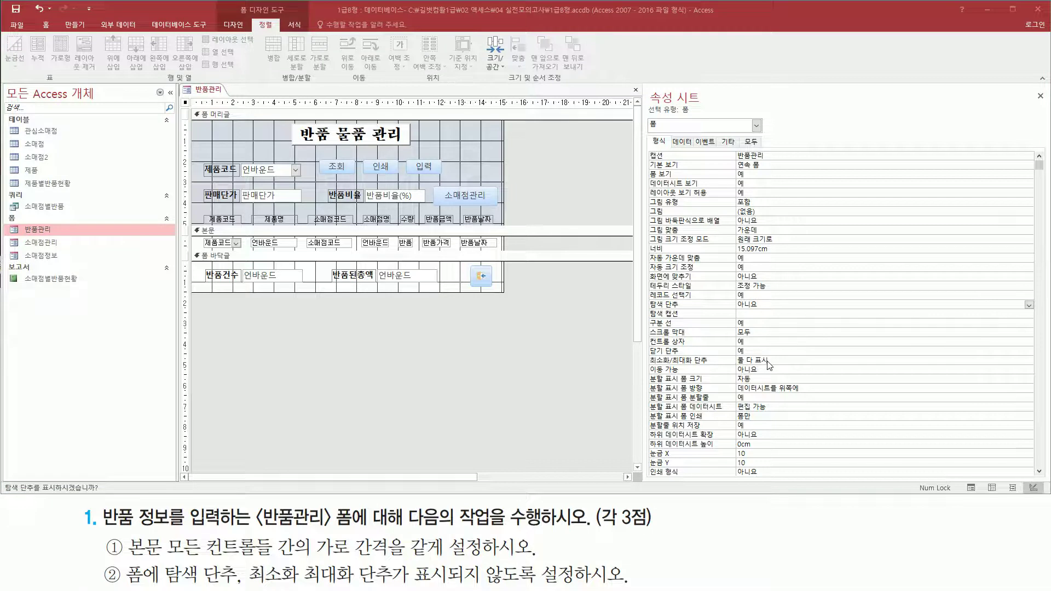
# Set the form's 최소화/최대화 단추 property to 표시 안 함
pyautogui.click(1012, 361)
pyautogui.click(1029, 361)
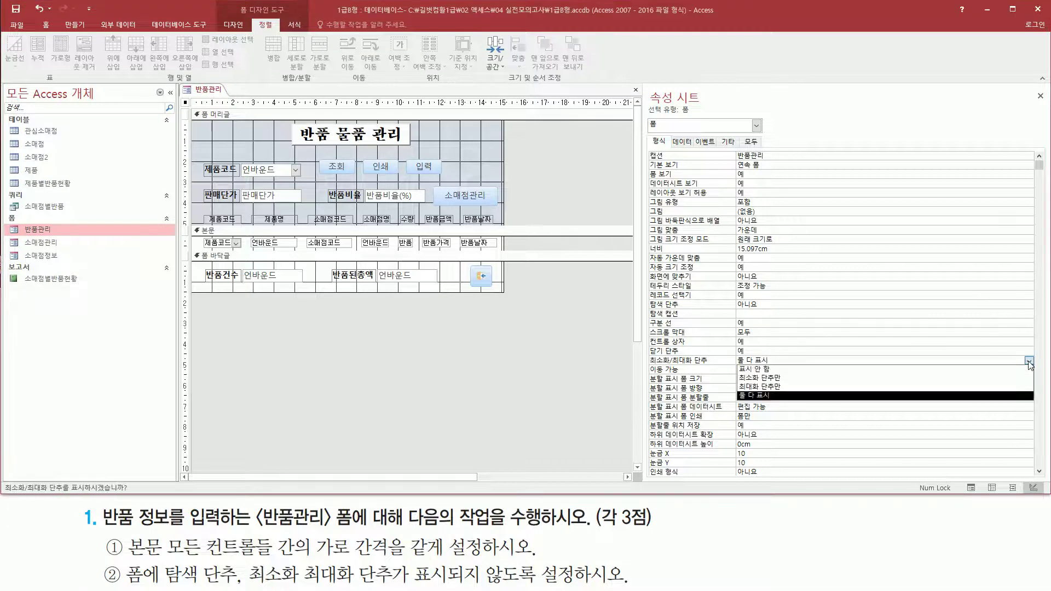
pyautogui.click(770, 369)
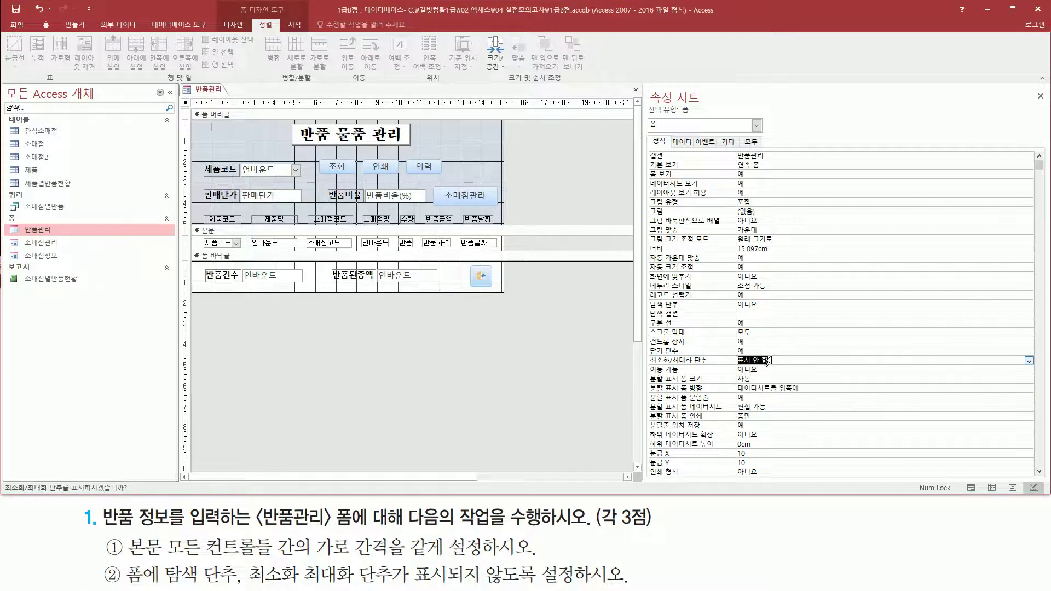
pyautogui.click(792, 363)
pyautogui.moveTo(646, 300); pyautogui.dragTo(771, 311)
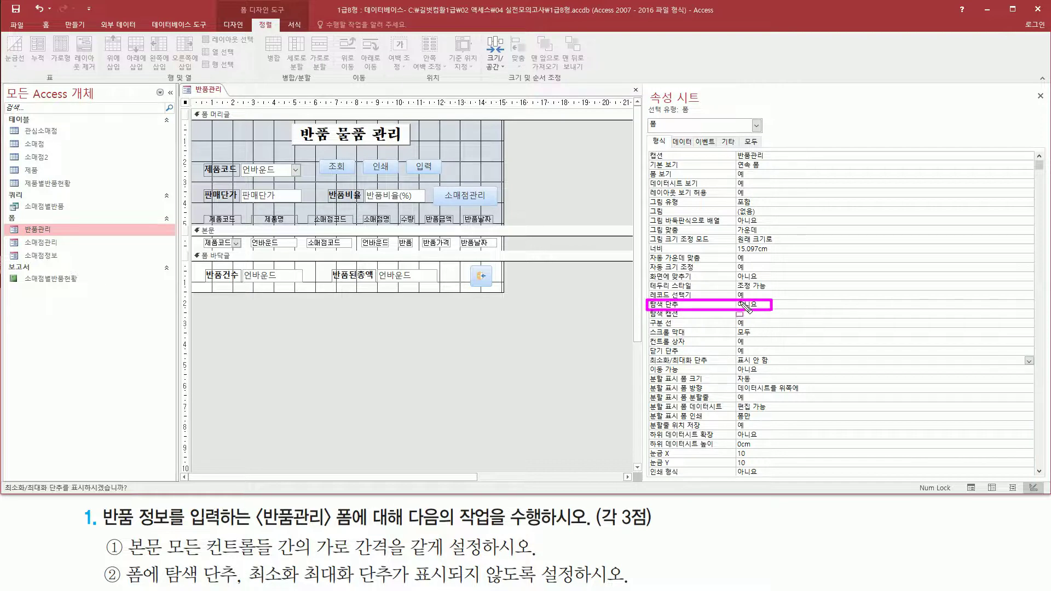
pyautogui.moveTo(645, 352)
pyautogui.mouseDown()
pyautogui.moveTo(659, 366)
pyautogui.moveTo(786, 366)
pyautogui.mouseUp()
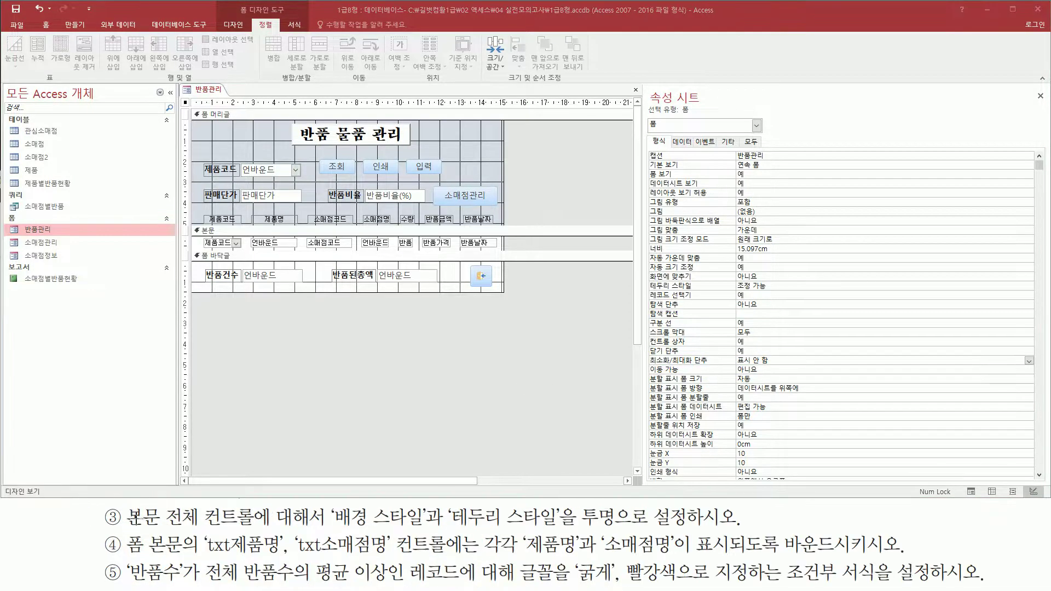
pyautogui.moveTo(123, 530); pyautogui.dragTo(254, 529)
pyautogui.moveTo(197, 234); pyautogui.dragTo(503, 250)
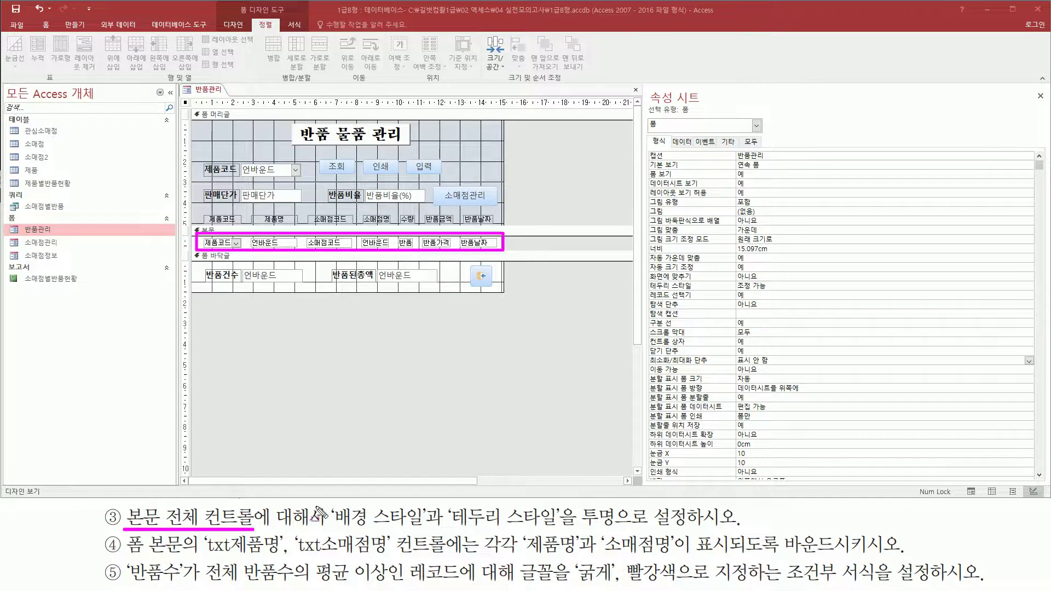
pyautogui.moveTo(330, 506)
pyautogui.mouseDown()
pyautogui.moveTo(346, 518)
pyautogui.moveTo(426, 526)
pyautogui.moveTo(614, 527)
pyautogui.mouseUp()
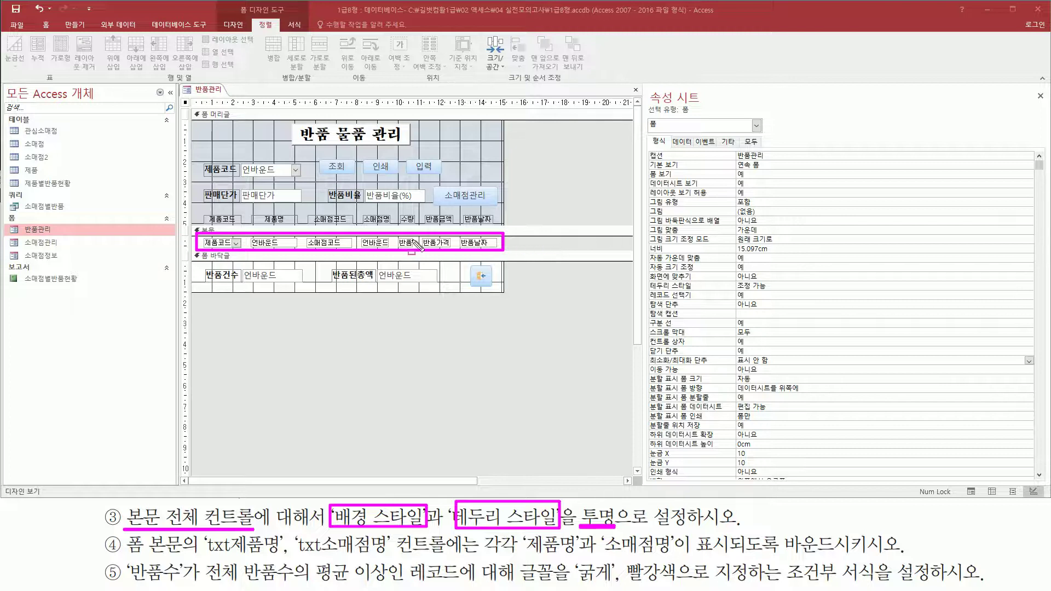
# Select all controls in the form's 본문 section and set their 배경 스타일 property to 투명
pyautogui.moveTo(181, 236); pyautogui.dragTo(190, 248)
pyautogui.press('Escape')
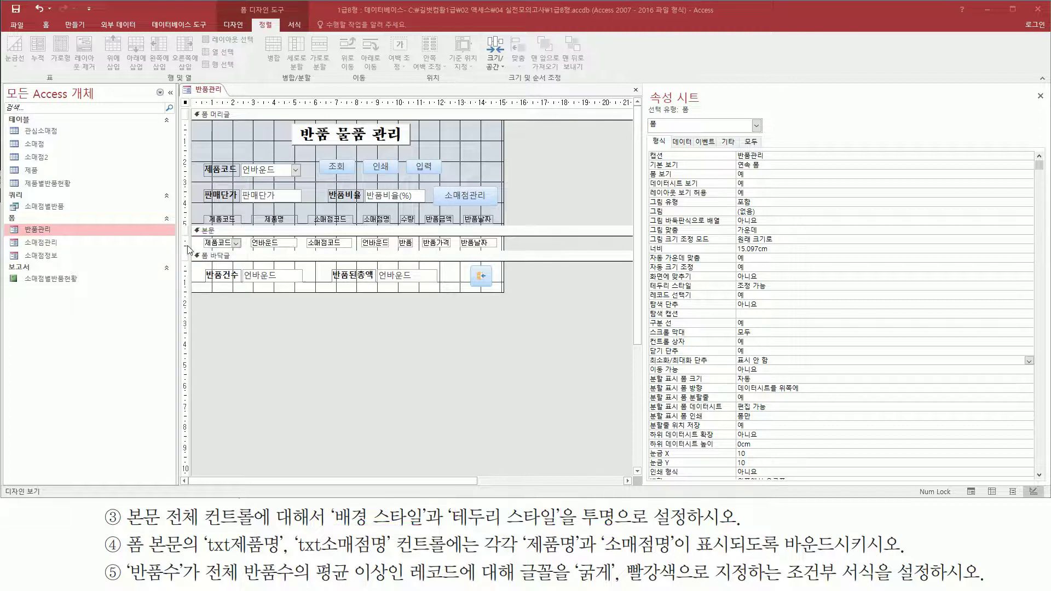
pyautogui.click(186, 243)
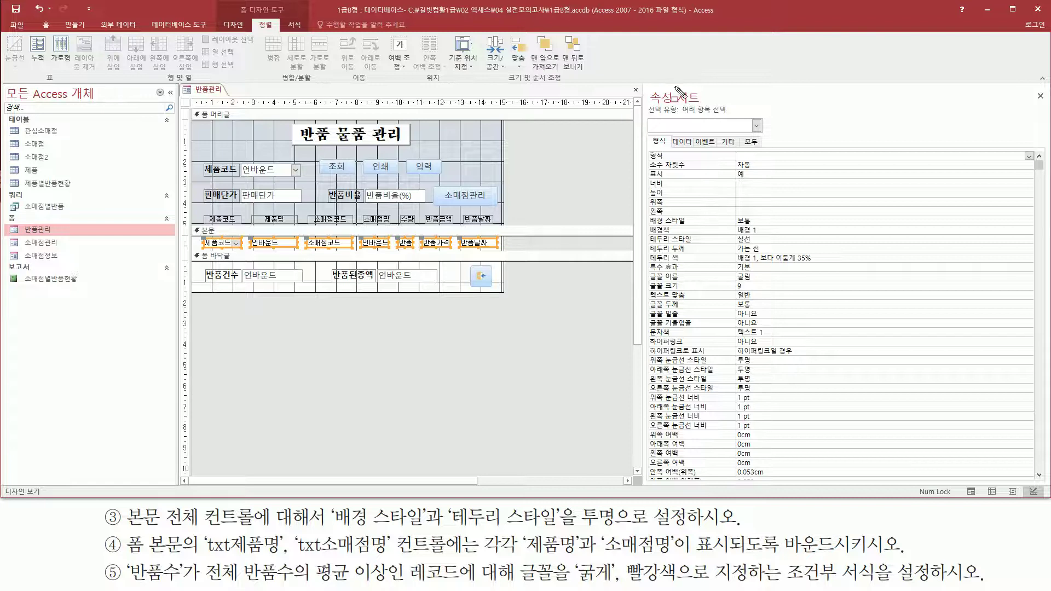
pyautogui.moveTo(681, 115); pyautogui.dragTo(728, 115)
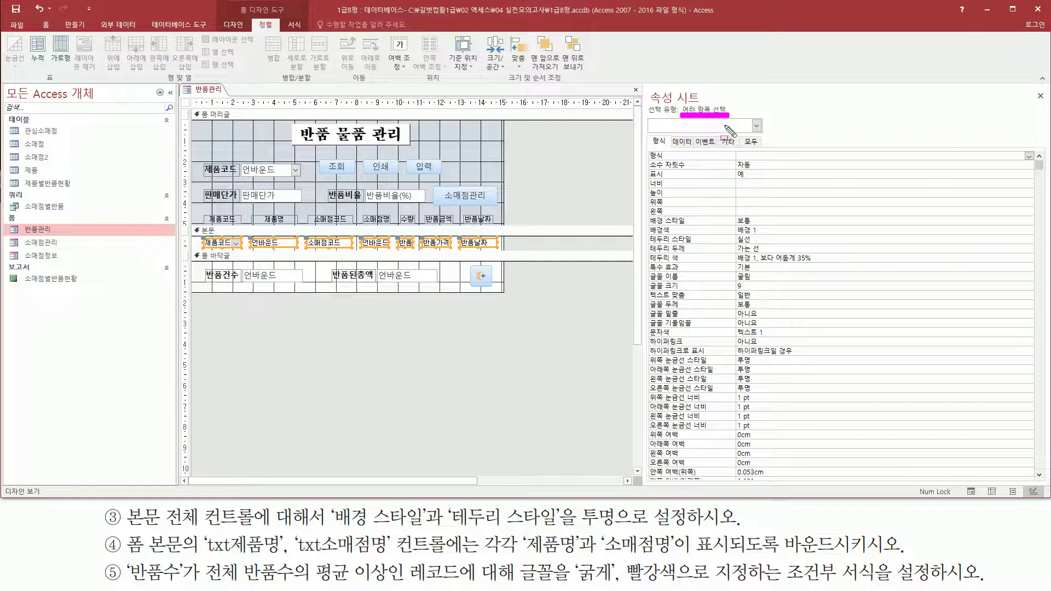
pyautogui.moveTo(647, 215)
pyautogui.mouseDown()
pyautogui.moveTo(697, 235)
pyautogui.moveTo(694, 226)
pyautogui.moveTo(702, 253)
pyautogui.moveTo(711, 236)
pyautogui.moveTo(714, 246)
pyautogui.mouseUp()
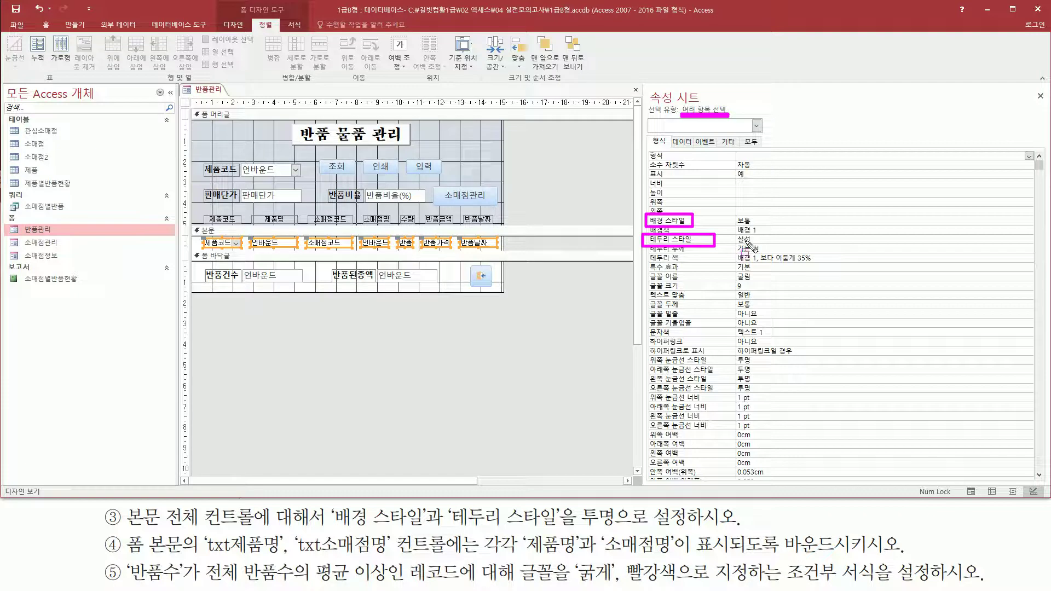
pyautogui.moveTo(579, 506); pyautogui.dragTo(616, 530)
pyautogui.press('Escape')
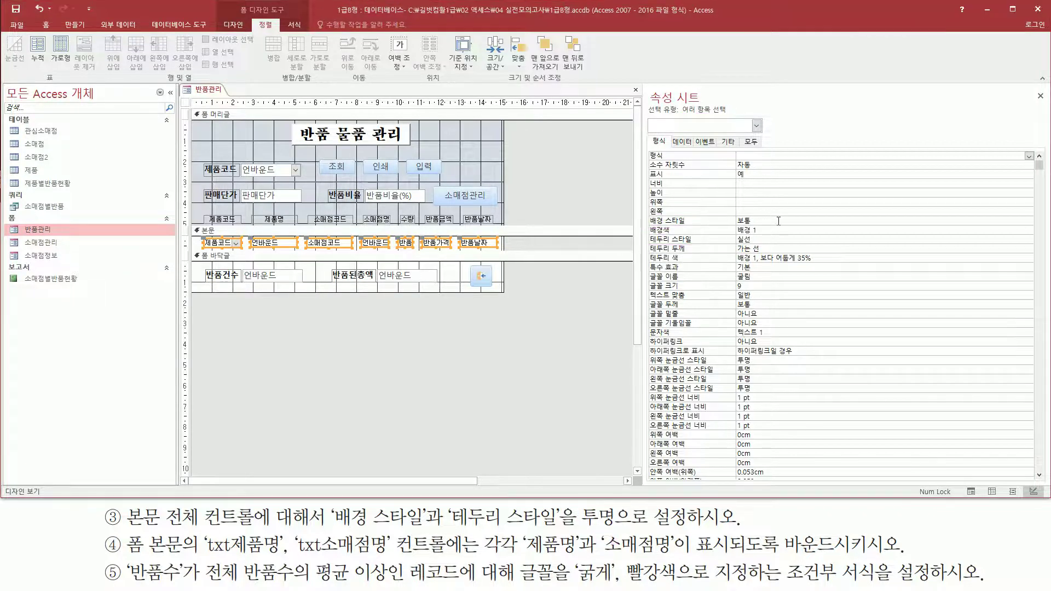
pyautogui.click(778, 221)
pyautogui.click(1029, 222)
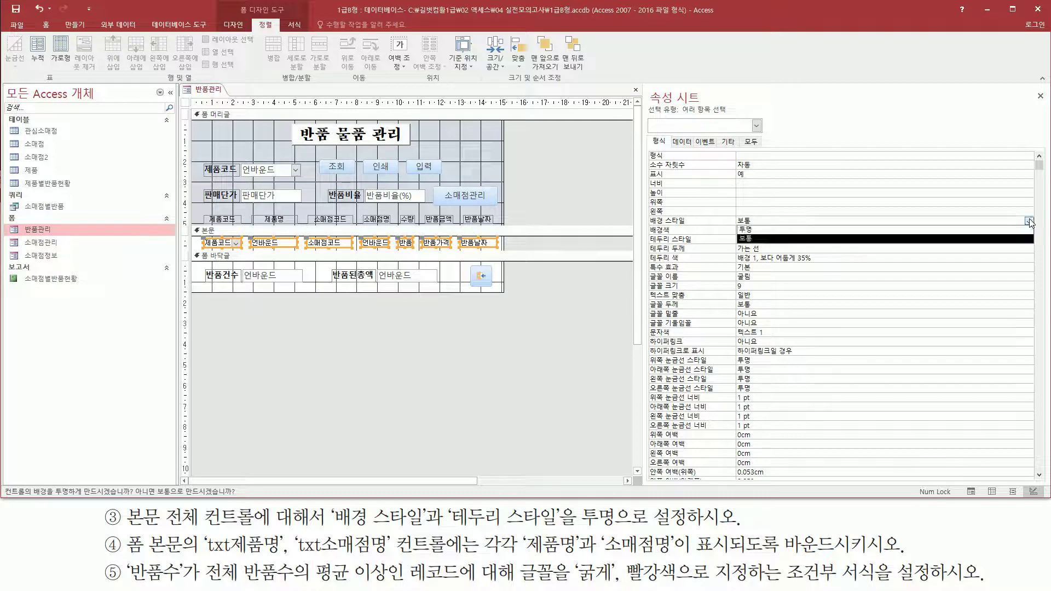
pyautogui.click(797, 232)
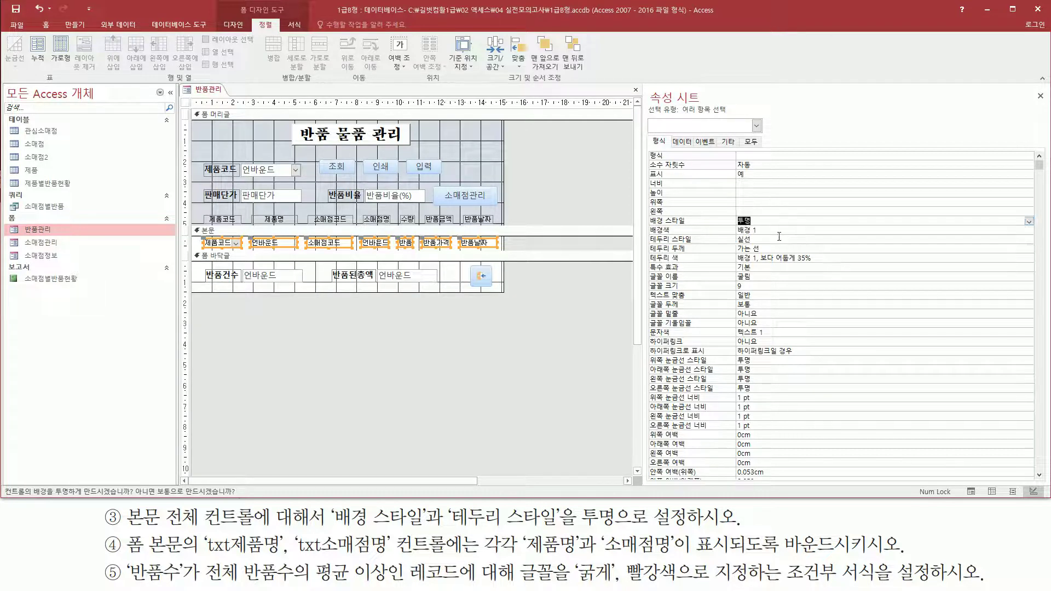
# Set the 테두리 스타일 property of the selected 본문 controls to 투명
pyautogui.click(717, 240)
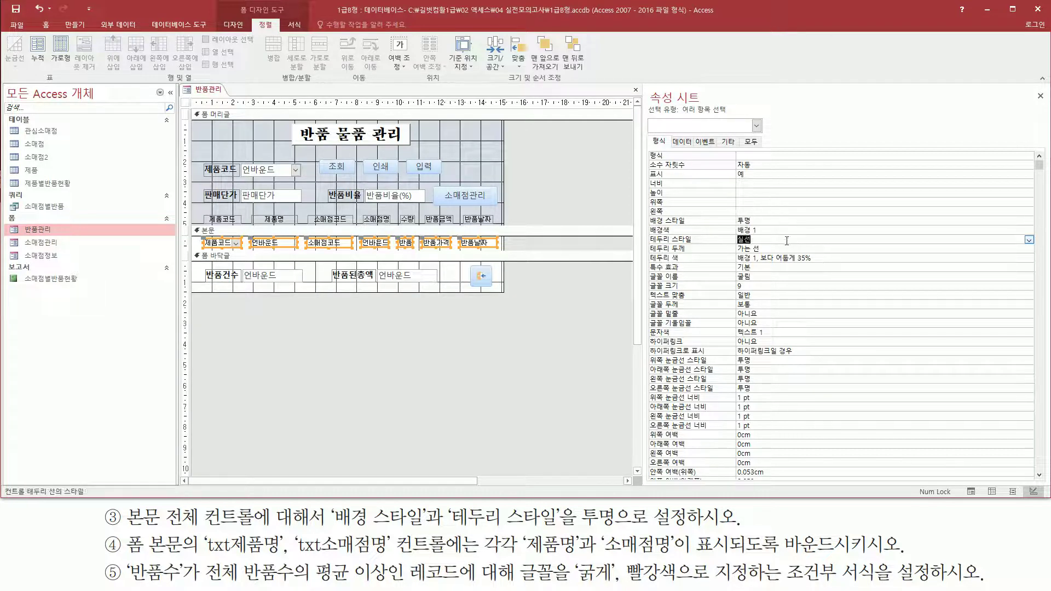
pyautogui.click(1029, 241)
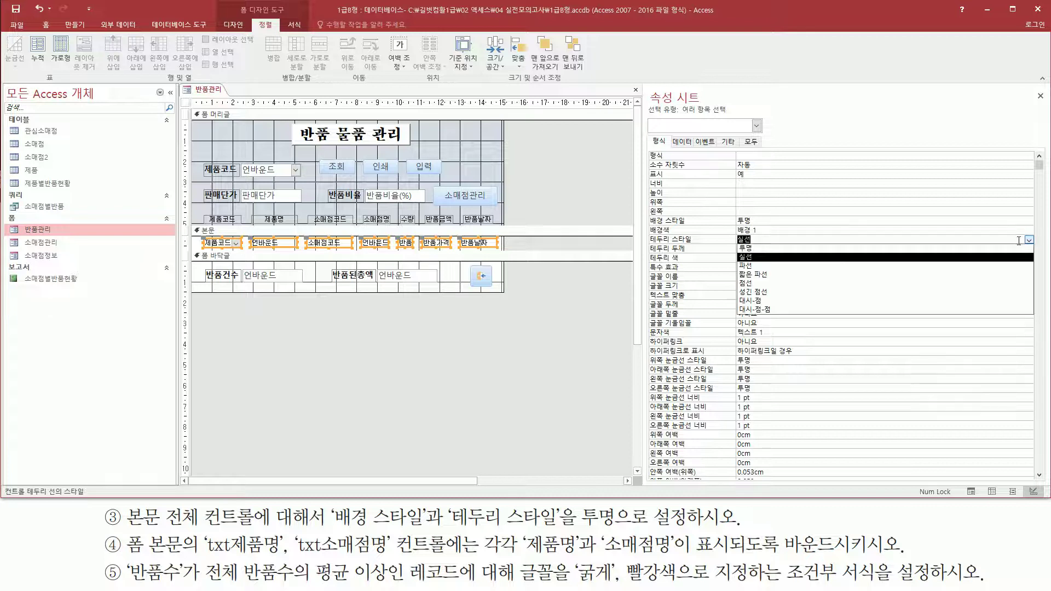
pyautogui.click(833, 250)
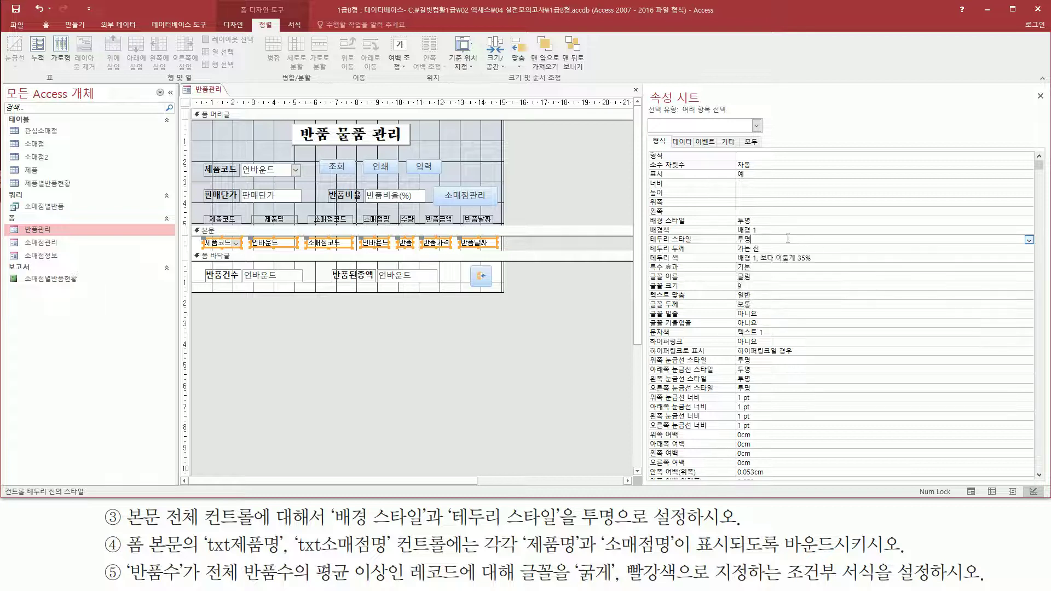
pyautogui.moveTo(644, 212); pyautogui.dragTo(773, 229)
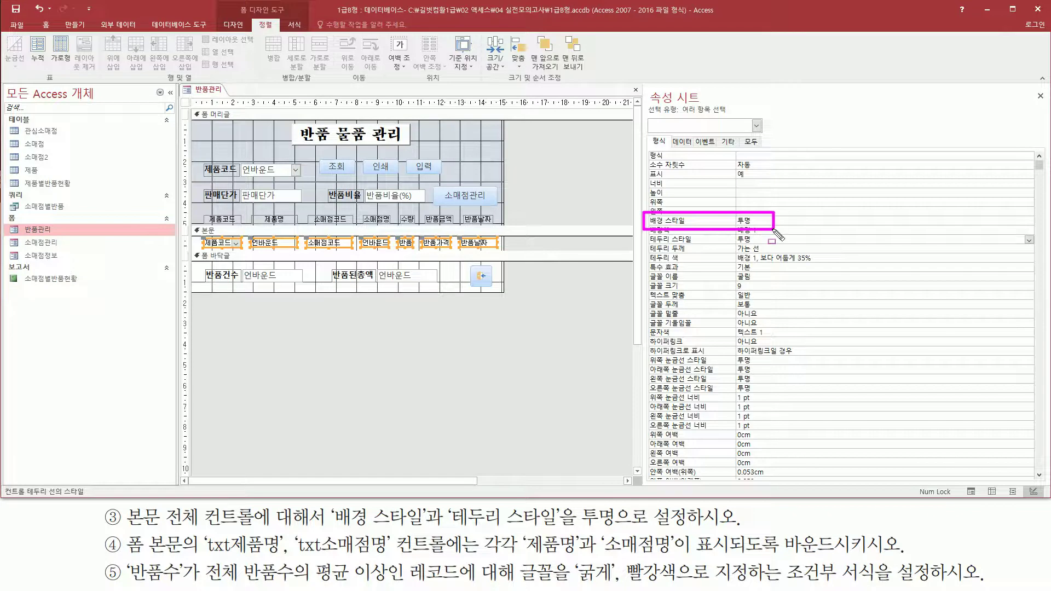
pyautogui.moveTo(648, 233); pyautogui.dragTo(767, 248)
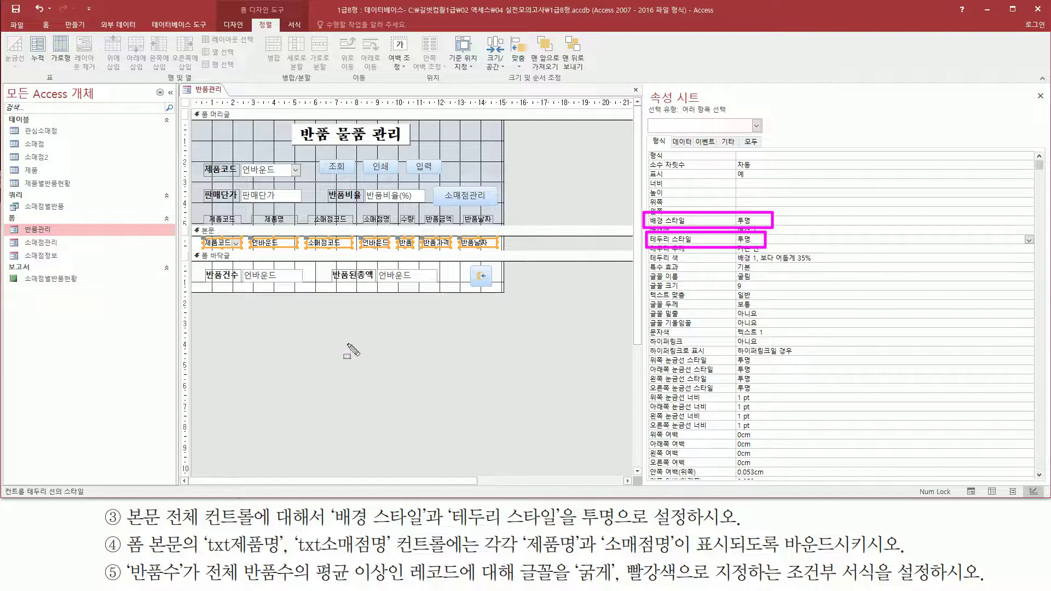
pyautogui.press('Escape')
# Switch the 반품관리 form to form view and examine the 제품명 and 소매점명 columns and the area below the records
pyautogui.click(303, 326)
pyautogui.rightClick(381, 321)
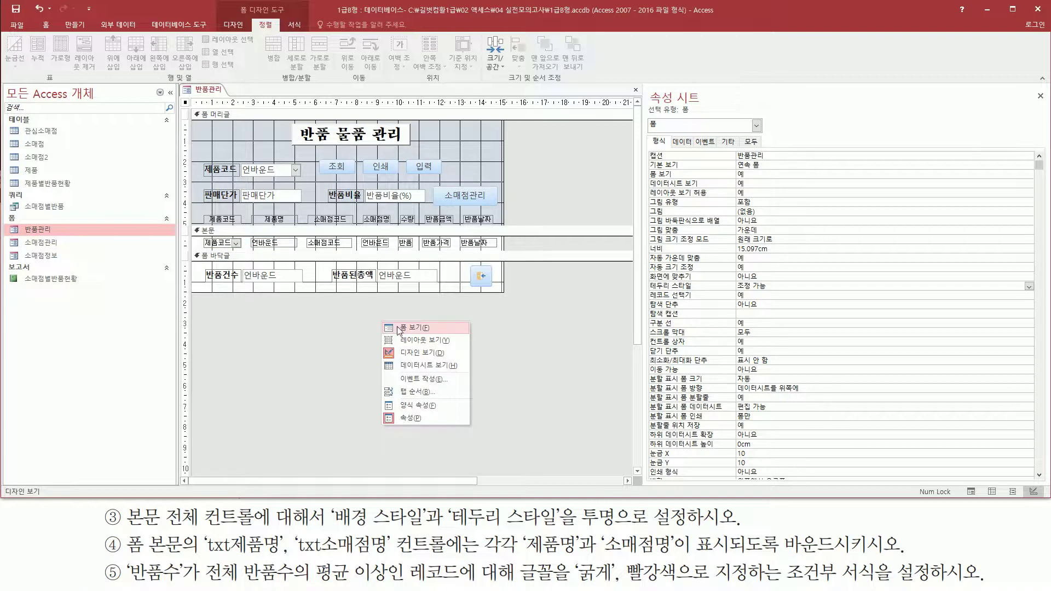
pyautogui.click(403, 327)
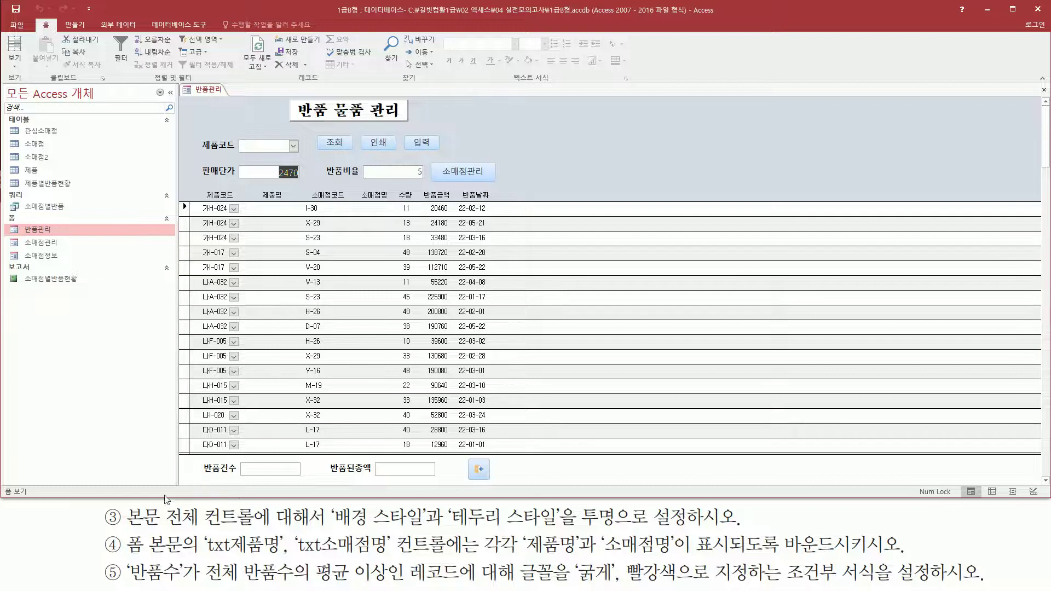
pyautogui.moveTo(181, 475); pyautogui.dragTo(525, 487)
pyautogui.moveTo(122, 529)
pyautogui.mouseDown()
pyautogui.moveTo(182, 559)
pyautogui.moveTo(392, 555)
pyautogui.mouseUp()
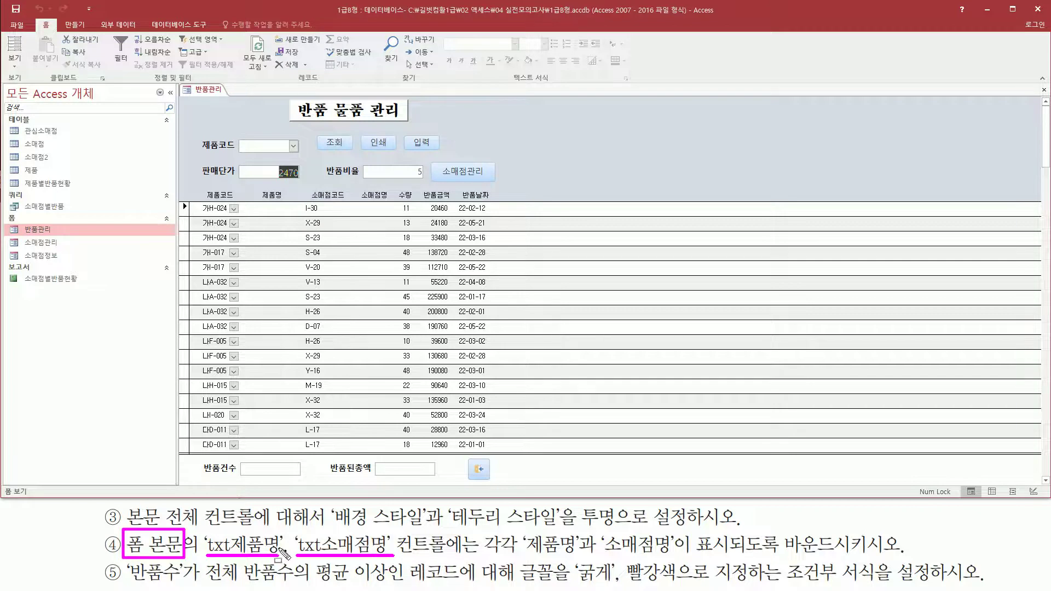
pyautogui.moveTo(514, 557); pyautogui.dragTo(671, 558)
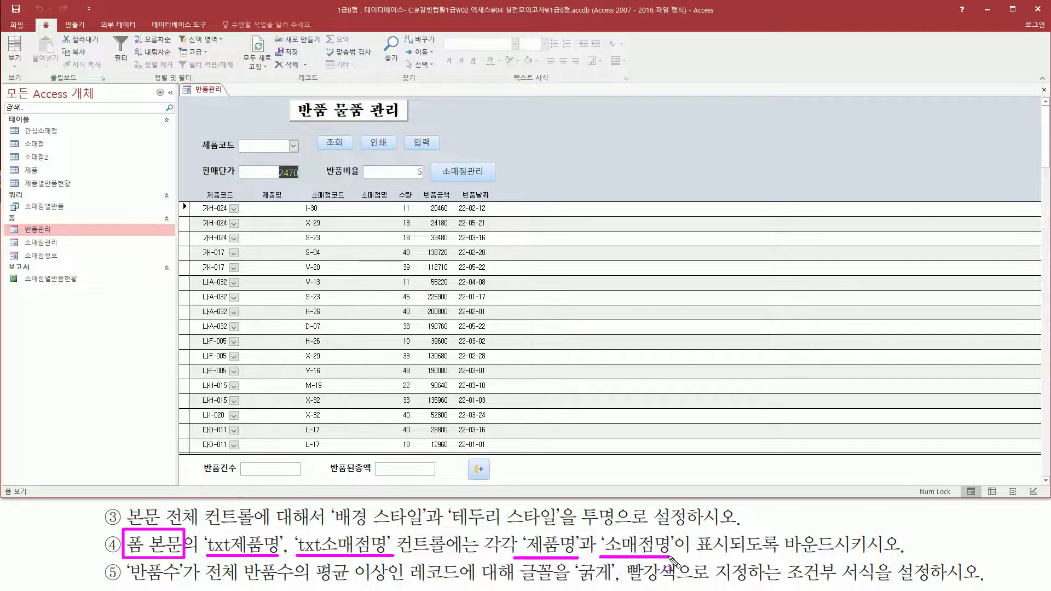
pyautogui.moveTo(776, 527); pyautogui.dragTo(916, 554)
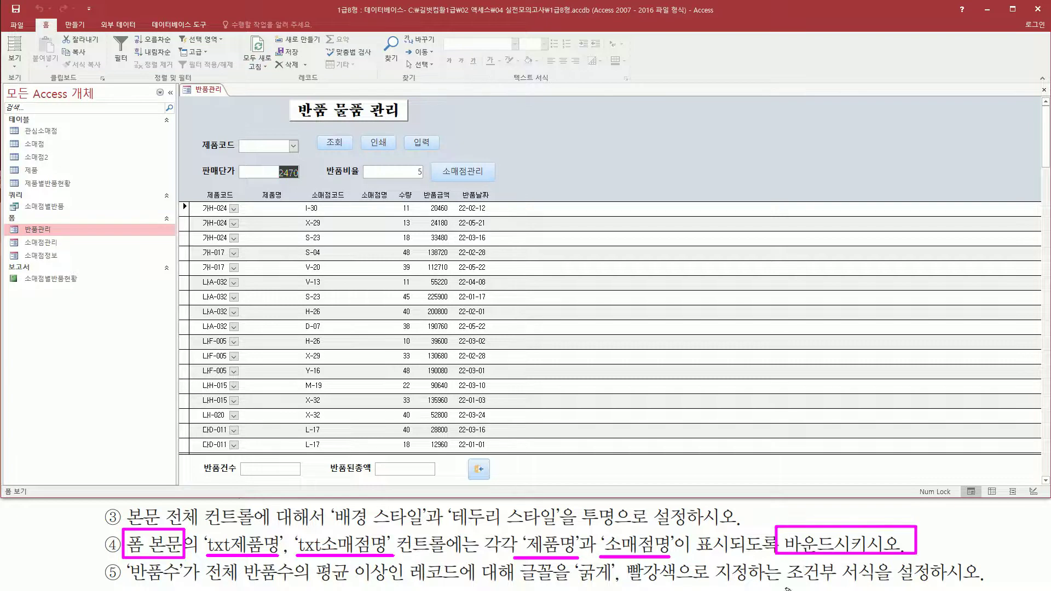
pyautogui.moveTo(255, 202); pyautogui.dragTo(291, 451)
pyautogui.moveTo(354, 201); pyautogui.dragTo(395, 450)
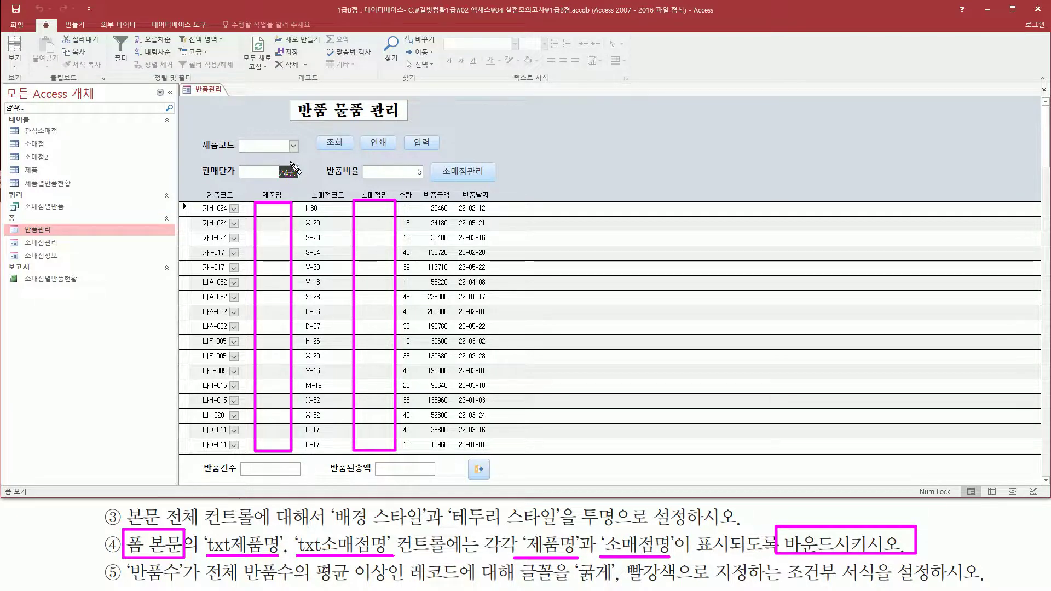
pyautogui.press('Escape')
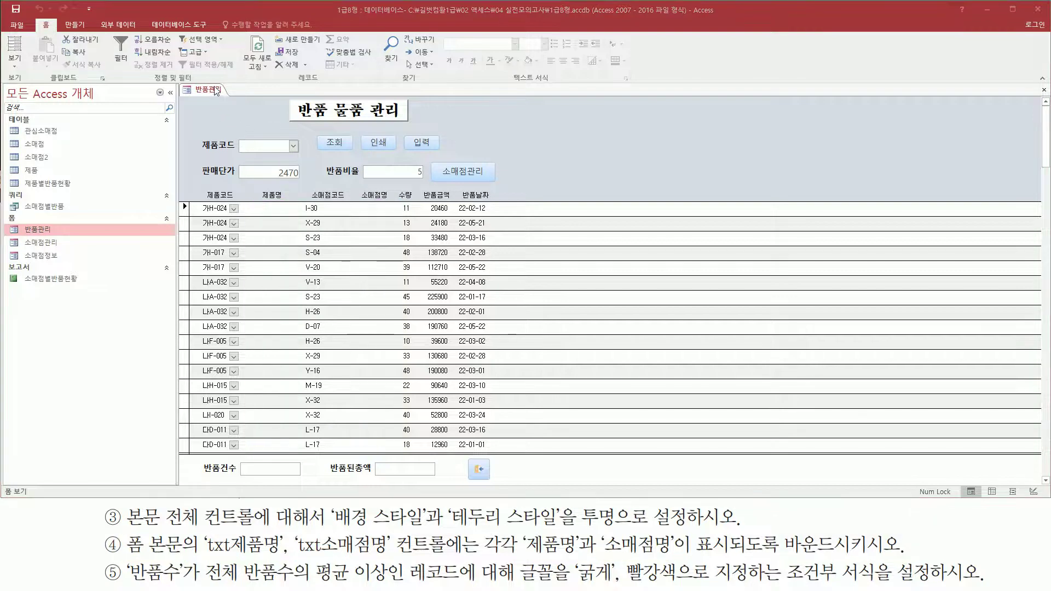
# Return the form to design view and check the control names of the two unbound text boxes in the 본문 section
pyautogui.rightClick(217, 92)
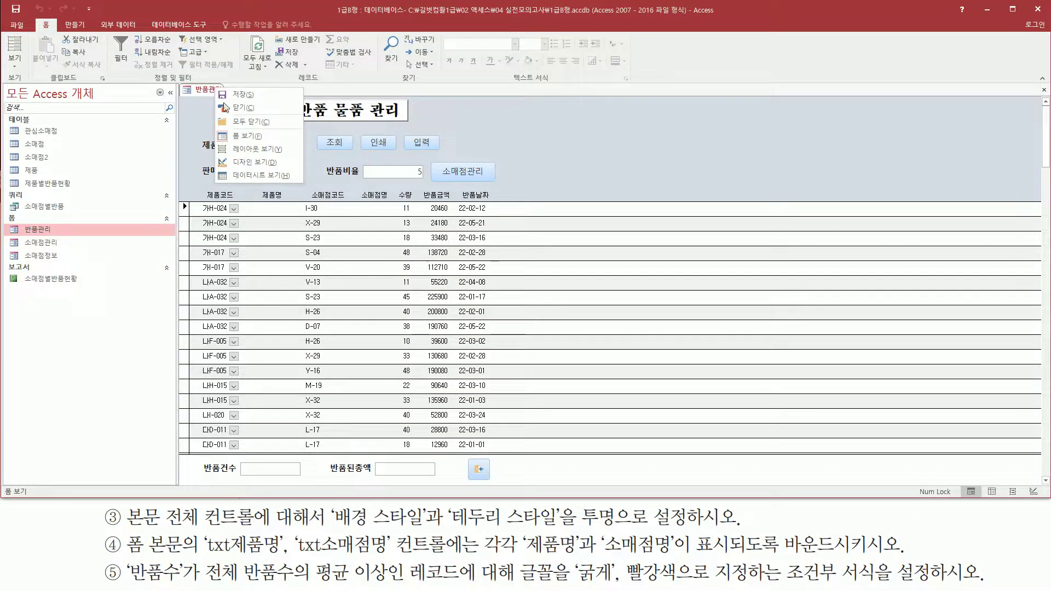
pyautogui.click(246, 162)
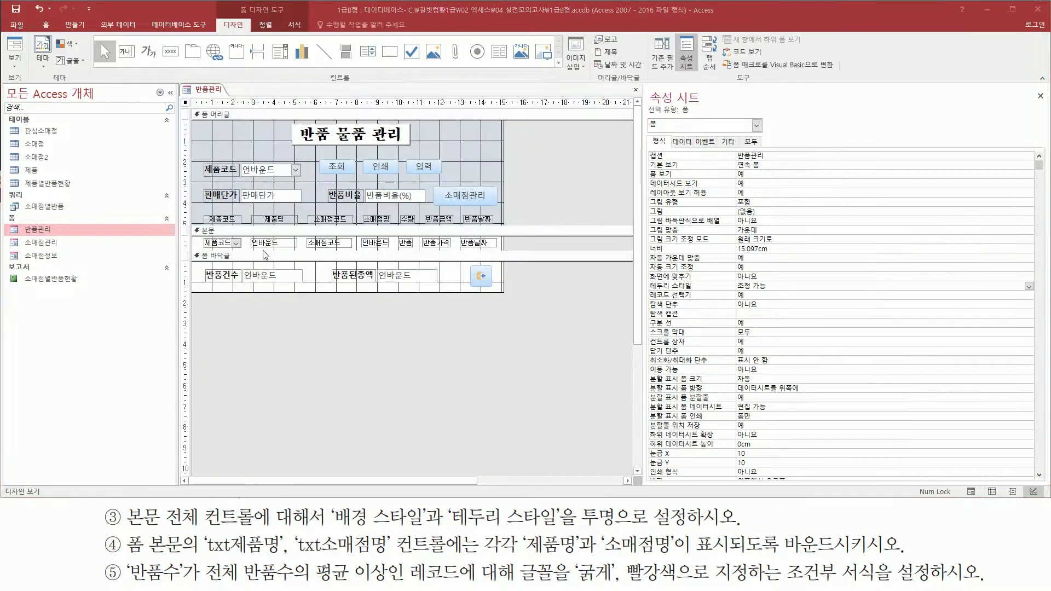
pyautogui.moveTo(246, 236); pyautogui.dragTo(299, 250)
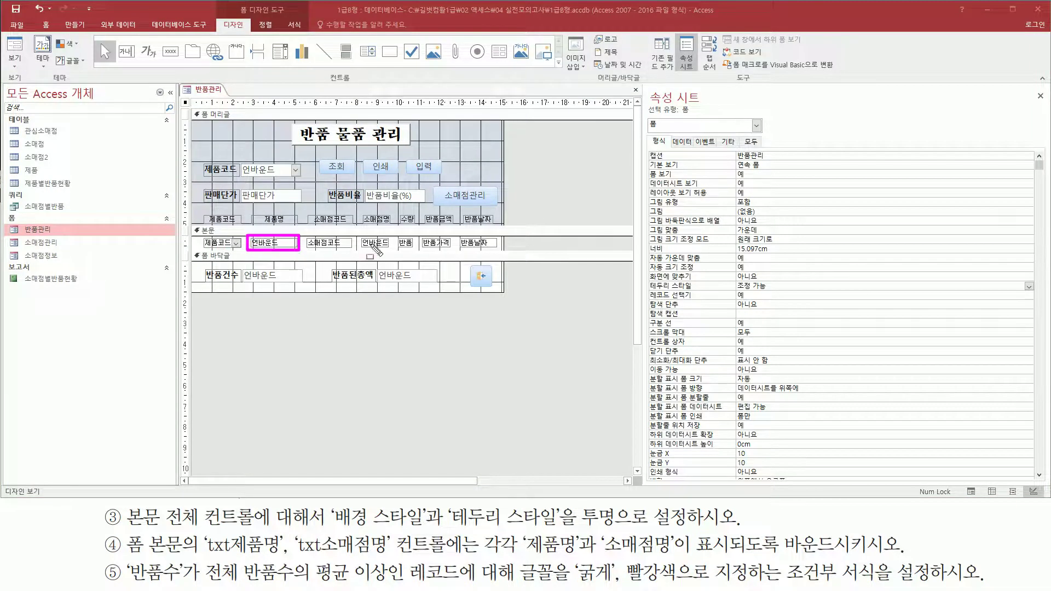
pyautogui.moveTo(359, 236); pyautogui.dragTo(398, 252)
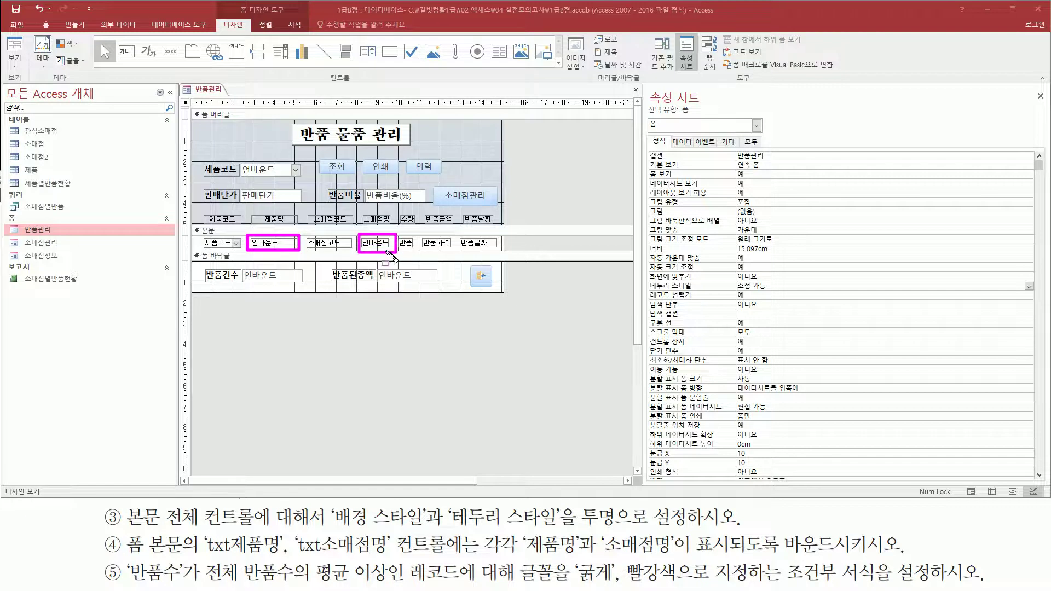
pyautogui.press('Escape')
pyautogui.click(273, 243)
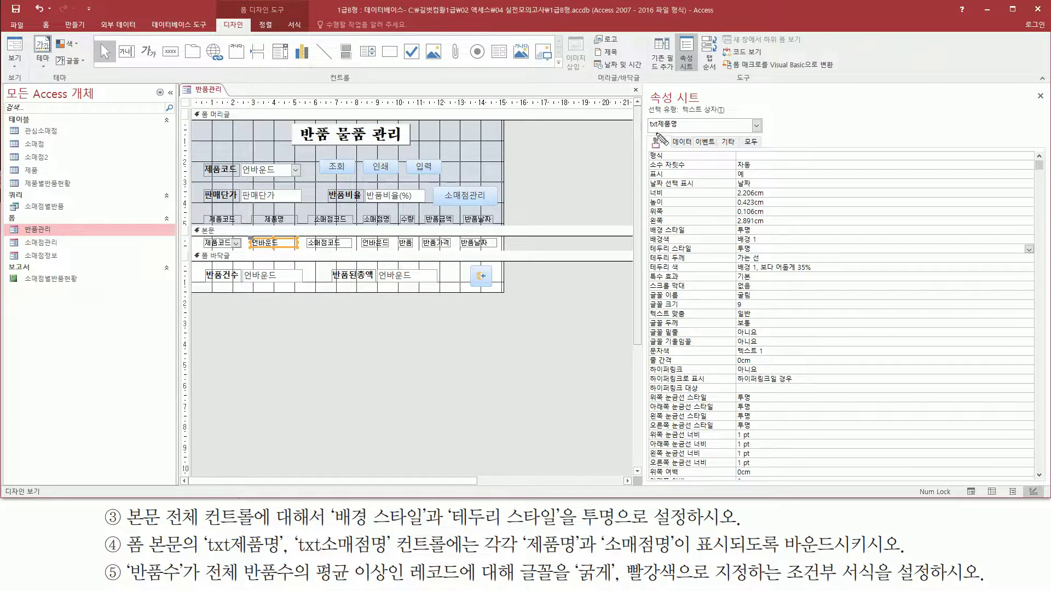
pyautogui.moveTo(648, 131); pyautogui.dragTo(679, 131)
pyautogui.press('Escape')
pyautogui.click(375, 242)
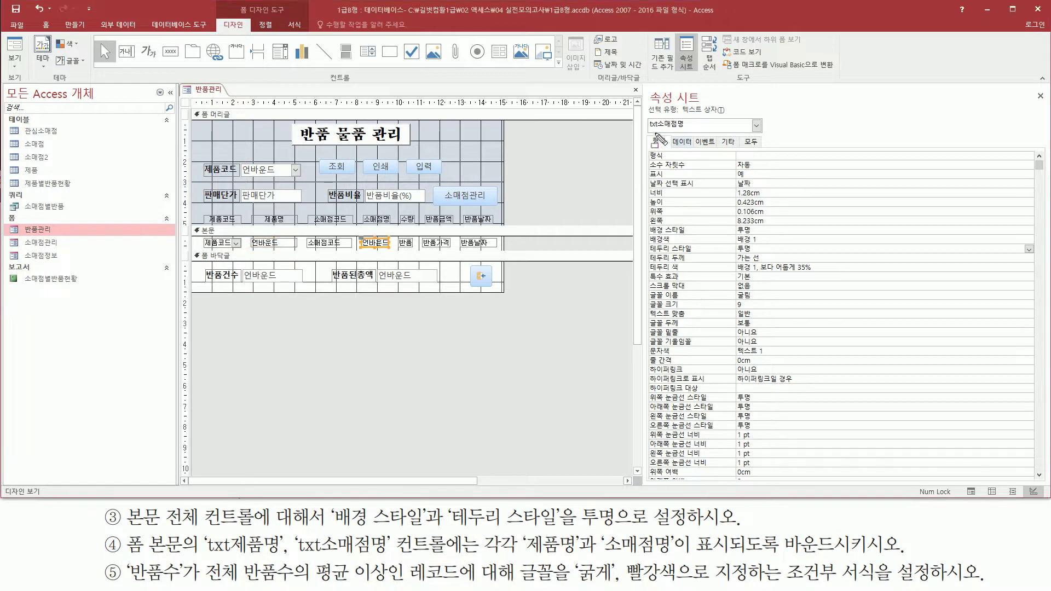
pyautogui.moveTo(647, 130); pyautogui.dragTo(695, 130)
pyautogui.press('Escape')
# Bind the txt제품명 text box in the 본문 section to the 제품명 field through its 컨트롤 원본 property
pyautogui.click(277, 241)
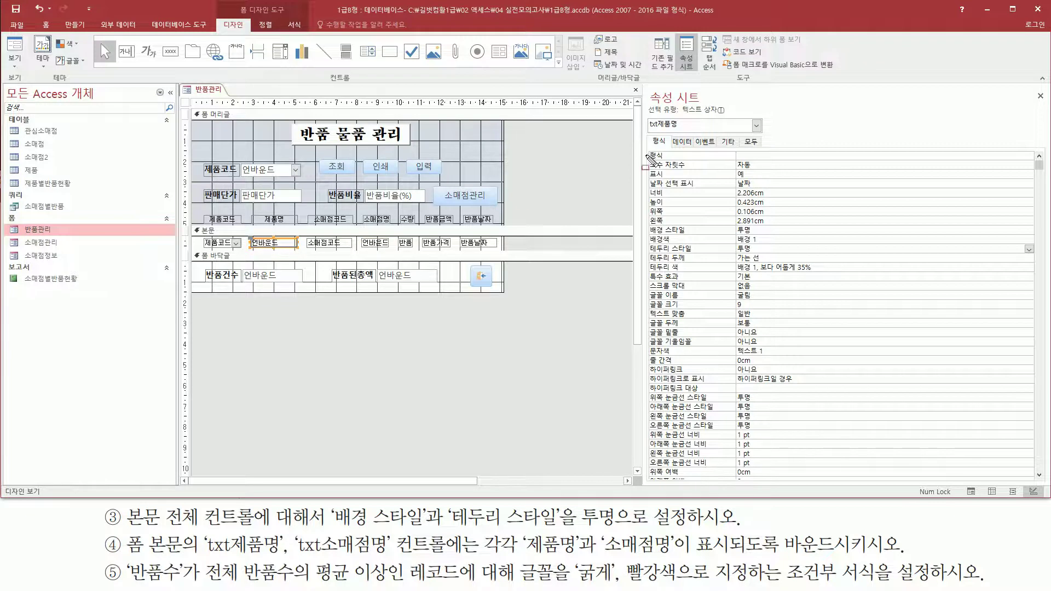
pyautogui.moveTo(648, 132)
pyautogui.mouseDown()
pyautogui.moveTo(707, 132)
pyautogui.moveTo(690, 145)
pyautogui.moveTo(699, 150)
pyautogui.mouseUp()
pyautogui.press('Escape')
pyautogui.click(680, 142)
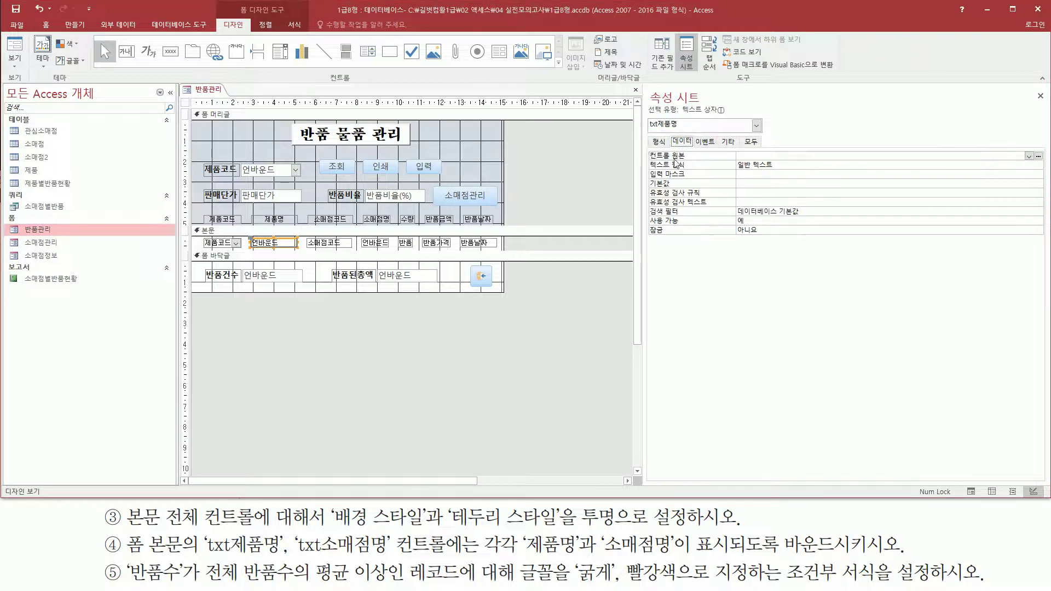
pyautogui.moveTo(646, 152); pyautogui.dragTo(1034, 163)
pyautogui.press('Escape')
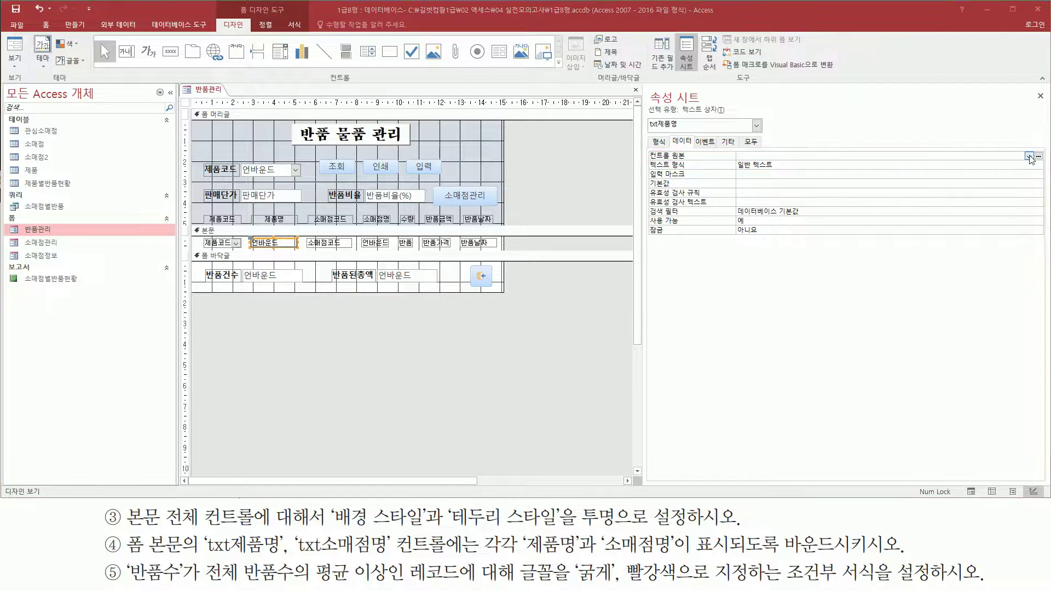
pyautogui.click(1029, 156)
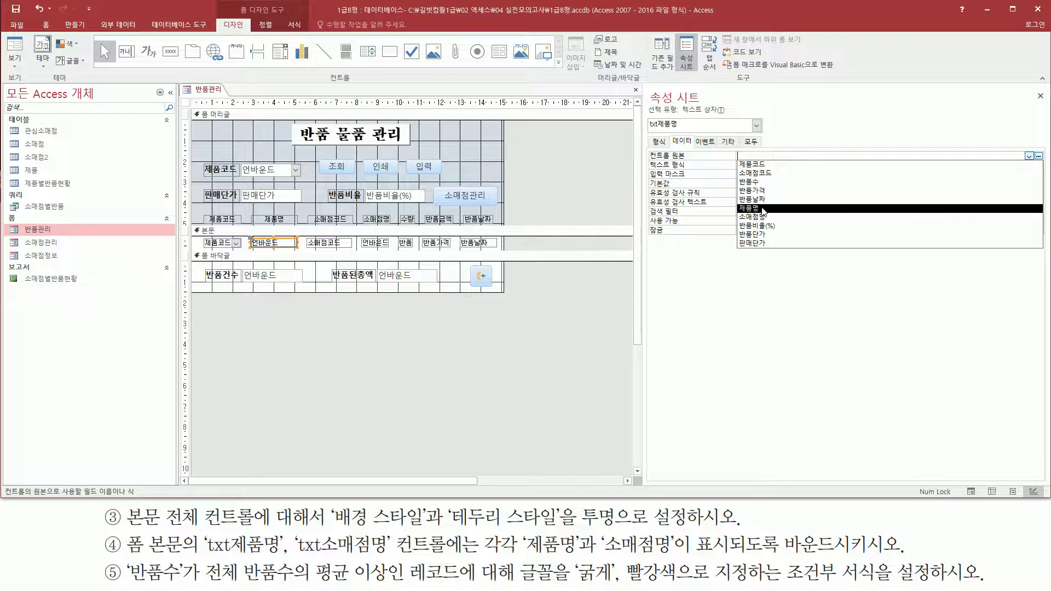
pyautogui.click(763, 209)
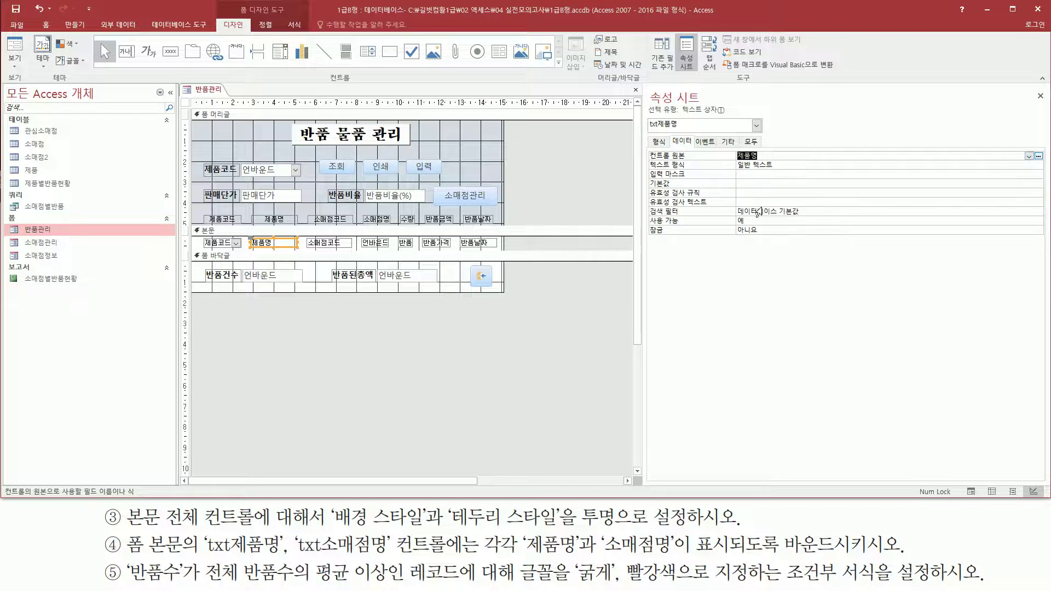
# Set the 컨트롤 원본 property of the txt소매점명 text box in the 본문 section to 소매점명
pyautogui.click(364, 239)
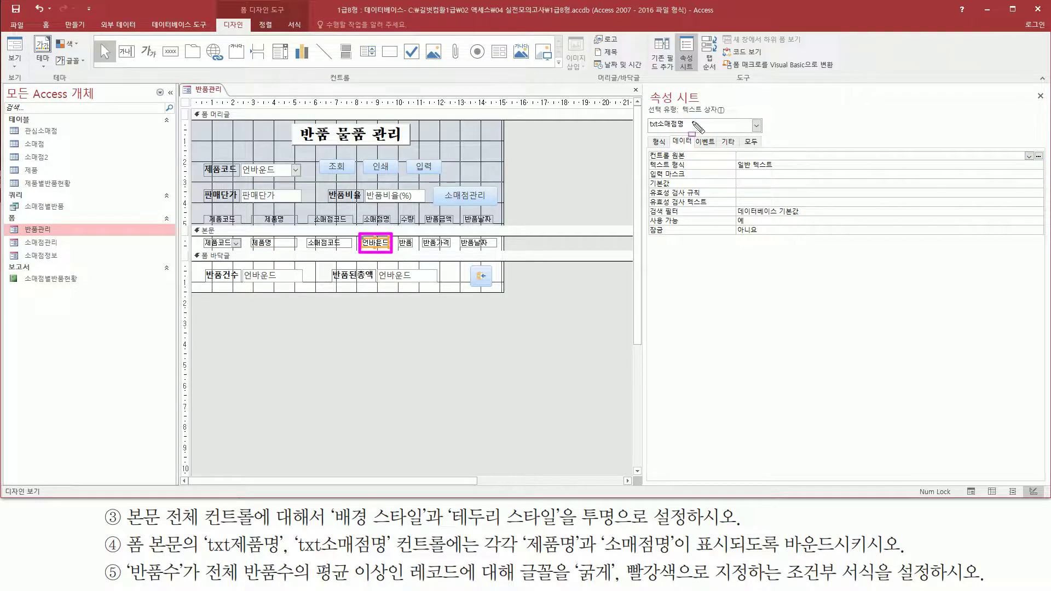
pyautogui.moveTo(645, 131)
pyautogui.mouseDown()
pyautogui.moveTo(698, 130)
pyautogui.moveTo(684, 164)
pyautogui.moveTo(696, 164)
pyautogui.mouseUp()
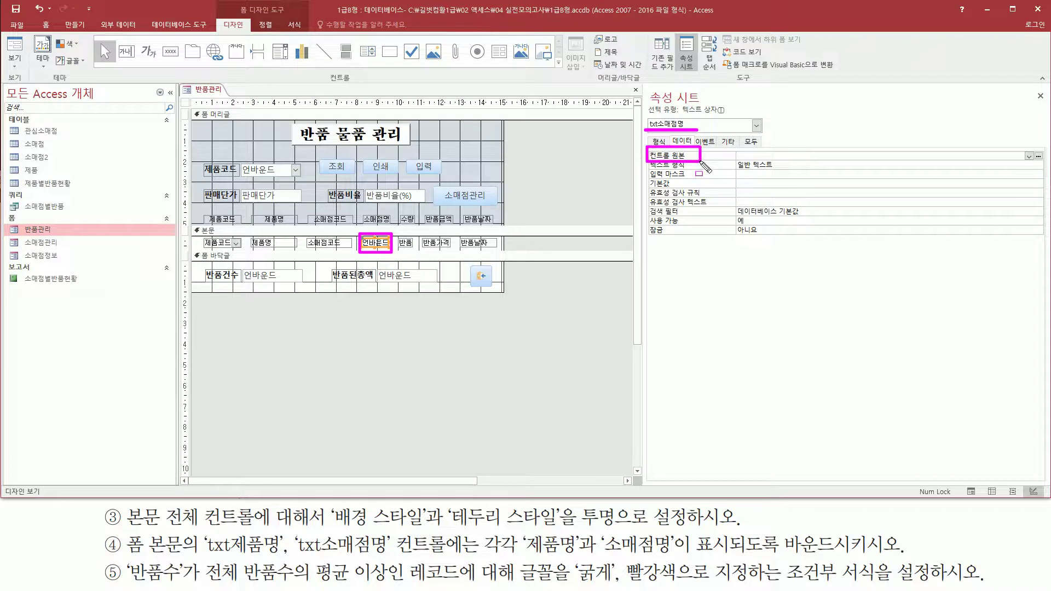
pyautogui.press('Escape')
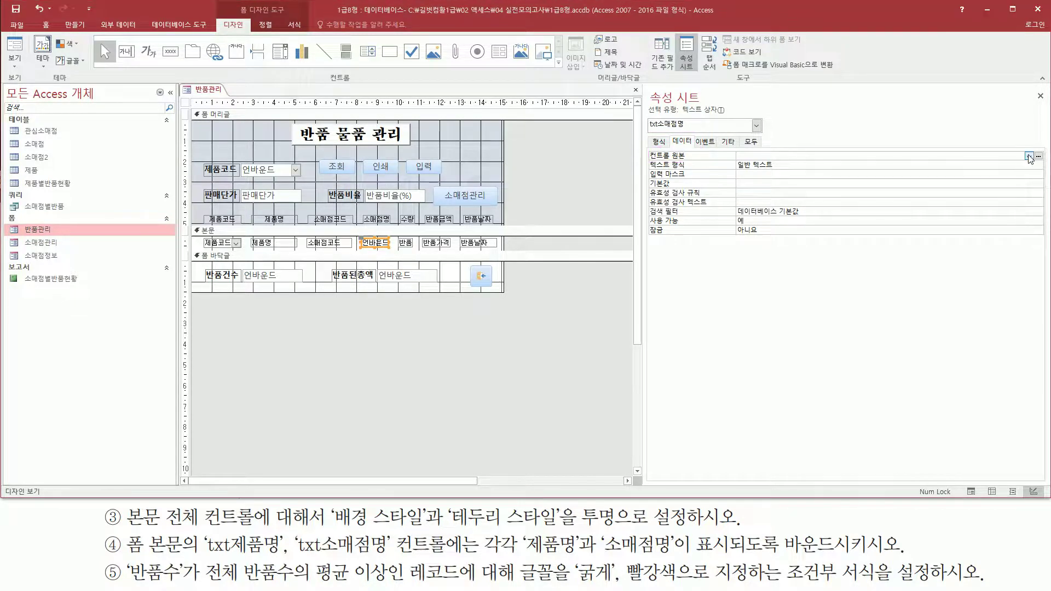
pyautogui.click(1029, 156)
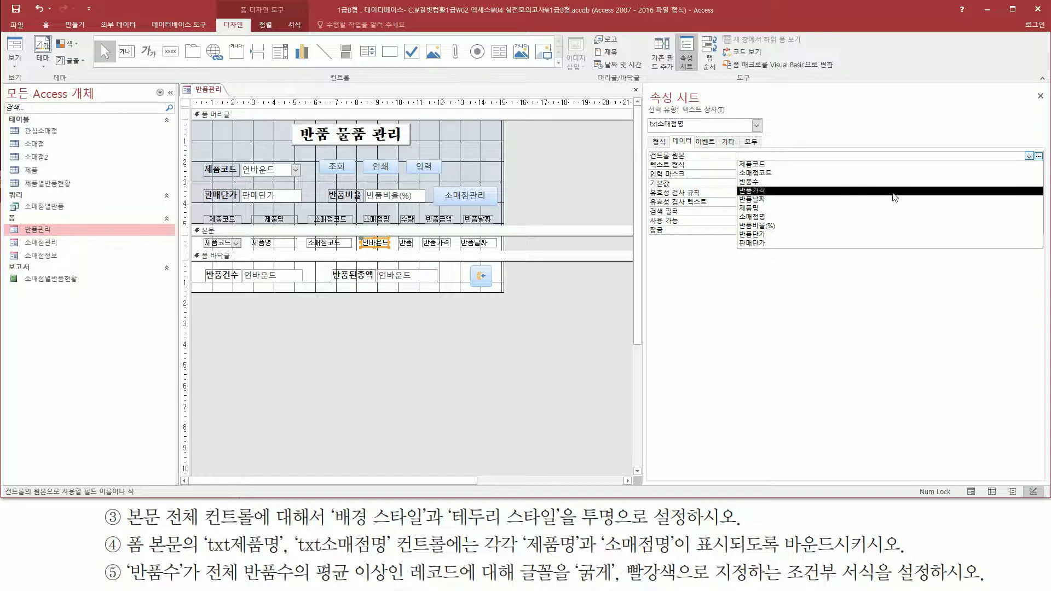
pyautogui.click(814, 218)
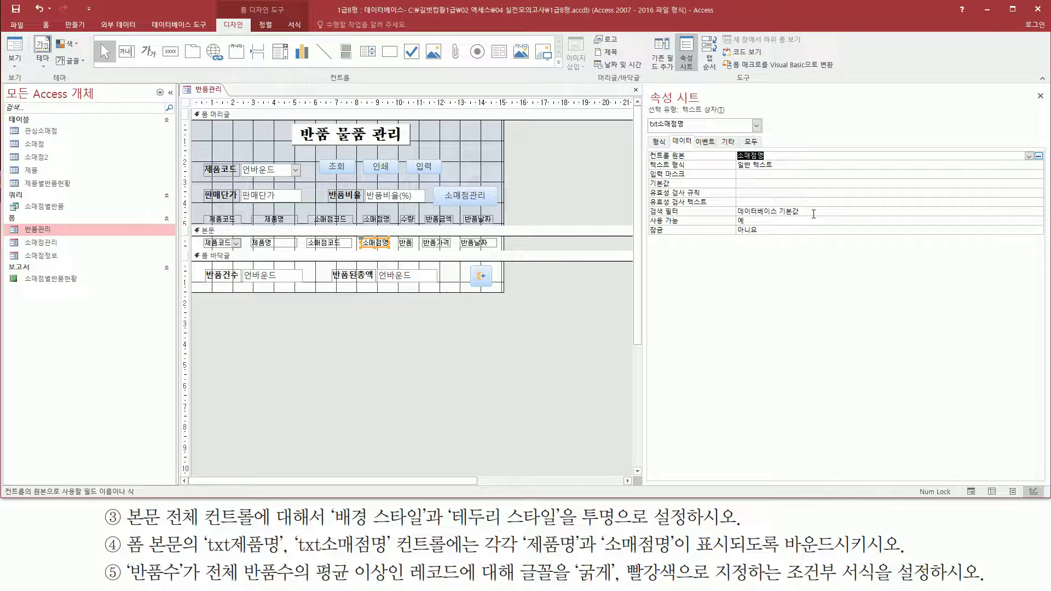
# Switch the 반품관리 form to form view and check the bound 제품명 and 소매점명 columns
pyautogui.rightClick(544, 147)
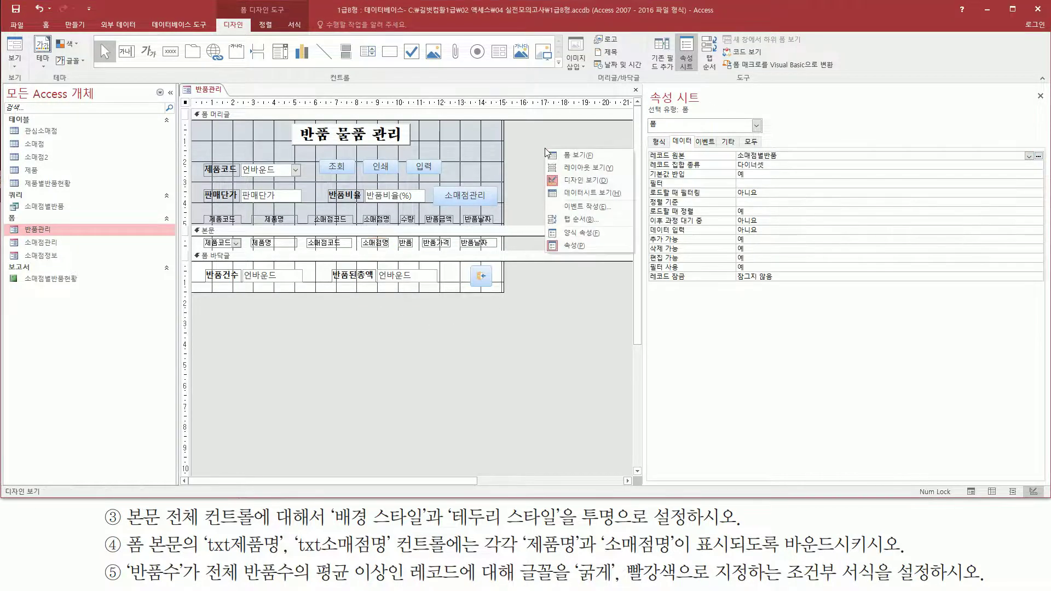
pyautogui.click(564, 156)
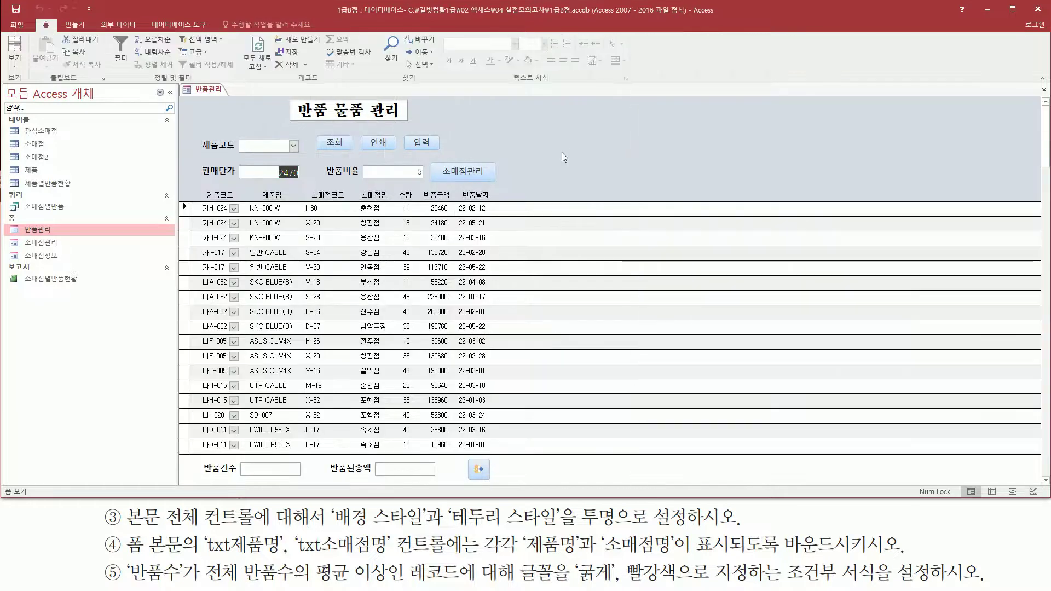
pyautogui.moveTo(245, 202); pyautogui.dragTo(296, 451)
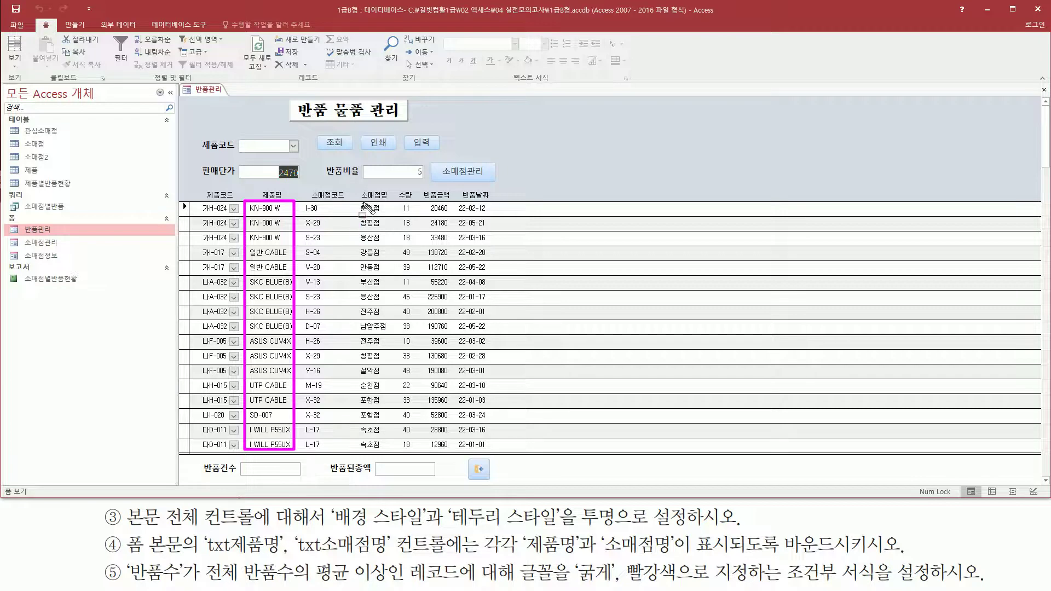
pyautogui.moveTo(359, 199); pyautogui.dragTo(394, 449)
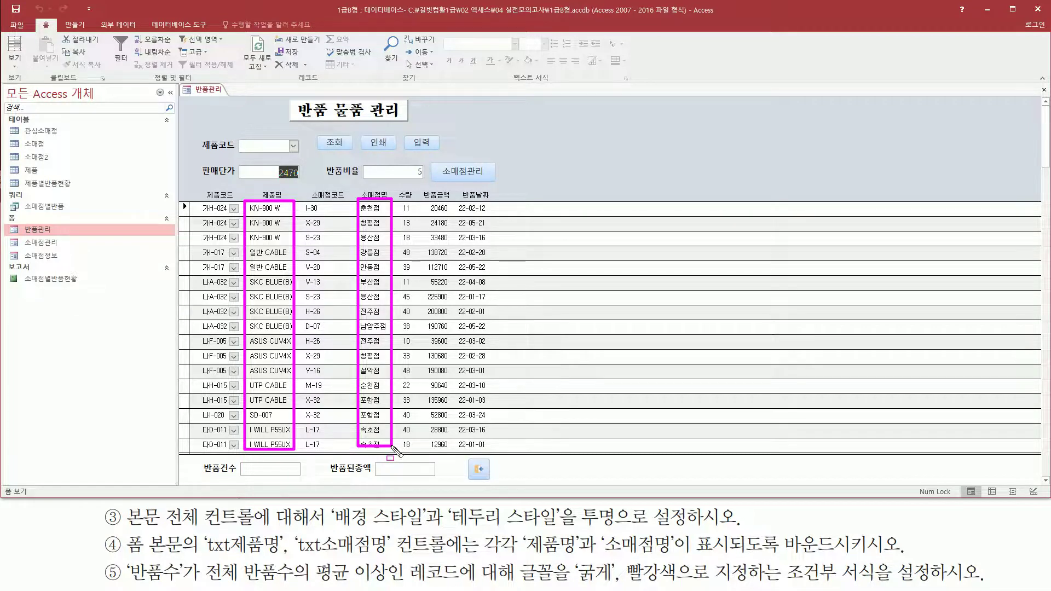
pyautogui.press('e')
# Review the 반품수 conditional formatting requirement and examine the 수량 column in the form's records
pyautogui.moveTo(128, 562)
pyautogui.mouseDown()
pyautogui.moveTo(146, 584)
pyautogui.moveTo(182, 588)
pyautogui.moveTo(515, 585)
pyautogui.moveTo(532, 571)
pyautogui.moveTo(683, 589)
pyautogui.mouseUp()
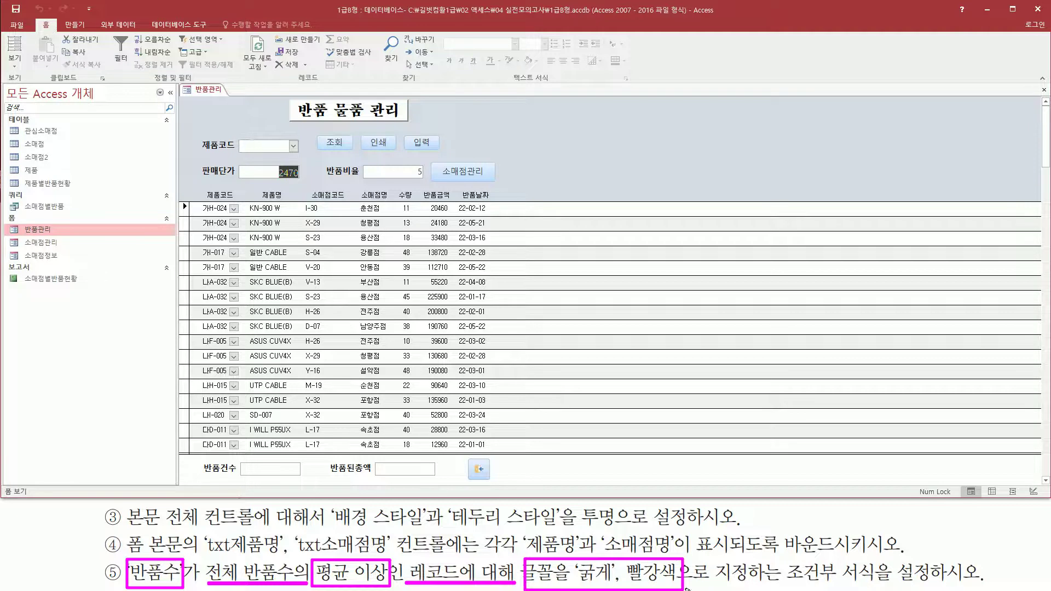
pyautogui.moveTo(772, 584); pyautogui.dragTo(939, 583)
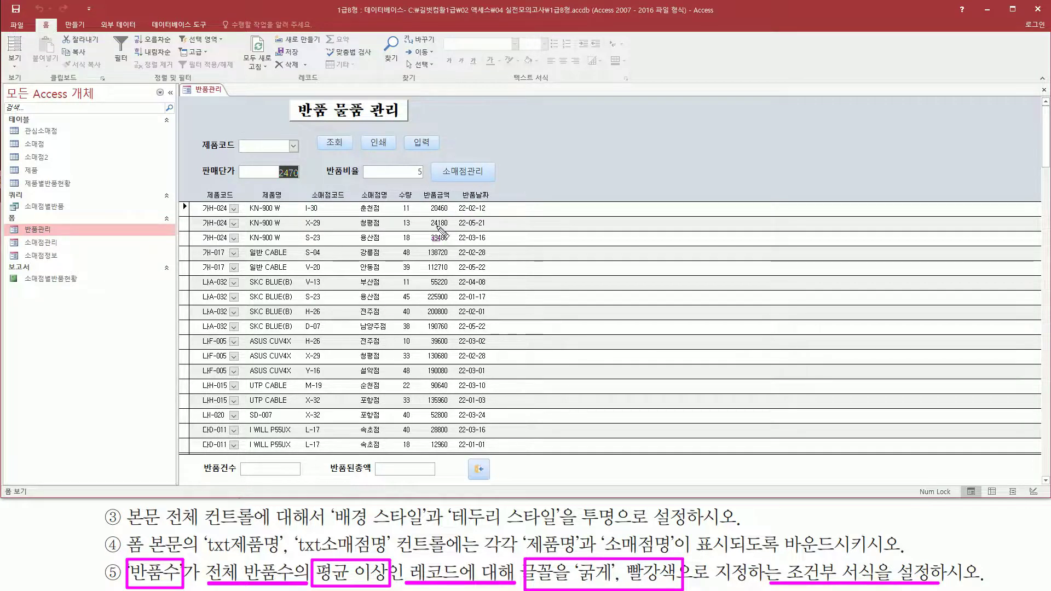
pyautogui.moveTo(396, 189)
pyautogui.mouseDown()
pyautogui.moveTo(411, 262)
pyautogui.moveTo(421, 453)
pyautogui.mouseUp()
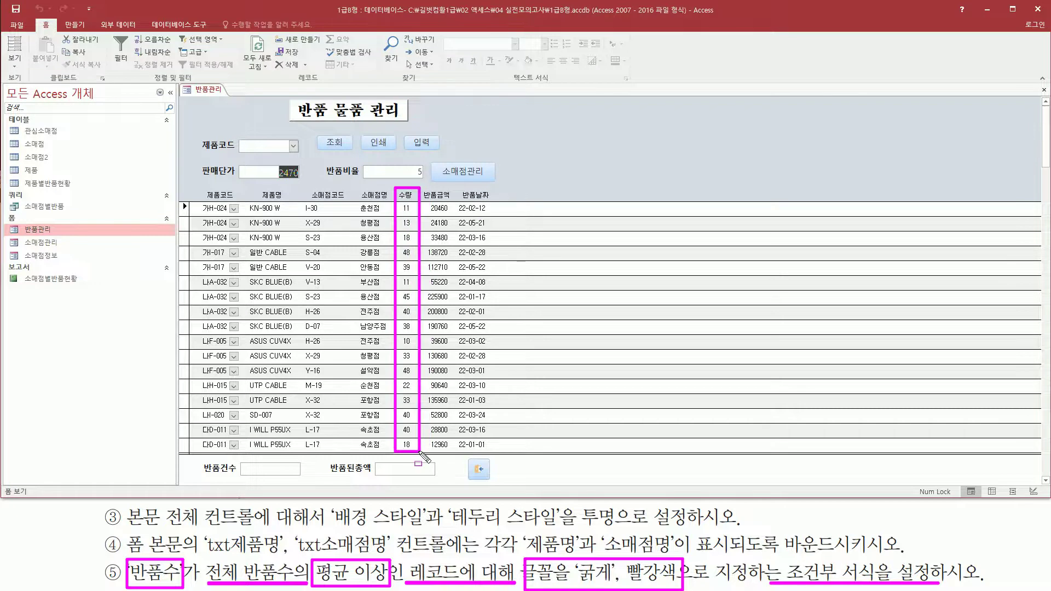
pyautogui.moveTo(295, 118); pyautogui.dragTo(404, 118)
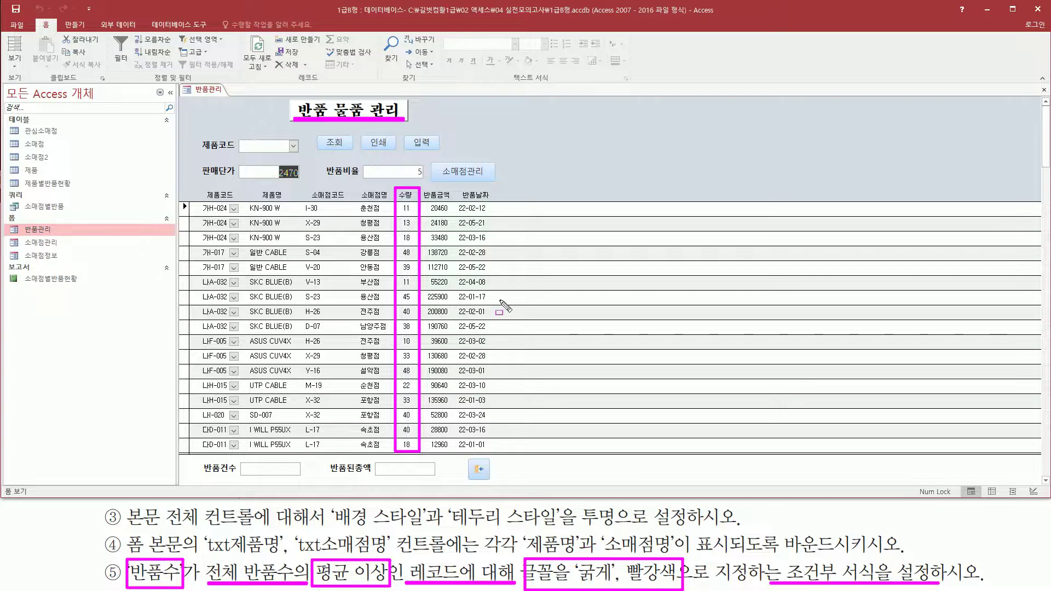
pyautogui.press('Escape')
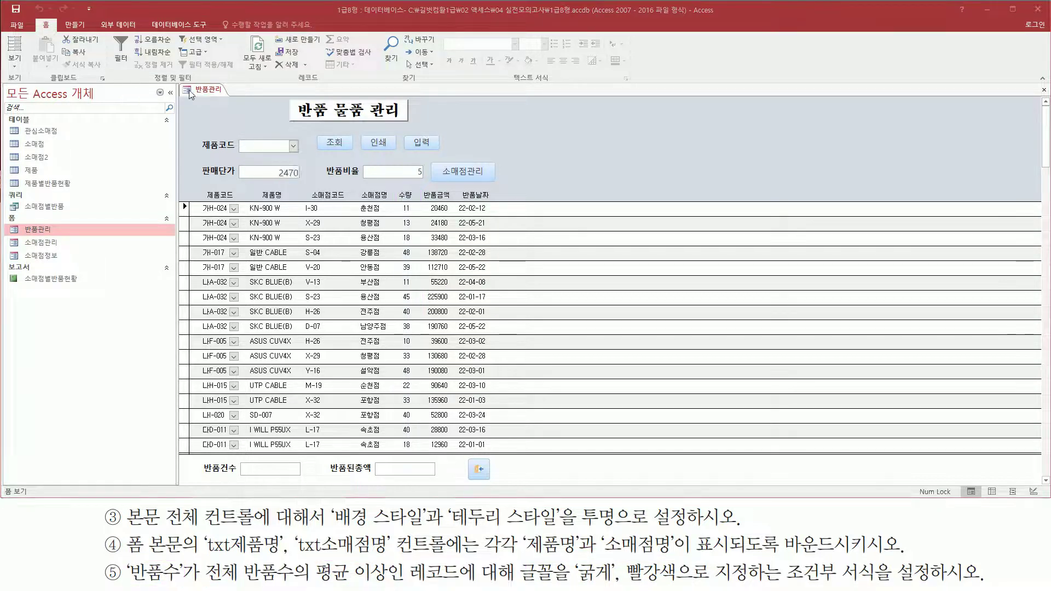
# Return the form to design view and check the 컨트롤 원본 of the text box under 수량 in the 본문 section
pyautogui.rightClick(200, 92)
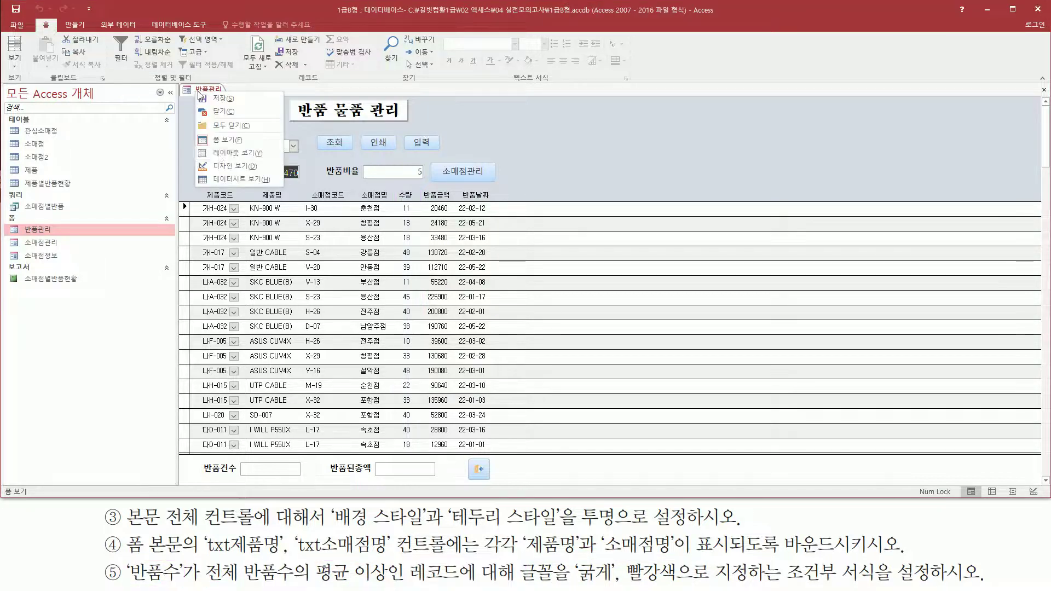
pyautogui.click(220, 166)
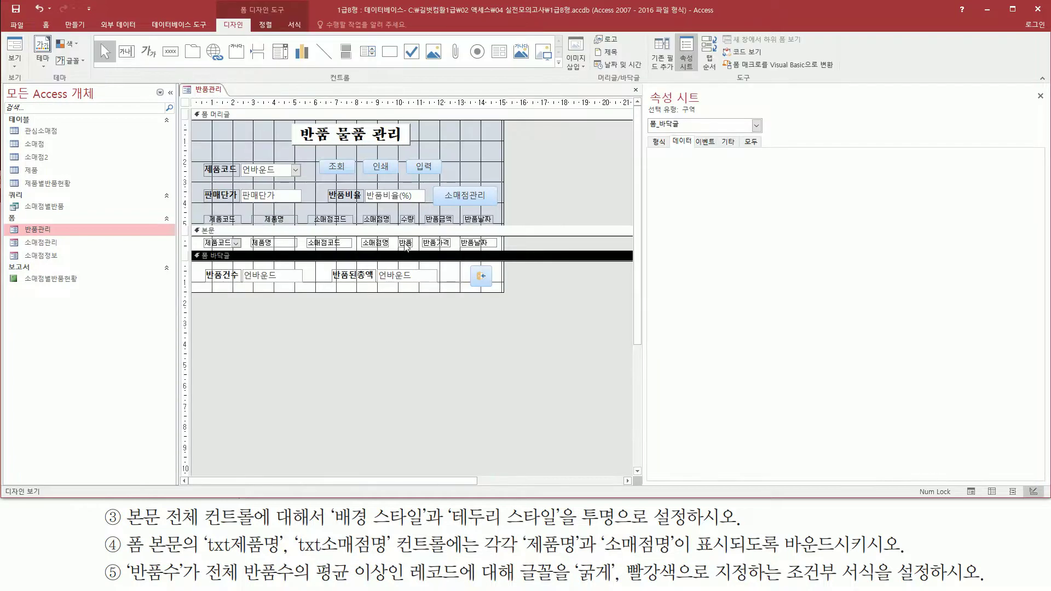
pyautogui.moveTo(399, 211); pyautogui.dragTo(419, 227)
pyautogui.click(406, 243)
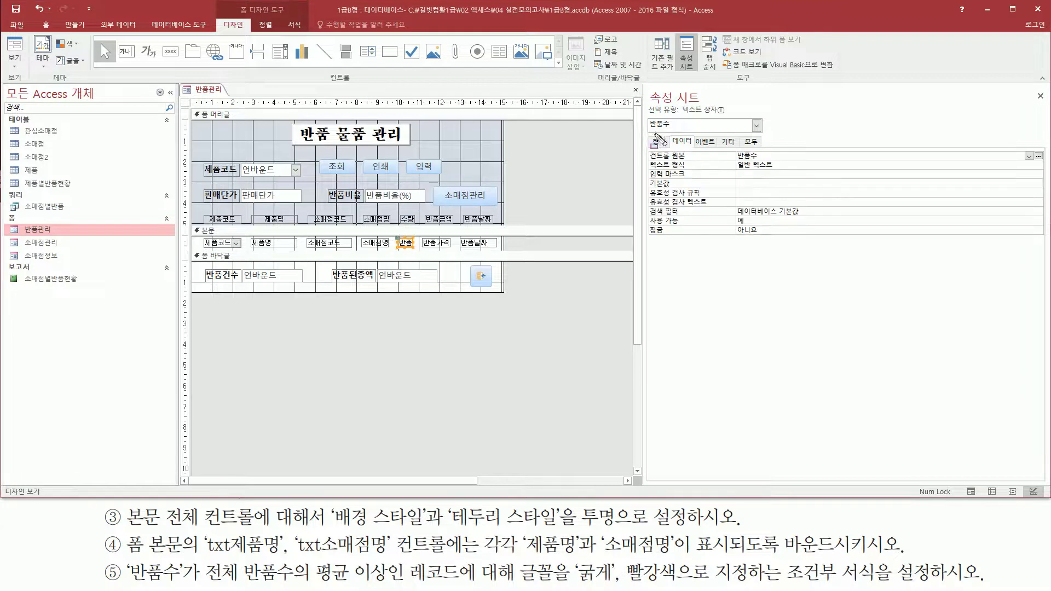
pyautogui.moveTo(646, 161); pyautogui.dragTo(780, 161)
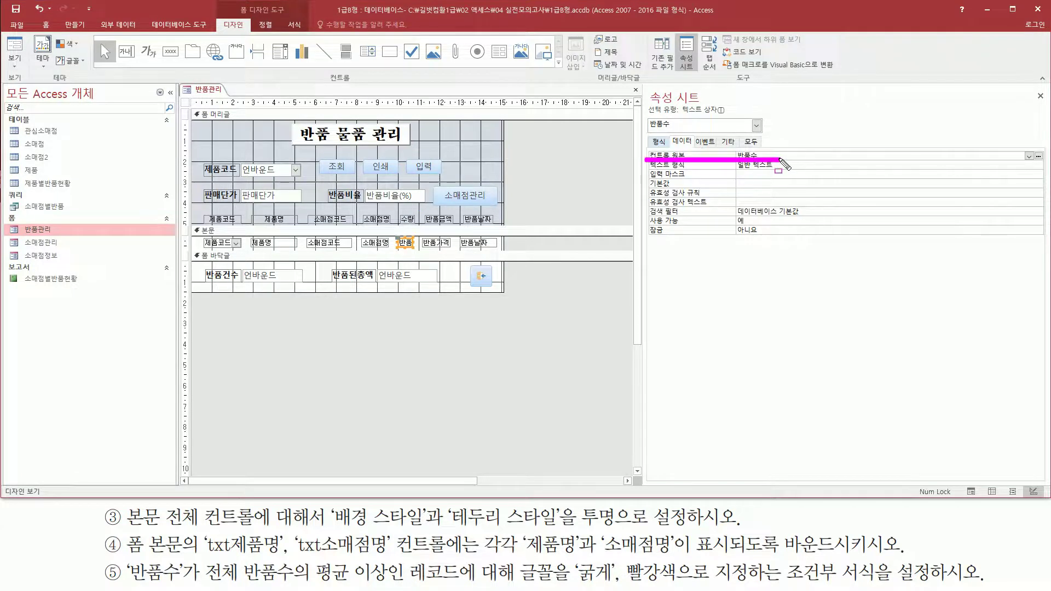
pyautogui.moveTo(394, 236); pyautogui.dragTo(419, 253)
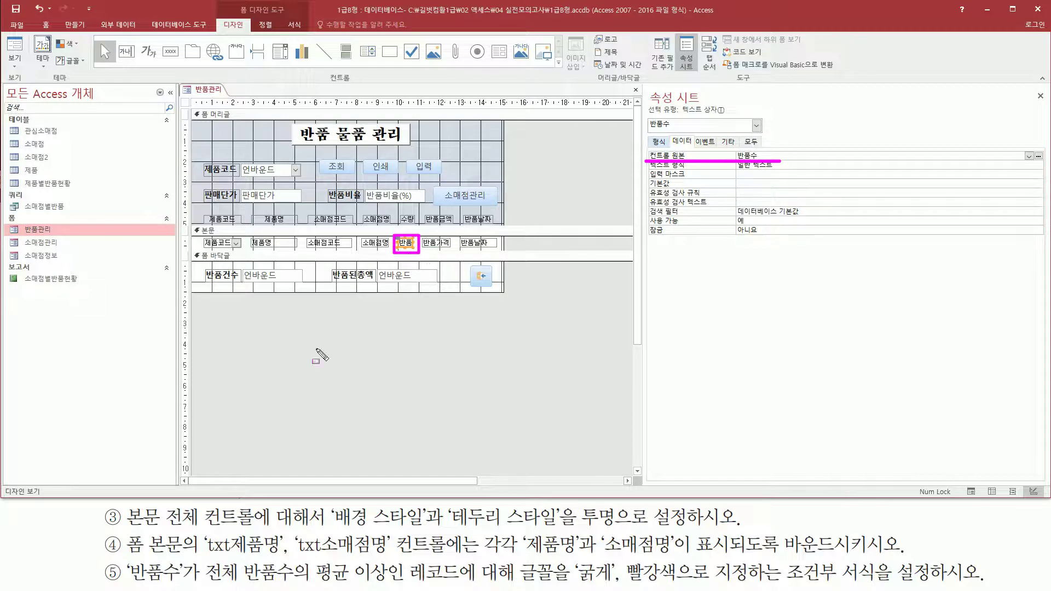
pyautogui.moveTo(201, 580)
pyautogui.mouseDown()
pyautogui.moveTo(397, 579)
pyautogui.moveTo(391, 562)
pyautogui.moveTo(482, 584)
pyautogui.mouseUp()
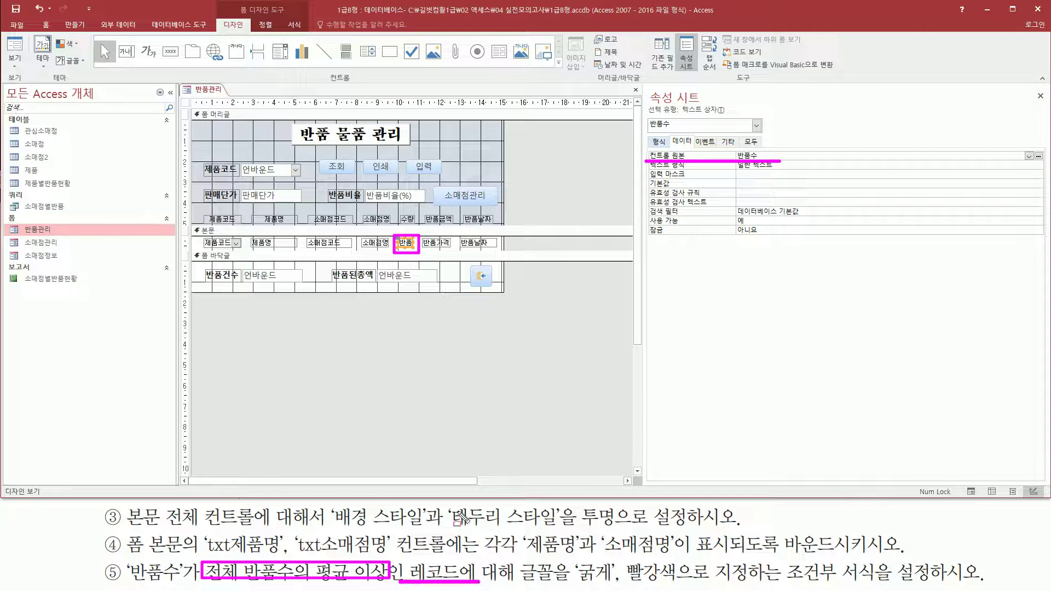
pyautogui.moveTo(186, 244); pyautogui.dragTo(517, 244)
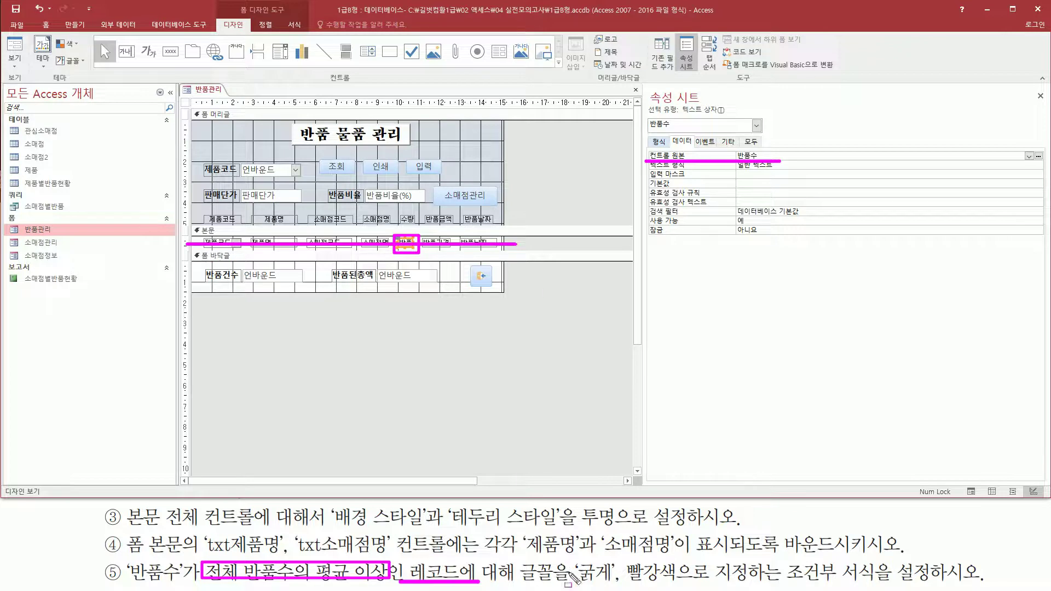
pyautogui.moveTo(513, 557)
pyautogui.mouseDown()
pyautogui.moveTo(684, 589)
pyautogui.moveTo(908, 586)
pyautogui.mouseUp()
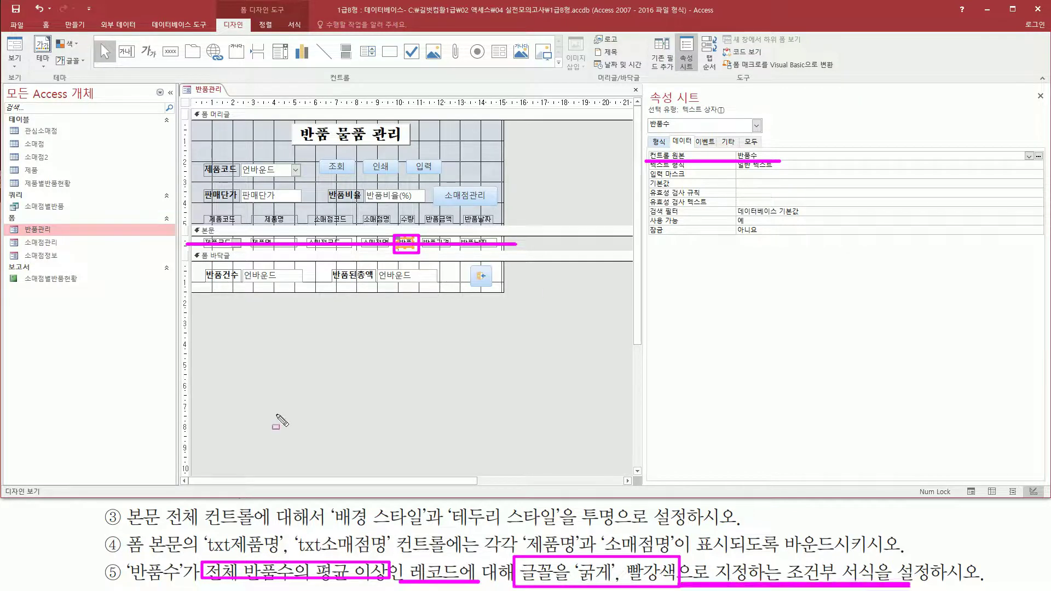
pyautogui.press('Escape')
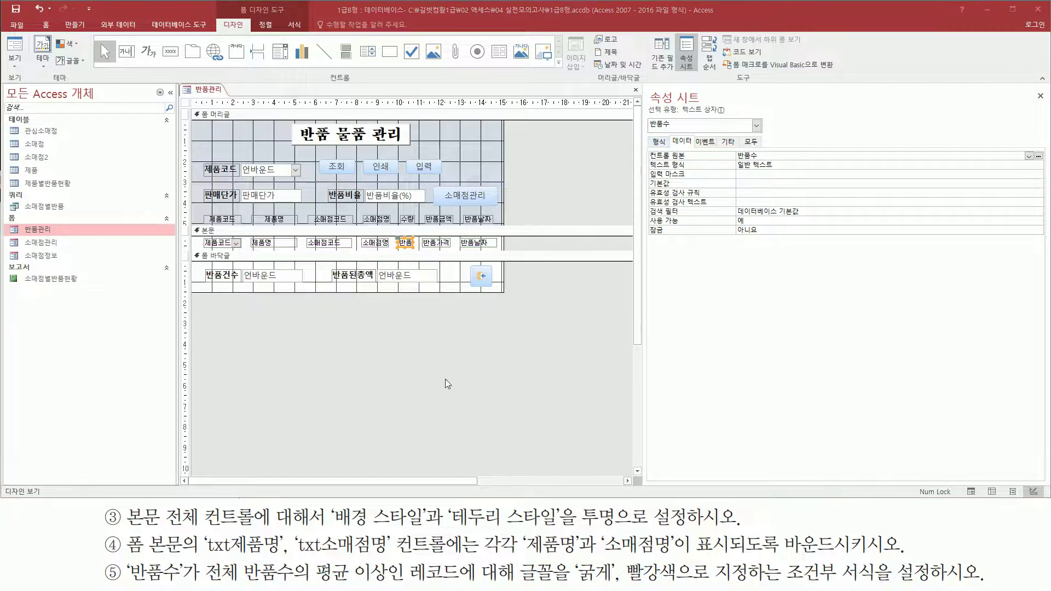
# Select all controls in the 본문 section of the 반품관리 form
pyautogui.moveTo(198, 236)
pyautogui.mouseDown()
pyautogui.moveTo(210, 251)
pyautogui.moveTo(502, 250)
pyautogui.mouseUp()
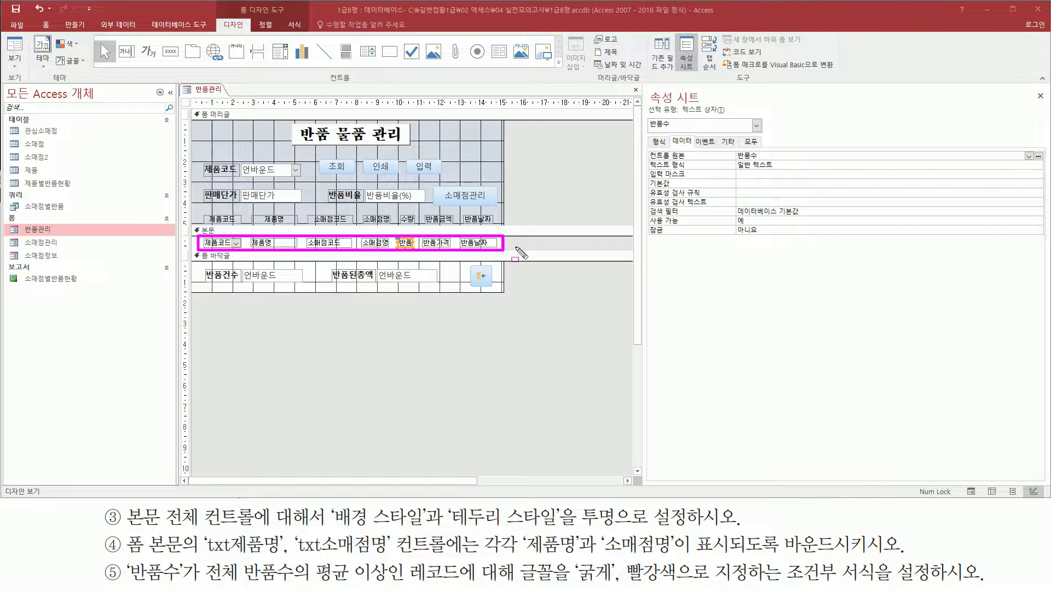
pyautogui.press('Escape')
pyautogui.hotkey('ctrl', 'shift', 'd')
pyautogui.moveTo(184, 242)
pyautogui.mouseDown()
pyautogui.moveTo(517, 229)
pyautogui.moveTo(524, 241)
pyautogui.moveTo(184, 241)
pyautogui.moveTo(190, 250)
pyautogui.mouseUp()
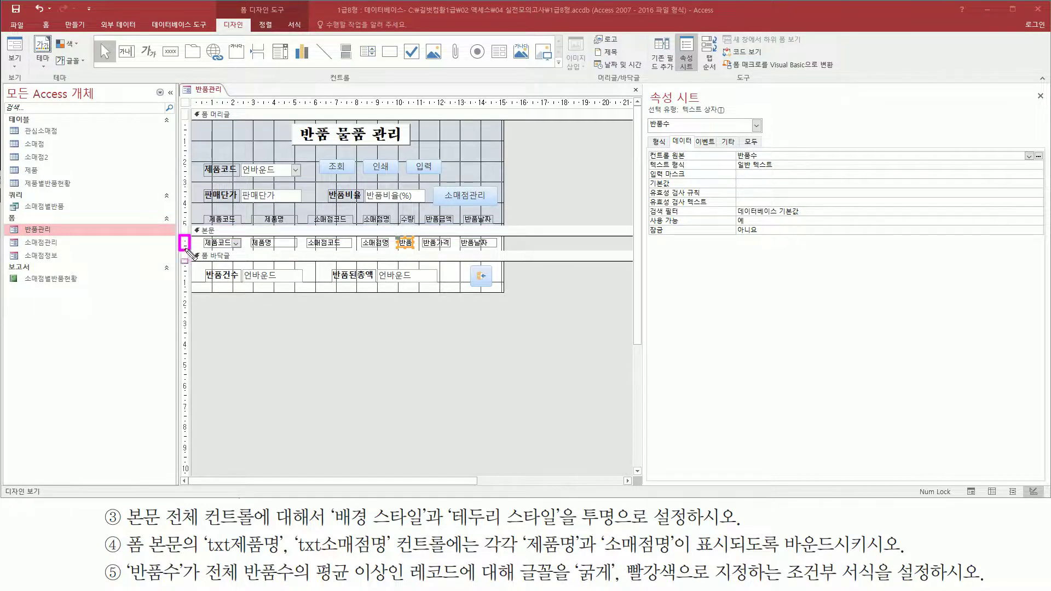
pyautogui.press('Escape')
pyautogui.click(185, 242)
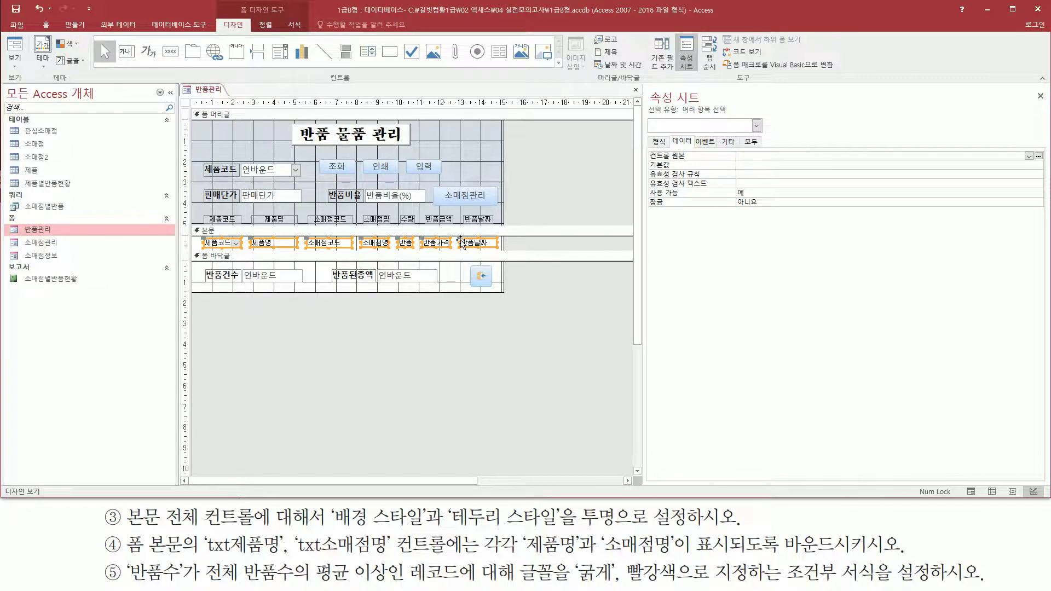
# Start a new conditional formatting rule for the selected 본문 controls
pyautogui.moveTo(235, 2)
pyautogui.mouseDown()
pyautogui.moveTo(301, 13)
pyautogui.moveTo(295, 34)
pyautogui.moveTo(307, 38)
pyautogui.mouseUp()
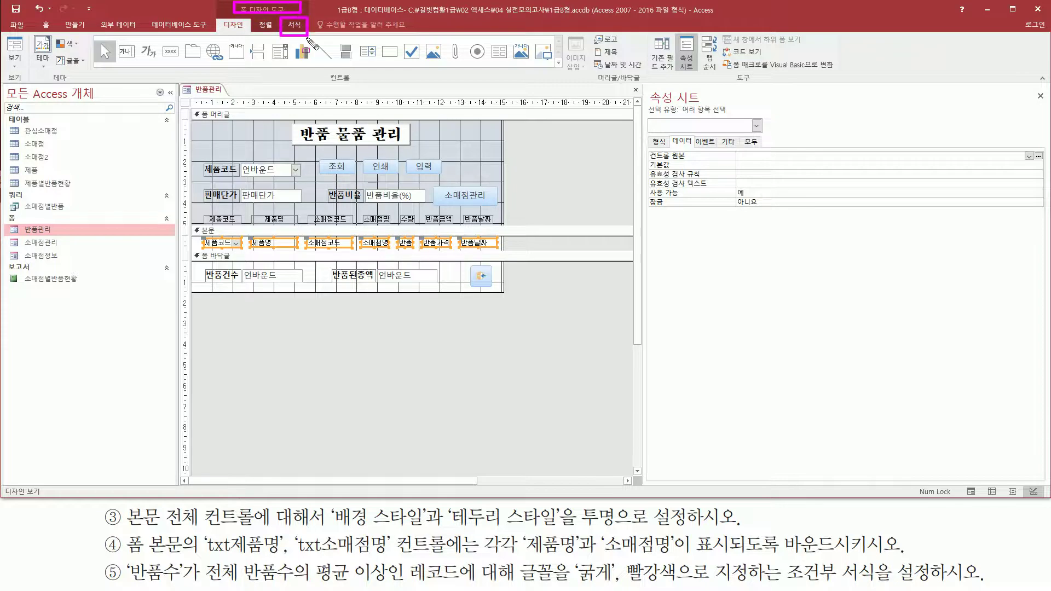
pyautogui.press('Escape')
pyautogui.click(295, 27)
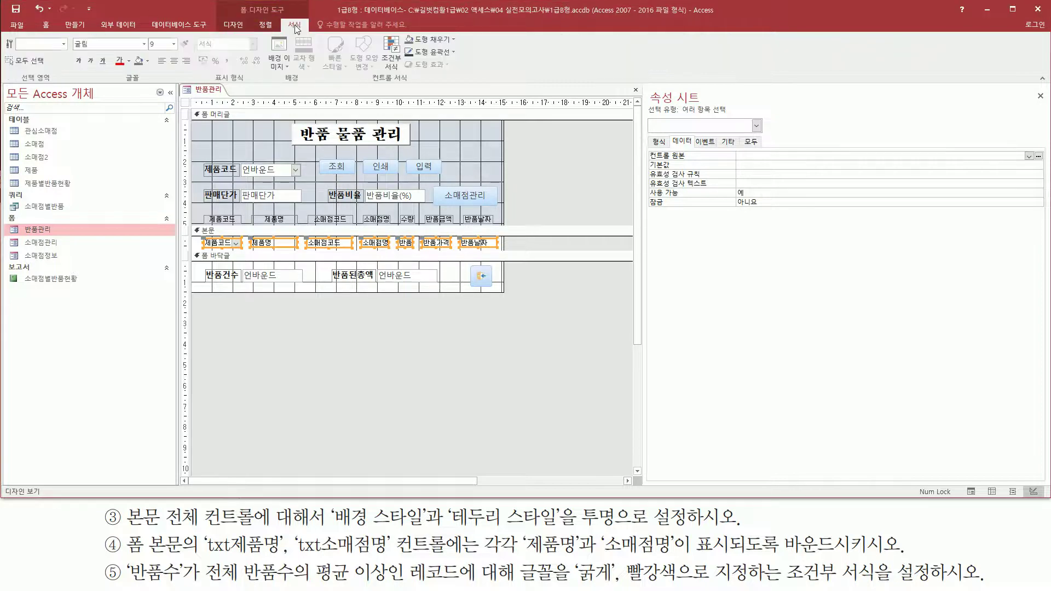
pyautogui.moveTo(366, 83); pyautogui.dragTo(413, 84)
pyautogui.moveTo(380, 32)
pyautogui.mouseDown()
pyautogui.moveTo(381, 69)
pyautogui.moveTo(405, 71)
pyautogui.mouseUp()
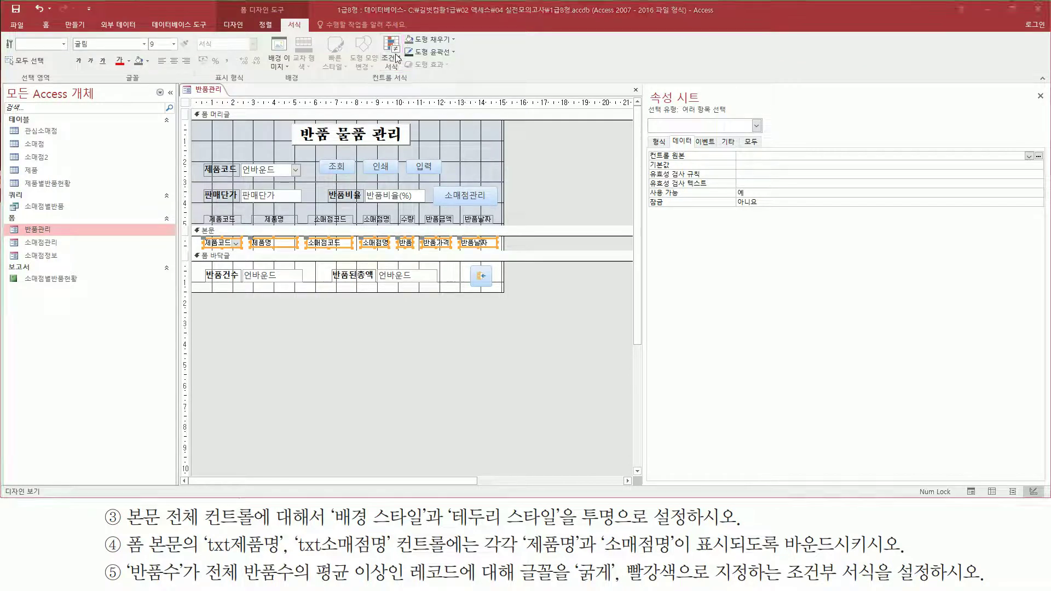
pyautogui.press('Escape')
pyautogui.click(392, 53)
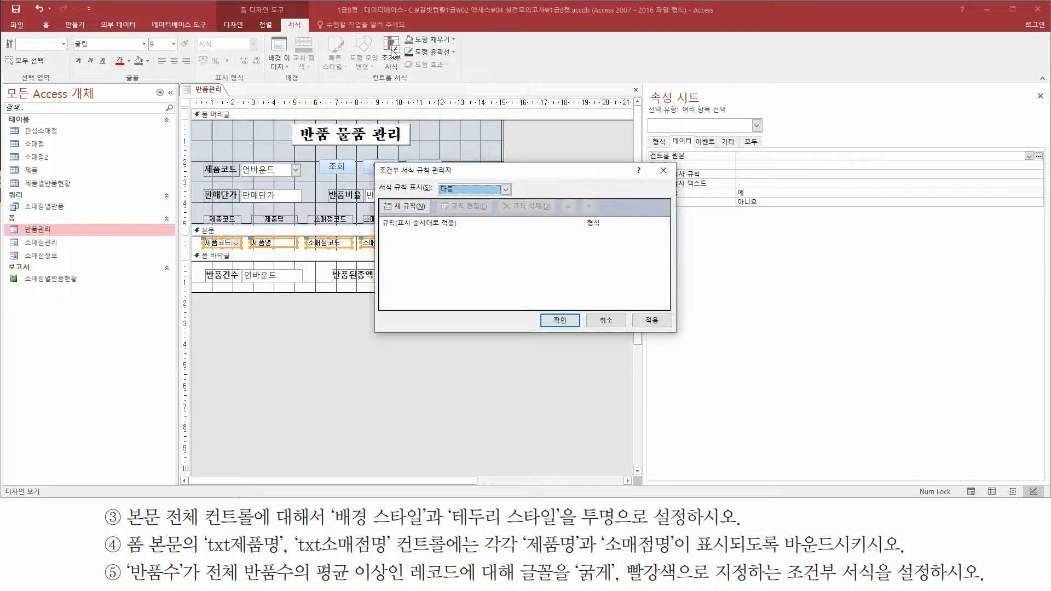
pyautogui.moveTo(373, 160)
pyautogui.mouseDown()
pyautogui.moveTo(635, 326)
pyautogui.moveTo(678, 336)
pyautogui.mouseUp()
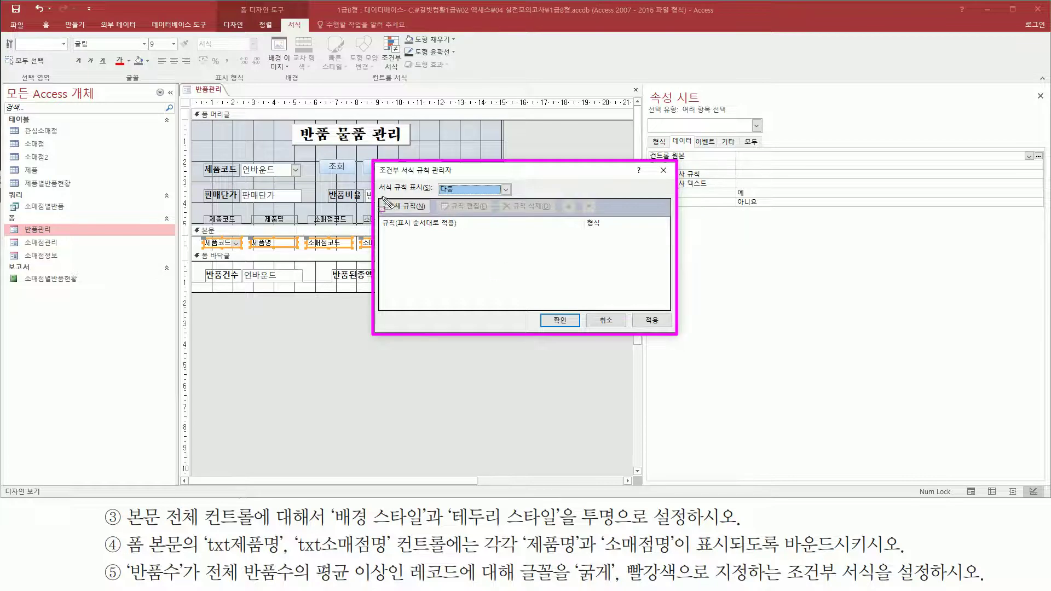
pyautogui.click(414, 211)
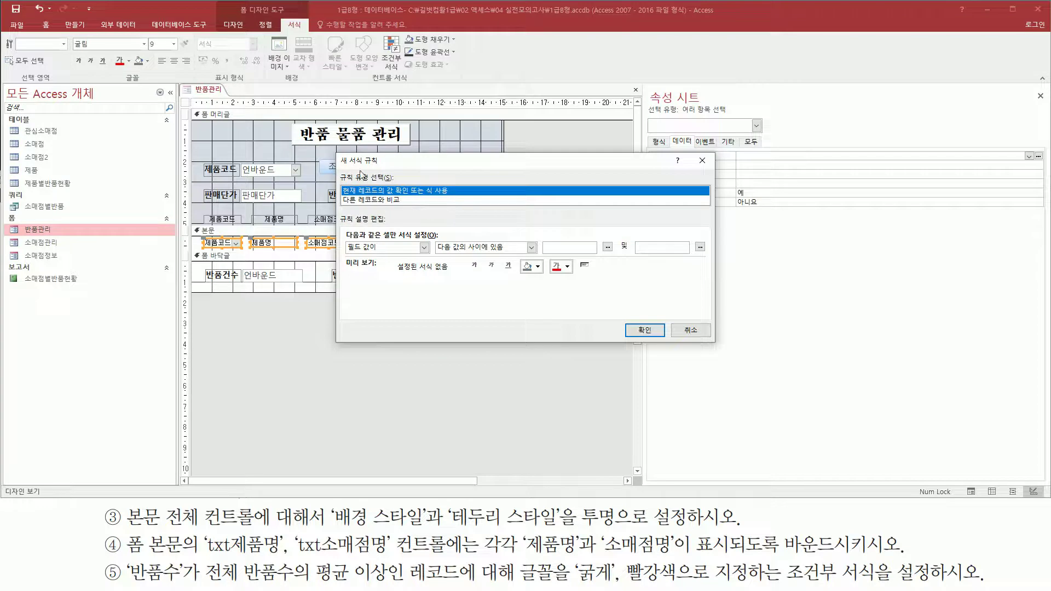
# Set the new rule's condition to 식이 with the expression [반품수]>=avg([반품수])
pyautogui.moveTo(333, 152); pyautogui.dragTo(719, 344)
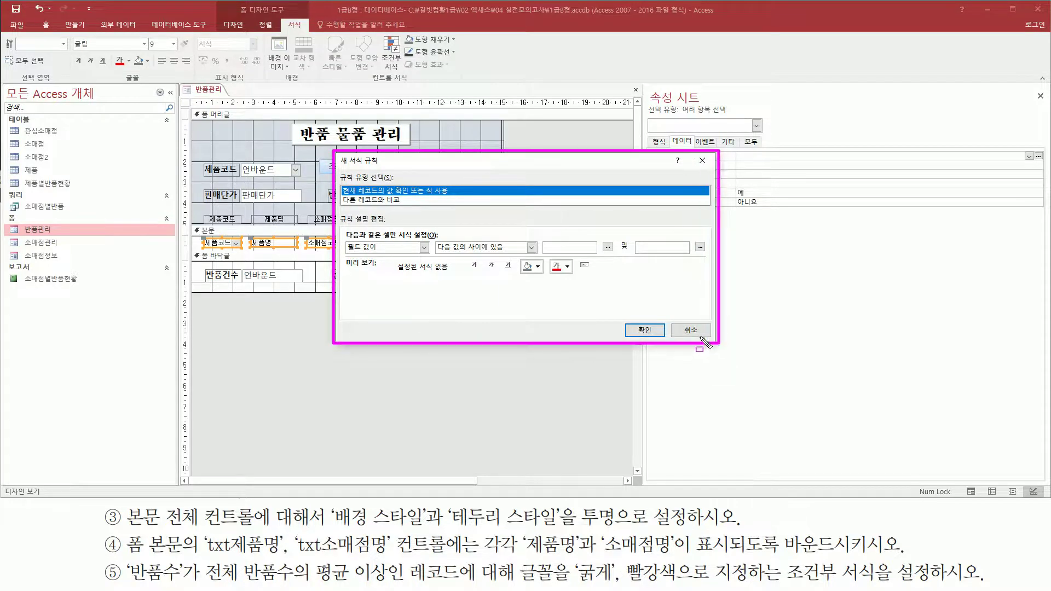
pyautogui.moveTo(124, 563); pyautogui.dragTo(184, 586)
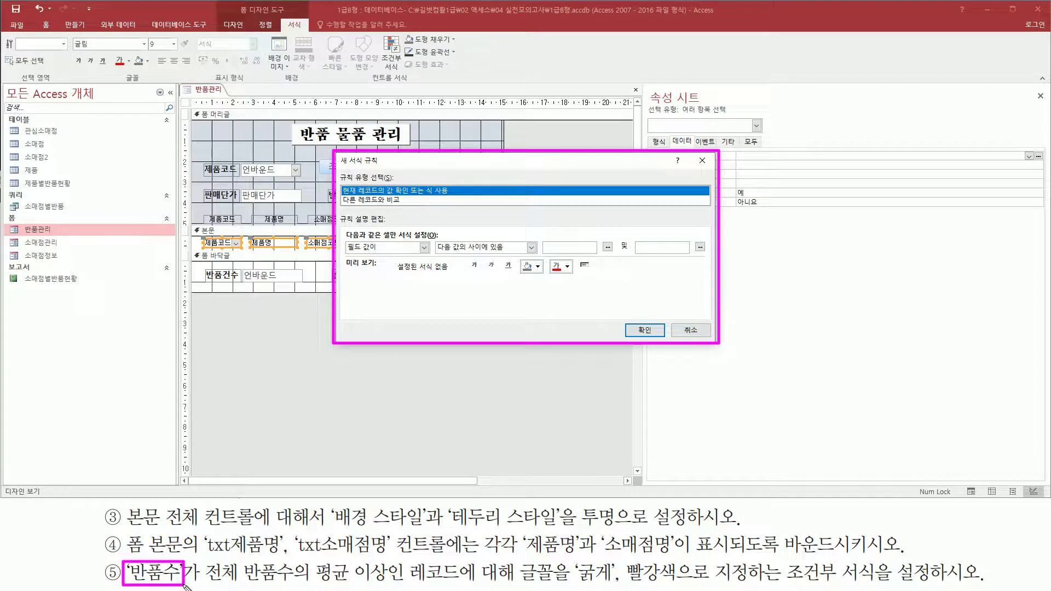
pyautogui.moveTo(207, 587)
pyautogui.mouseDown()
pyautogui.moveTo(393, 587)
pyautogui.moveTo(392, 559)
pyautogui.mouseUp()
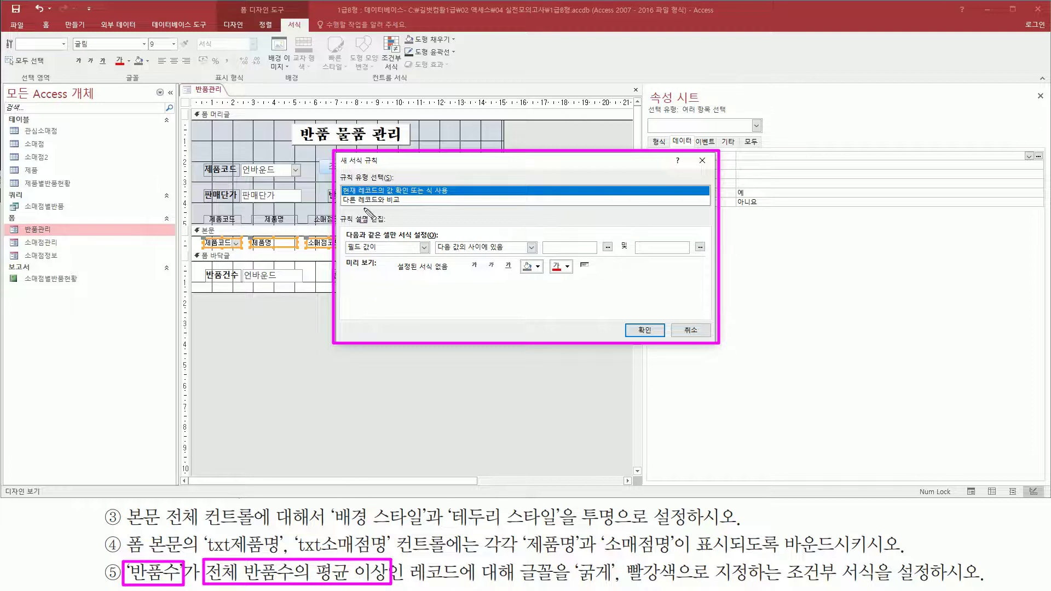
pyautogui.moveTo(340, 178)
pyautogui.mouseDown()
pyautogui.moveTo(357, 193)
pyautogui.moveTo(458, 198)
pyautogui.mouseUp()
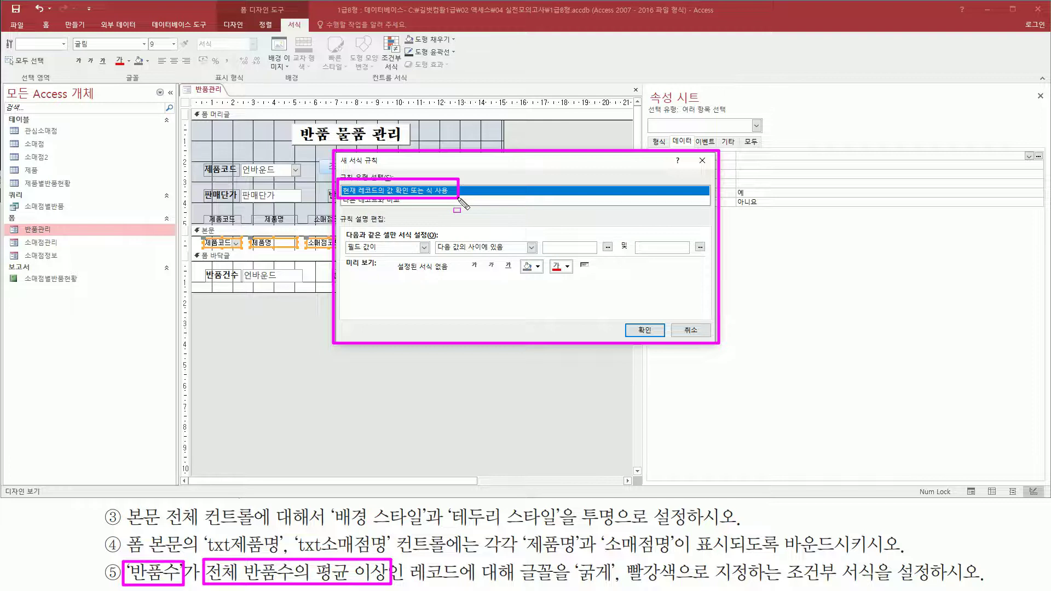
pyautogui.press('Escape')
pyautogui.click(381, 248)
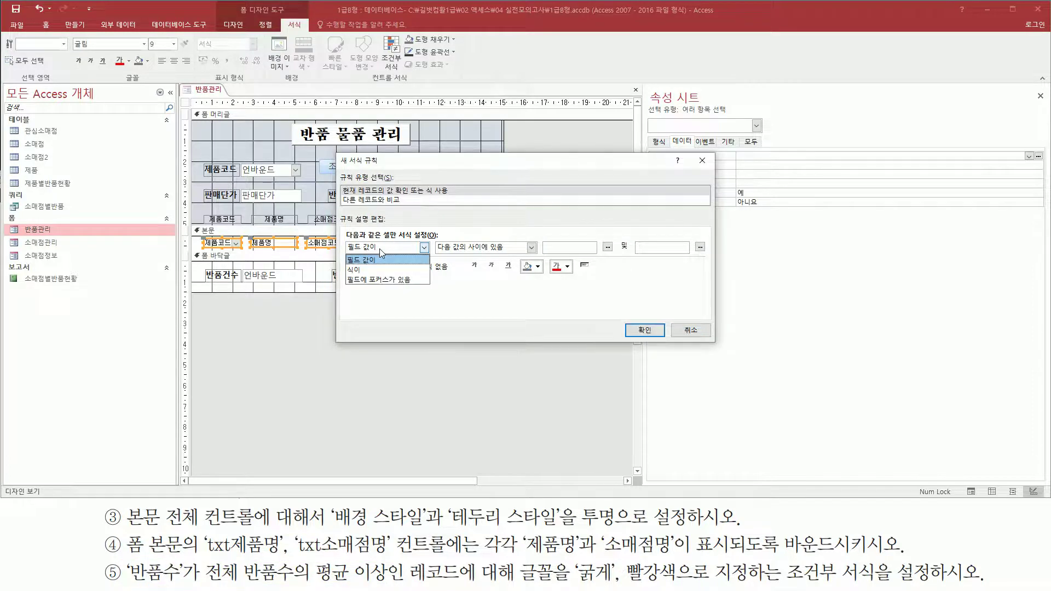
pyautogui.click(367, 271)
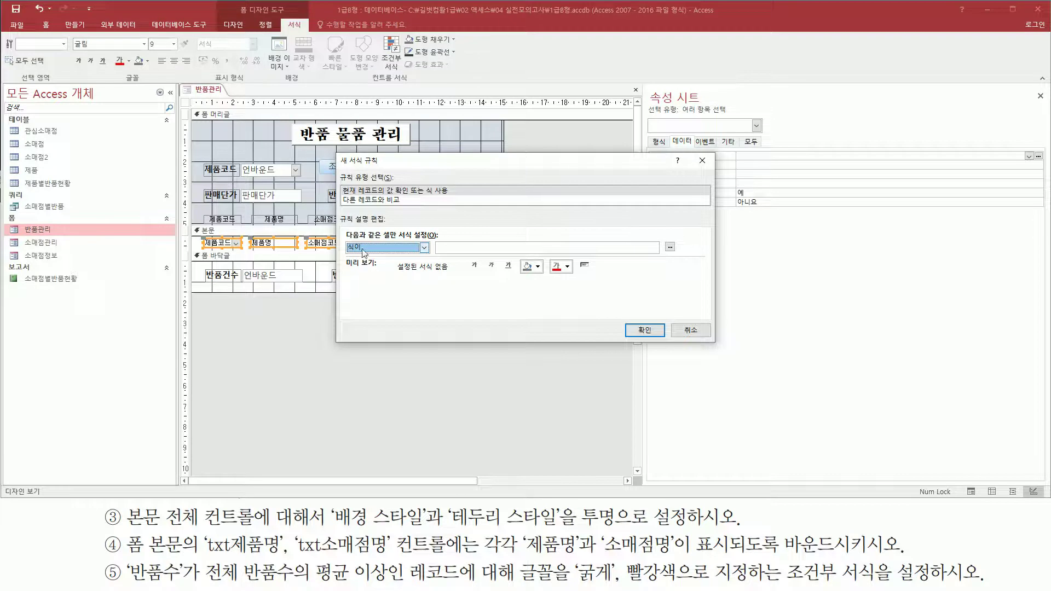
pyautogui.click(474, 247)
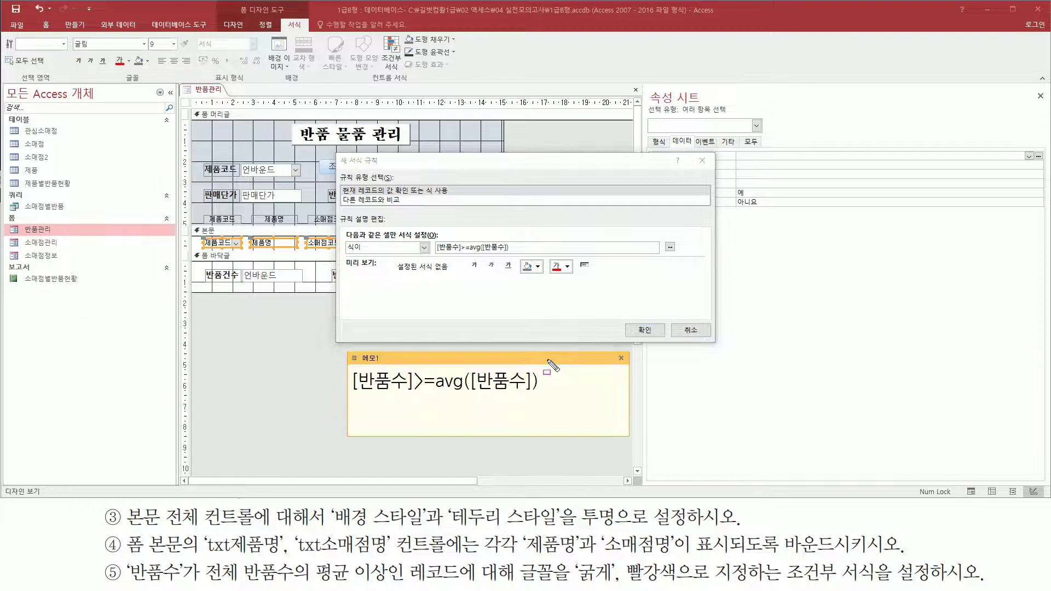
pyautogui.moveTo(436, 254); pyautogui.dragTo(520, 254)
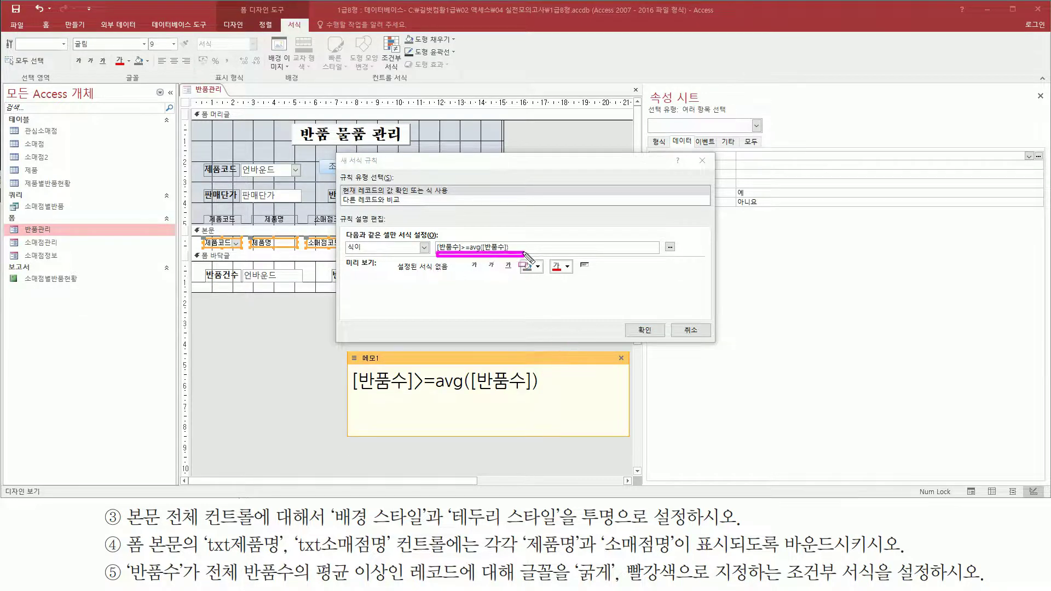
pyautogui.moveTo(355, 393); pyautogui.dragTo(404, 395)
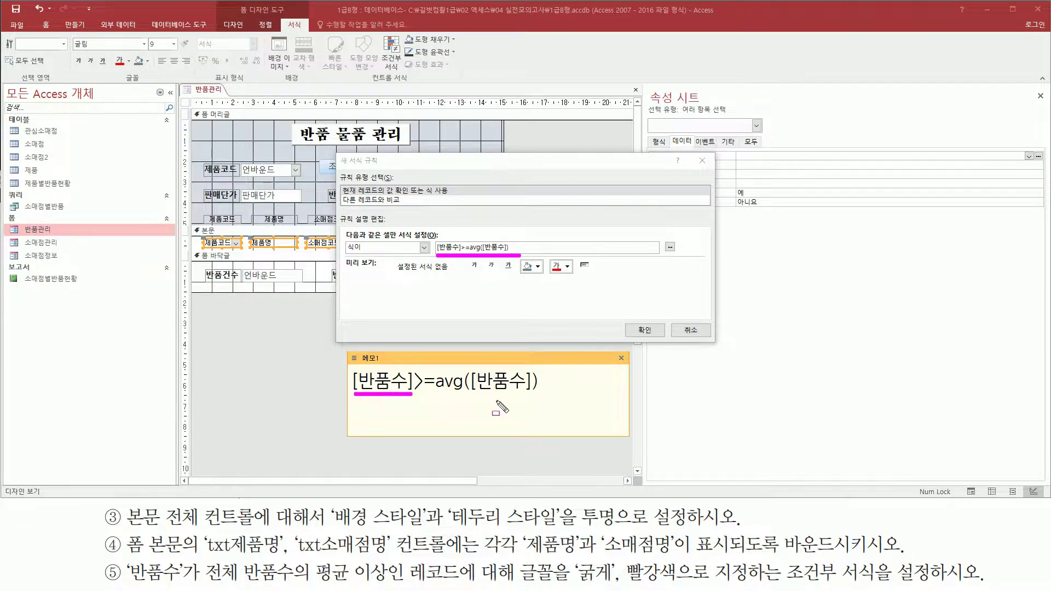
pyautogui.moveTo(432, 394); pyautogui.dragTo(546, 392)
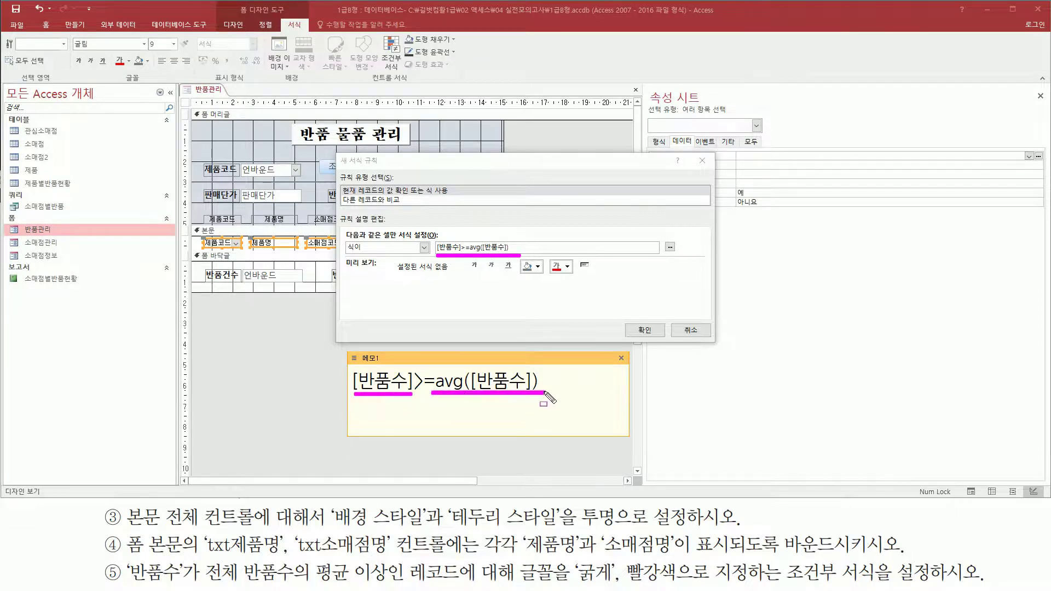
pyautogui.moveTo(411, 363); pyautogui.dragTo(438, 404)
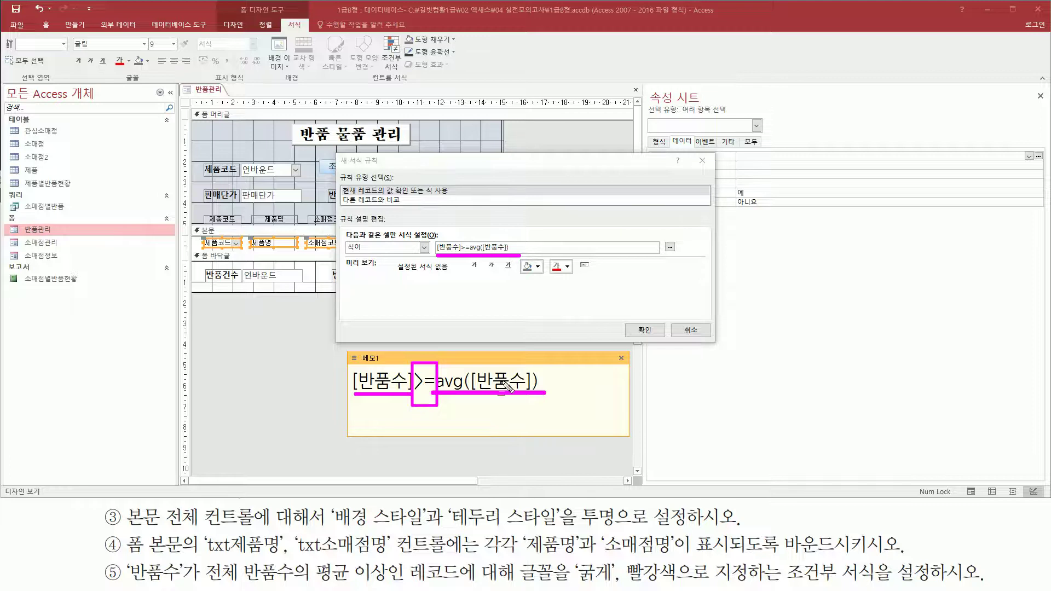
pyautogui.press('Escape')
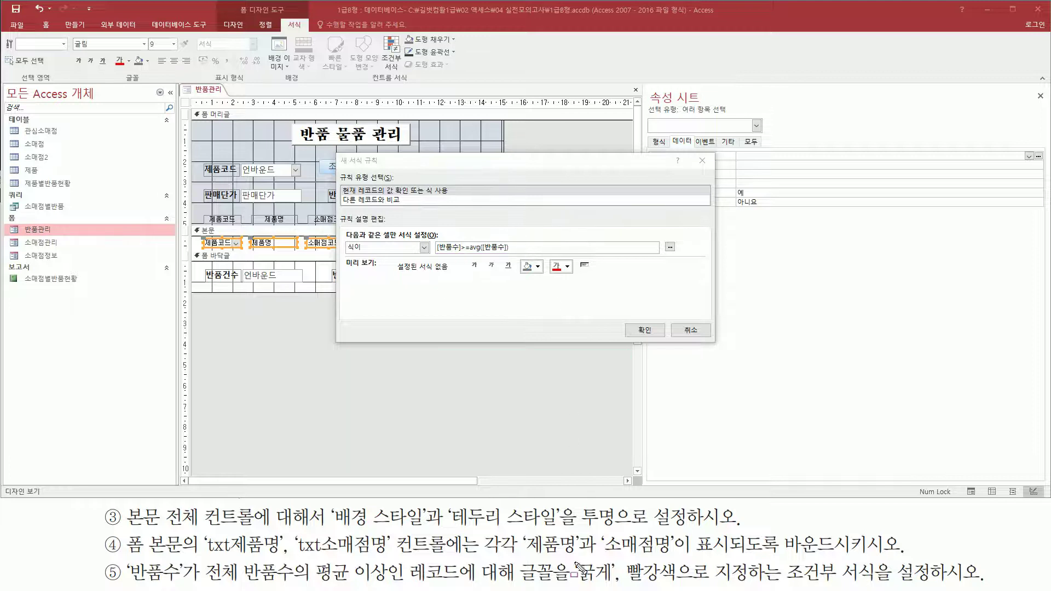
pyautogui.moveTo(577, 557)
pyautogui.mouseDown()
pyautogui.moveTo(614, 586)
pyautogui.moveTo(680, 585)
pyautogui.mouseUp()
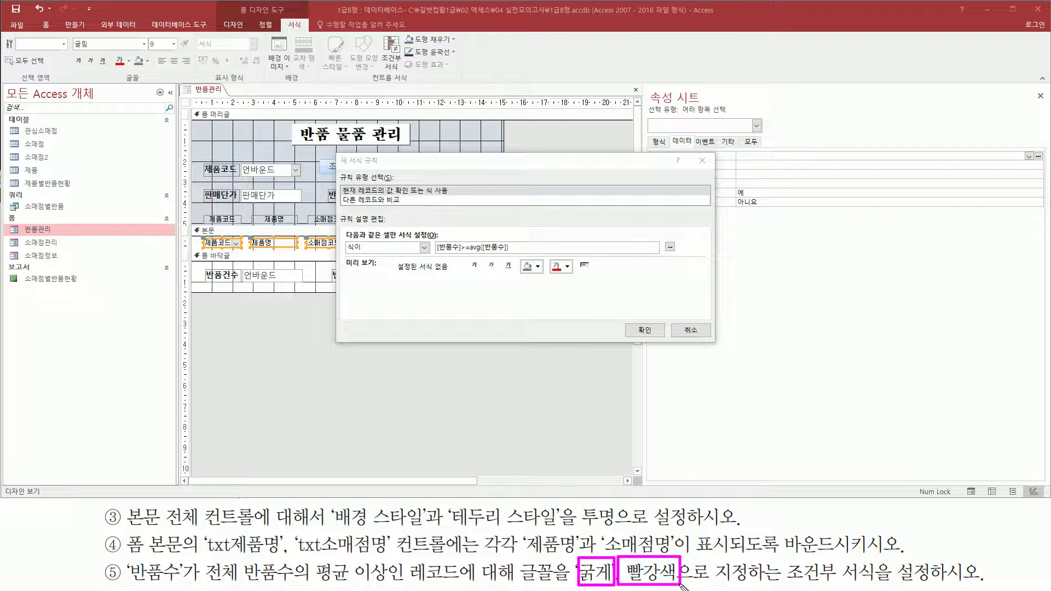
pyautogui.press('Escape')
# Give the new rule a bold font in 빨강 and apply the conditional formatting to the selected 본문 controls
pyautogui.click(474, 265)
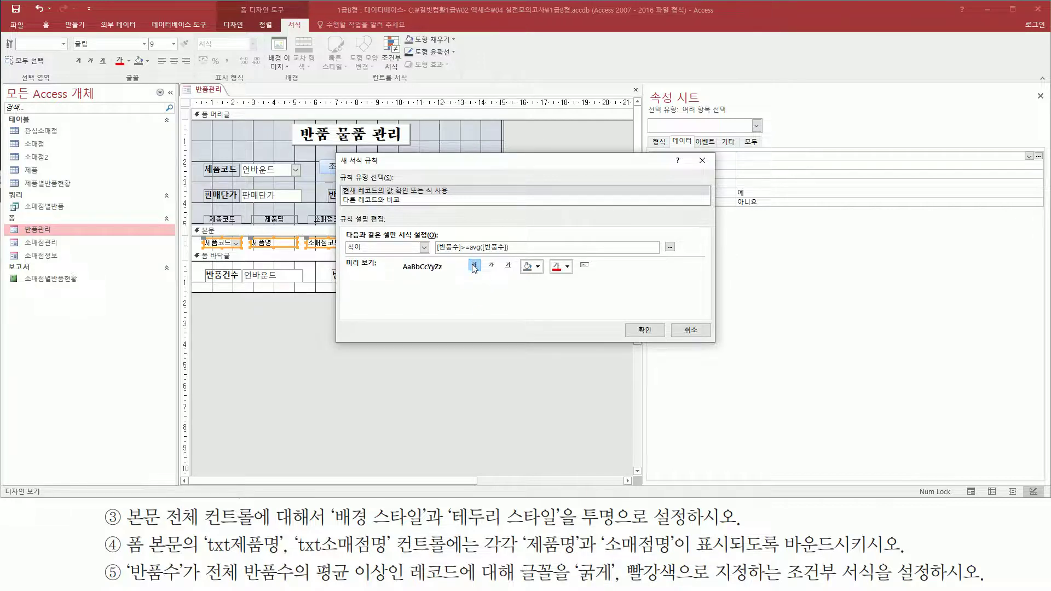
pyautogui.click(569, 267)
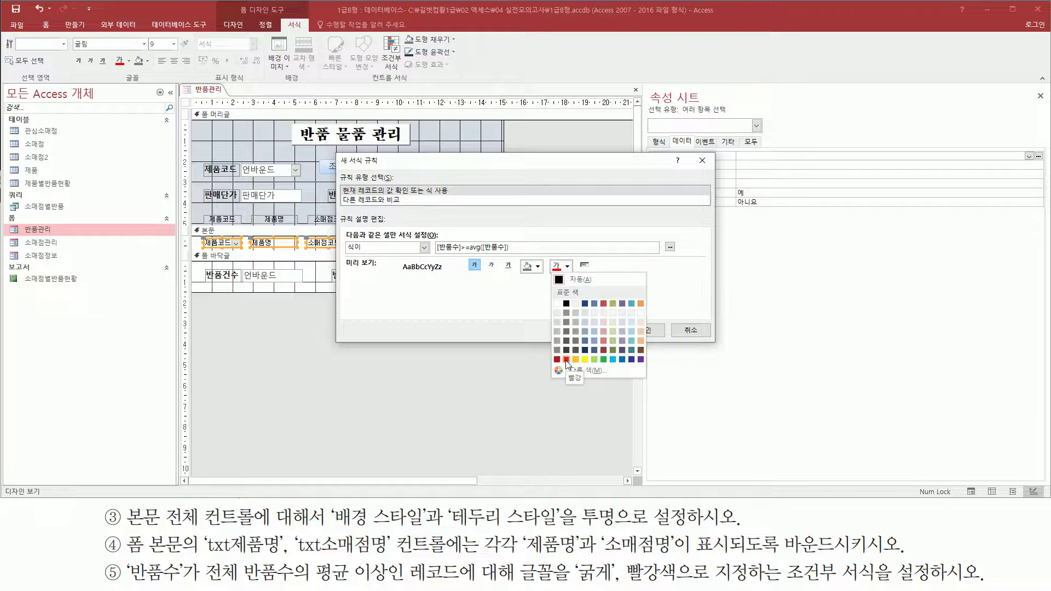
pyautogui.click(566, 360)
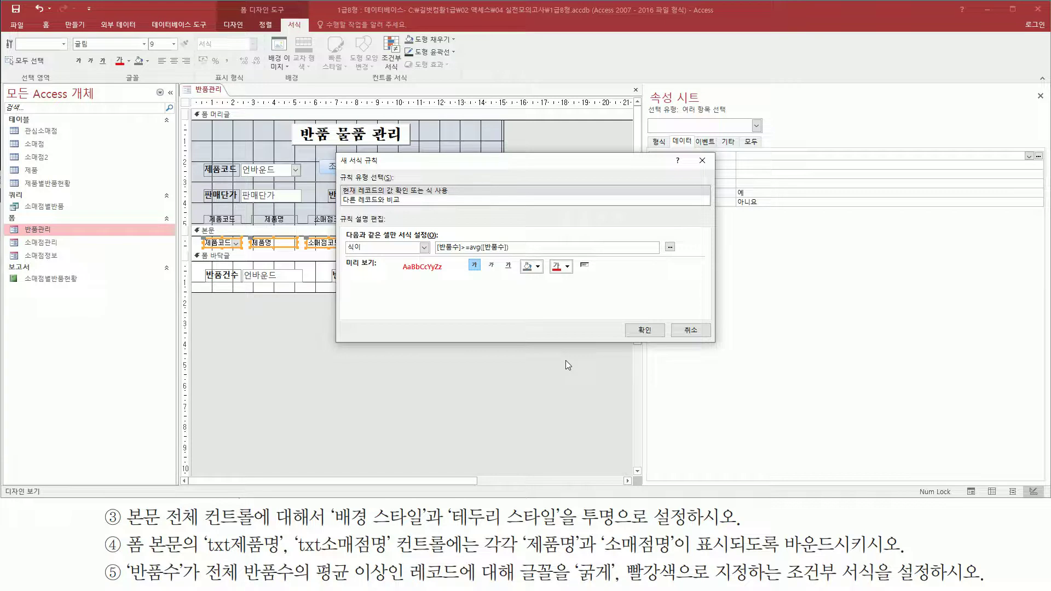
pyautogui.moveTo(430, 254); pyautogui.dragTo(515, 254)
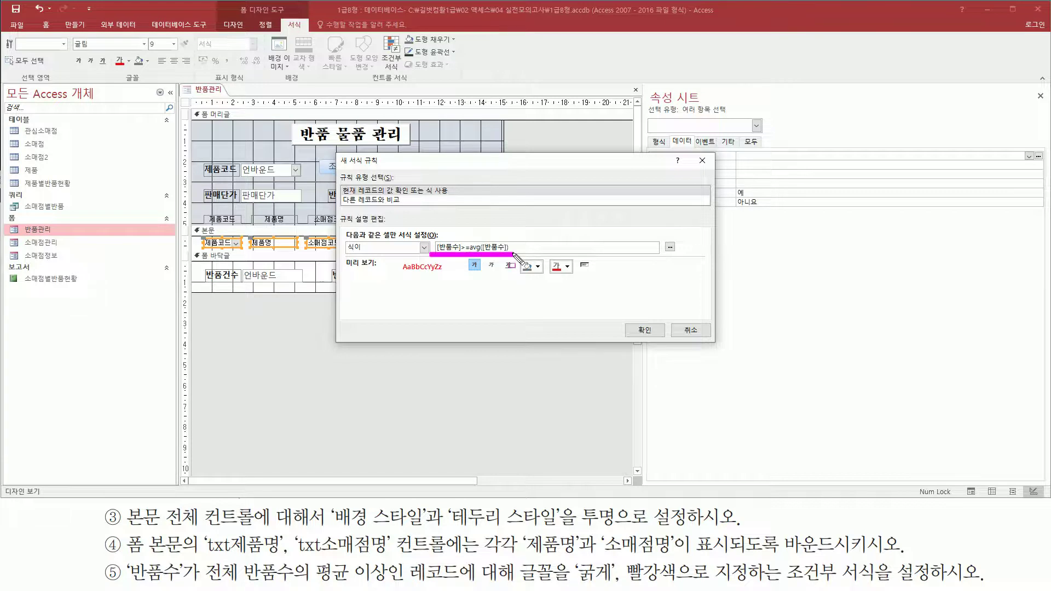
pyautogui.moveTo(387, 260); pyautogui.dragTo(456, 278)
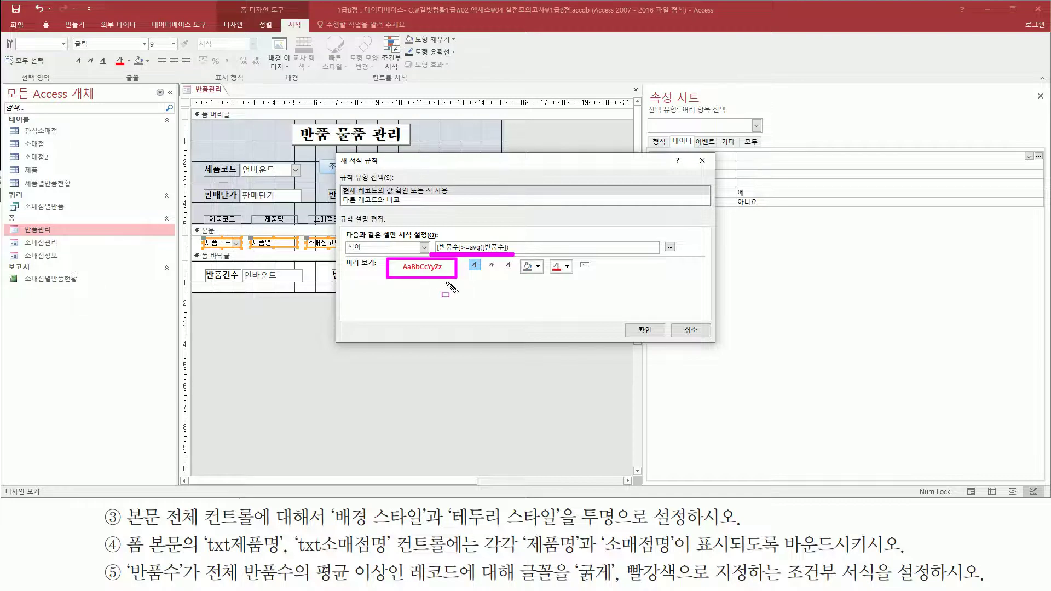
pyautogui.moveTo(626, 319); pyautogui.dragTo(661, 340)
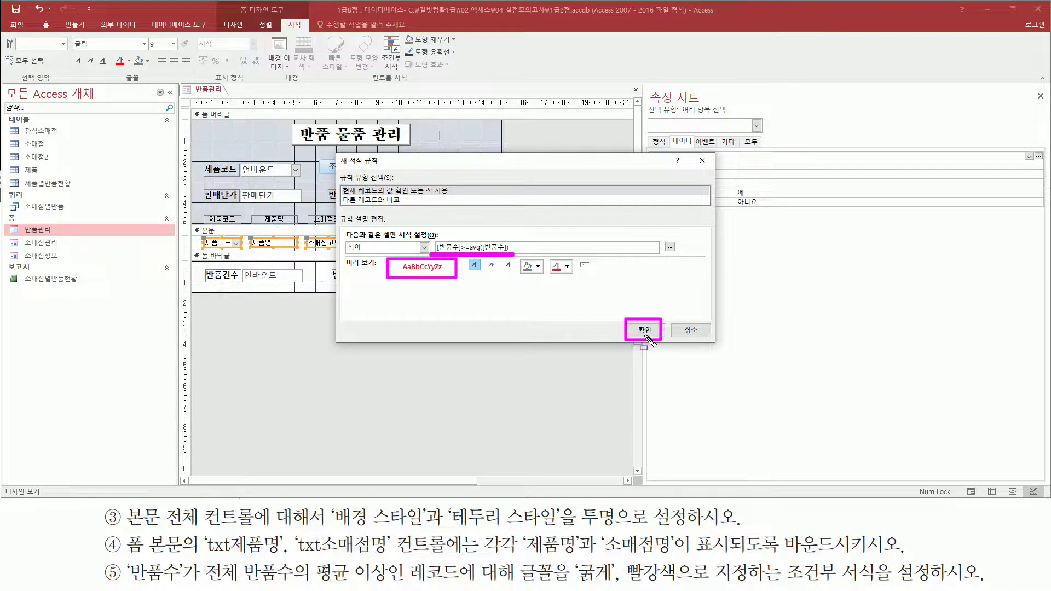
pyautogui.click(645, 331)
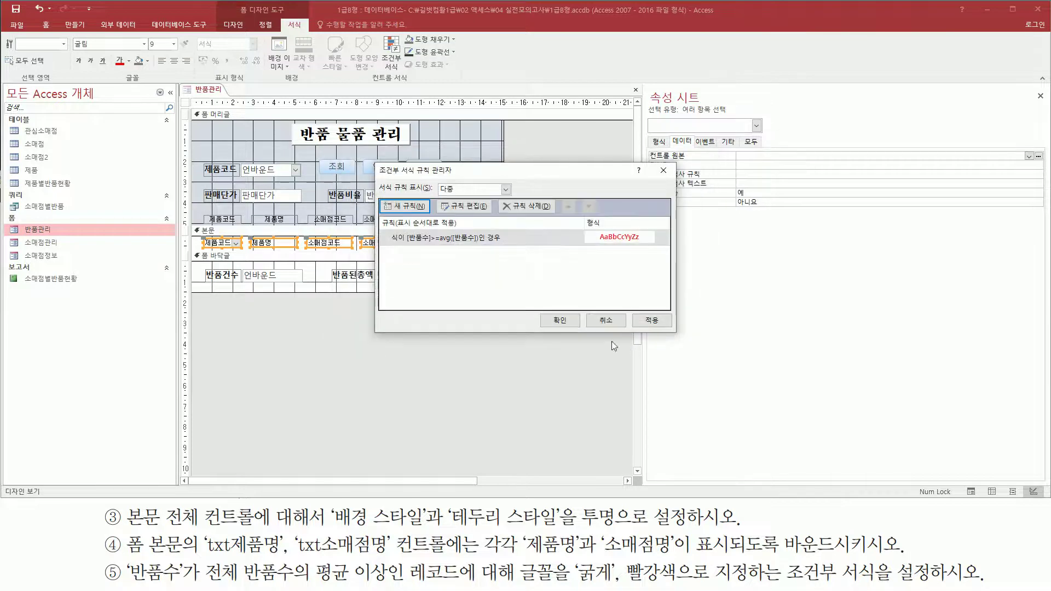
pyautogui.moveTo(533, 307); pyautogui.dragTo(574, 330)
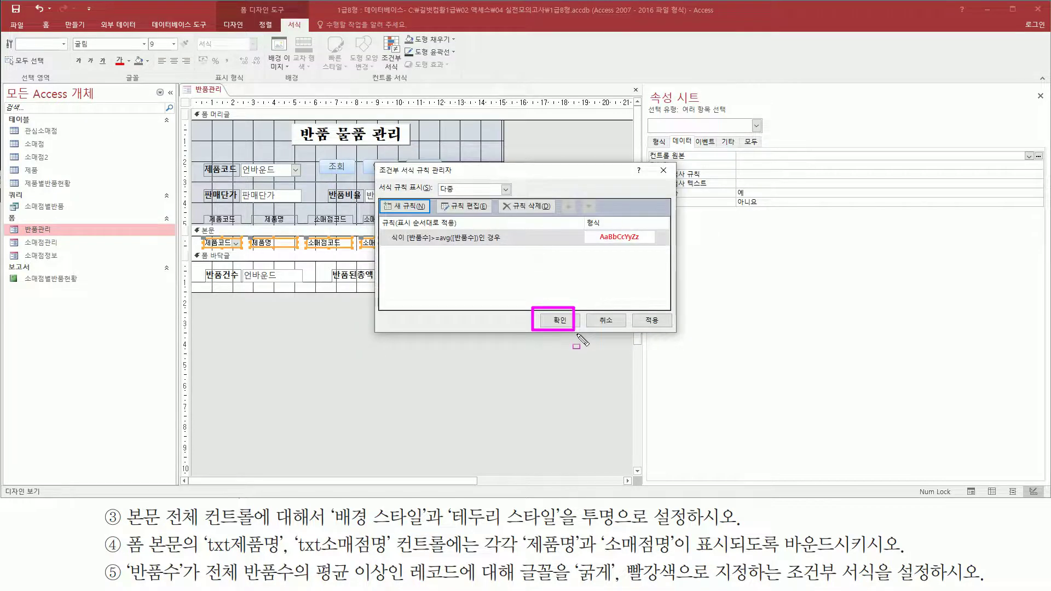
pyautogui.click(552, 321)
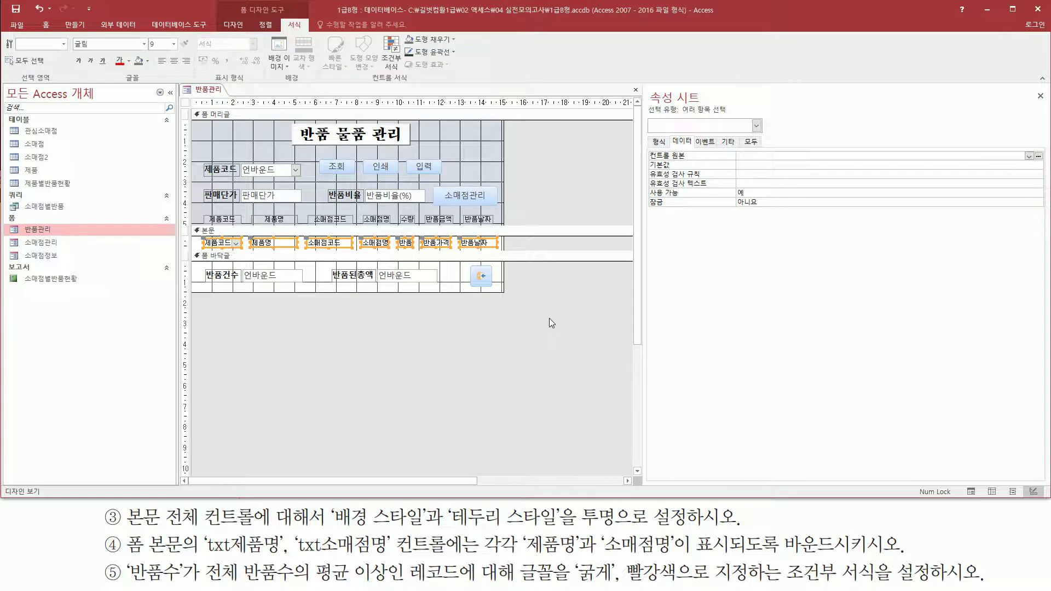
# Show the 반품관리 form in form view and check which records get the bold red conditional formatting
pyautogui.click(366, 331)
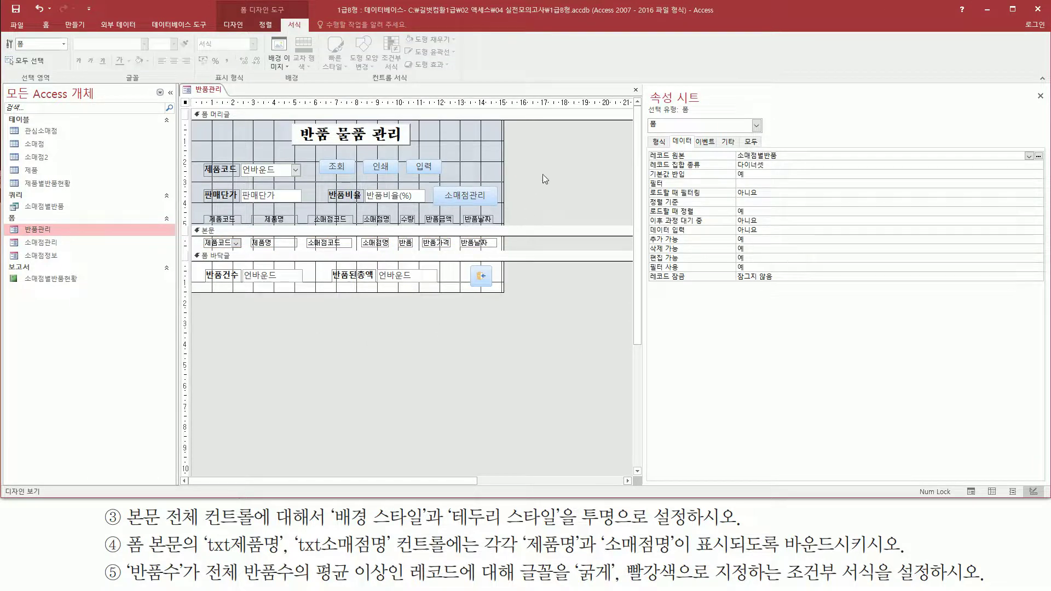
pyautogui.rightClick(537, 136)
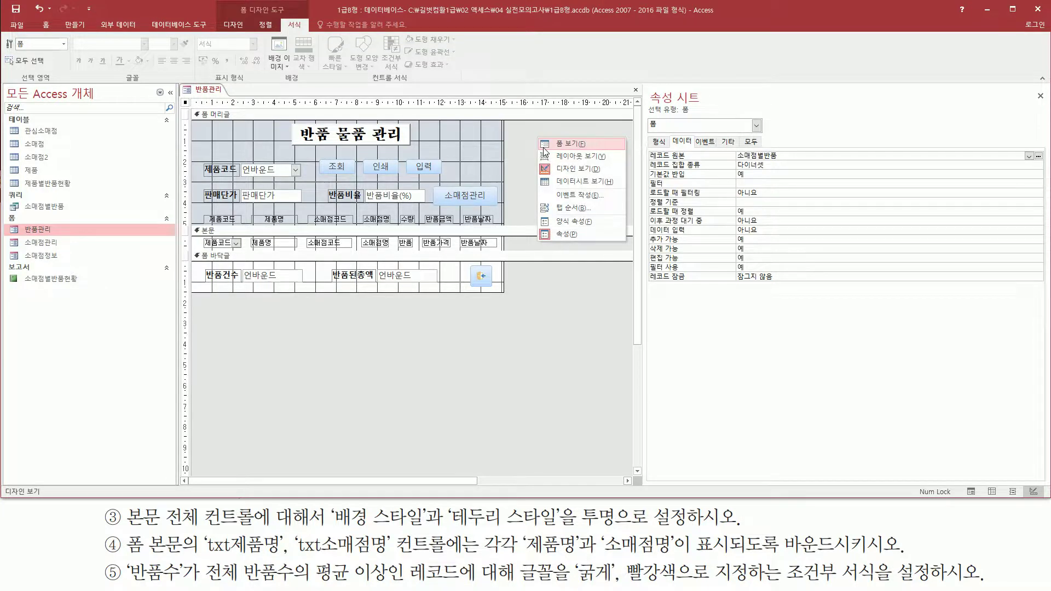
pyautogui.click(545, 146)
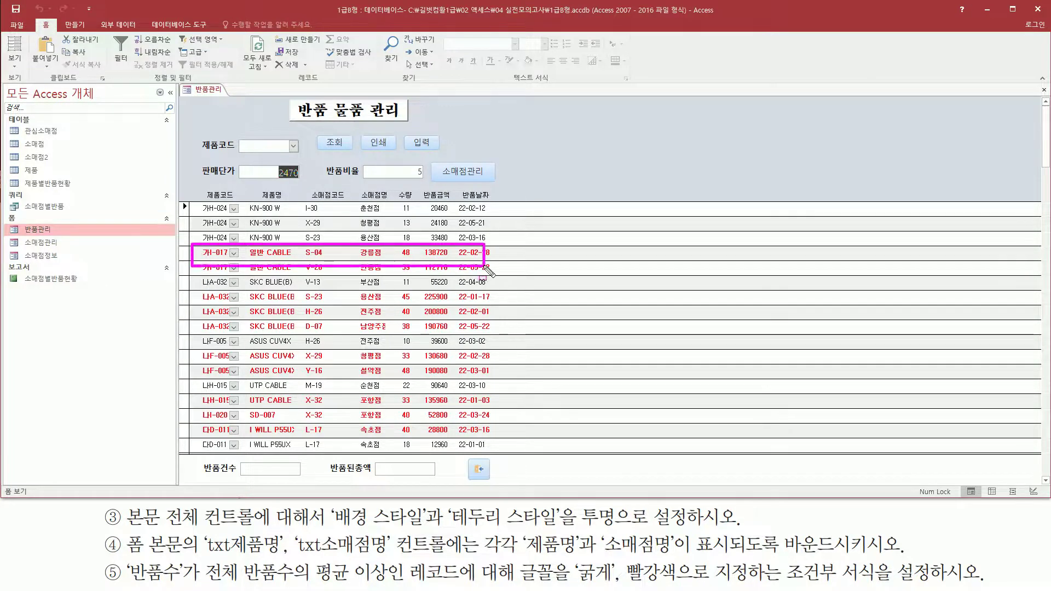
pyautogui.moveTo(207, 299); pyautogui.dragTo(513, 331)
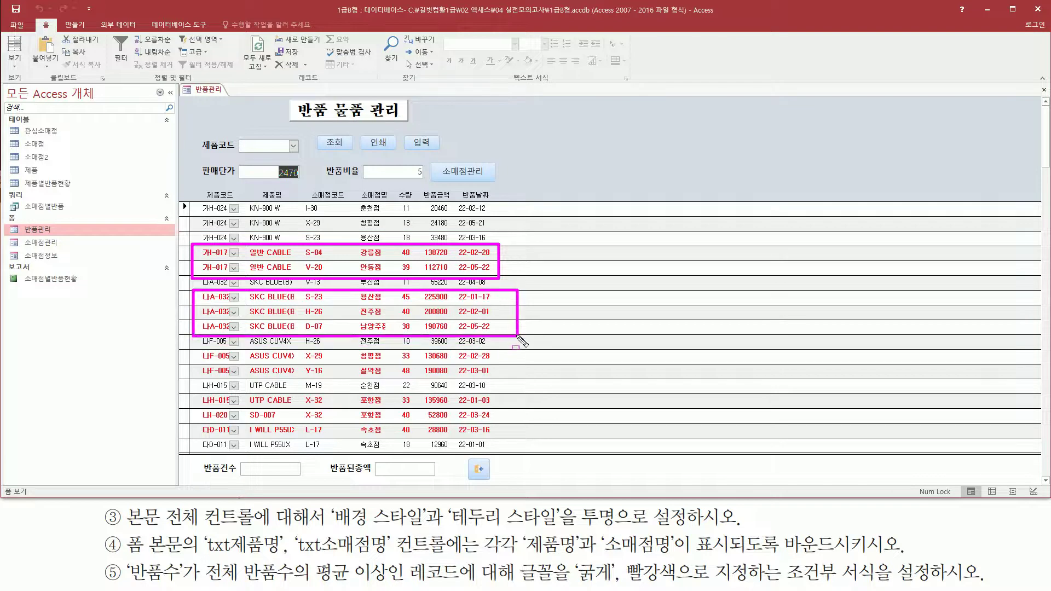
pyautogui.moveTo(195, 347); pyautogui.dragTo(500, 376)
pyautogui.moveTo(202, 391)
pyautogui.mouseDown()
pyautogui.moveTo(246, 433)
pyautogui.moveTo(520, 443)
pyautogui.mouseUp()
pyautogui.press('Escape')
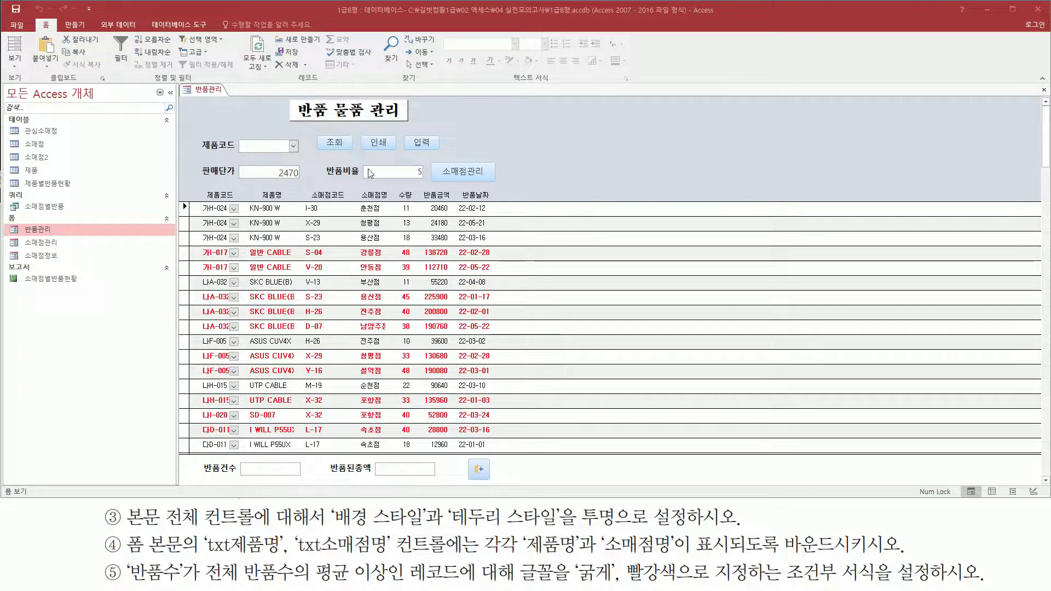
# Close the 반품관리 form and save its design changes
pyautogui.rightClick(219, 93)
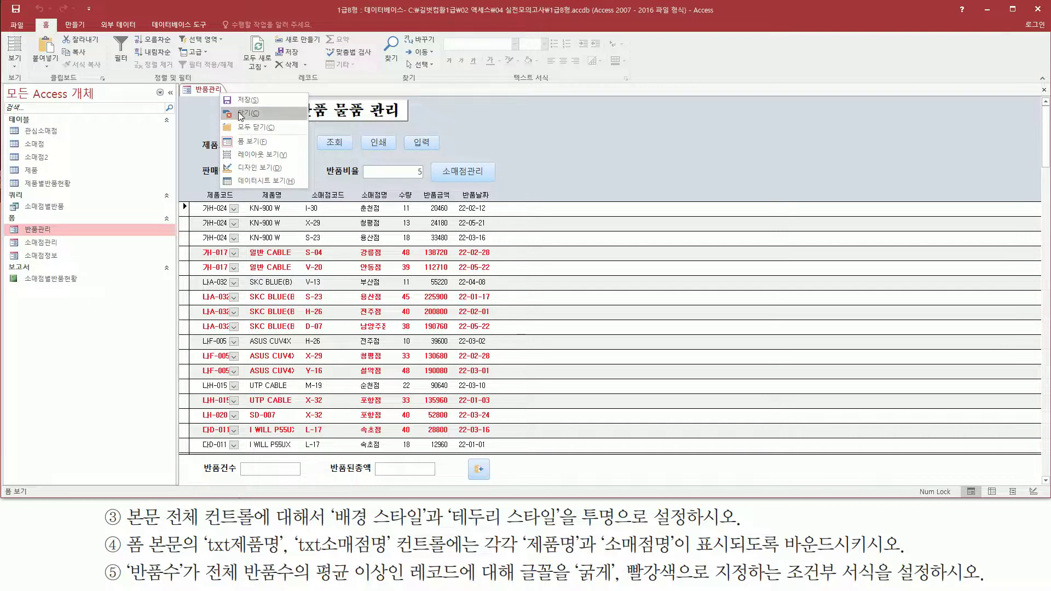
pyautogui.click(238, 112)
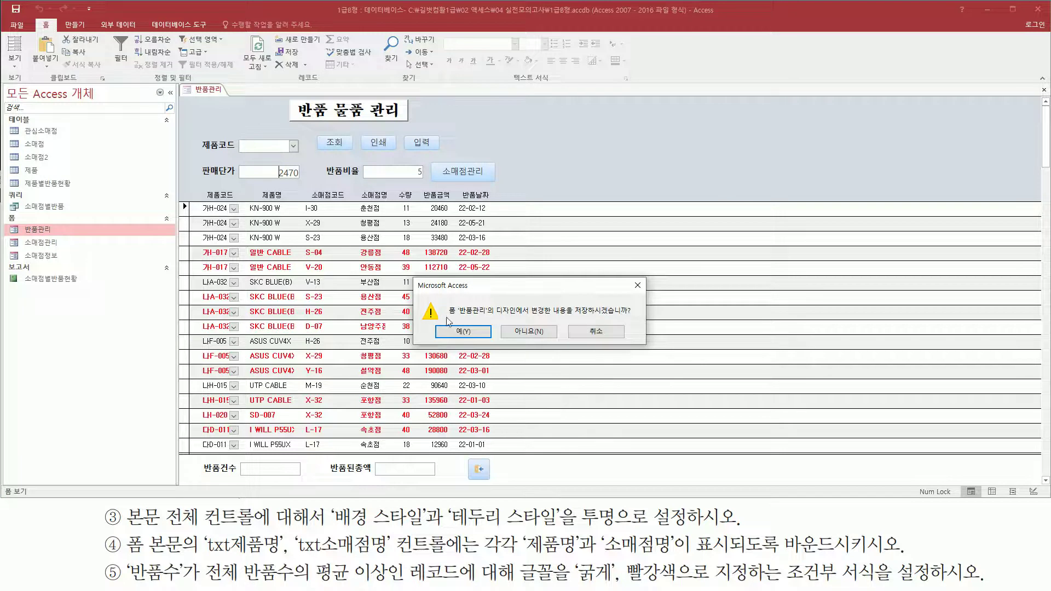
pyautogui.press('Escape')
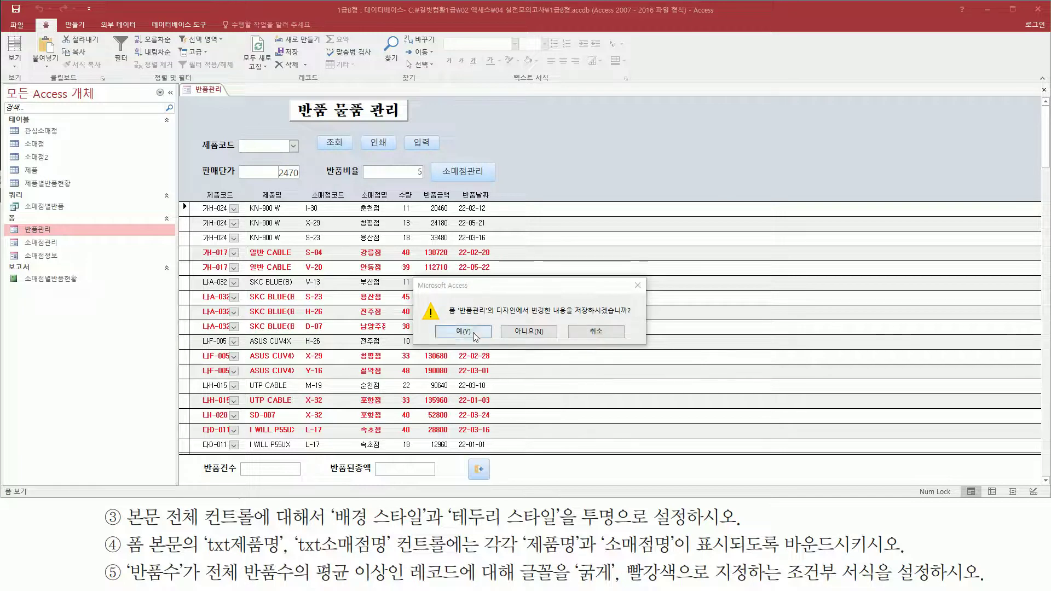
pyautogui.click(464, 332)
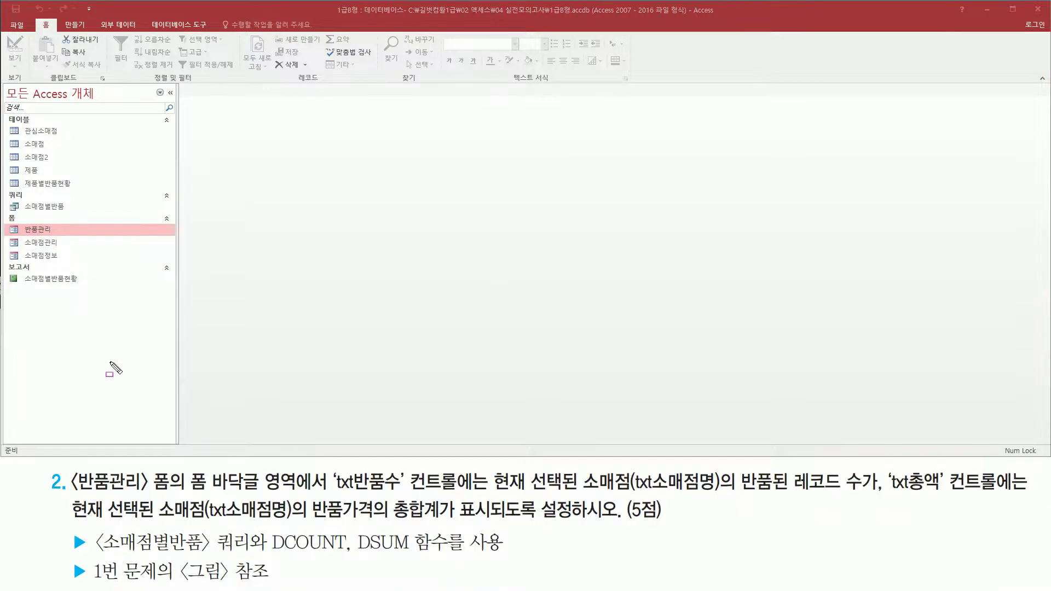
# Open the 반품관리 form in form view
pyautogui.moveTo(66, 465)
pyautogui.mouseDown()
pyautogui.moveTo(130, 494)
pyautogui.moveTo(174, 496)
pyautogui.mouseUp()
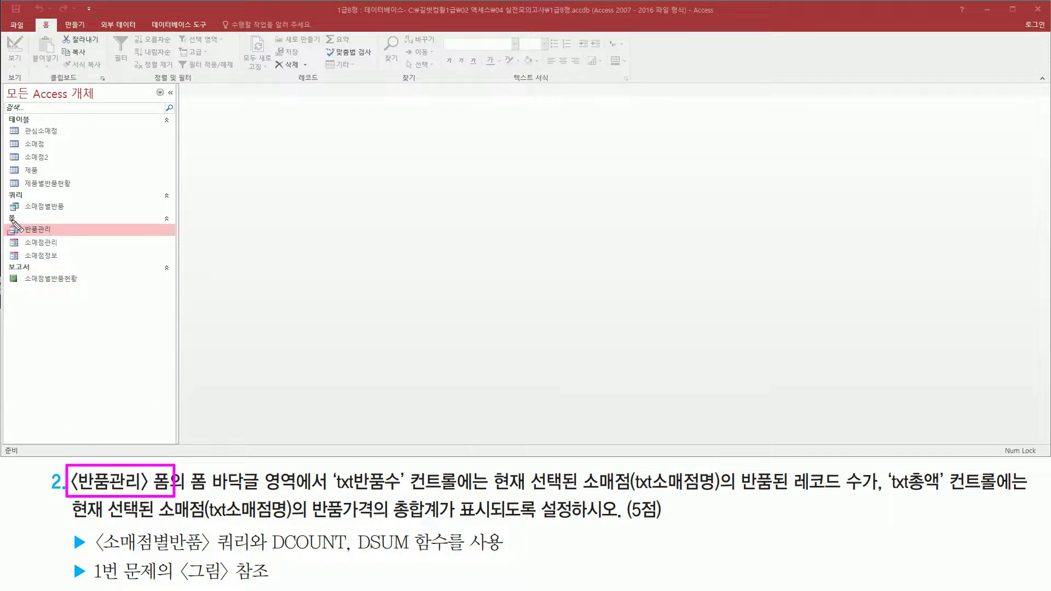
pyautogui.moveTo(21, 221); pyautogui.dragTo(63, 236)
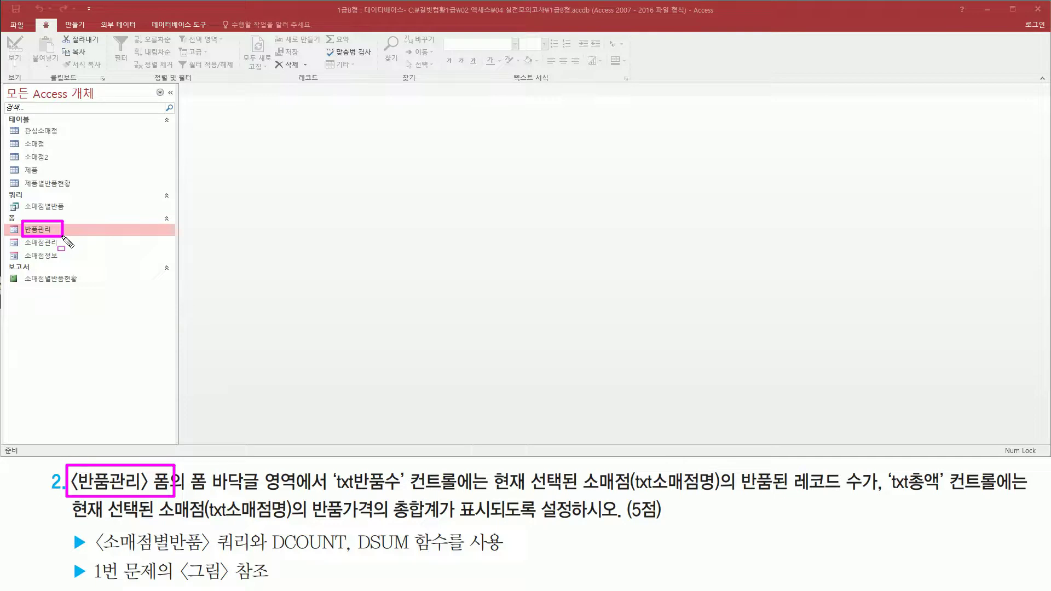
pyautogui.press('Escape')
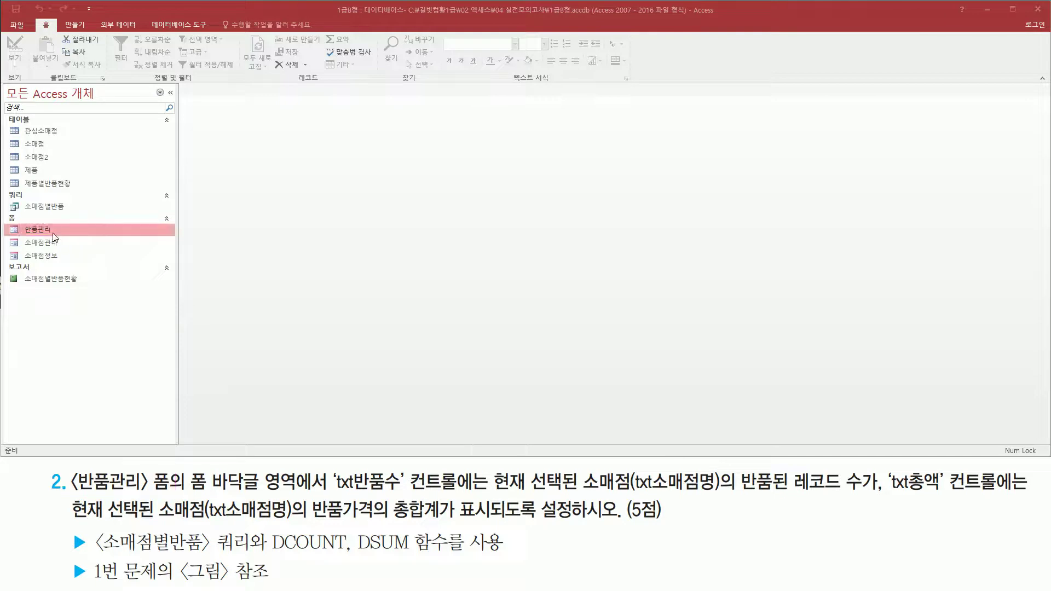
pyautogui.doubleClick(45, 229)
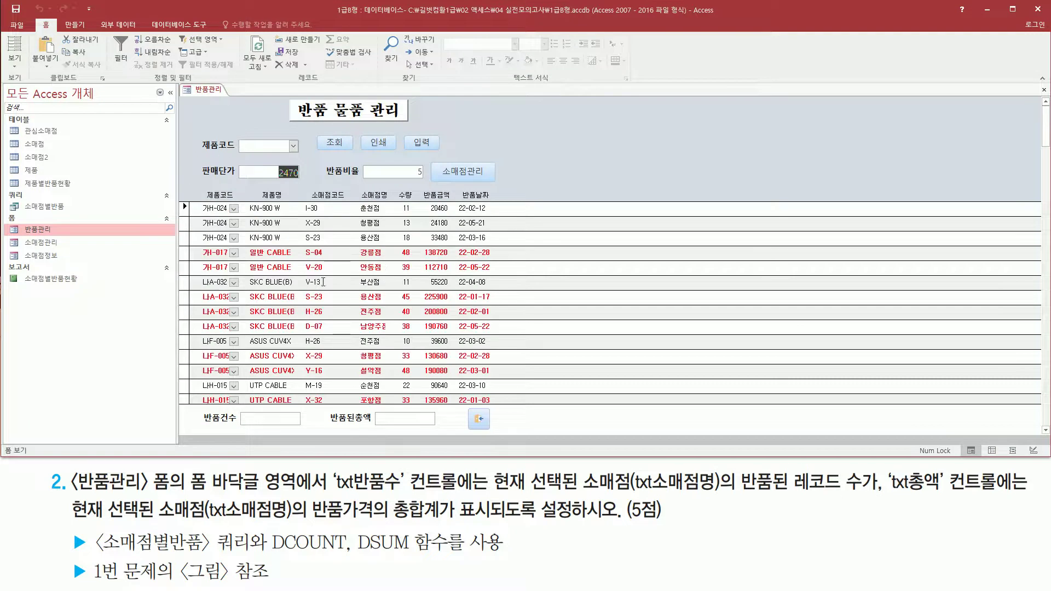
pyautogui.hotkey('ctrl', '2')
pyautogui.moveTo(189, 468); pyautogui.dragTo(327, 494)
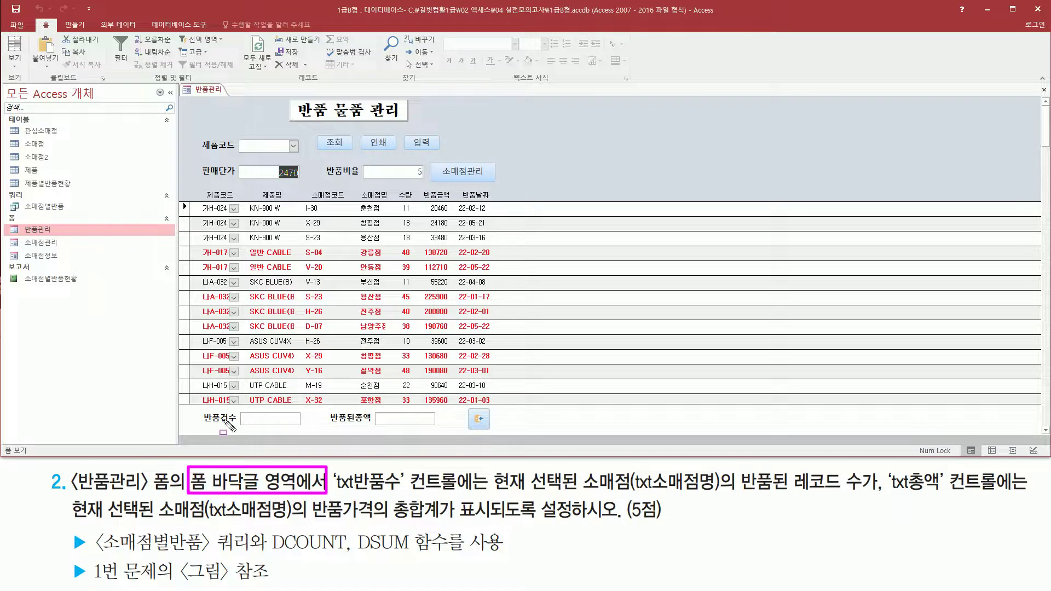
pyautogui.moveTo(183, 404)
pyautogui.mouseDown()
pyautogui.moveTo(433, 438)
pyautogui.moveTo(523, 435)
pyautogui.mouseUp()
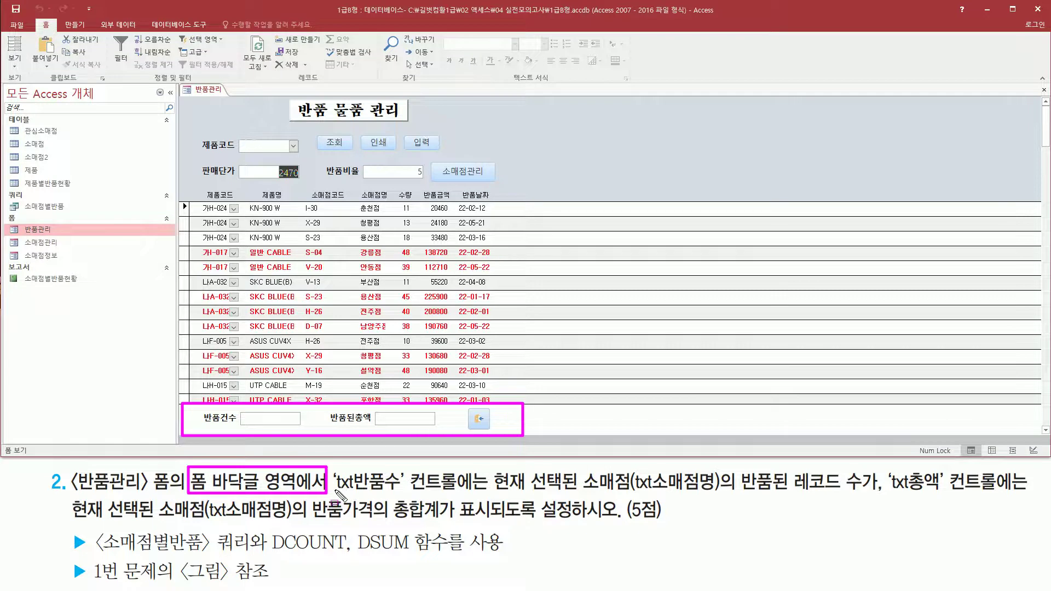
pyautogui.moveTo(334, 489); pyautogui.dragTo(458, 489)
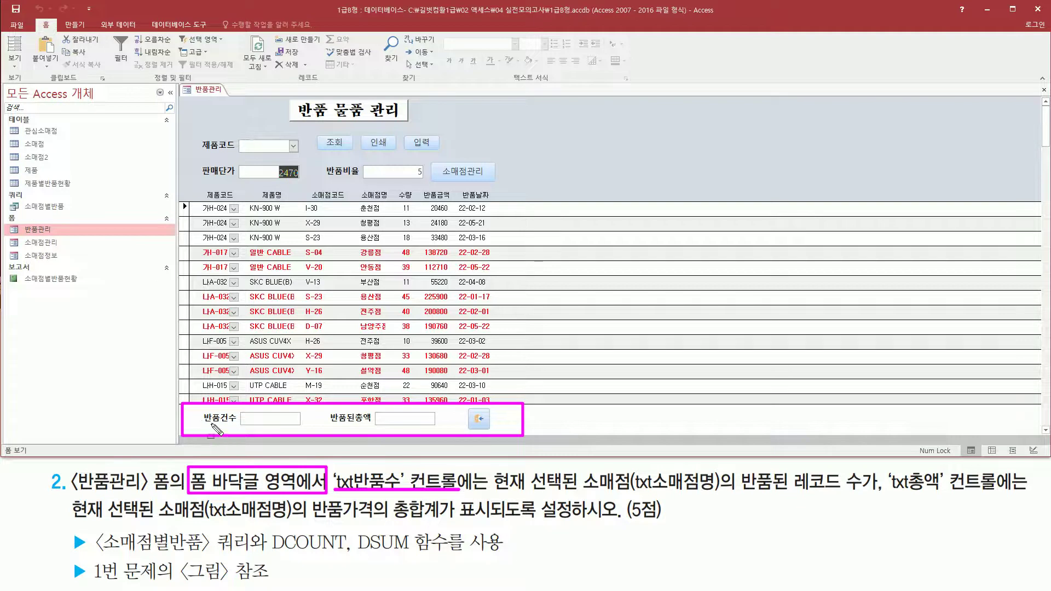
pyautogui.moveTo(240, 426); pyautogui.dragTo(300, 425)
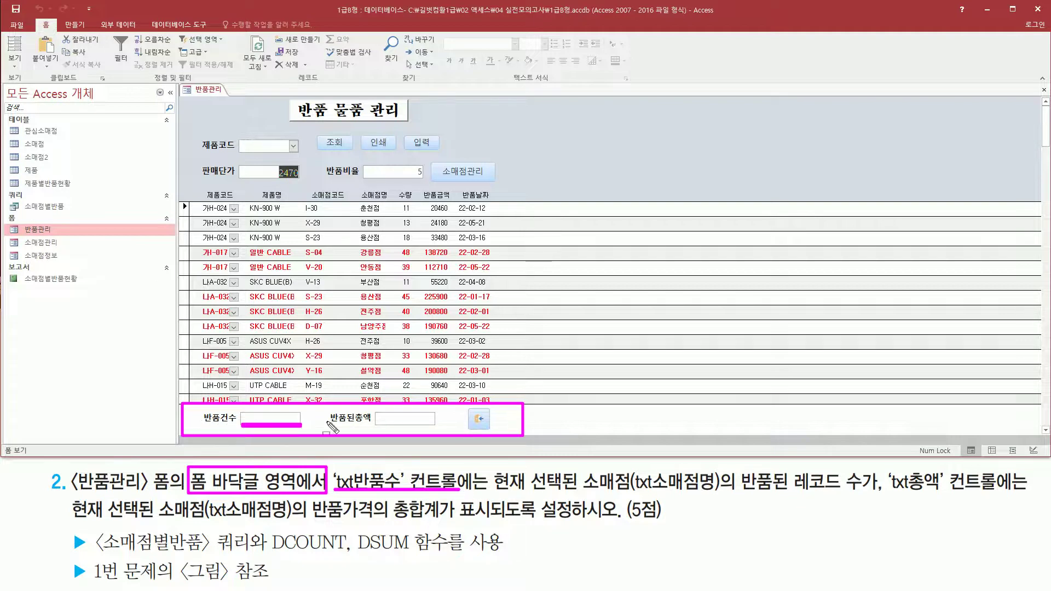
pyautogui.moveTo(491, 496)
pyautogui.mouseDown()
pyautogui.moveTo(874, 508)
pyautogui.moveTo(861, 494)
pyautogui.mouseUp()
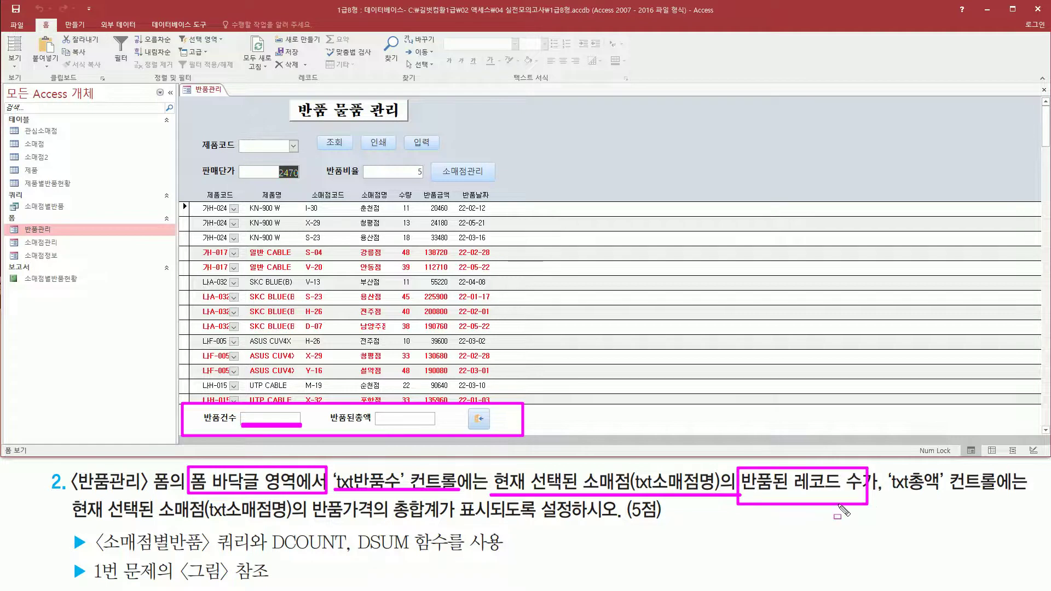
pyautogui.moveTo(884, 495); pyautogui.dragTo(943, 496)
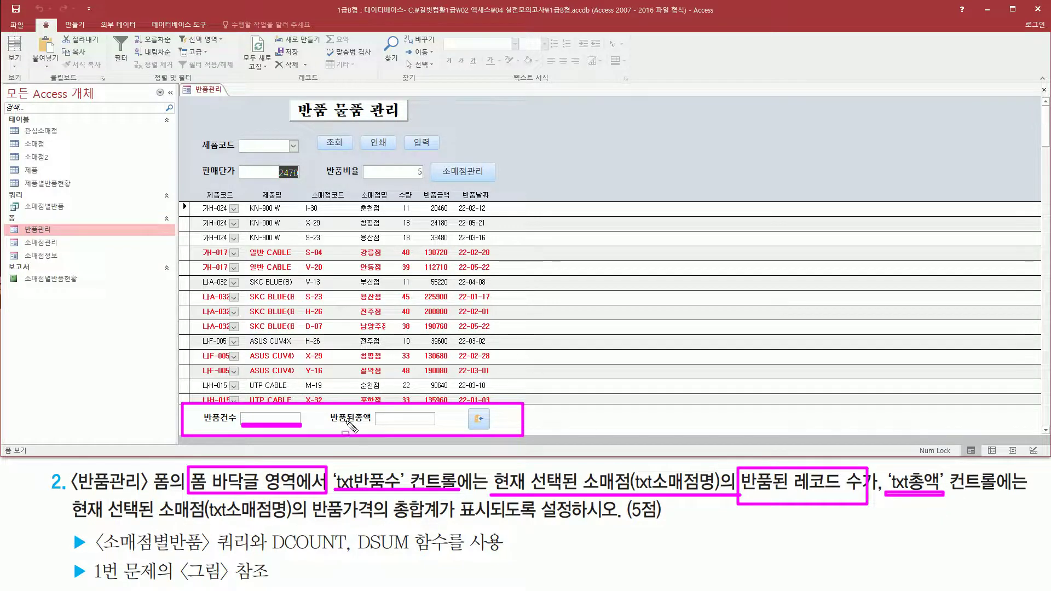
pyautogui.moveTo(372, 425); pyautogui.dragTo(433, 426)
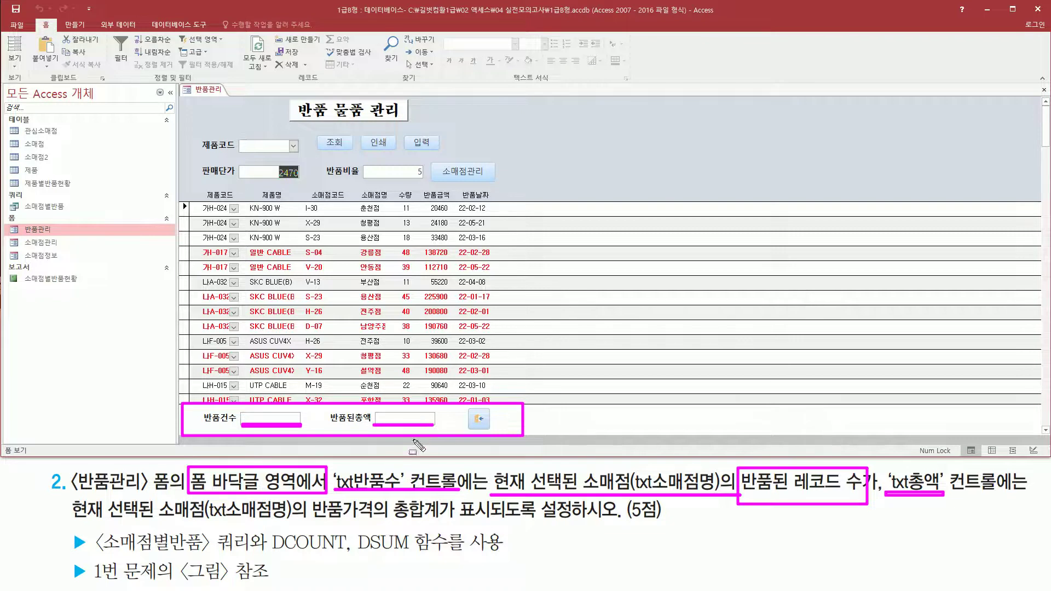
pyautogui.moveTo(71, 522); pyautogui.dragTo(446, 531)
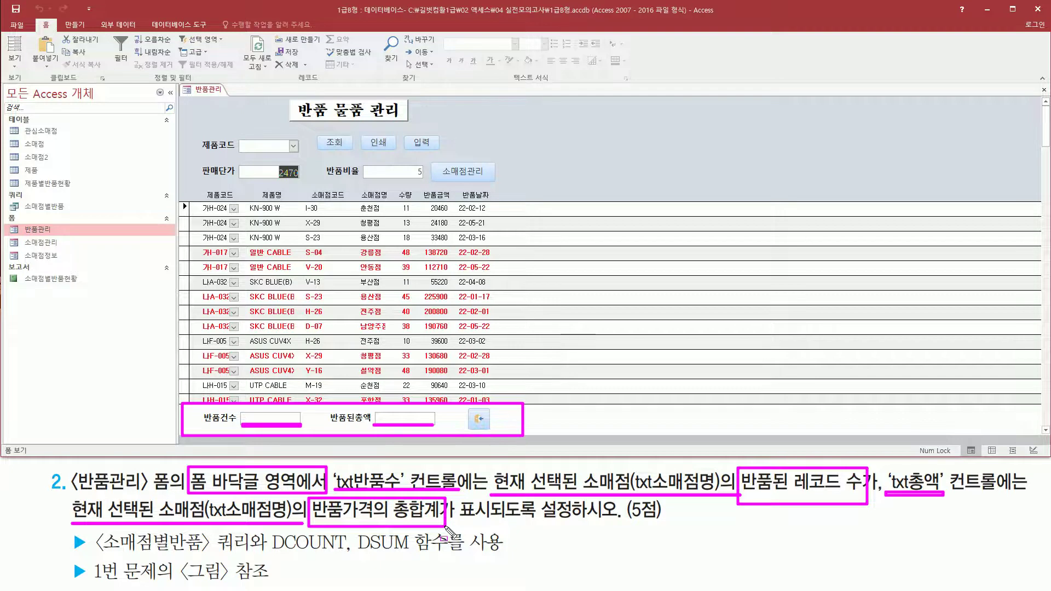
# Read the exercise's requirements for txt반품수 and txt총액, including the 소매점별반품 query and the DCOUNT and DSUM functions
pyautogui.press('Escape')
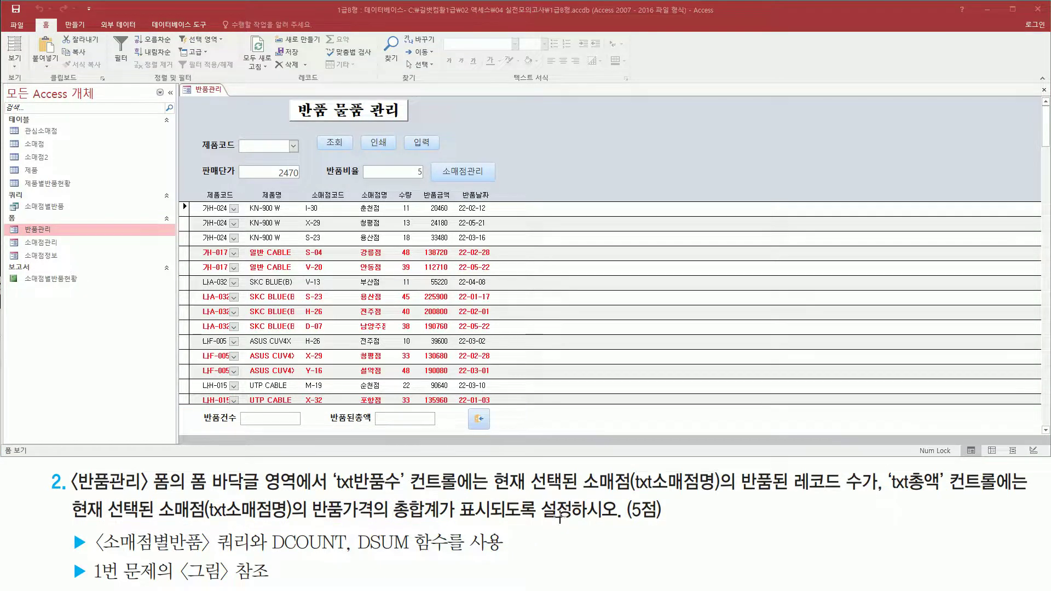
pyautogui.moveTo(574, 496)
pyautogui.mouseDown()
pyautogui.moveTo(715, 495)
pyautogui.moveTo(719, 466)
pyautogui.mouseUp()
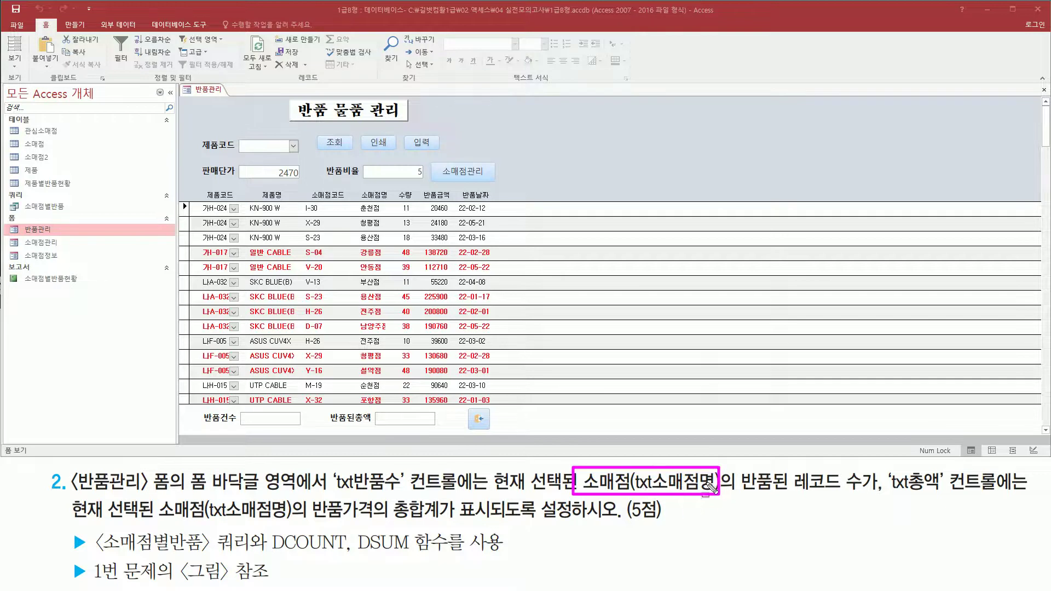
pyautogui.moveTo(783, 495)
pyautogui.mouseDown()
pyautogui.moveTo(859, 495)
pyautogui.moveTo(864, 467)
pyautogui.mouseUp()
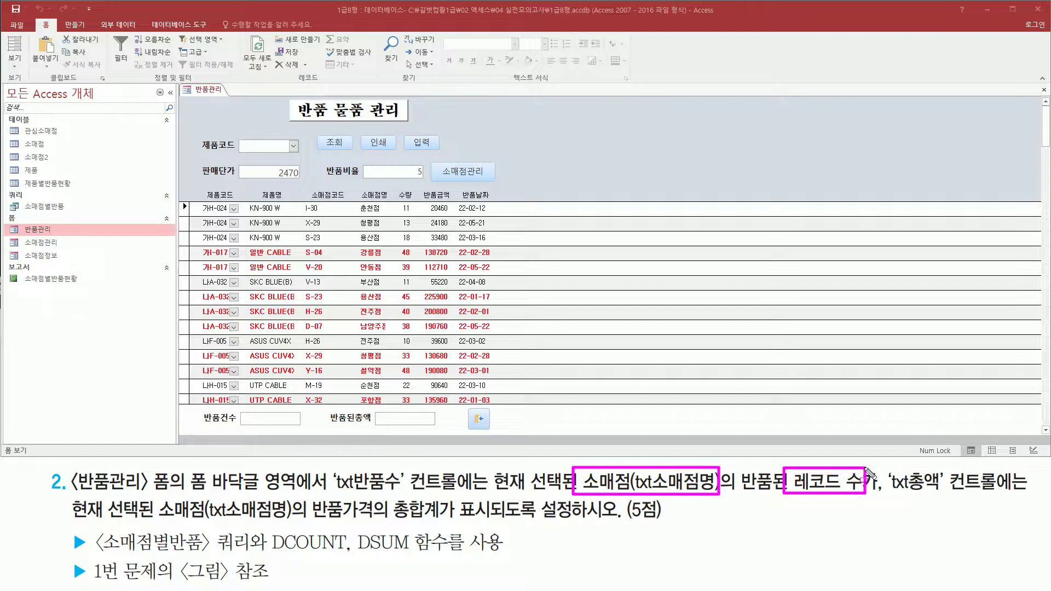
pyautogui.moveTo(264, 553); pyautogui.dragTo(347, 553)
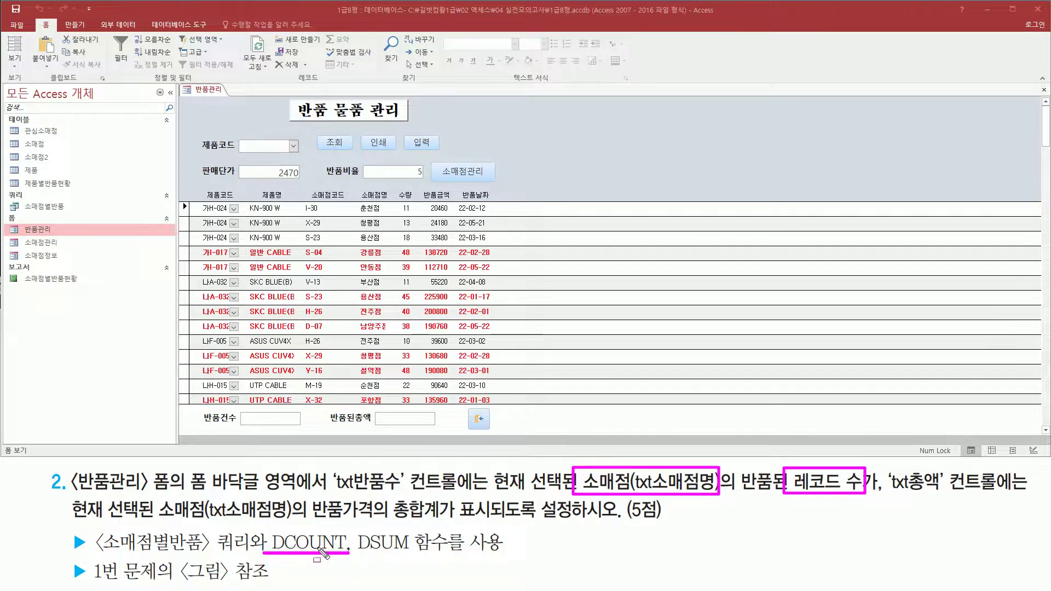
pyautogui.moveTo(158, 524); pyautogui.dragTo(441, 524)
pyautogui.moveTo(354, 555); pyautogui.dragTo(416, 555)
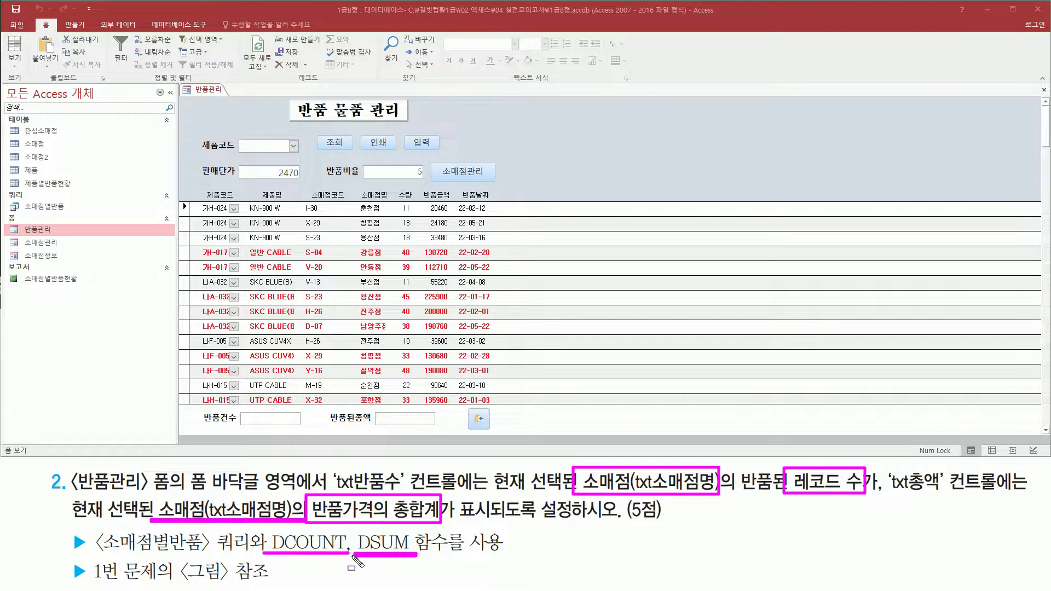
pyautogui.moveTo(92, 530)
pyautogui.mouseDown()
pyautogui.moveTo(112, 556)
pyautogui.moveTo(252, 557)
pyautogui.mouseUp()
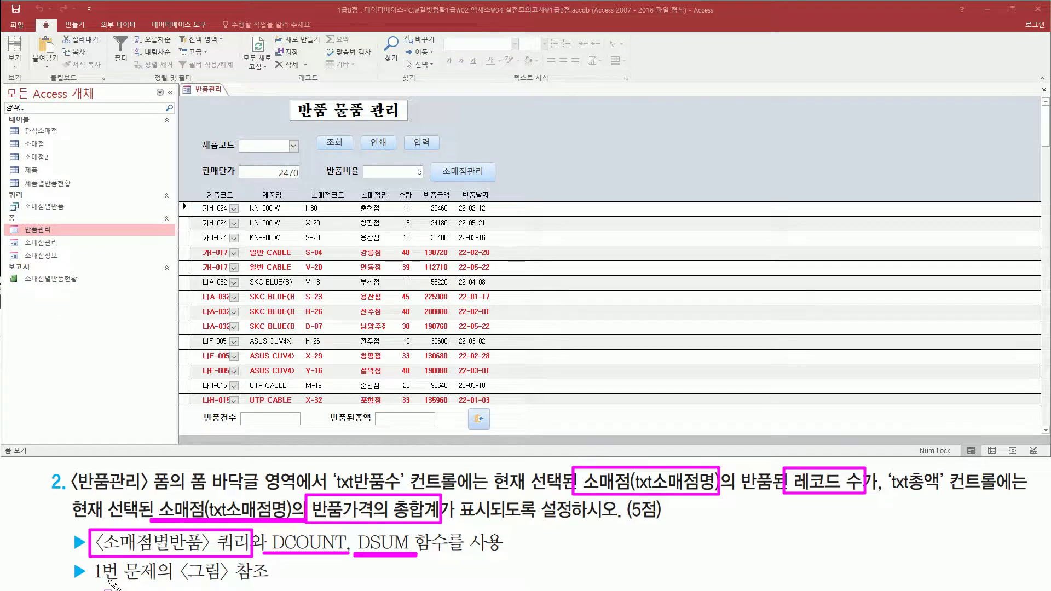
pyautogui.moveTo(96, 582); pyautogui.dragTo(273, 582)
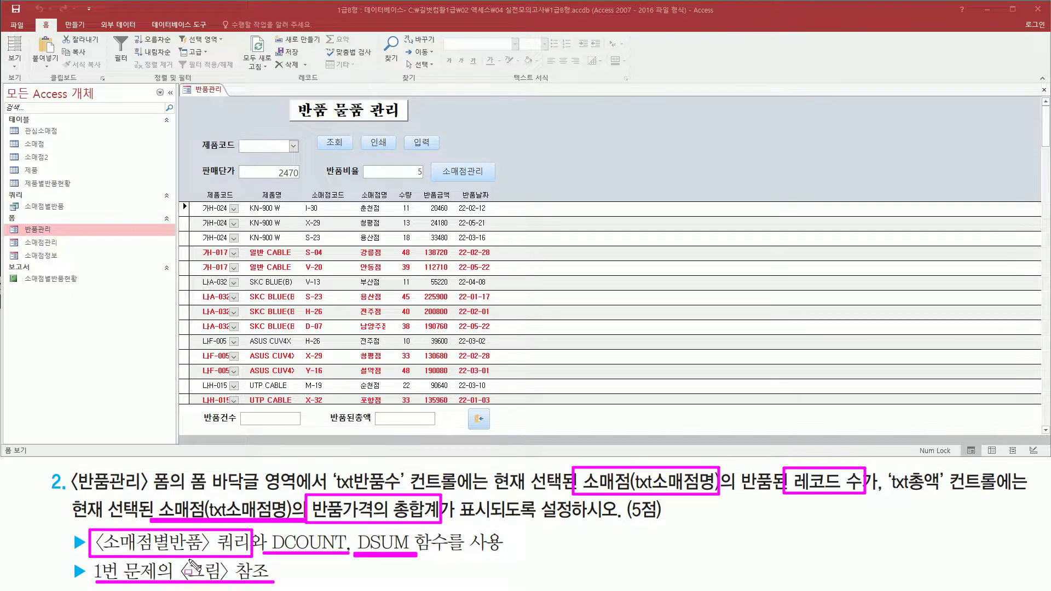
pyautogui.press('Escape')
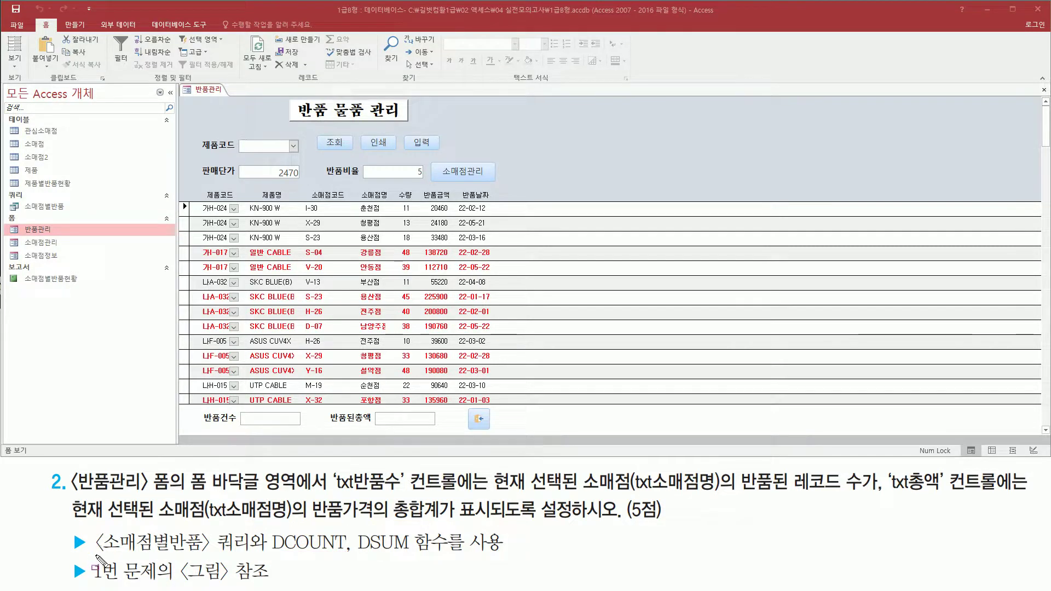
pyautogui.moveTo(95, 557)
pyautogui.mouseDown()
pyautogui.moveTo(258, 557)
pyautogui.moveTo(256, 529)
pyautogui.mouseUp()
pyautogui.press('Escape')
pyautogui.moveTo(93, 544); pyautogui.dragTo(251, 544)
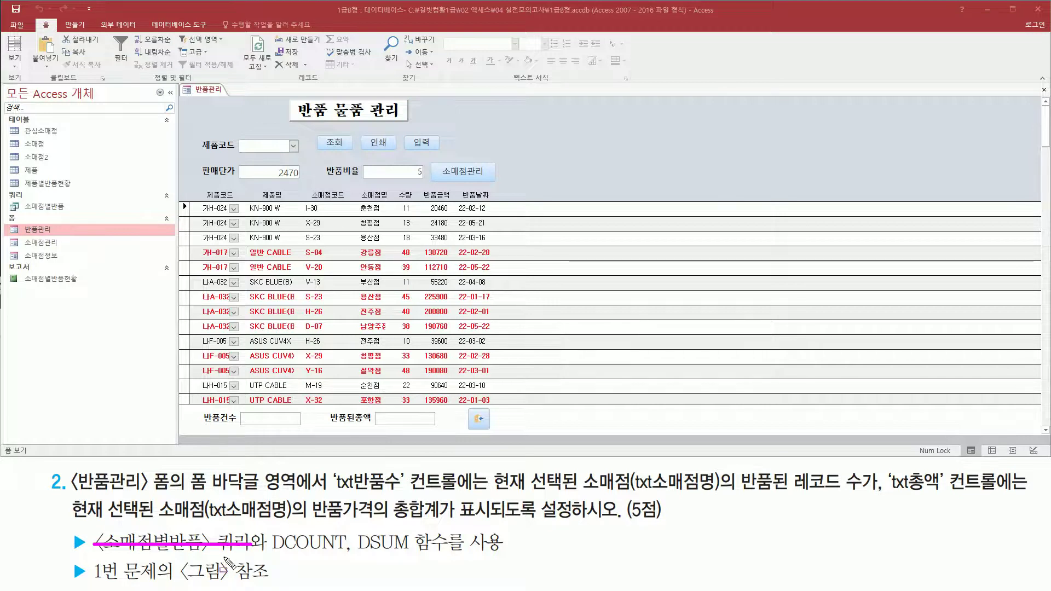
pyautogui.press('Escape')
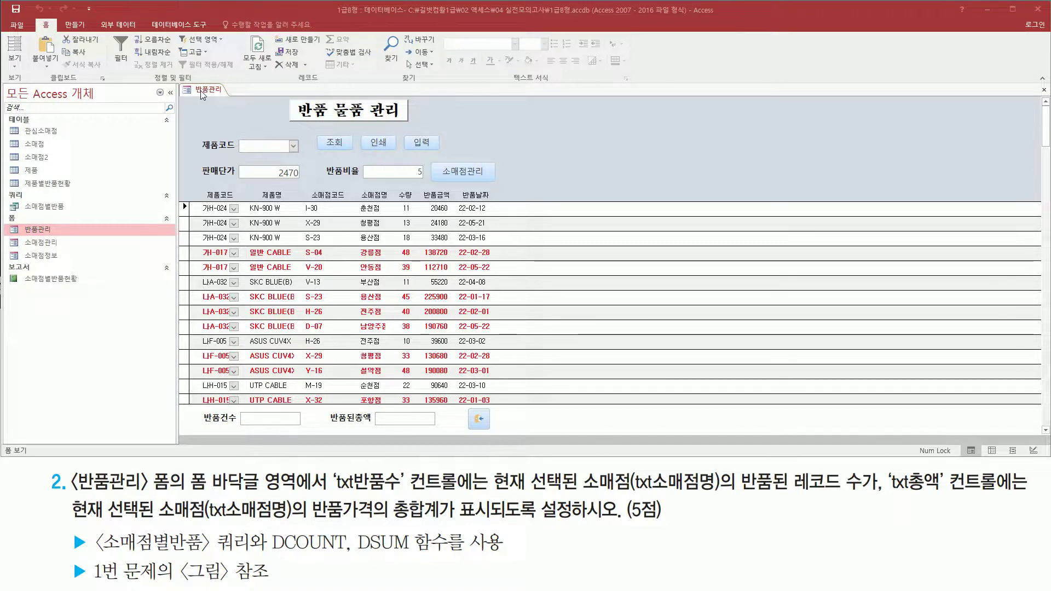
# Switch the 반품관리 form to design view and check the form's record source
pyautogui.click(204, 95)
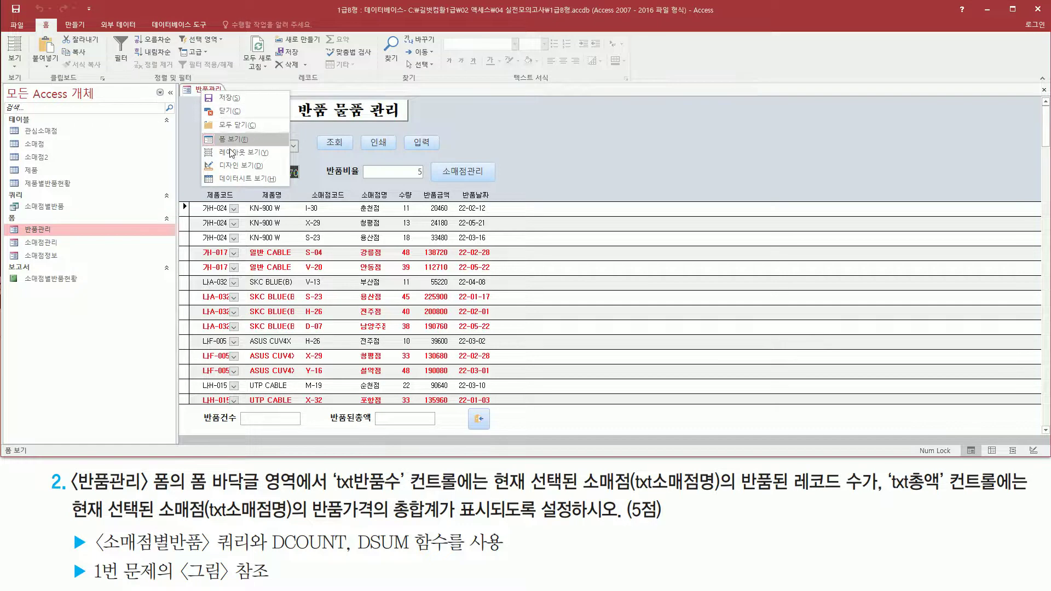
pyautogui.click(233, 166)
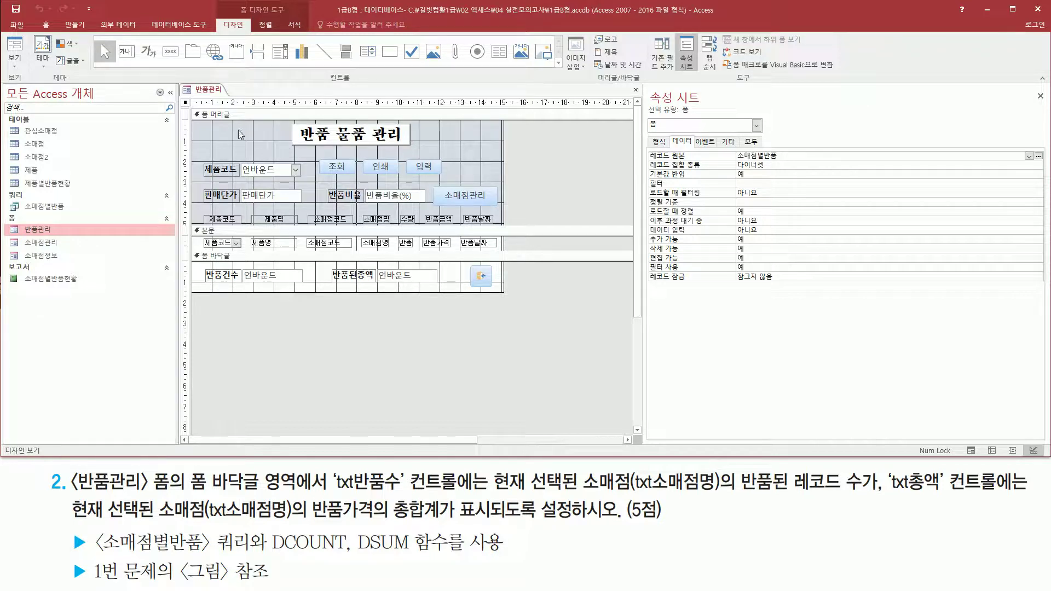
pyautogui.click(184, 104)
pyautogui.moveTo(648, 103); pyautogui.dragTo(710, 101)
pyautogui.moveTo(673, 146)
pyautogui.mouseDown()
pyautogui.moveTo(695, 146)
pyautogui.moveTo(690, 163)
pyautogui.moveTo(649, 149)
pyautogui.mouseUp()
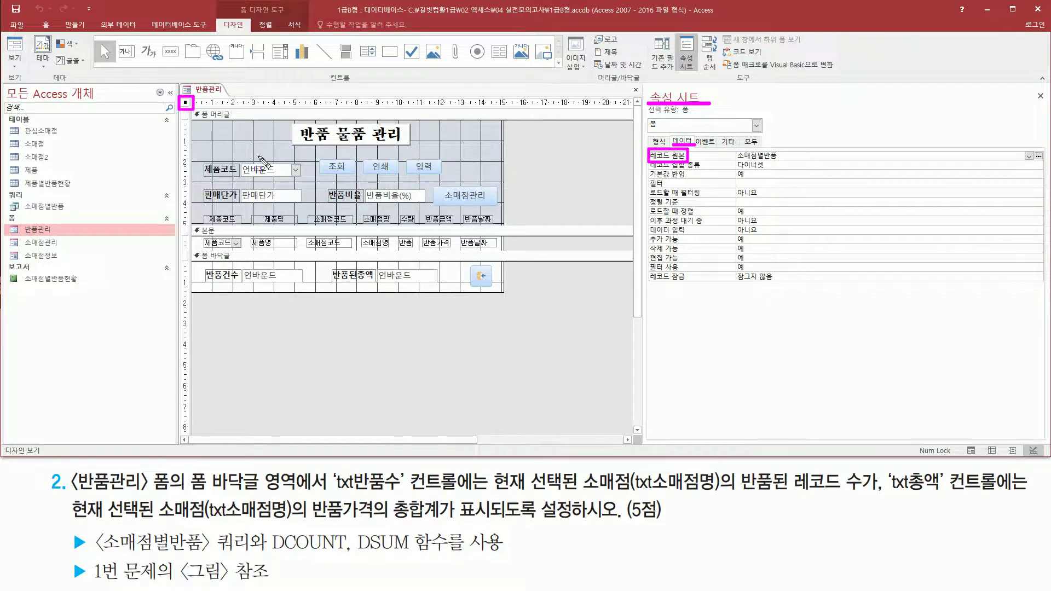
pyautogui.moveTo(320, 281); pyautogui.dragTo(326, 284)
pyautogui.moveTo(739, 174); pyautogui.dragTo(783, 161)
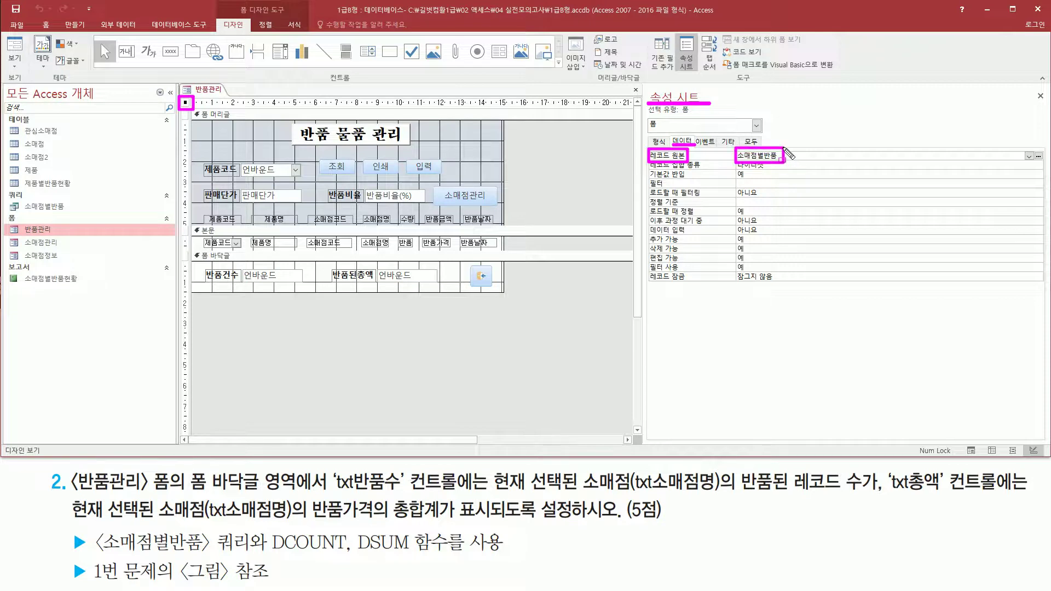
pyautogui.moveTo(7, 197)
pyautogui.mouseDown()
pyautogui.moveTo(22, 215)
pyautogui.moveTo(70, 215)
pyautogui.mouseUp()
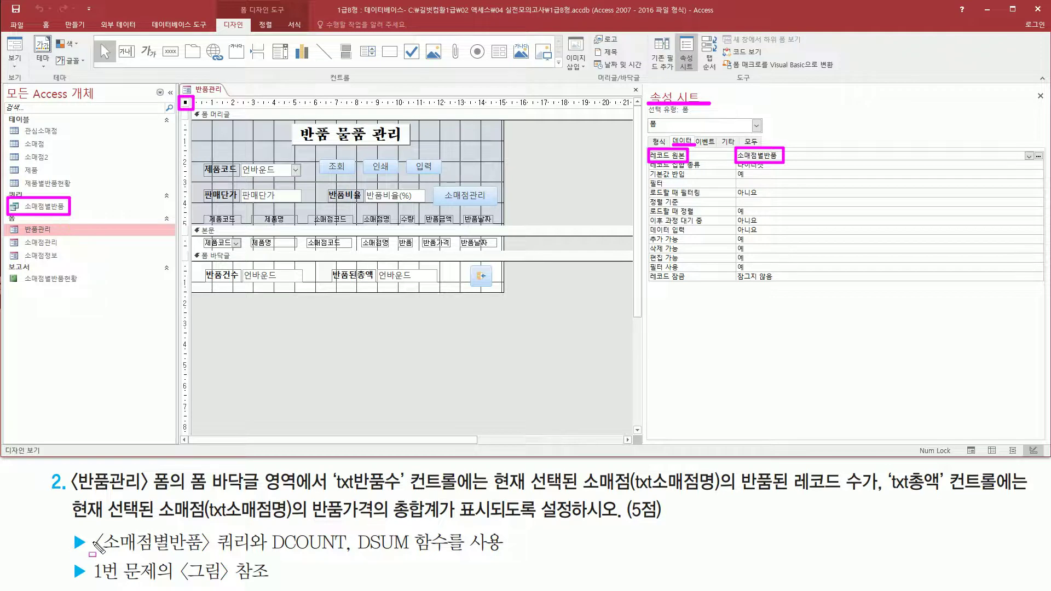
pyautogui.moveTo(93, 542); pyautogui.dragTo(249, 543)
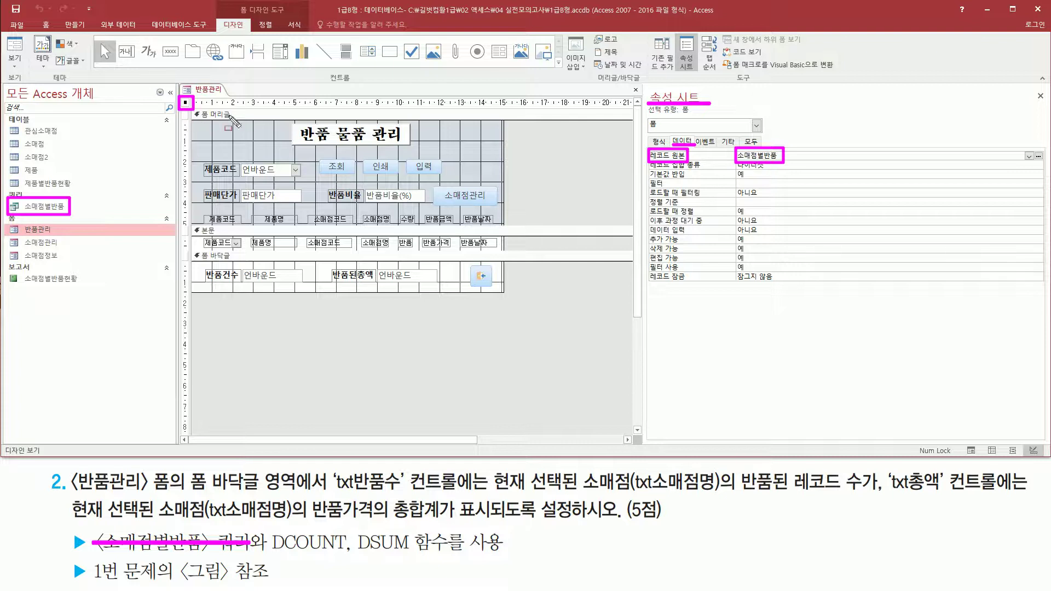
pyautogui.moveTo(174, 92)
pyautogui.mouseDown()
pyautogui.moveTo(522, 315)
pyautogui.moveTo(515, 304)
pyautogui.mouseUp()
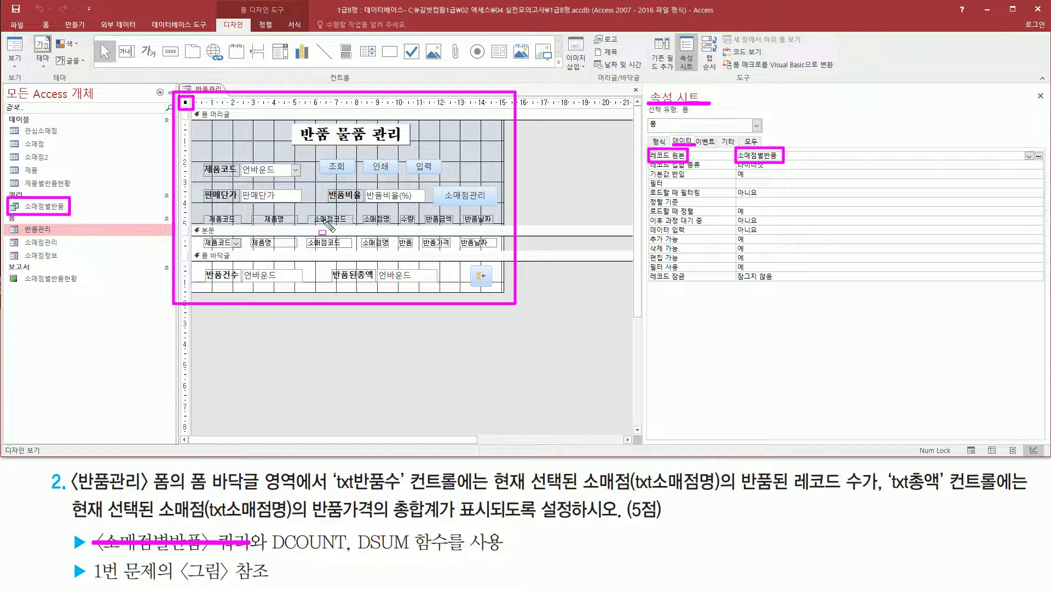
pyautogui.press('Escape')
# Select the two unbound text boxes in the form footer in turn to identify txt반품수 and txt총액, and clear the selection
pyautogui.moveTo(331, 491); pyautogui.dragTo(398, 491)
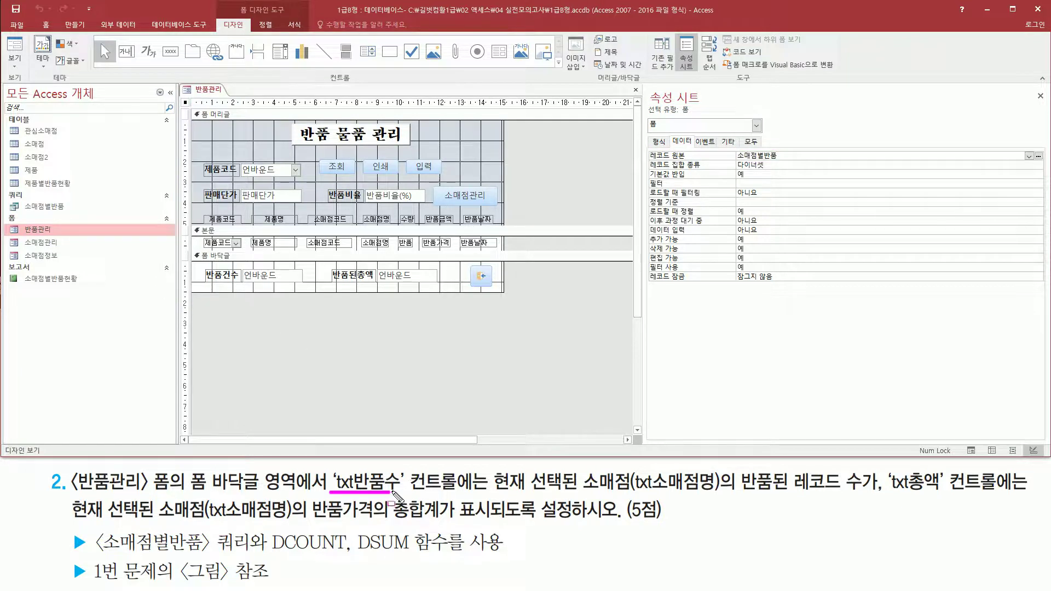
pyautogui.moveTo(879, 493); pyautogui.dragTo(949, 492)
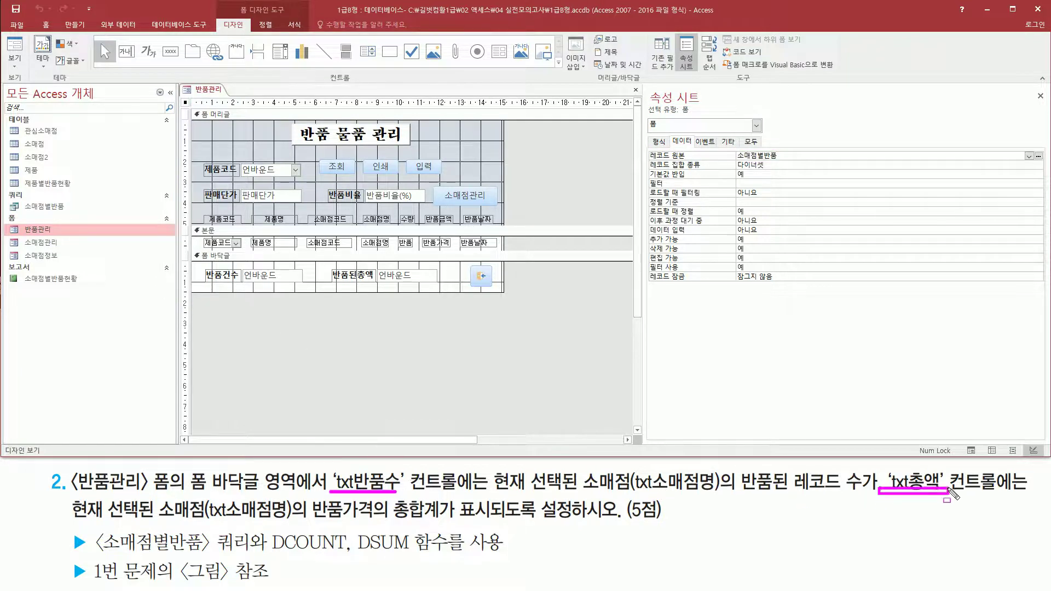
pyautogui.press('Escape')
pyautogui.click(276, 276)
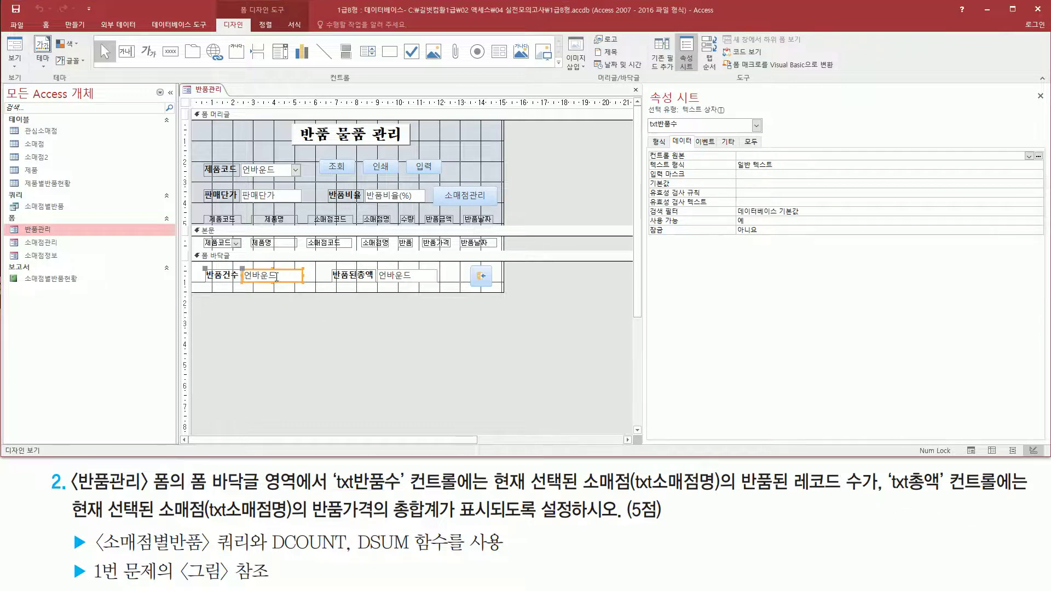
pyautogui.moveTo(237, 260); pyautogui.dragTo(312, 290)
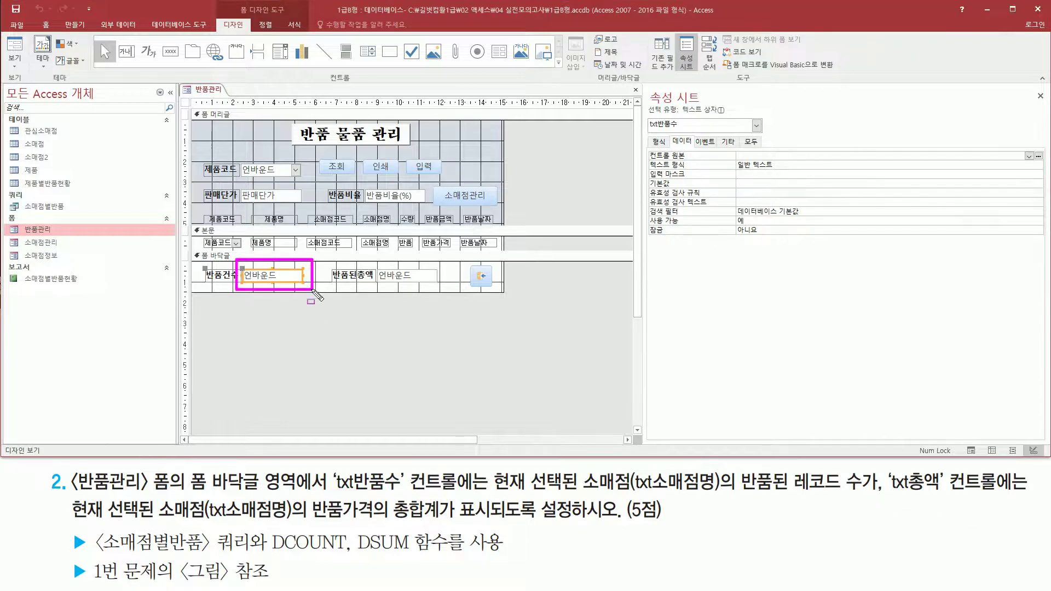
pyautogui.moveTo(647, 130); pyautogui.dragTo(682, 130)
pyautogui.moveTo(374, 264); pyautogui.dragTo(438, 286)
pyautogui.press('Escape')
pyautogui.click(397, 278)
pyautogui.moveTo(645, 133)
pyautogui.mouseDown()
pyautogui.moveTo(651, 114)
pyautogui.moveTo(658, 134)
pyautogui.moveTo(675, 134)
pyautogui.mouseUp()
pyautogui.moveTo(878, 489); pyautogui.dragTo(956, 490)
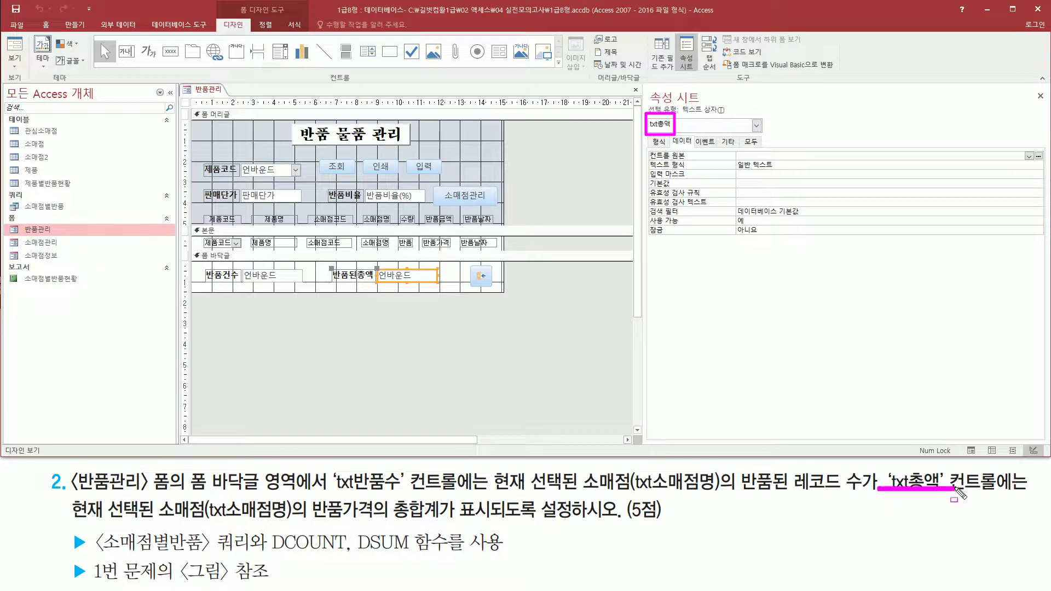
pyautogui.moveTo(334, 493); pyautogui.dragTo(402, 492)
pyautogui.press('Escape')
pyautogui.click(371, 344)
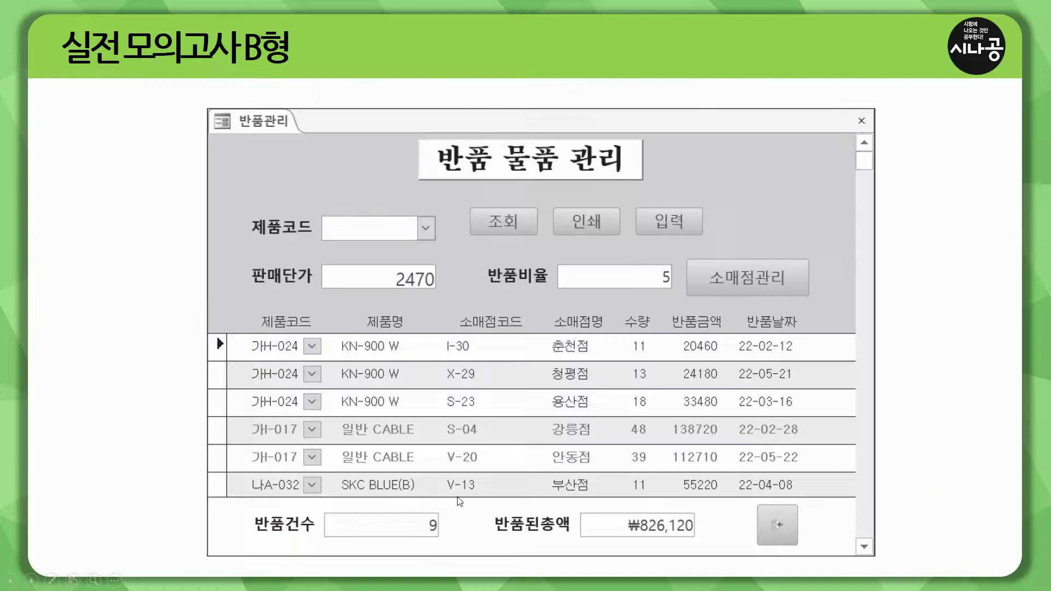
pyautogui.hotkey('ctrl', 'shift', 'd')
pyautogui.moveTo(320, 512); pyautogui.dragTo(442, 542)
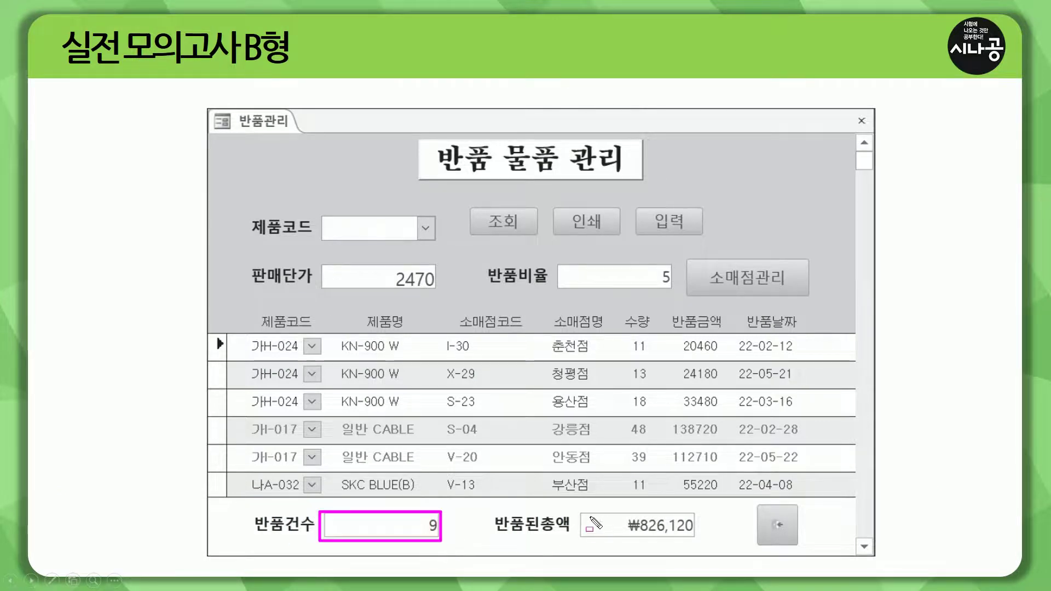
pyautogui.moveTo(582, 512)
pyautogui.mouseDown()
pyautogui.moveTo(591, 531)
pyautogui.moveTo(696, 542)
pyautogui.mouseUp()
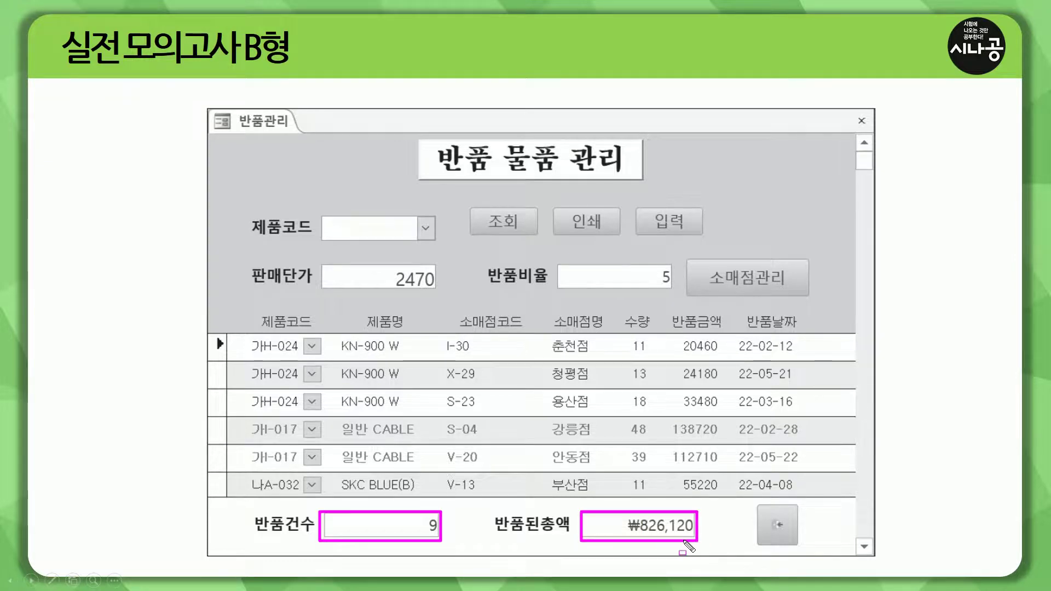
pyautogui.moveTo(208, 333); pyautogui.dragTo(232, 355)
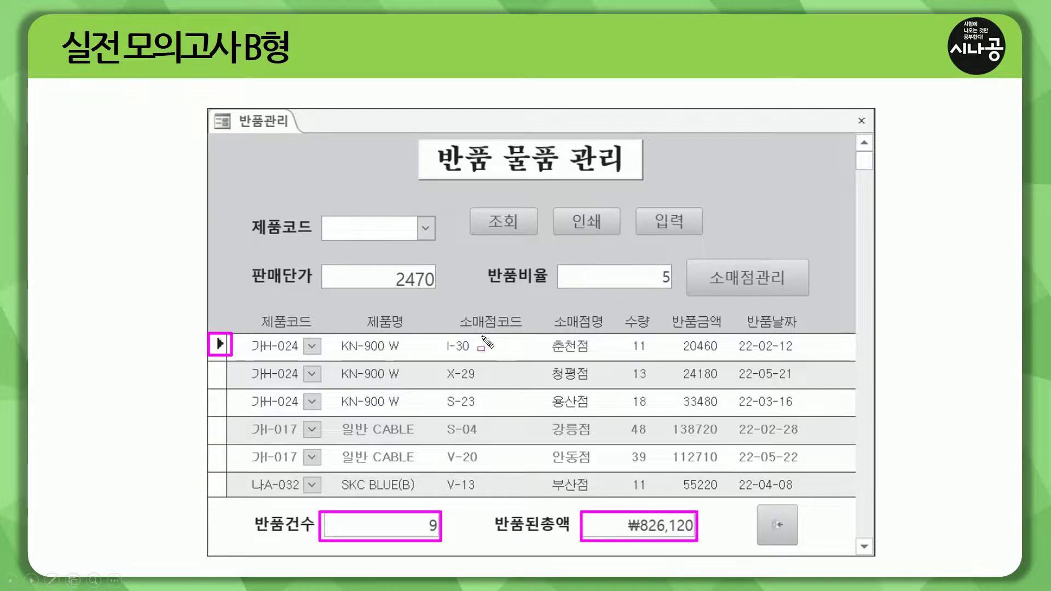
pyautogui.moveTo(441, 335); pyautogui.dragTo(478, 357)
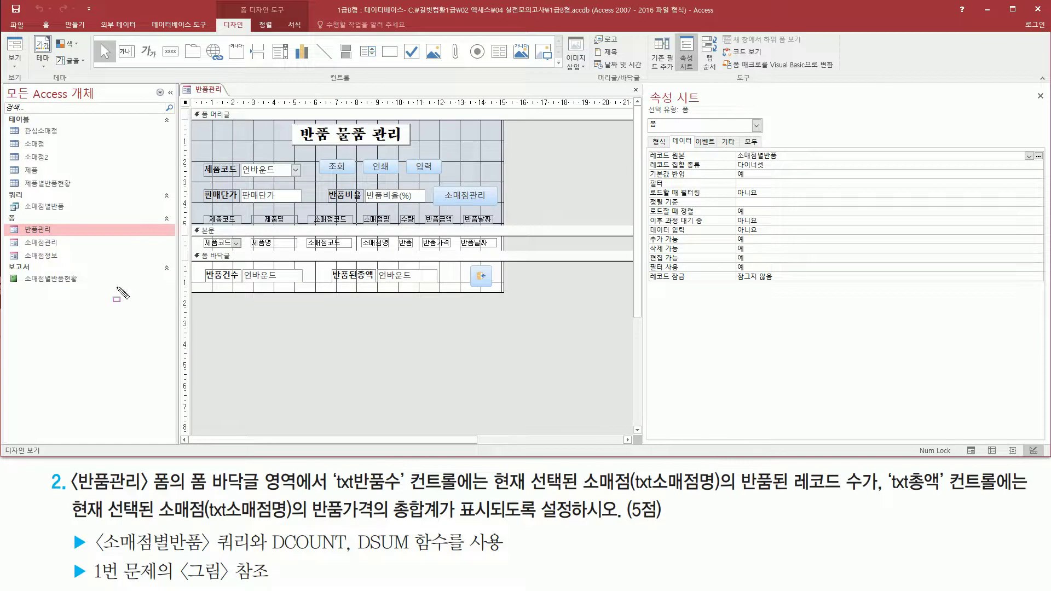
# Open the 소매점별반품 query in datasheet view and examine its 소매점코드 column and record count
pyautogui.moveTo(8, 195)
pyautogui.mouseDown()
pyautogui.moveTo(20, 209)
pyautogui.moveTo(74, 217)
pyautogui.mouseUp()
pyautogui.press('Escape')
pyautogui.click(64, 207)
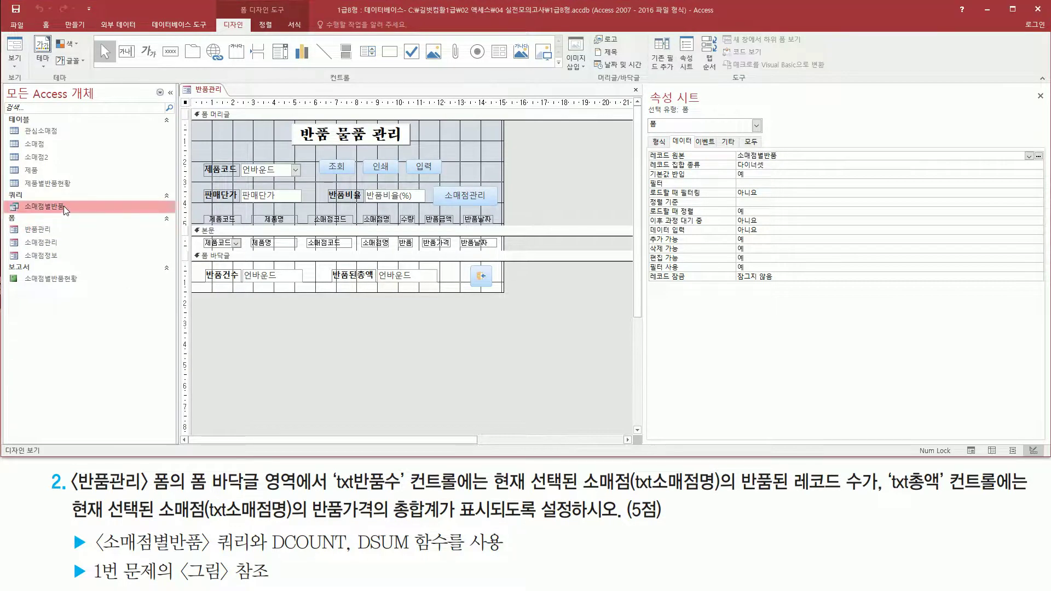
pyautogui.doubleClick(63, 206)
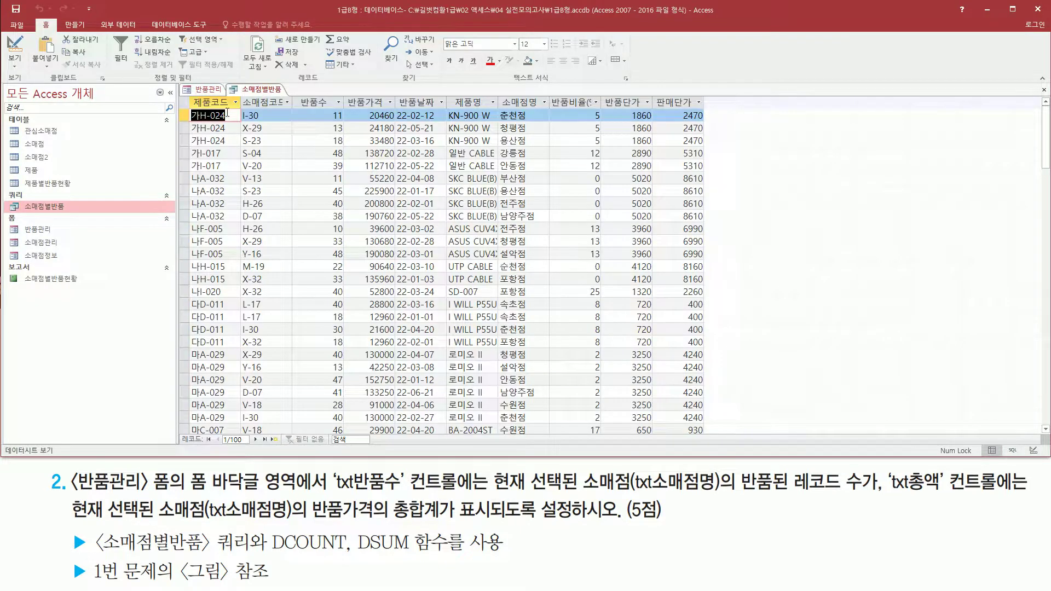
pyautogui.moveTo(236, 99)
pyautogui.mouseDown()
pyautogui.moveTo(295, 231)
pyautogui.moveTo(305, 437)
pyautogui.moveTo(292, 426)
pyautogui.mouseUp()
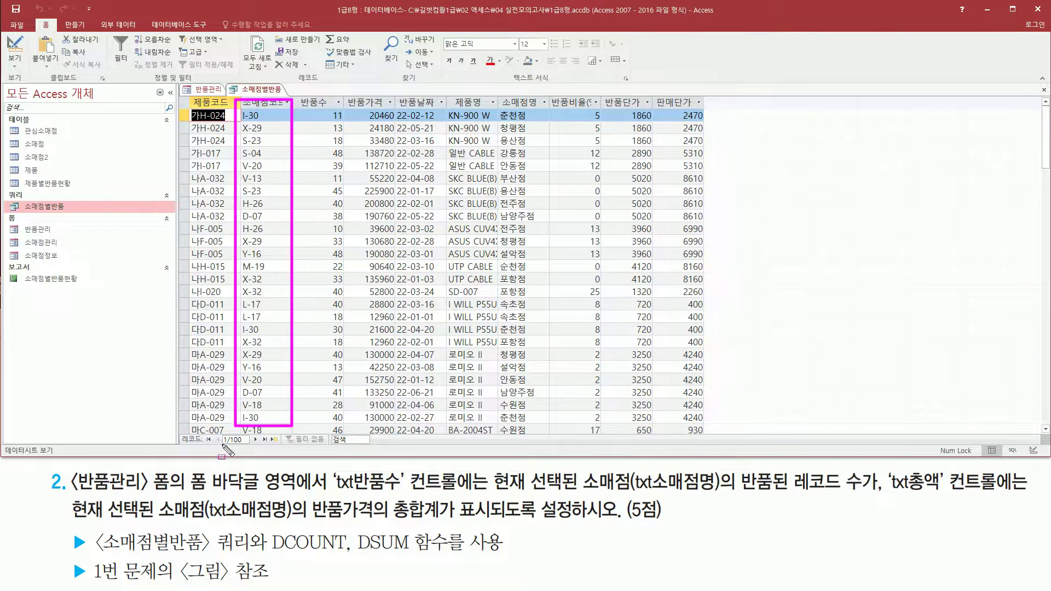
pyautogui.moveTo(218, 446); pyautogui.dragTo(250, 446)
# Filter the 소매점별반품 query's 소매점코드 column to show only the I-30 records
pyautogui.click(287, 102)
pyautogui.click(287, 103)
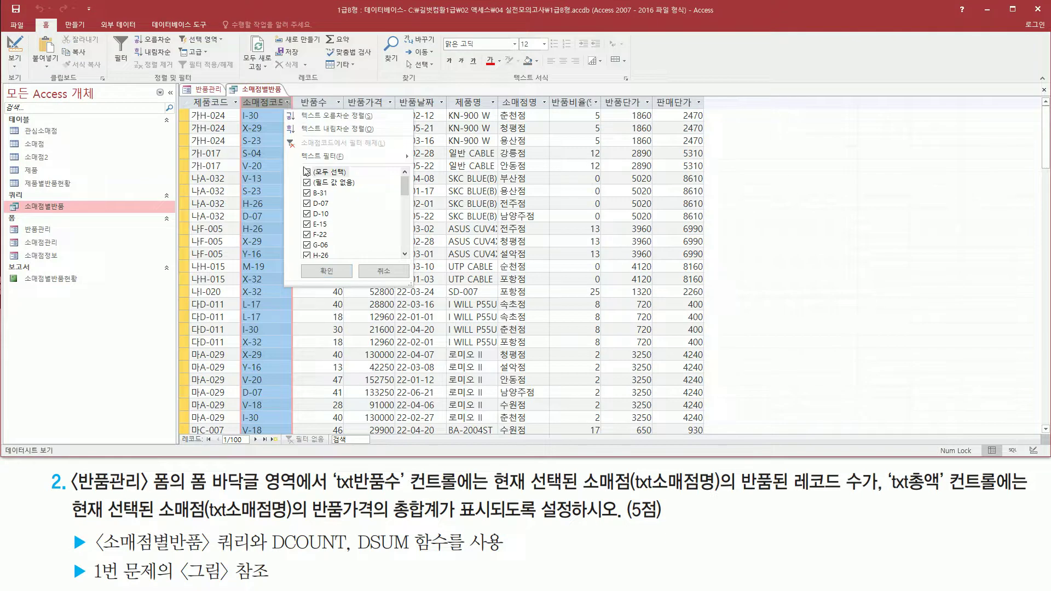
pyautogui.moveTo(301, 164); pyautogui.dragTo(314, 270)
pyautogui.press('Escape')
pyautogui.click(287, 103)
pyautogui.click(307, 172)
pyautogui.scroll(-2, 338, 206)
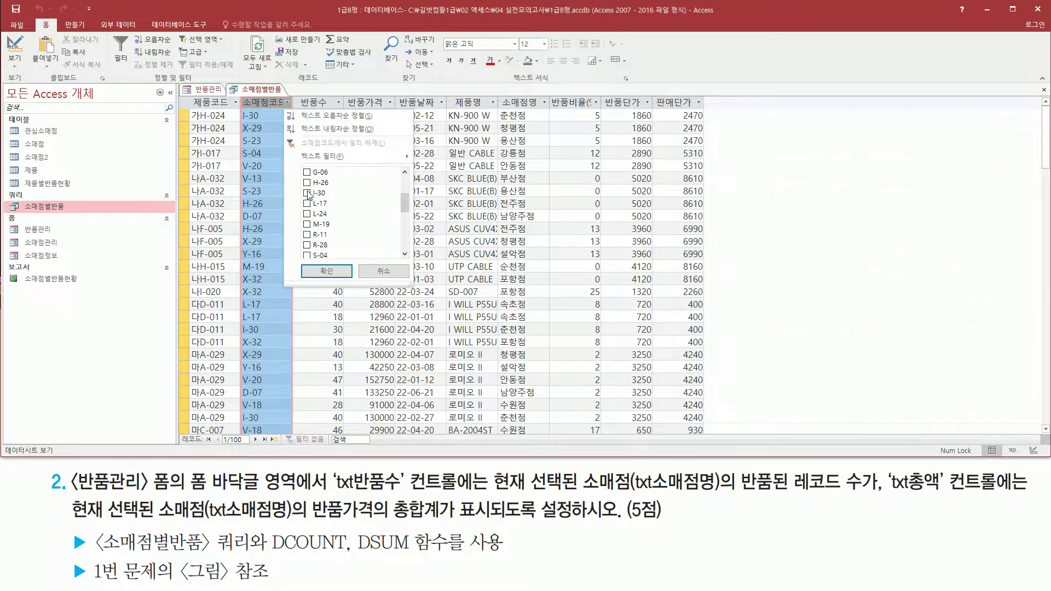
pyautogui.scroll(-2, 310, 207)
pyautogui.scroll(2, 326, 201)
pyautogui.click(326, 272)
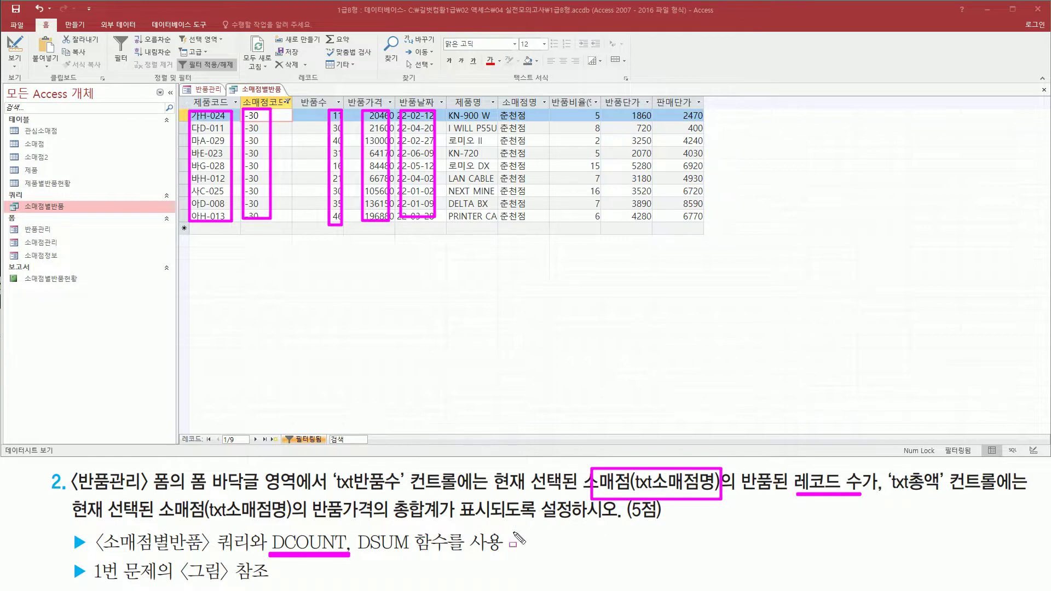
pyautogui.press('Escape')
pyautogui.moveTo(888, 491); pyautogui.dragTo(939, 492)
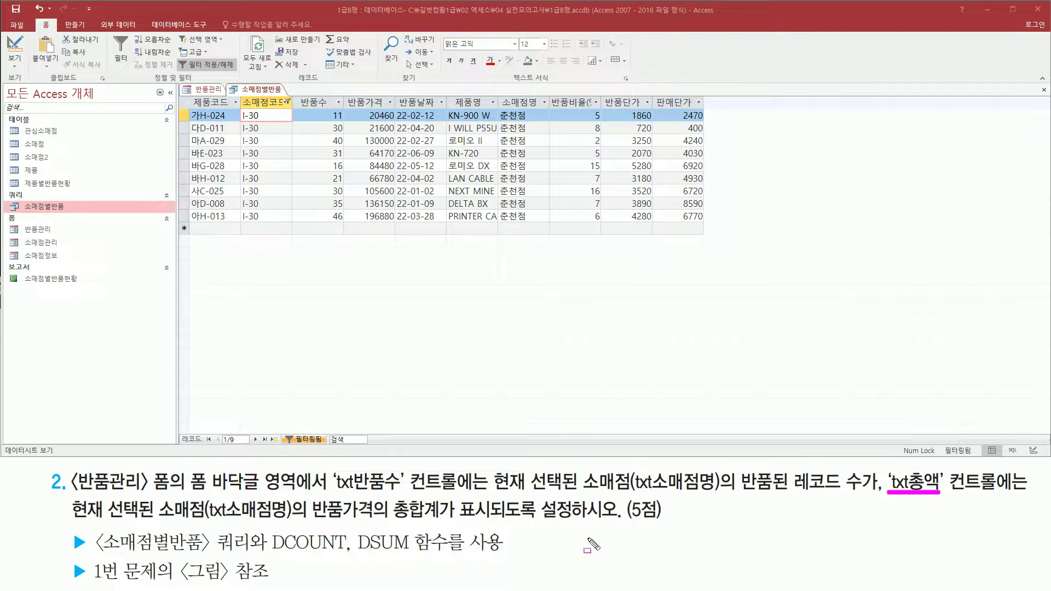
pyautogui.moveTo(304, 495)
pyautogui.mouseDown()
pyautogui.moveTo(375, 522)
pyautogui.moveTo(453, 519)
pyautogui.mouseUp()
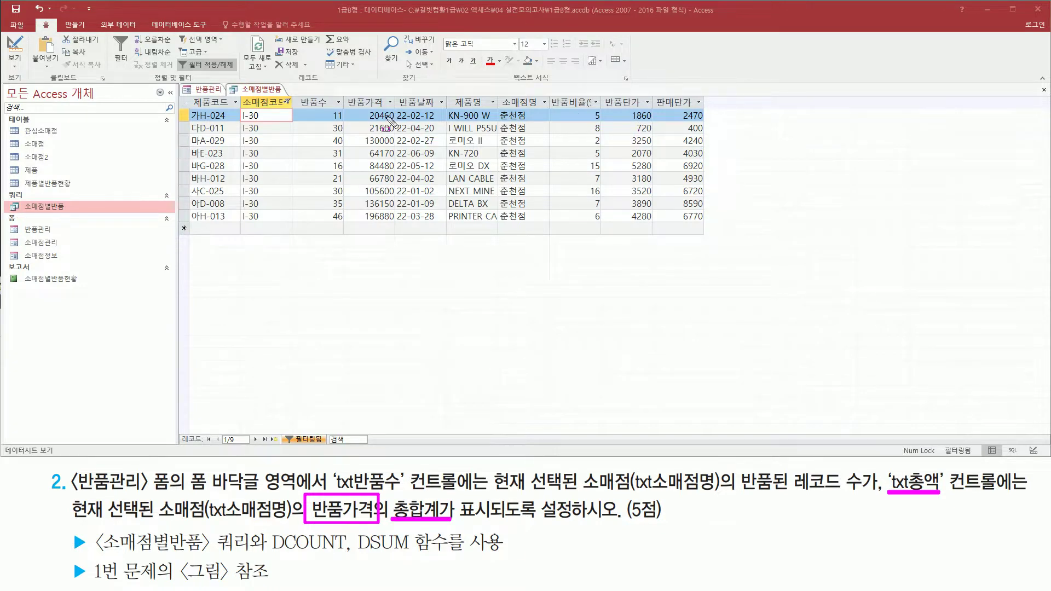
# Check the 반품가격 column of the filtered 소매점별반품 query, and close the query without saving its changes
pyautogui.moveTo(353, 107); pyautogui.dragTo(398, 227)
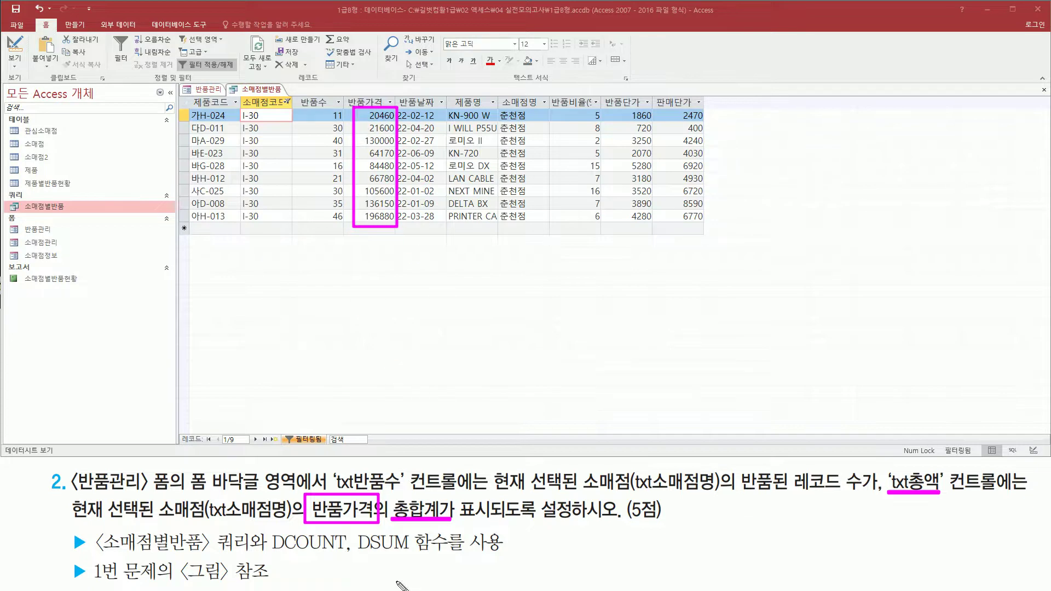
pyautogui.moveTo(356, 553); pyautogui.dragTo(408, 555)
pyautogui.press('Escape')
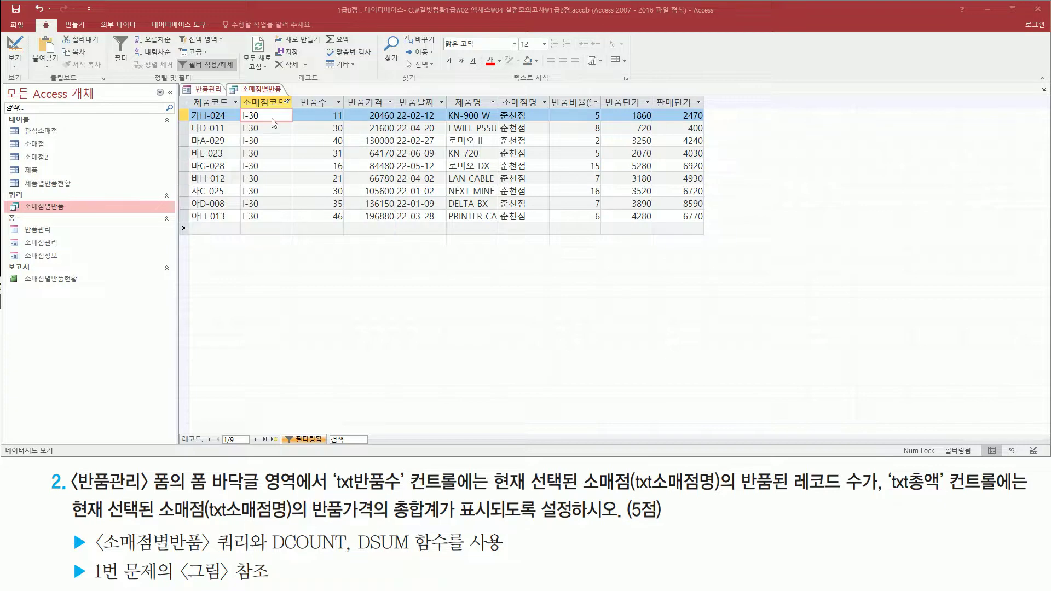
pyautogui.rightClick(269, 90)
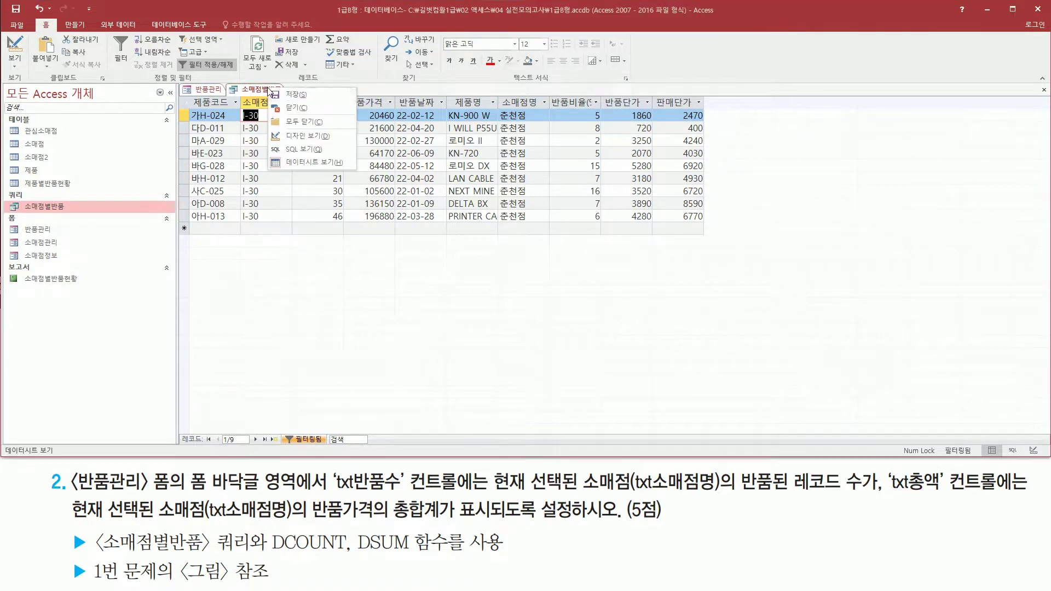
pyautogui.click(289, 111)
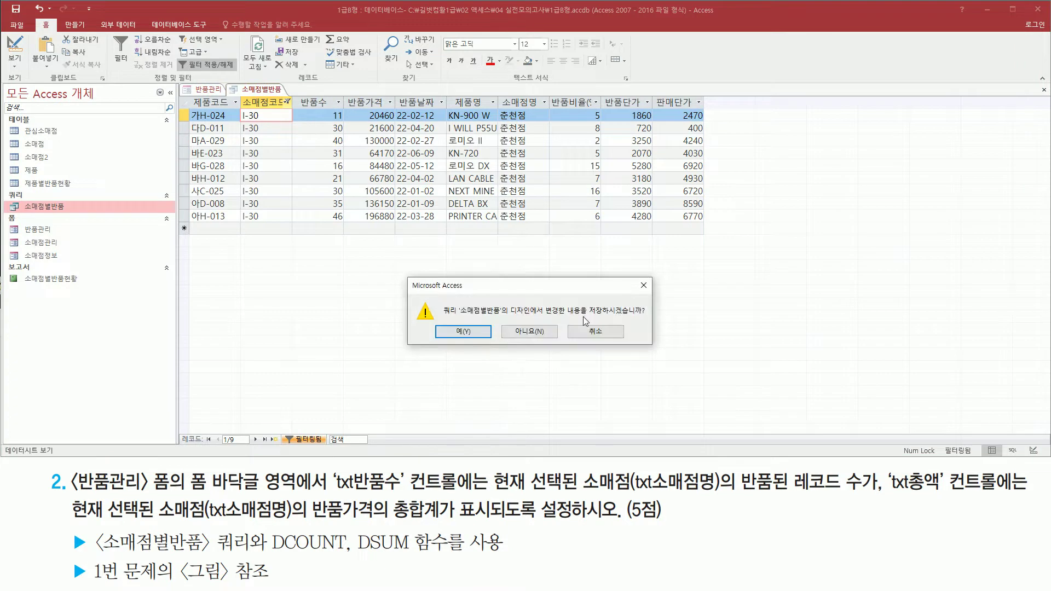
pyautogui.click(538, 334)
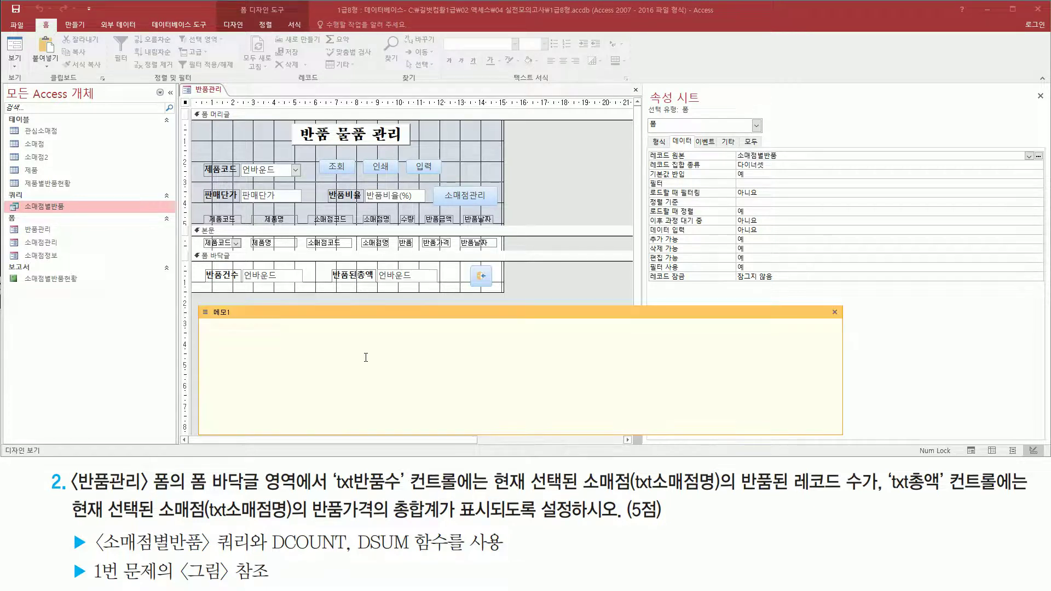
# Write dcount( 인수 , 도메인 , 조건 ) in the memo note, with dsum on the line below it
pyautogui.write('dcount')
pyautogui.press('Return')
pyautogui.write('dsum')
pyautogui.press('End')
pyautogui.write('( 인')
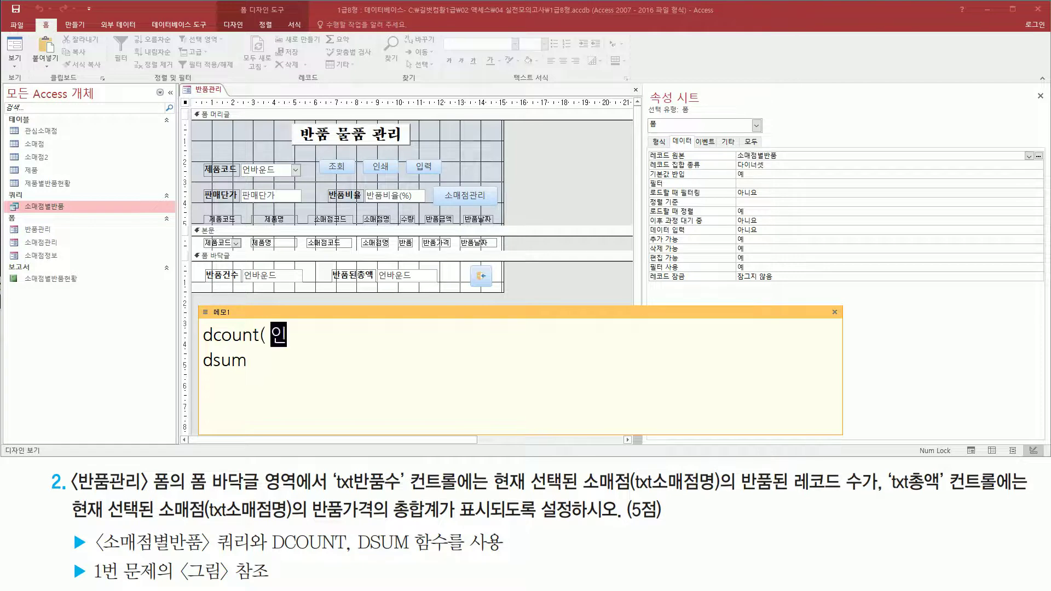
pyautogui.write('수 , 도메인 ')
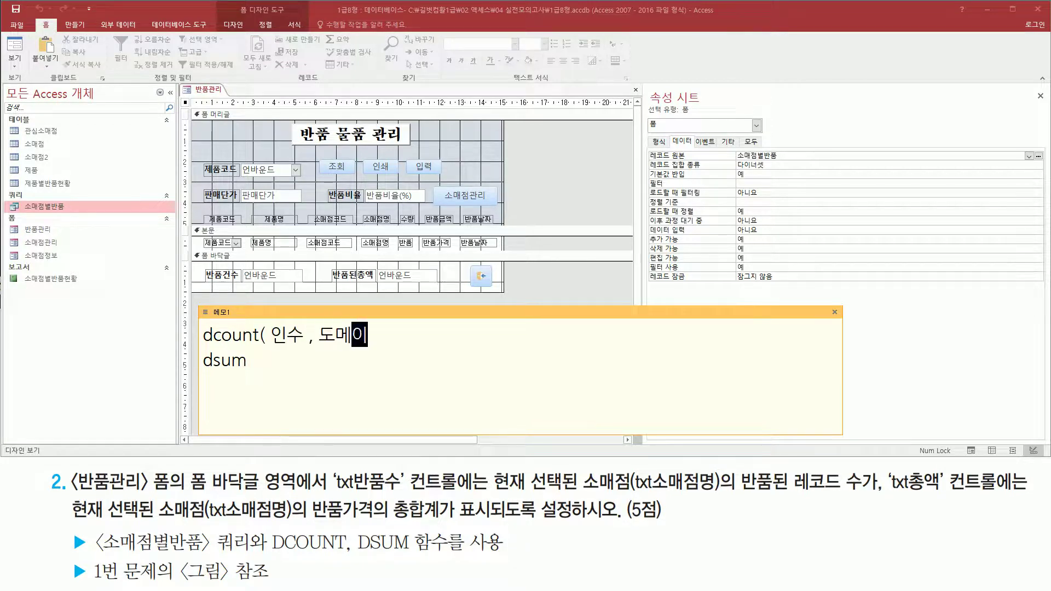
pyautogui.write(', 조건 ')
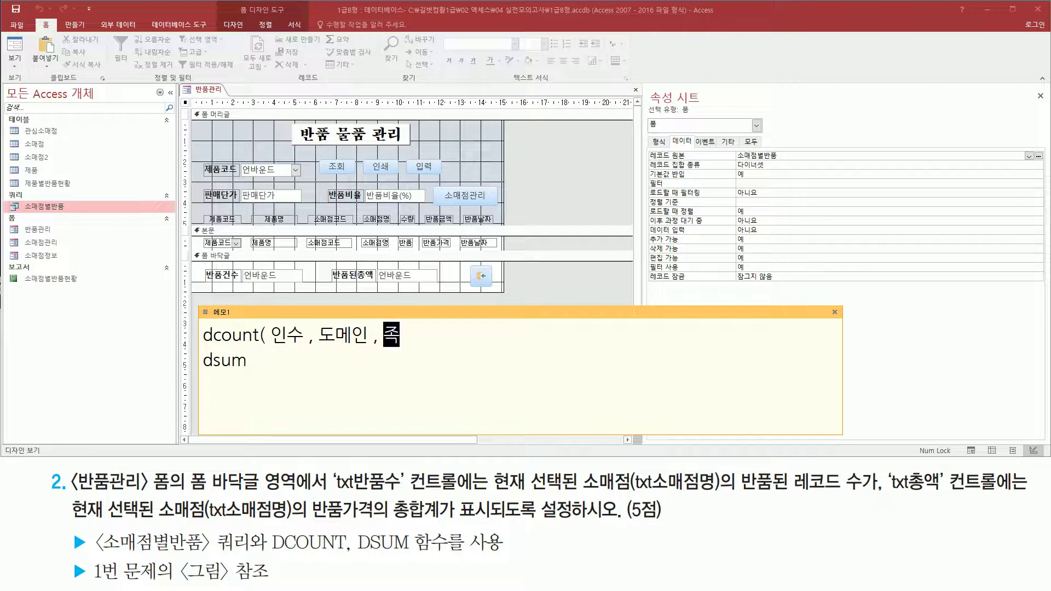
pyautogui.write(')')
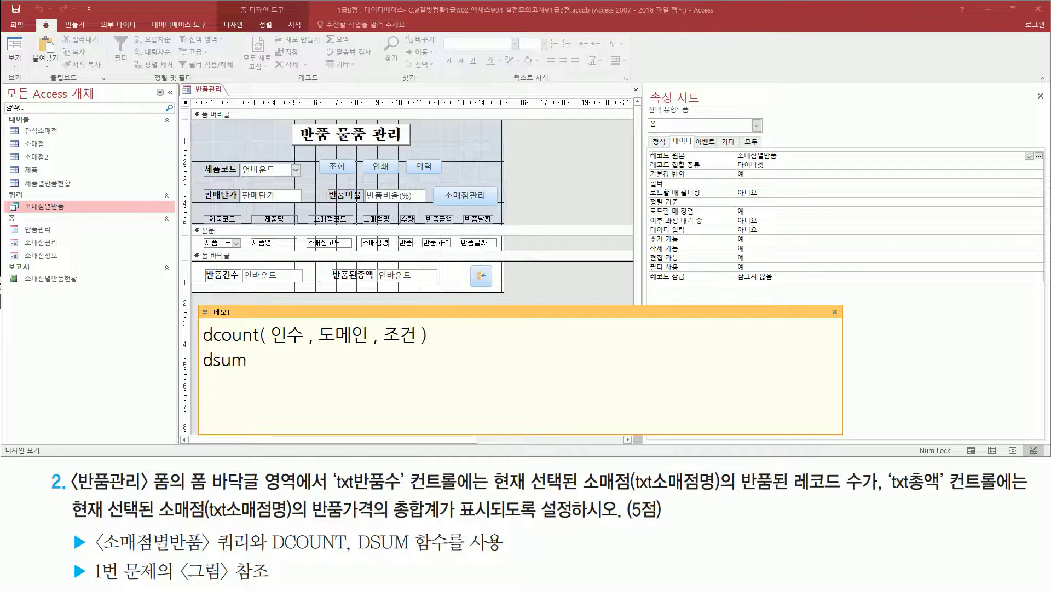
# Copy the argument list ( 인수 , 도메인 , 조건 ) from dcount and paste it after dsum in the memo
pyautogui.hotkey('shift', 'Left')
pyautogui.hotkey('shift', 'Left')
pyautogui.hotkey('shift', 'Left')
pyautogui.hotkey('shift', 'Left')
pyautogui.hotkey('shift', 'Left')
pyautogui.hotkey('shift', 'Left')
pyautogui.hotkey('shift', 'Left')
pyautogui.hotkey('shift', 'Left')
pyautogui.hotkey('shift', 'Left')
pyautogui.hotkey('shift', 'Left')
pyautogui.hotkey('shift', 'Left')
pyautogui.hotkey('shift', 'Left')
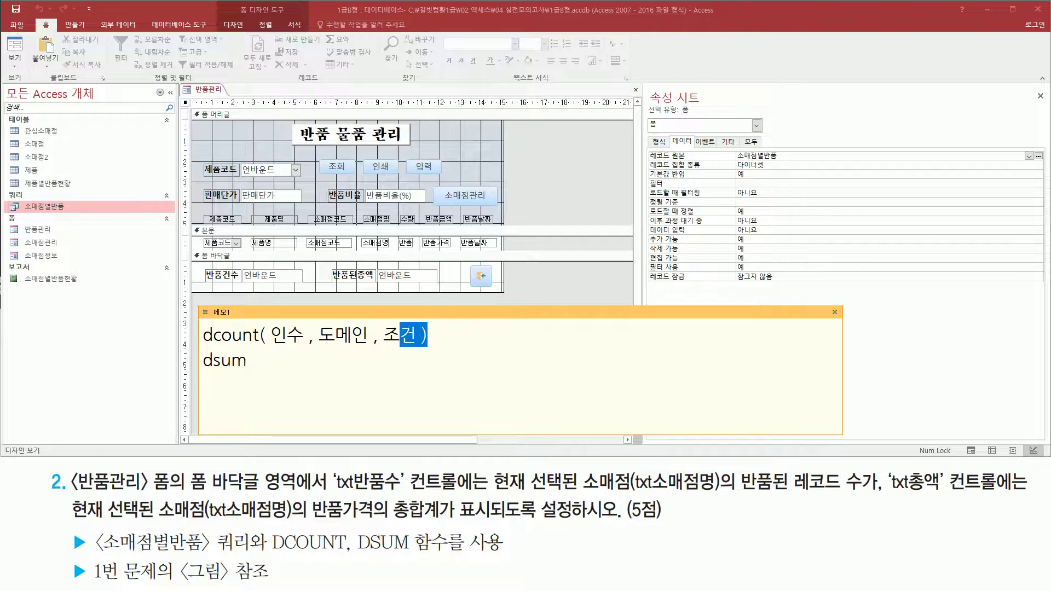
pyautogui.hotkey('shift', 'Left')
pyautogui.hotkey('shift', 'Left')
pyautogui.hotkey('shift', 'Left')
pyautogui.hotkey('shift', 'Left')
pyautogui.hotkey('shift', 'Left')
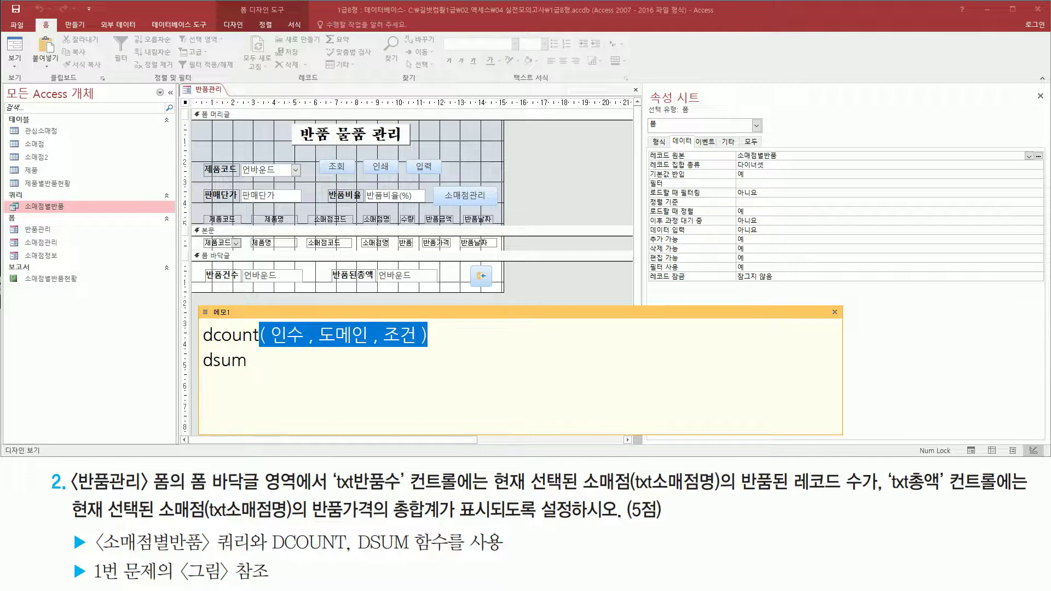
pyautogui.hotkey('ctrl', 'c')
pyautogui.press('Down')
pyautogui.hotkey('ctrl', 'v')
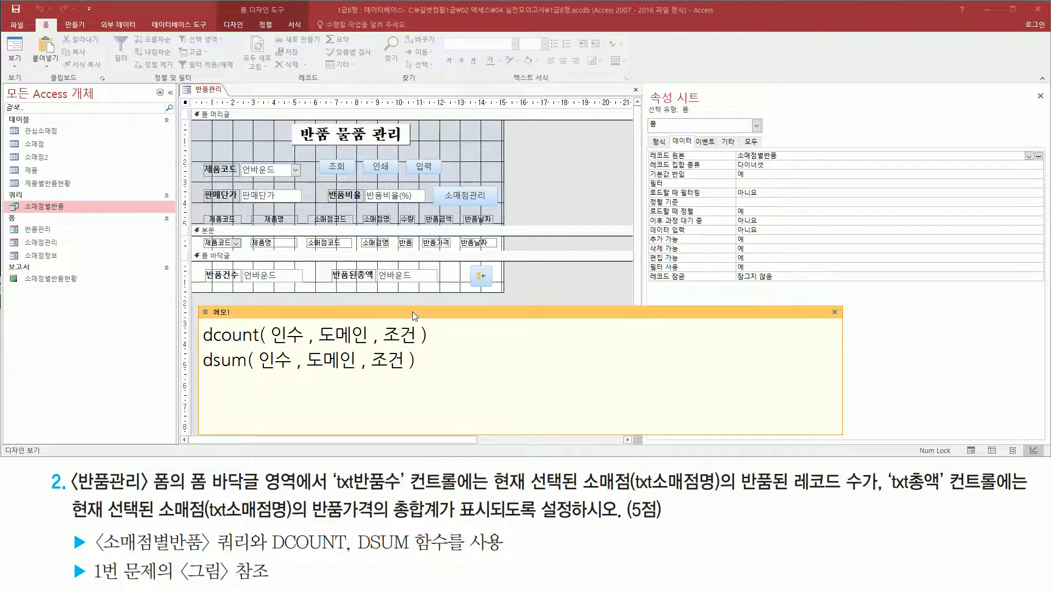
# Join the dsum syntax onto the dcount line with a gap between them, and add a new line below
pyautogui.press('Up')
pyautogui.press('Up')
pyautogui.press('End')
pyautogui.press('Delete')
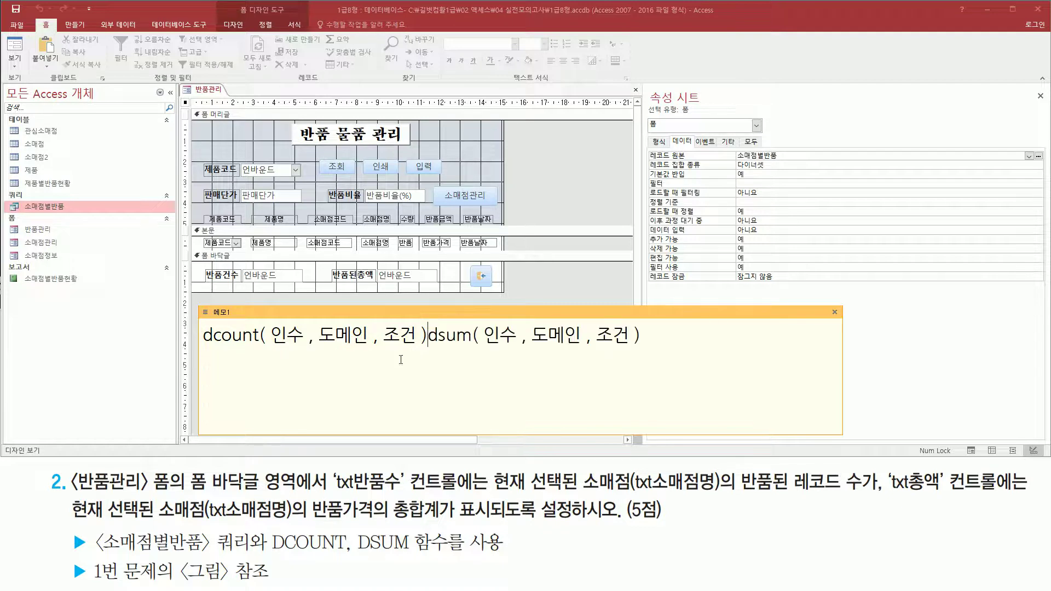
pyautogui.press('End')
pyautogui.press('Return')
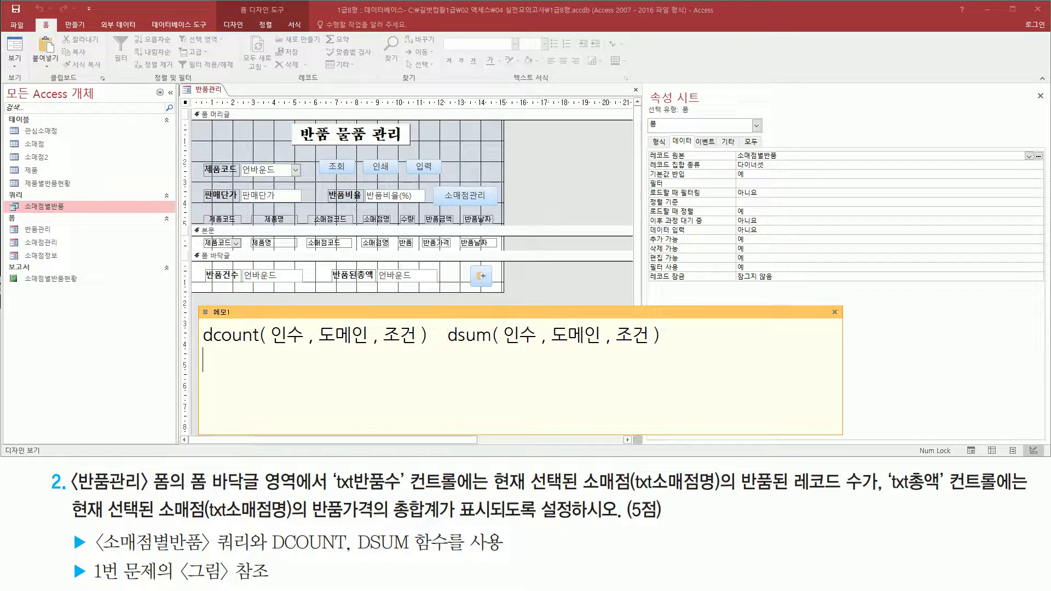
# Start a =dcount( formula on the memo's new line with "제품코드" as the first argument
pyautogui.write('c')
pyautogui.press('BackSpace')
pyautogui.write('d')
pyautogui.press('BackSpace')
pyautogui.write('=dcount')
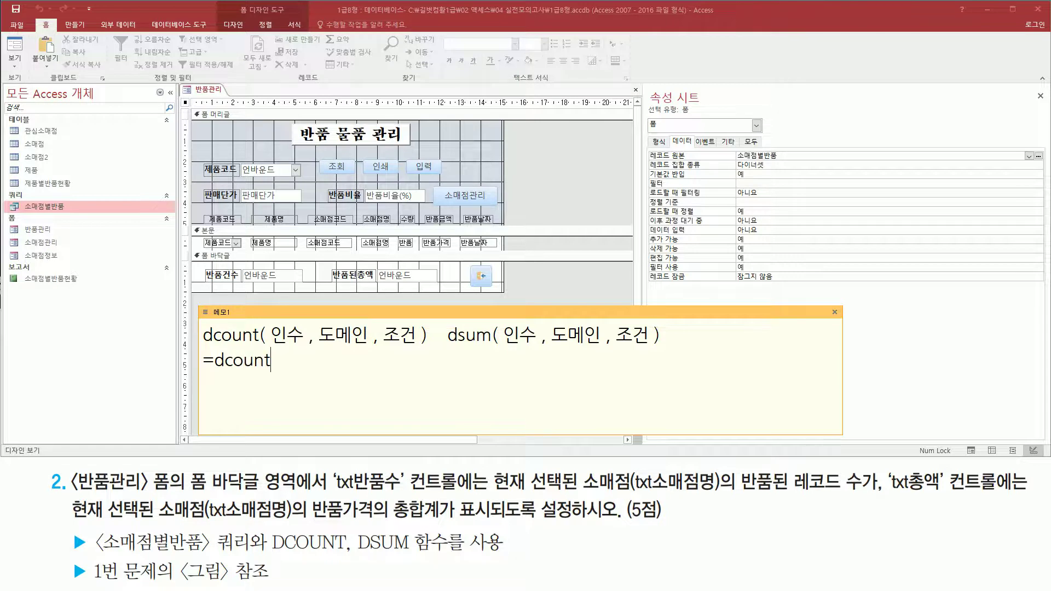
pyautogui.write('( "제품코드" ,')
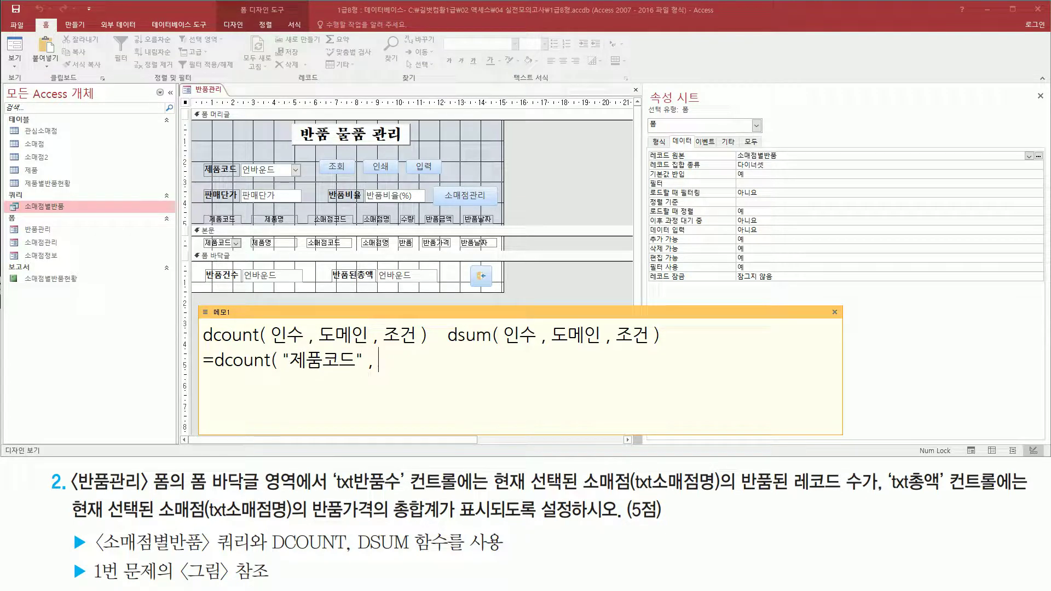
# Add "소매점별반품" as the domain argument of the memo's DCOUNT formula
pyautogui.moveTo(85, 529); pyautogui.dragTo(254, 553)
pyautogui.press('Escape')
pyautogui.click(414, 372)
pyautogui.write('"소매점')
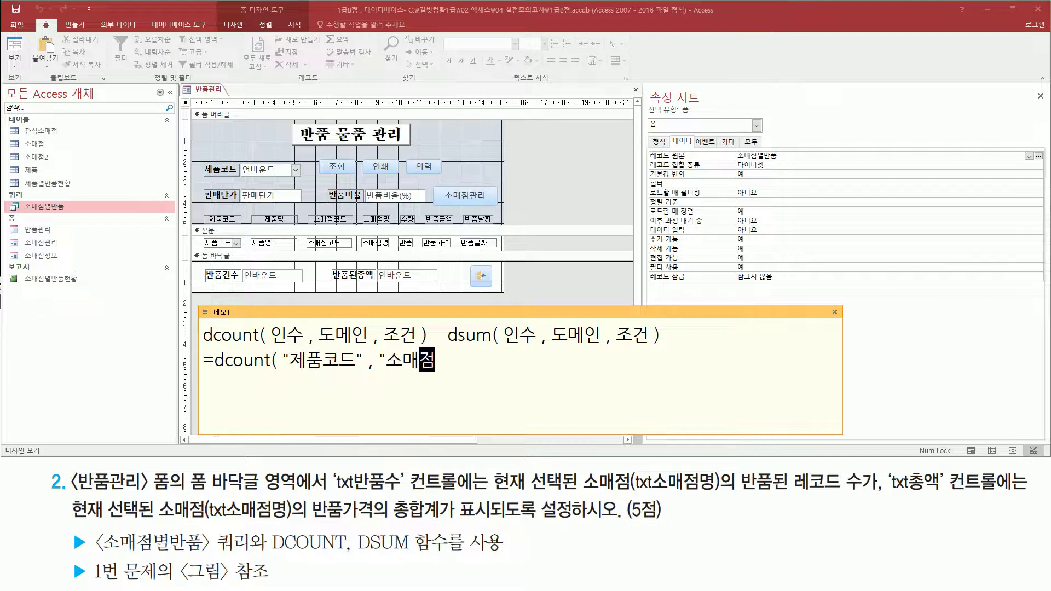
pyautogui.write('별반품')
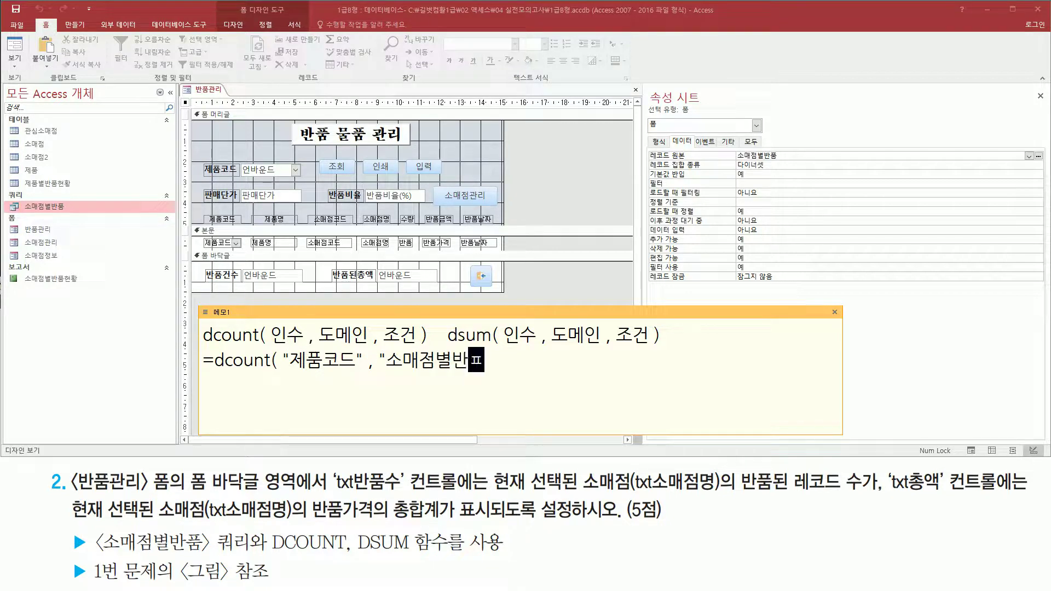
pyautogui.write('" ,')
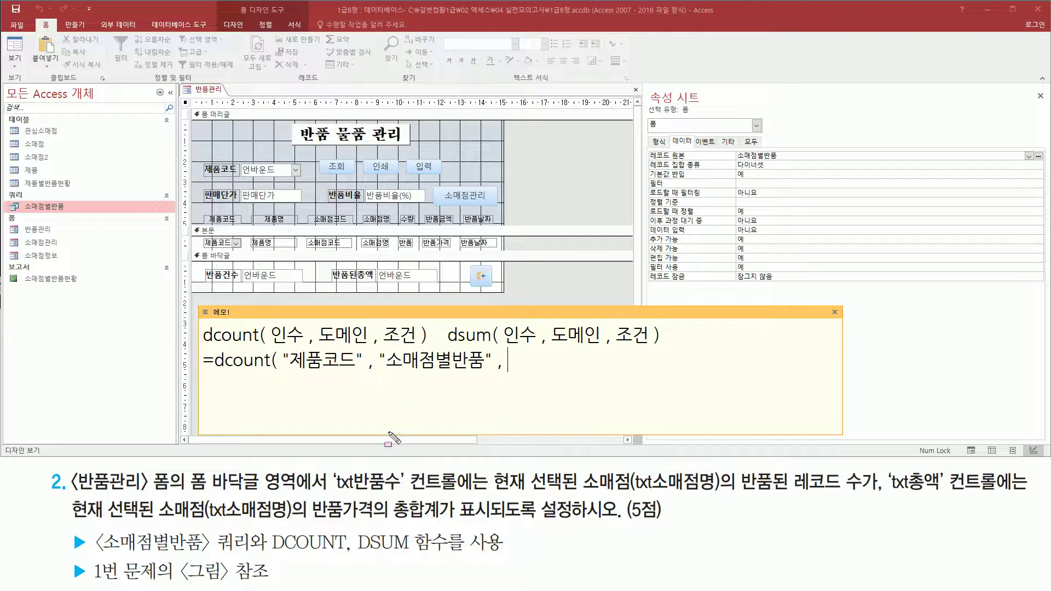
# Finish the memo's DCOUNT formula with the condition "소매점명=txt소매점명" and a closing parenthesis
pyautogui.moveTo(383, 375); pyautogui.dragTo(484, 375)
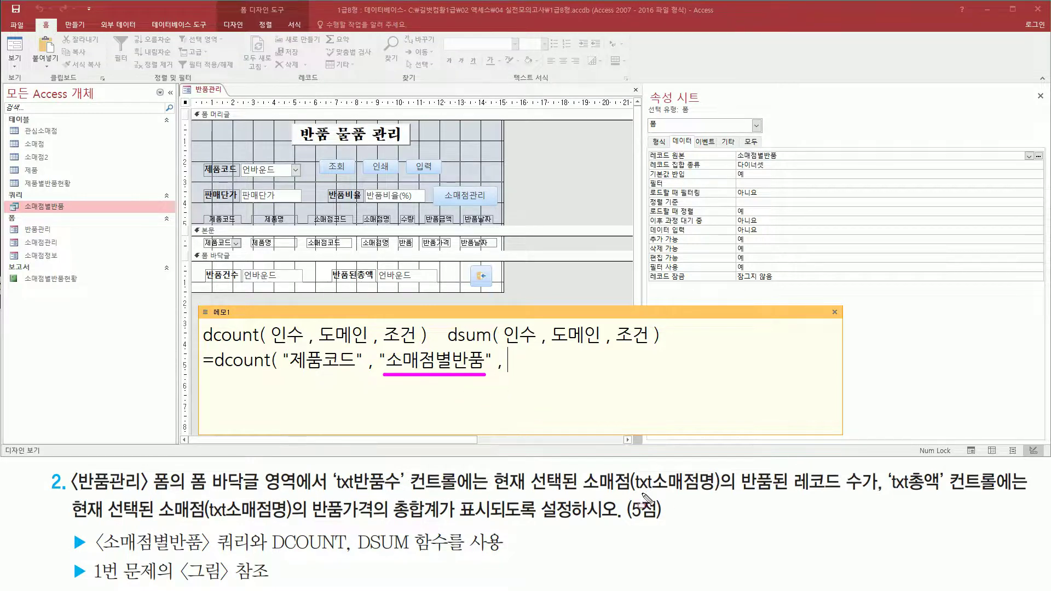
pyautogui.moveTo(632, 494); pyautogui.dragTo(721, 495)
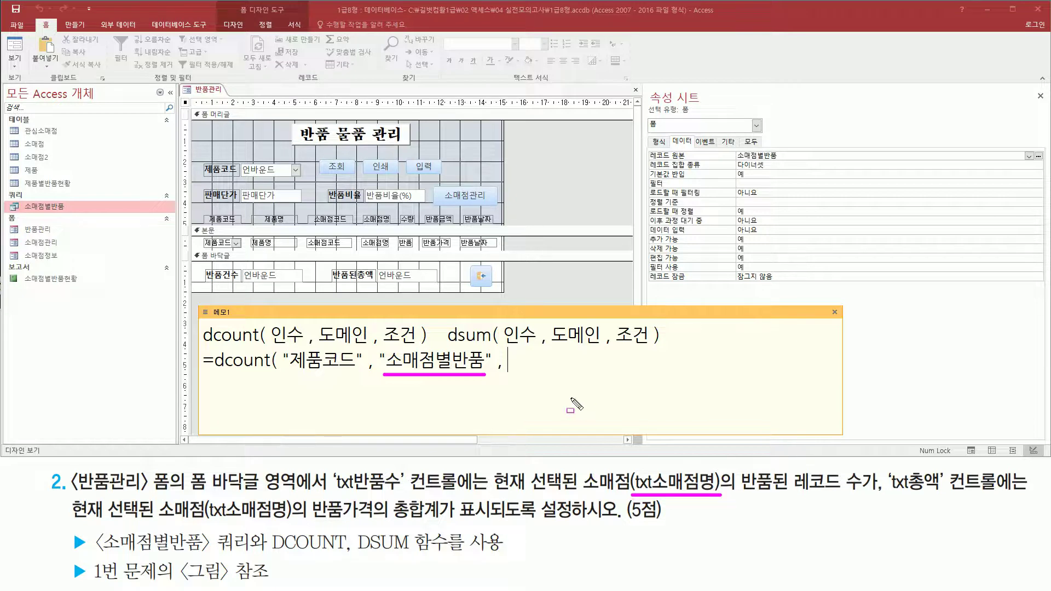
pyautogui.press('Escape')
pyautogui.write('"소매점명=')
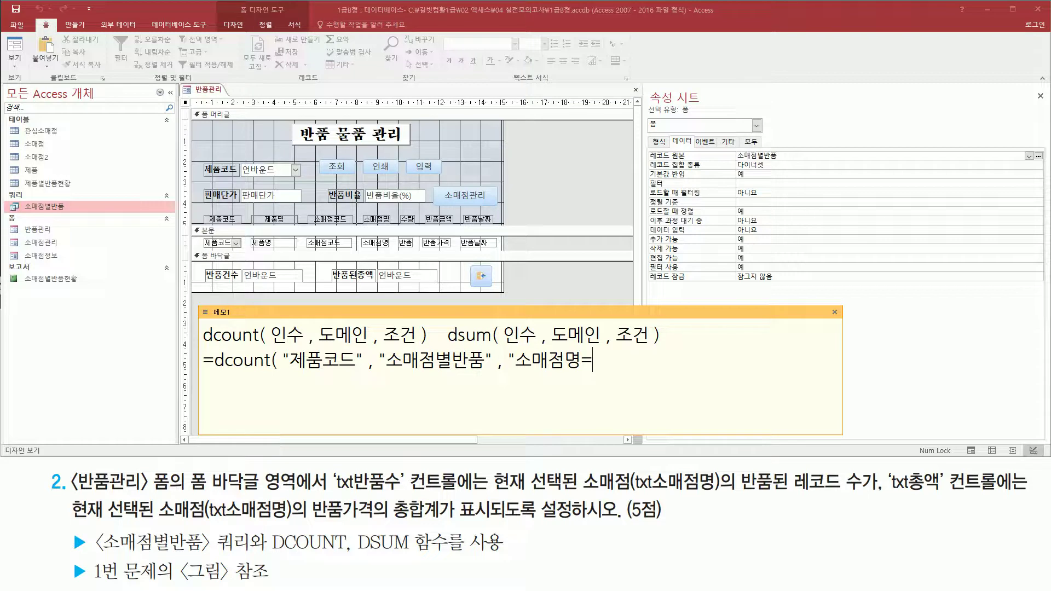
pyautogui.write('txt소매점명')
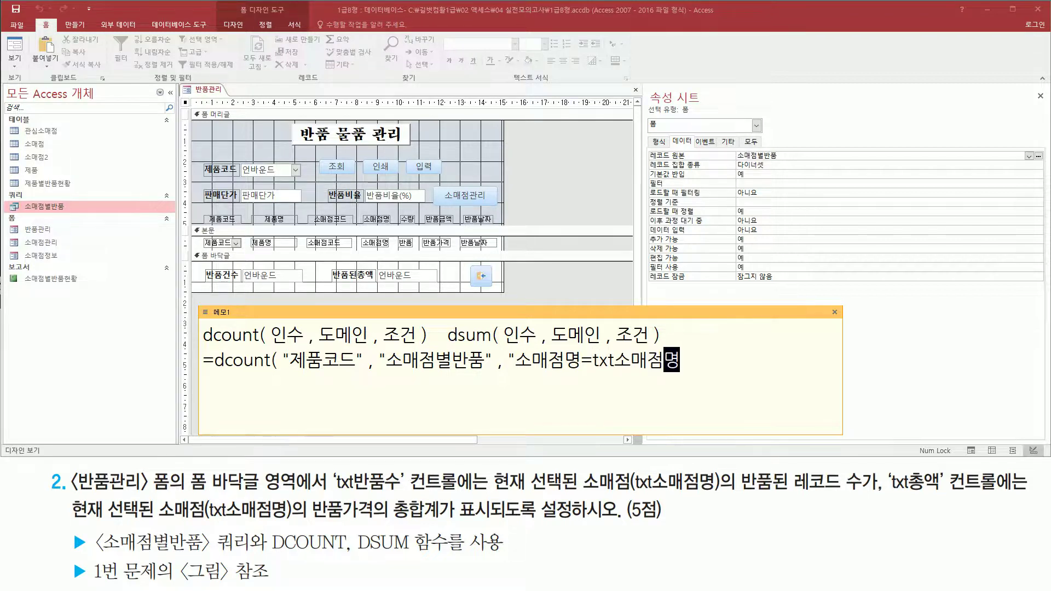
pyautogui.write('")')
# Start a =dsum( formula on the memo's next line with "반품가격" as its first argument
pyautogui.moveTo(882, 497); pyautogui.dragTo(956, 498)
pyautogui.moveTo(313, 520)
pyautogui.mouseDown()
pyautogui.moveTo(443, 521)
pyautogui.moveTo(447, 497)
pyautogui.mouseUp()
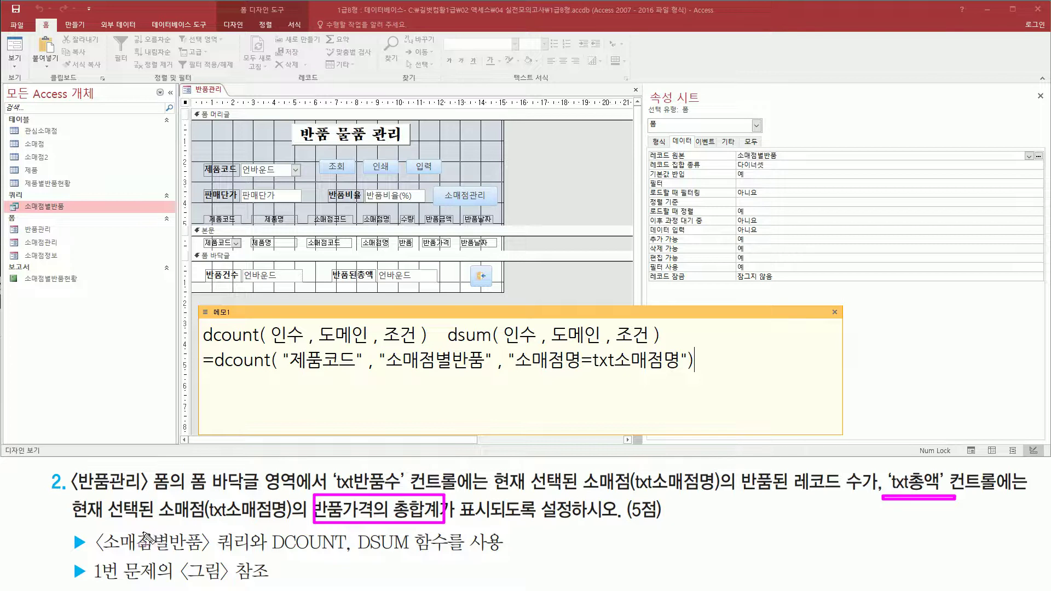
pyautogui.moveTo(160, 523); pyautogui.dragTo(283, 523)
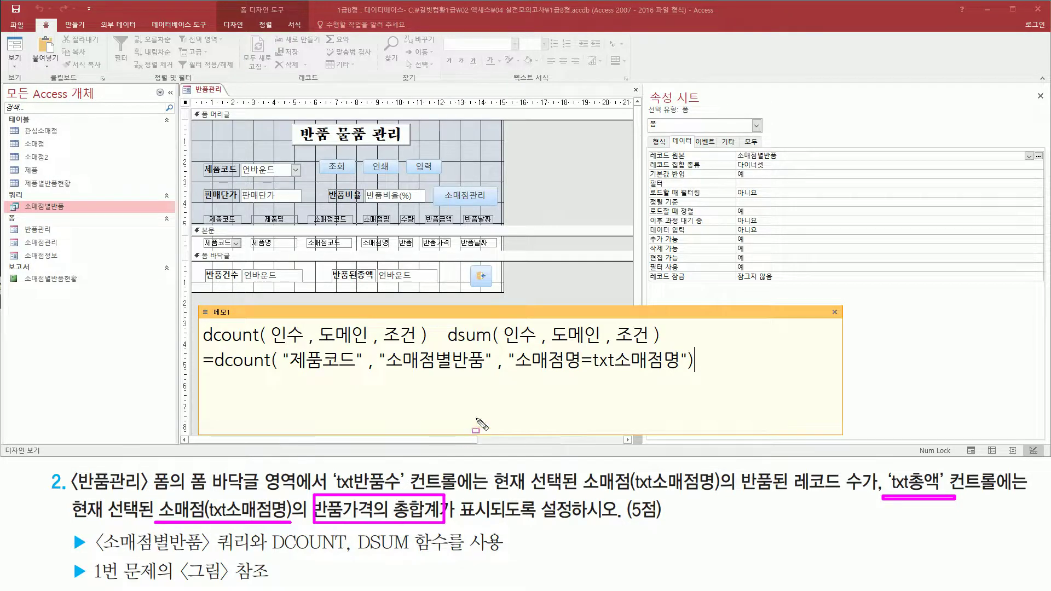
pyautogui.press('Escape')
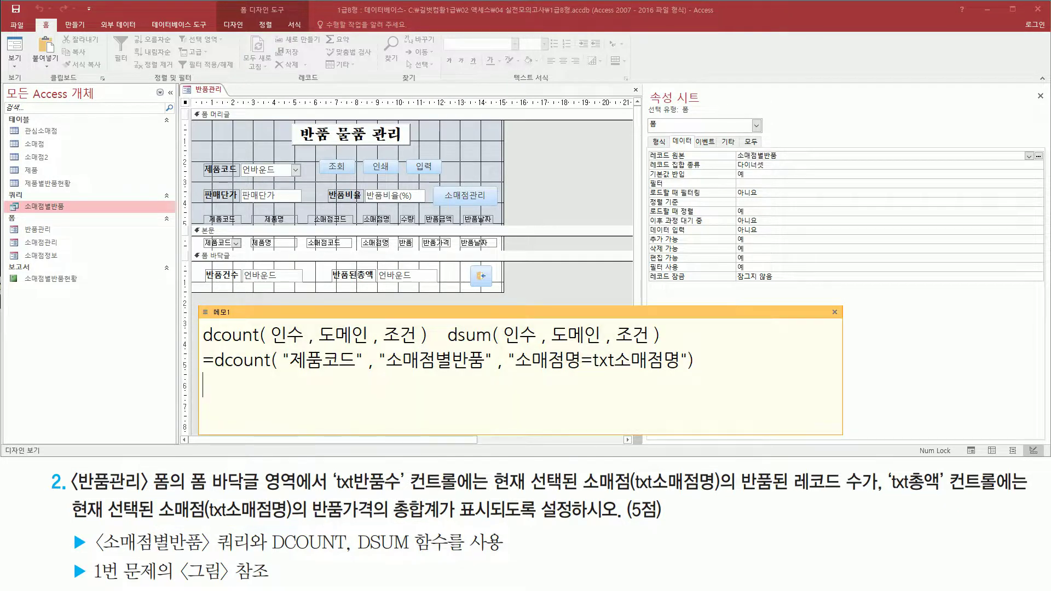
pyautogui.write('=')
pyautogui.write('ㅇ')
pyautogui.press('BackSpace')
pyautogui.write('d')
pyautogui.write('sum(')
pyautogui.write(' "')
pyautogui.write('밤ㅍ')
pyautogui.write('ㅜㅁ가')
pyautogui.press('BackSpace')
pyautogui.press('BackSpace')
pyautogui.press('BackSpace')
pyautogui.press('BackSpace')
pyautogui.write('반')
pyautogui.write('품가격')
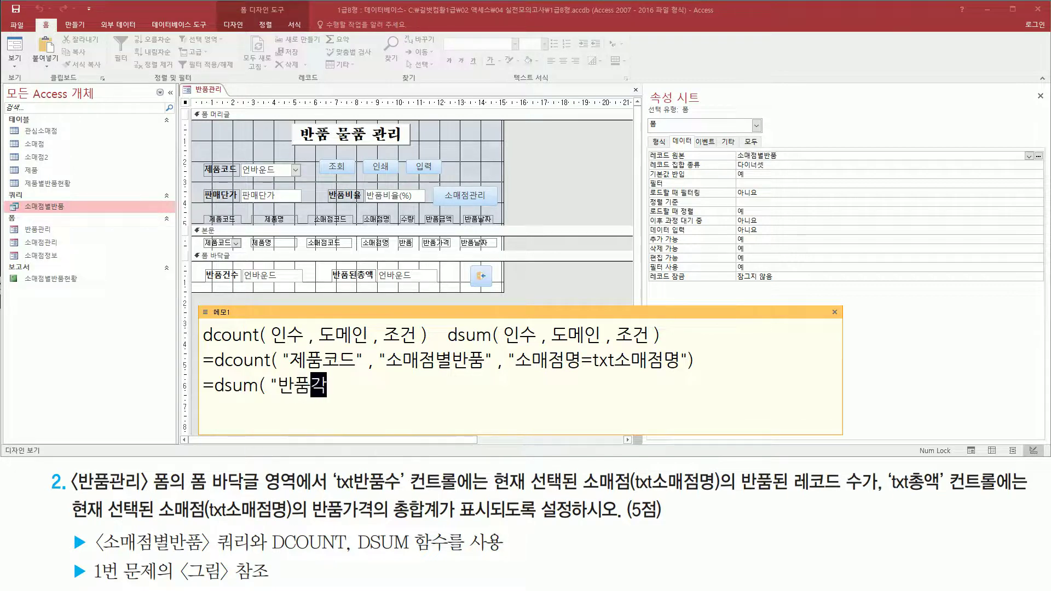
# Finish the DSUM formula with the domain "소매점별반품", the condition "소매점명=txt소매점명" and a closing parenthesis
pyautogui.write('" , "')
pyautogui.write('소')
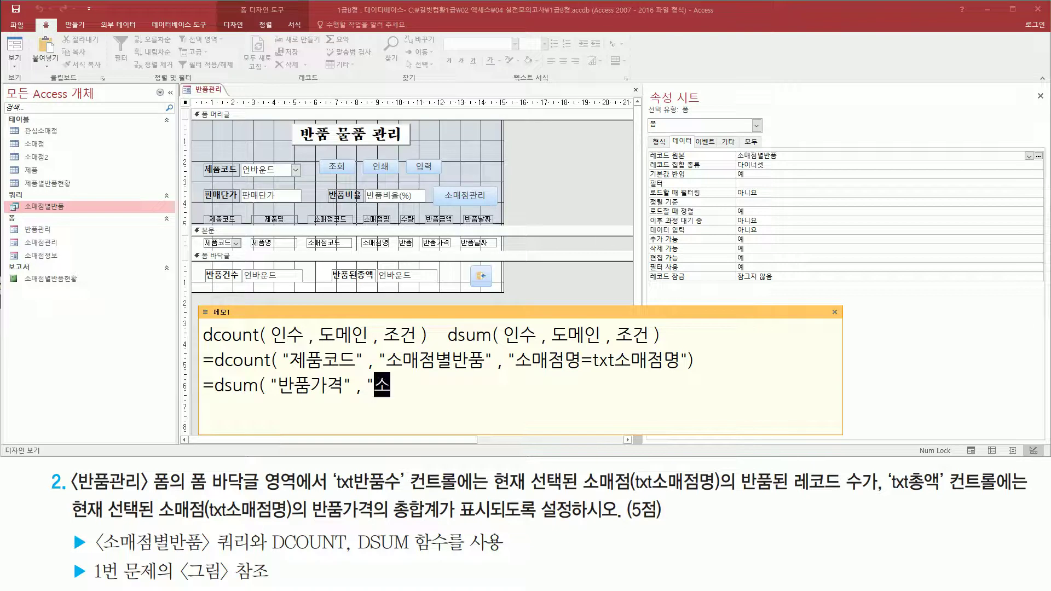
pyautogui.write('매점별반품" , "')
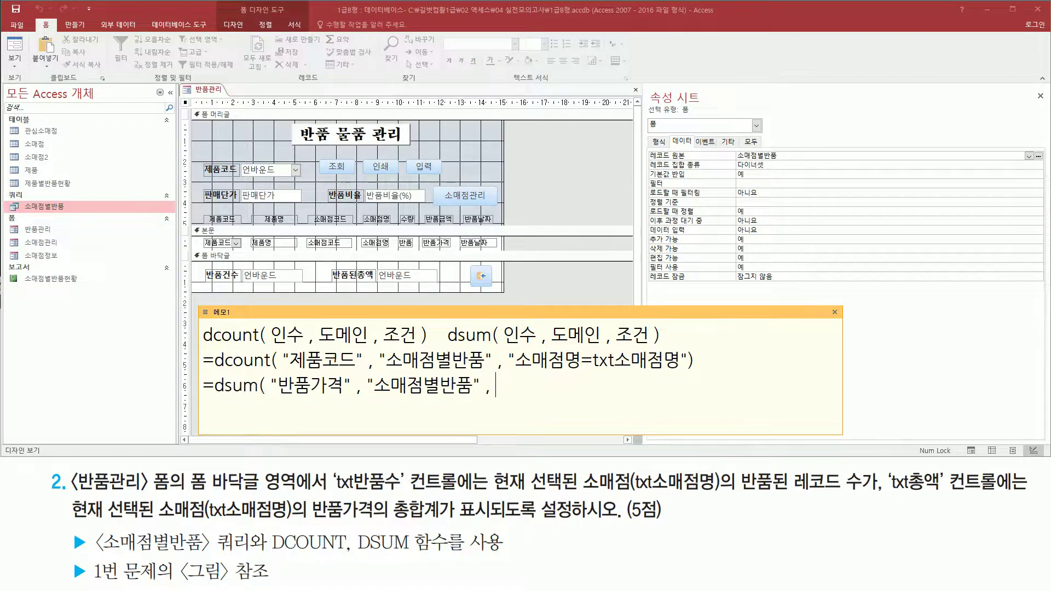
pyautogui.write('소매점명')
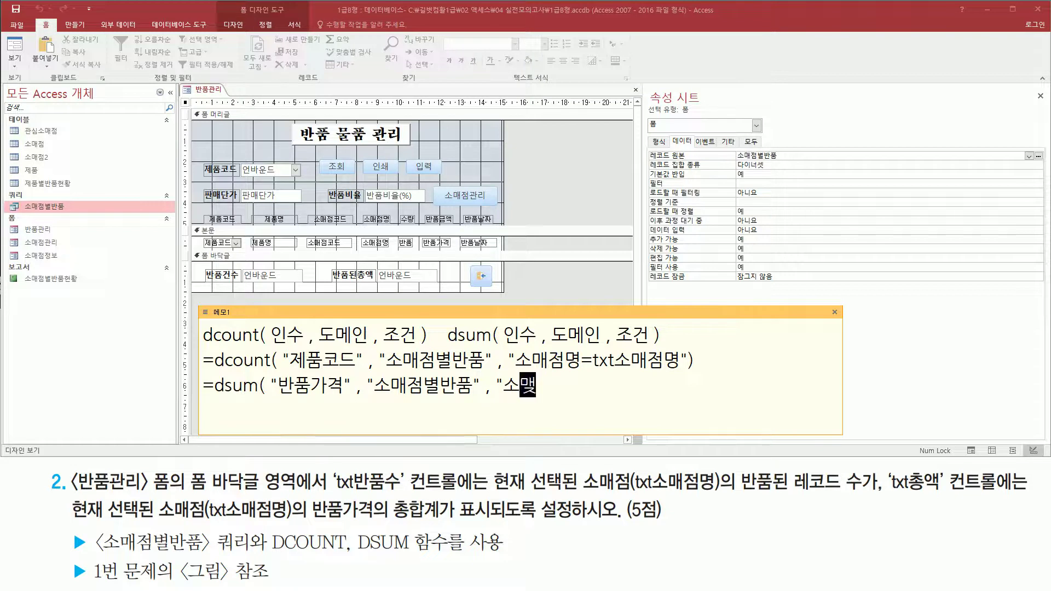
pyautogui.press('BackSpace')
pyautogui.write('=')
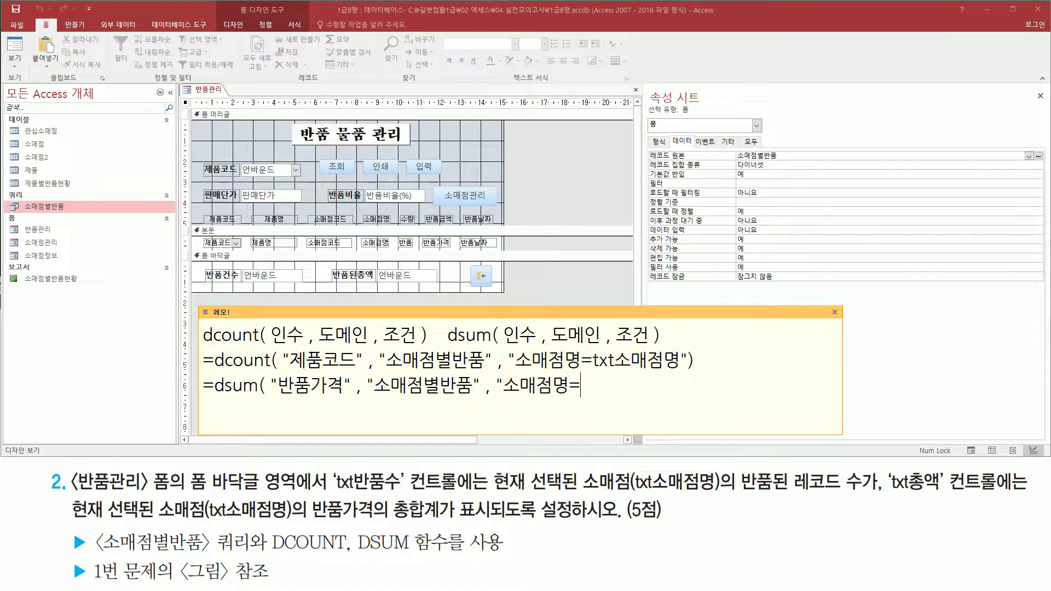
pyautogui.write('txt소매점명')
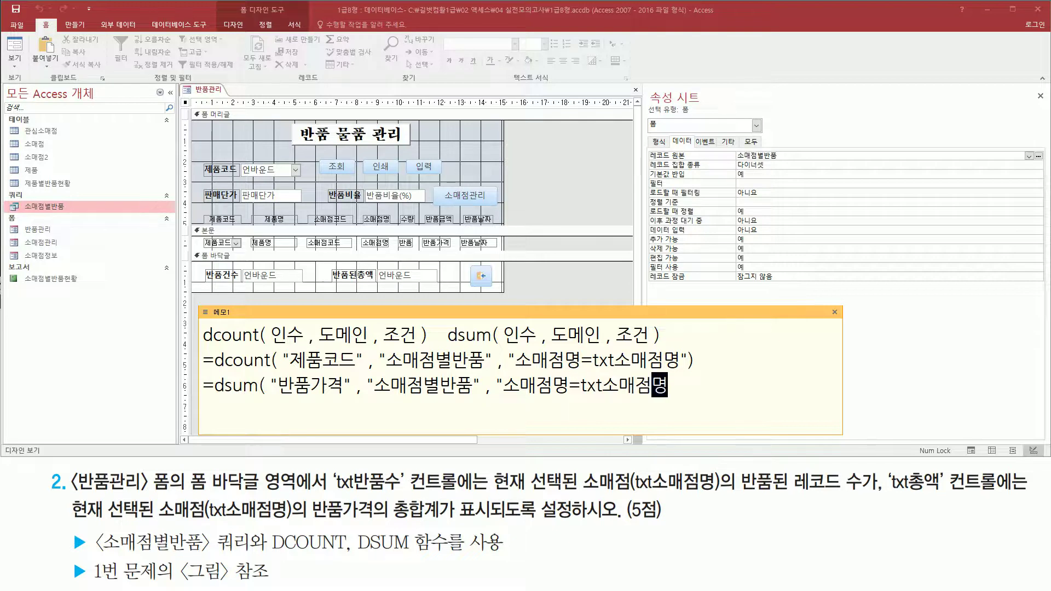
pyautogui.write('"')
pyautogui.press('BackSpace')
pyautogui.write(')')
pyautogui.moveTo(197, 350); pyautogui.dragTo(700, 372)
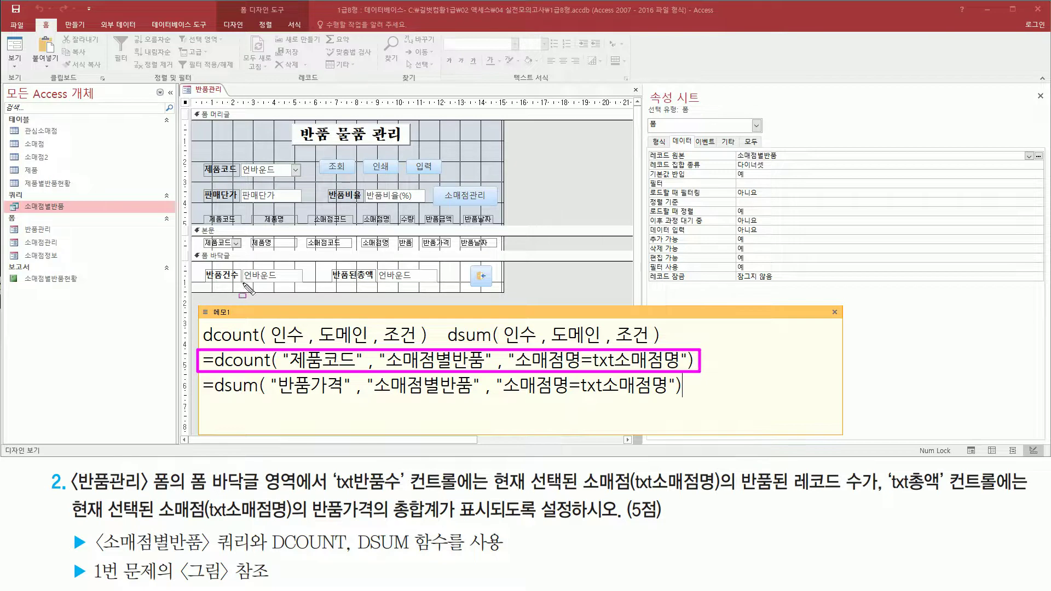
pyautogui.moveTo(244, 282); pyautogui.dragTo(301, 283)
pyautogui.moveTo(201, 398)
pyautogui.mouseDown()
pyautogui.moveTo(673, 399)
pyautogui.moveTo(689, 373)
pyautogui.mouseUp()
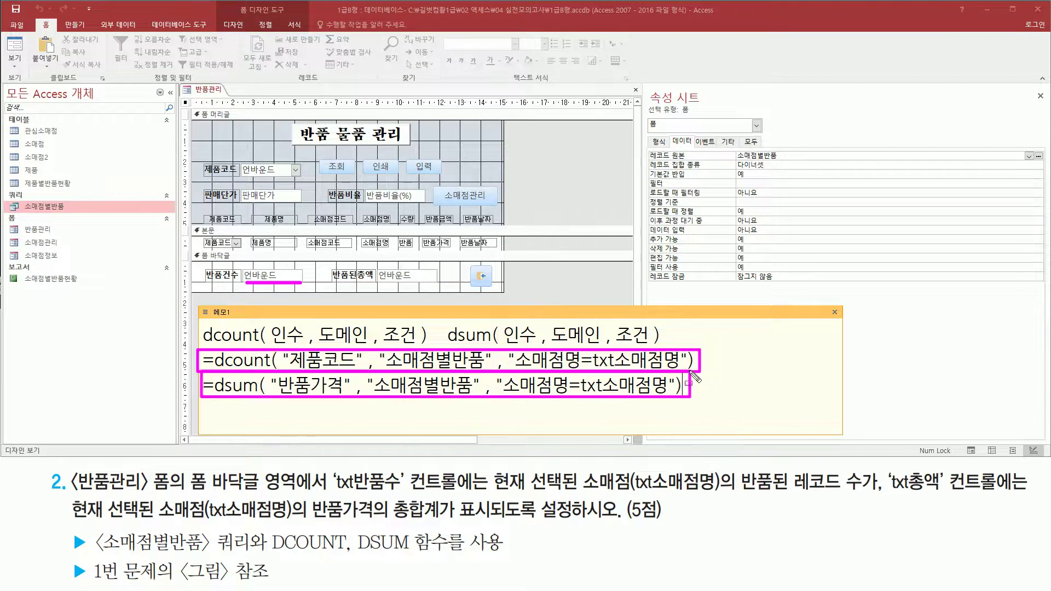
pyautogui.moveTo(380, 283); pyautogui.dragTo(432, 283)
# Set the control source of txt반품수 to =dcount( "제품코드" , "소매점별반품" , "소매점명=txt소매점명")
pyautogui.click(271, 275)
pyautogui.moveTo(237, 267); pyautogui.dragTo(304, 286)
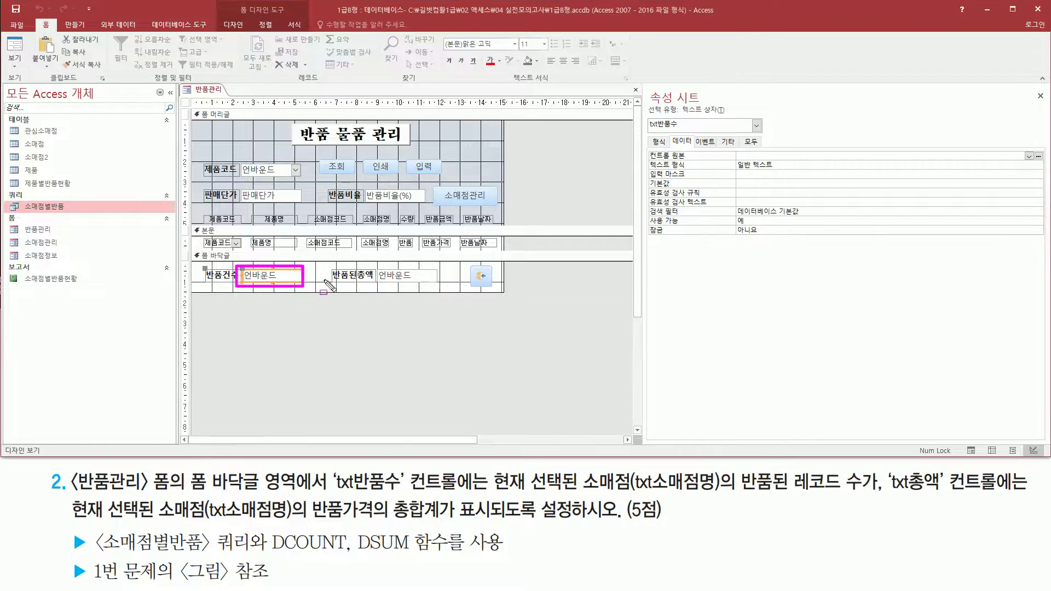
pyautogui.moveTo(673, 135); pyautogui.dragTo(715, 161)
pyautogui.doubleClick(758, 155)
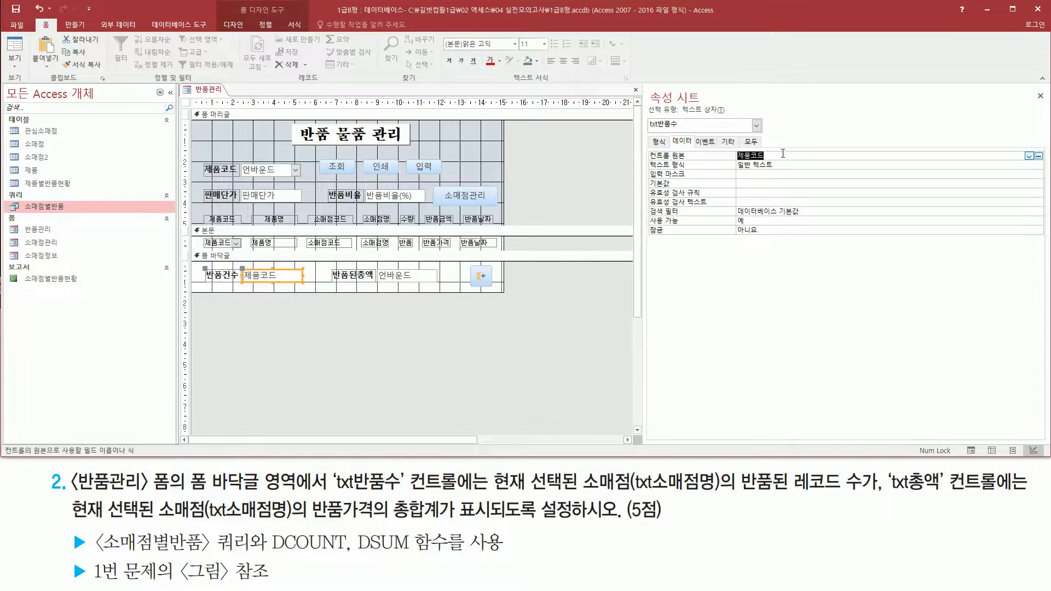
pyautogui.write('=dcount( "제품코드" , "소매점별반품" , "소매점명=txt소매점명")')
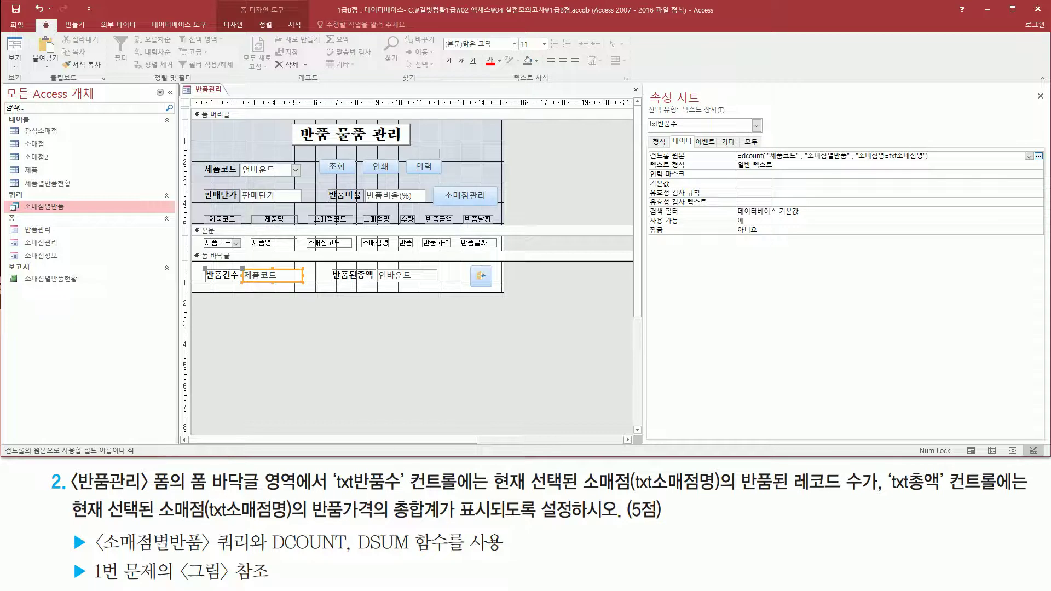
# Set the control source of txt총액 to =dsum( "반품가격" , "소매점별반품" , "소매점명=txt소매점명")
pyautogui.click(383, 272)
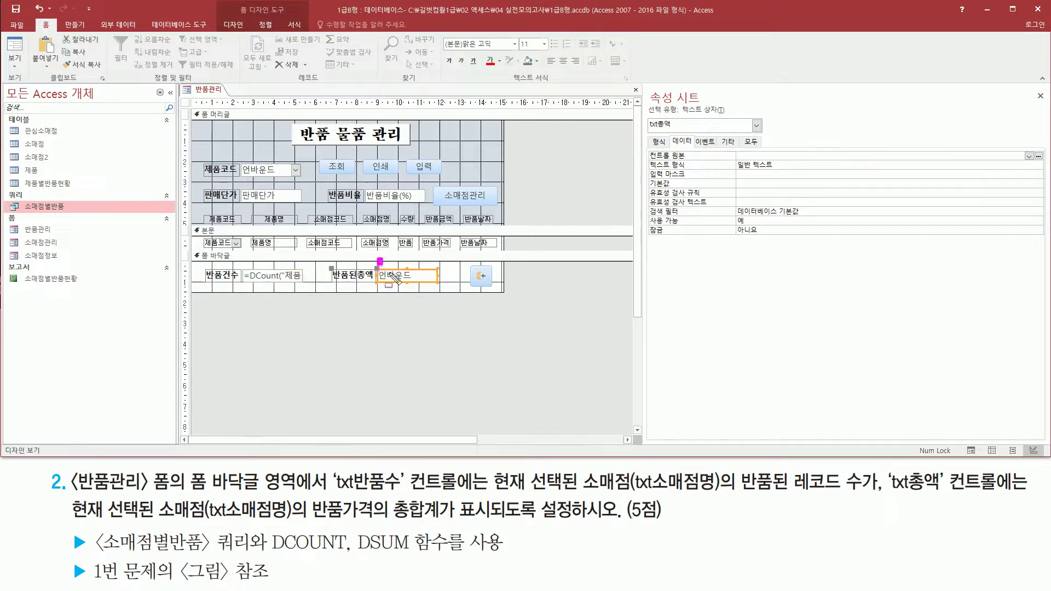
pyautogui.moveTo(669, 147); pyautogui.dragTo(879, 162)
pyautogui.press('Escape')
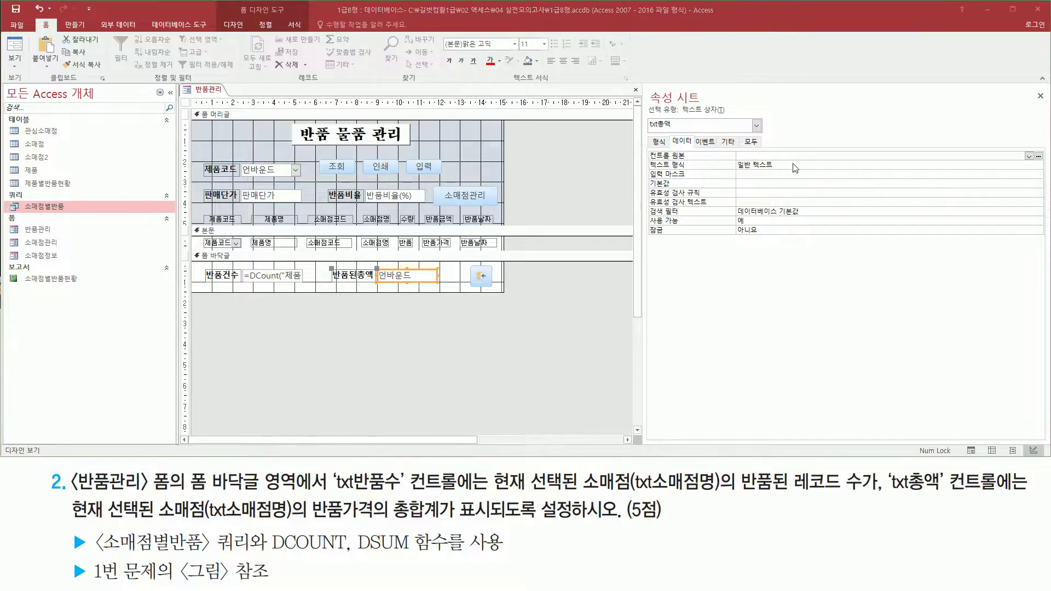
pyautogui.click(790, 155)
pyautogui.write('=dsum( "반품가격" , "소매점별반품" , "소매점명=txt소매점명")')
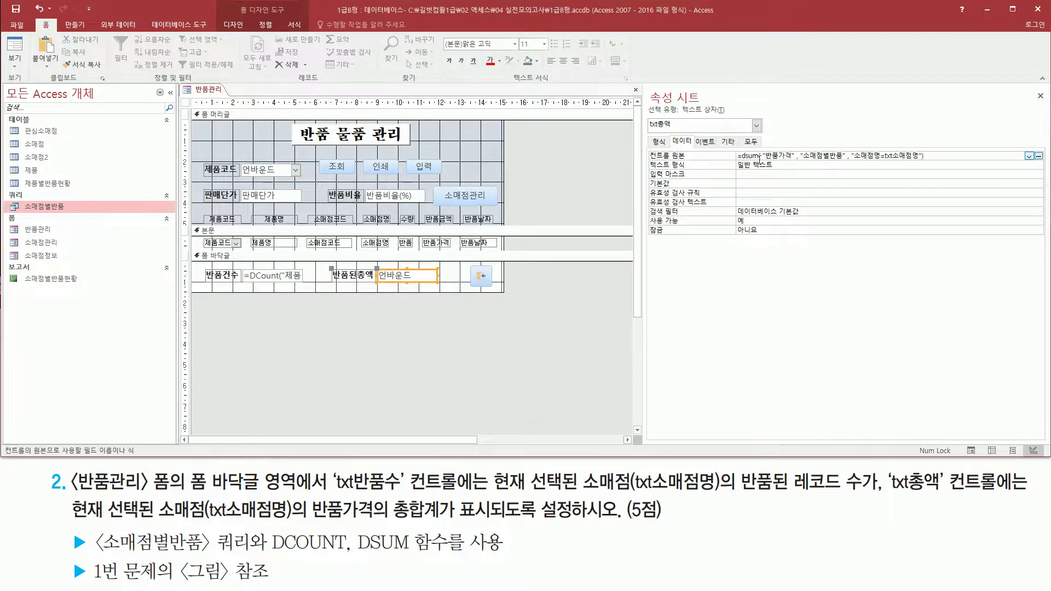
pyautogui.click(827, 166)
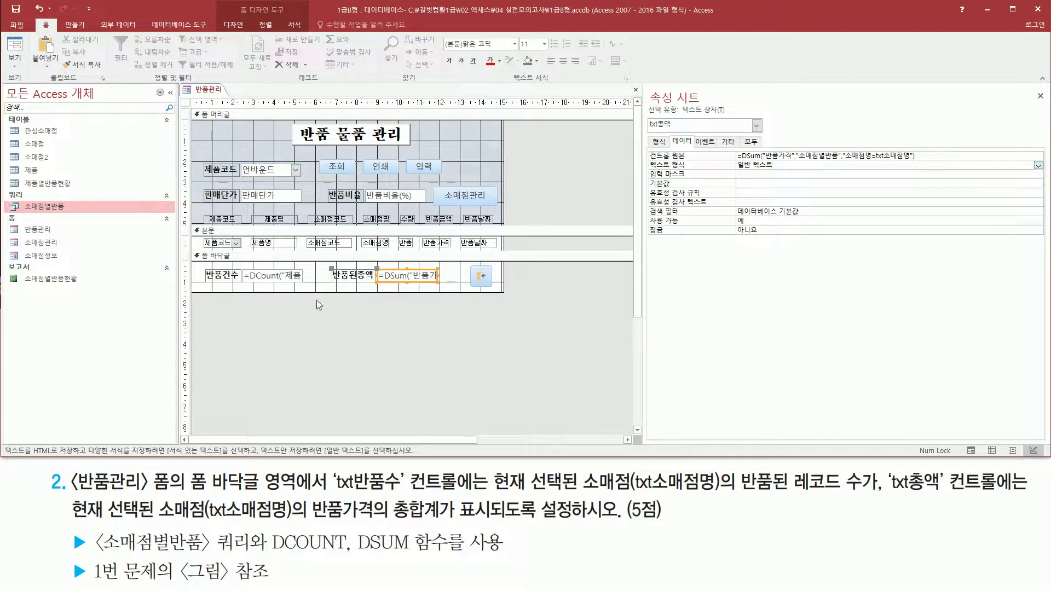
# Switch the form to Form View and check the footer's return count and total for the first record, store I-30
pyautogui.rightClick(522, 155)
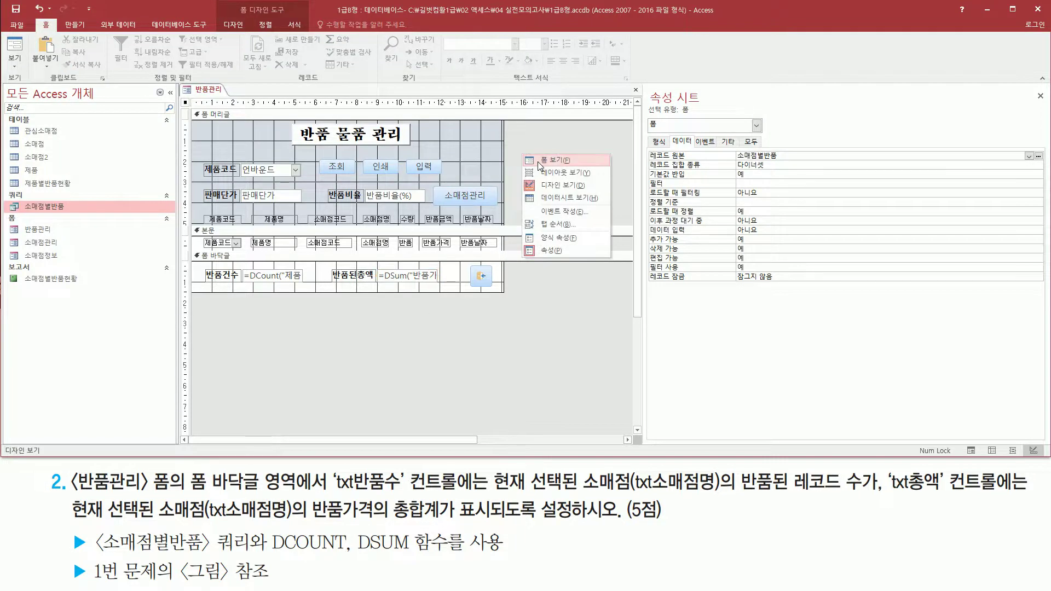
pyautogui.click(545, 160)
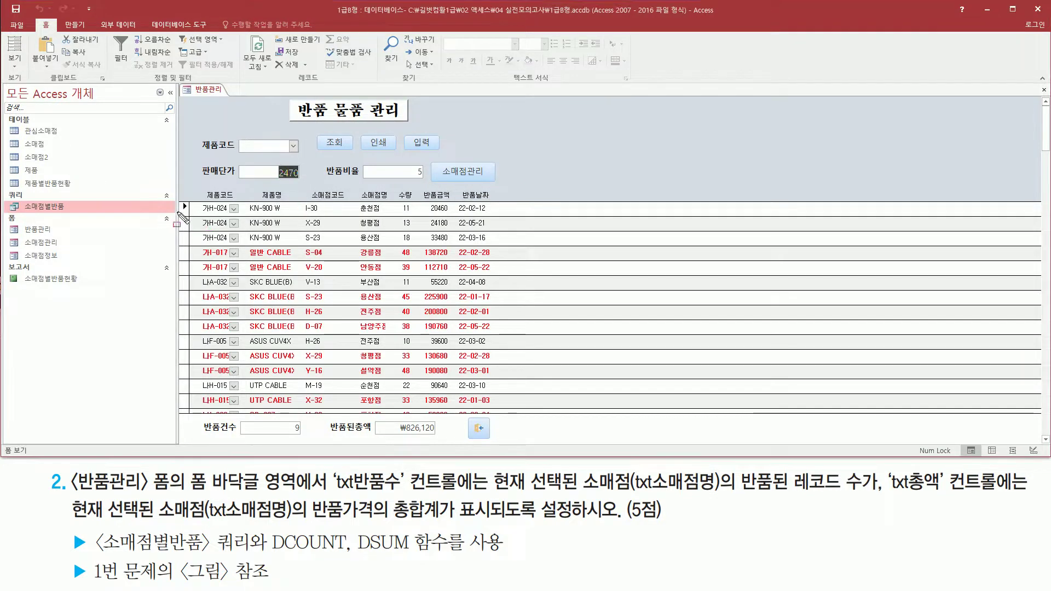
pyautogui.moveTo(178, 212)
pyautogui.mouseDown()
pyautogui.moveTo(189, 214)
pyautogui.moveTo(188, 199)
pyautogui.mouseUp()
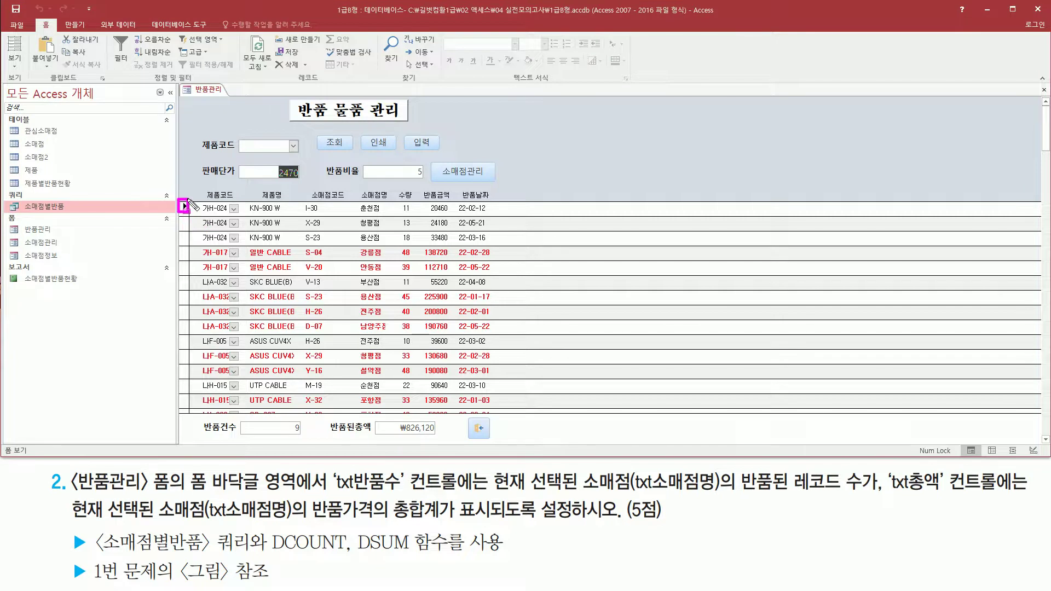
pyautogui.moveTo(300, 201)
pyautogui.mouseDown()
pyautogui.moveTo(306, 215)
pyautogui.moveTo(330, 201)
pyautogui.moveTo(313, 219)
pyautogui.mouseUp()
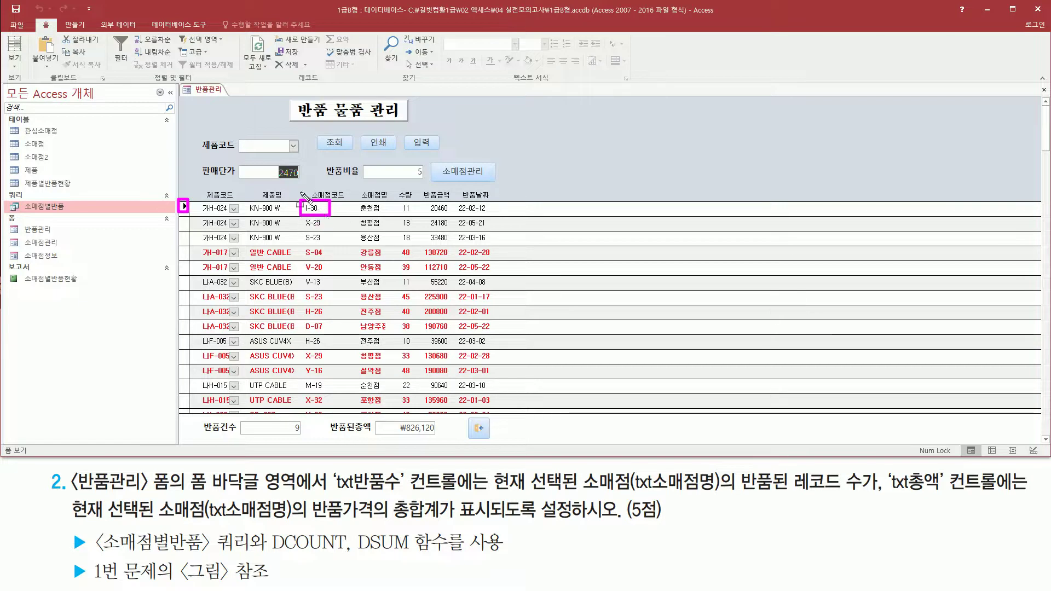
pyautogui.moveTo(240, 437); pyautogui.dragTo(302, 436)
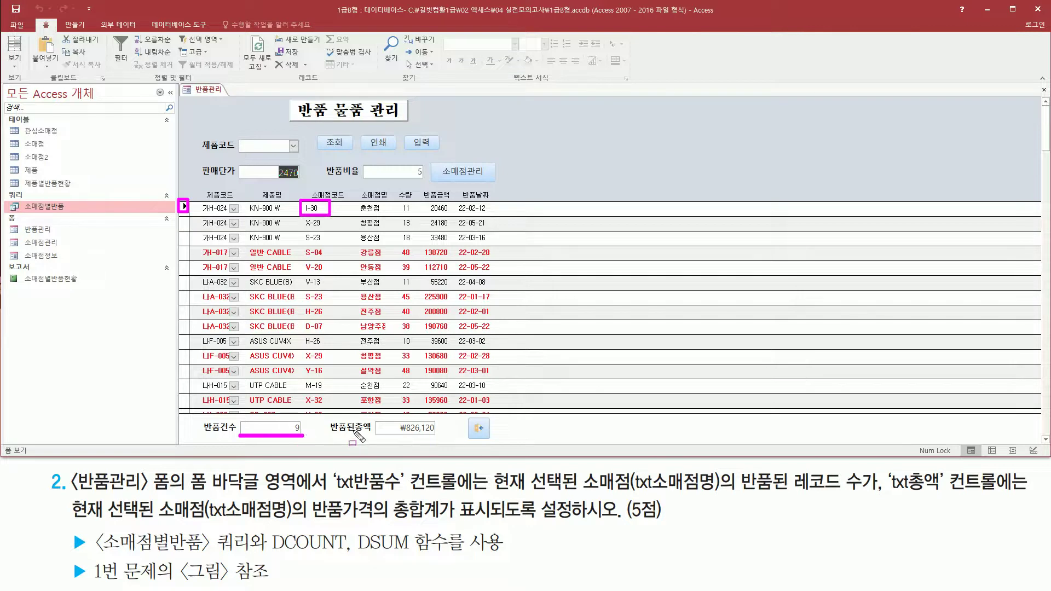
pyautogui.moveTo(383, 436); pyautogui.dragTo(444, 435)
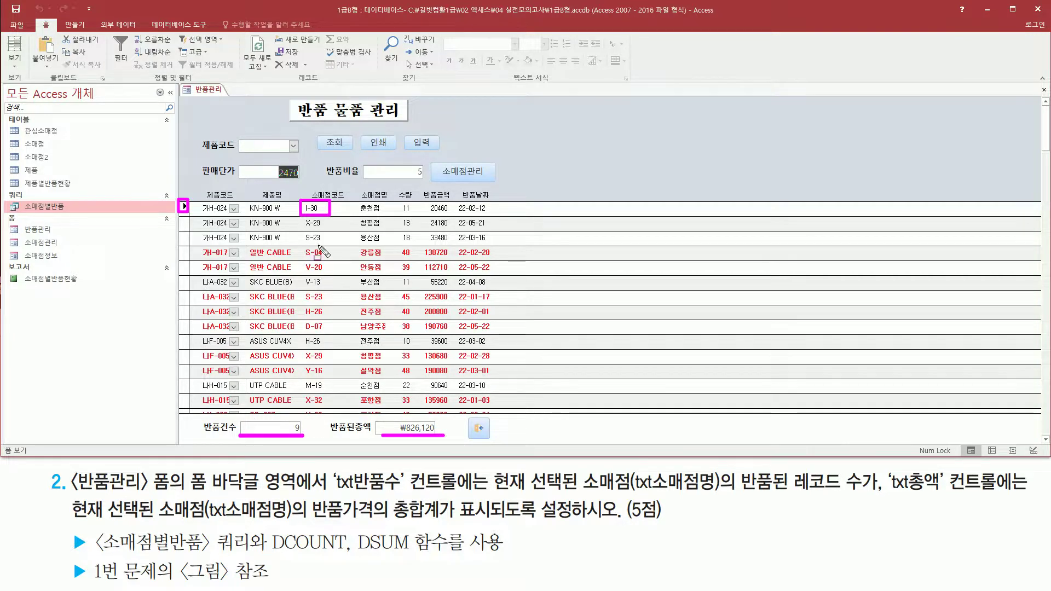
pyautogui.press('Escape')
# Select the second record, store X-29, and check its return count and total in the footer
pyautogui.click(313, 223)
pyautogui.moveTo(299, 216); pyautogui.dragTo(329, 232)
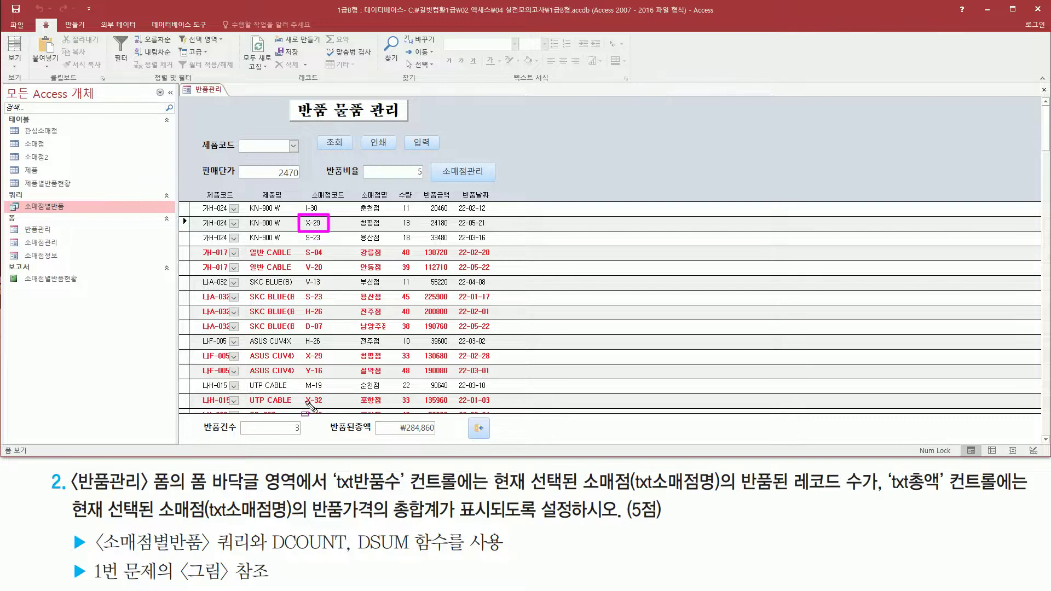
pyautogui.moveTo(288, 437); pyautogui.dragTo(307, 438)
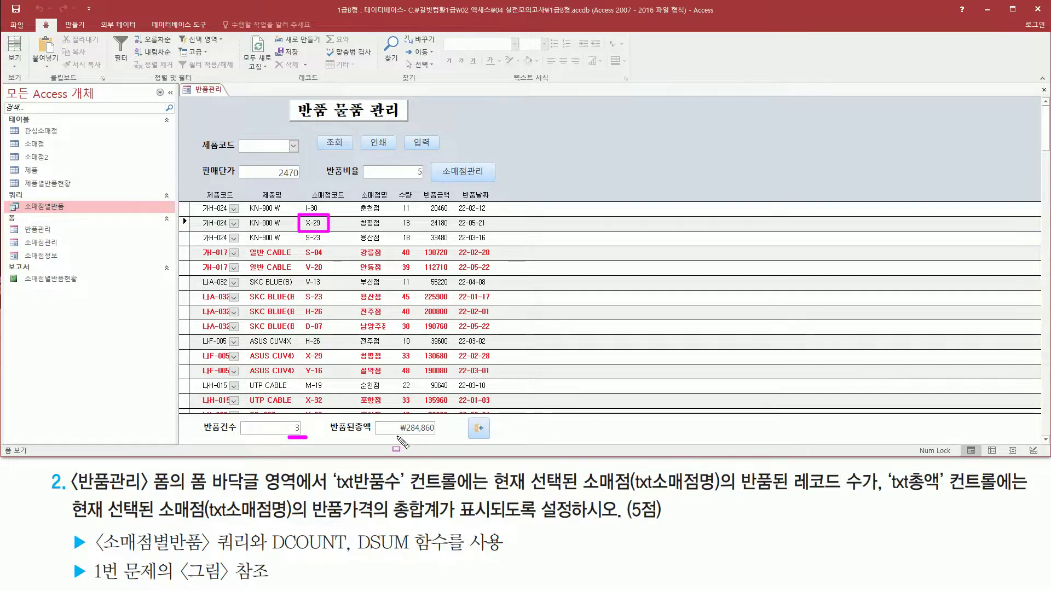
pyautogui.moveTo(398, 435); pyautogui.dragTo(444, 435)
pyautogui.press('Escape')
# Select the third record, store S-23, and check its return count and total in the footer
pyautogui.click(314, 238)
pyautogui.hotkey('ctrl', '2')
pyautogui.moveTo(298, 232); pyautogui.dragTo(334, 244)
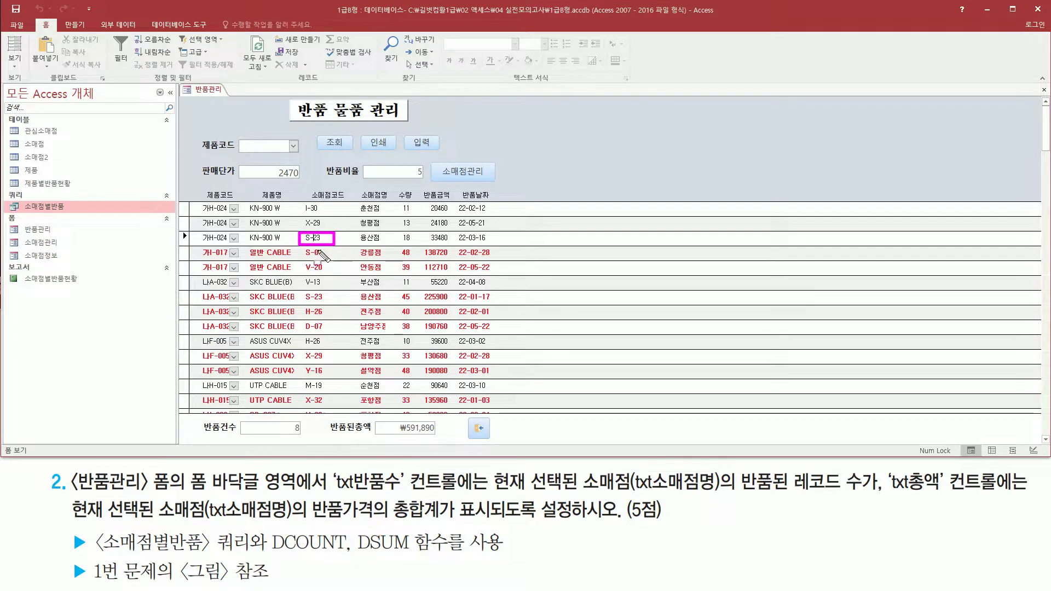
pyautogui.moveTo(288, 436); pyautogui.dragTo(304, 437)
pyautogui.moveTo(389, 437); pyautogui.dragTo(437, 437)
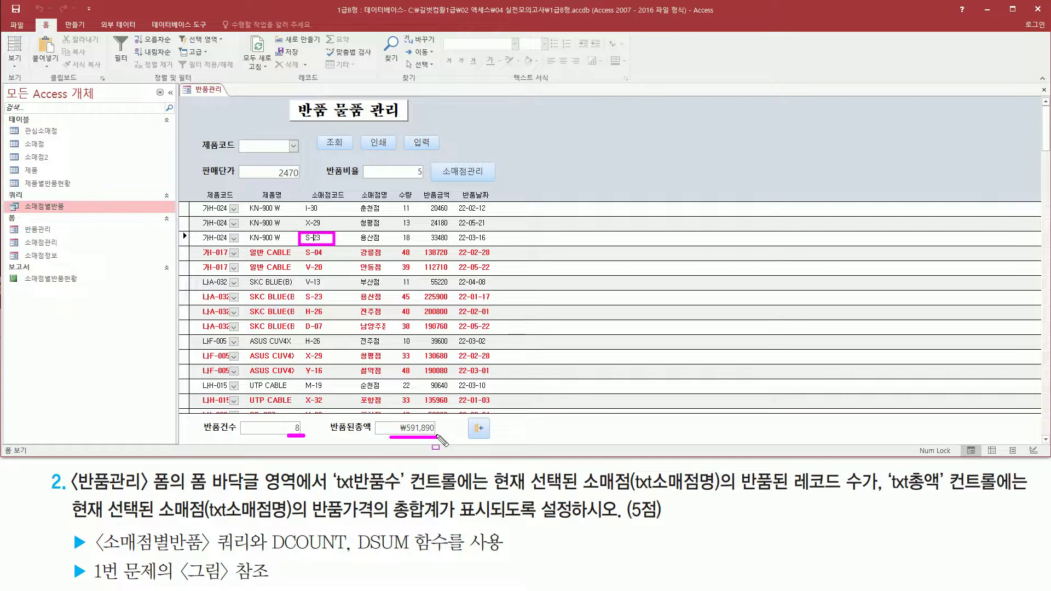
pyautogui.press('Escape')
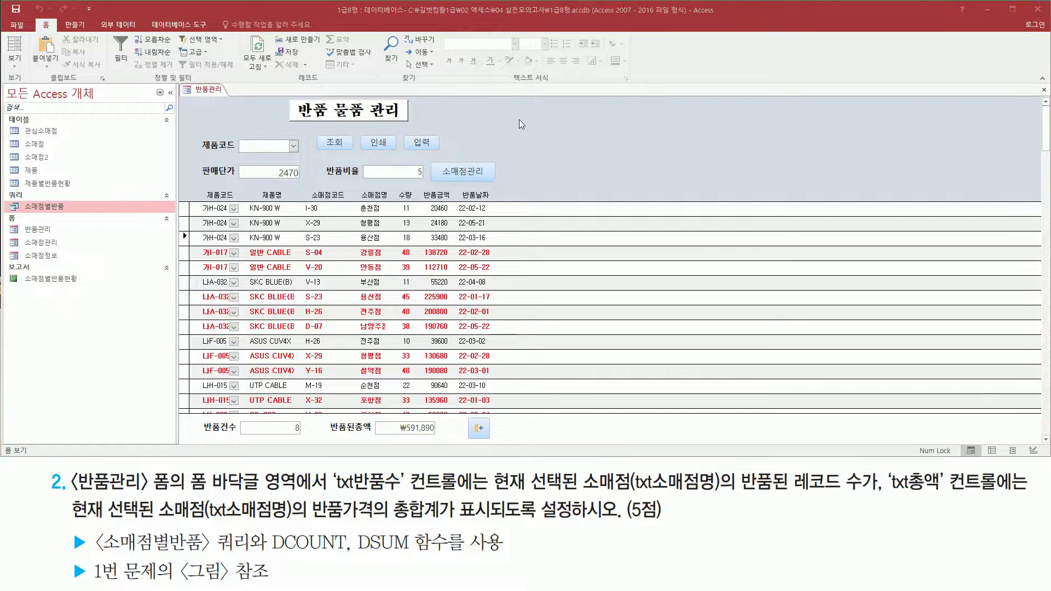
# Return the form to Design View and bring up the memo holding the DCOUNT and DSUM formulas
pyautogui.rightClick(519, 119)
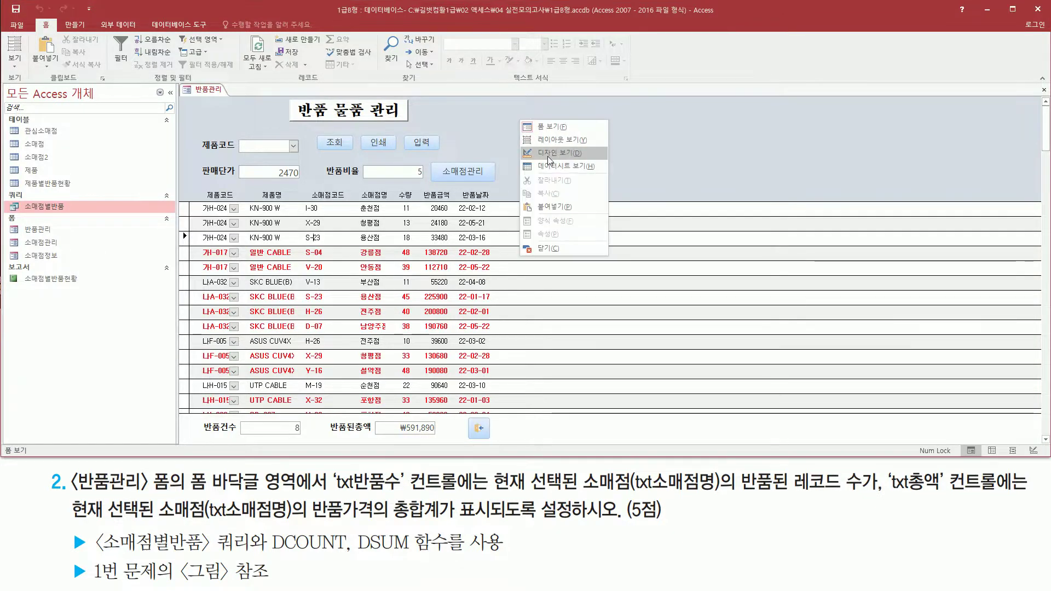
pyautogui.click(547, 156)
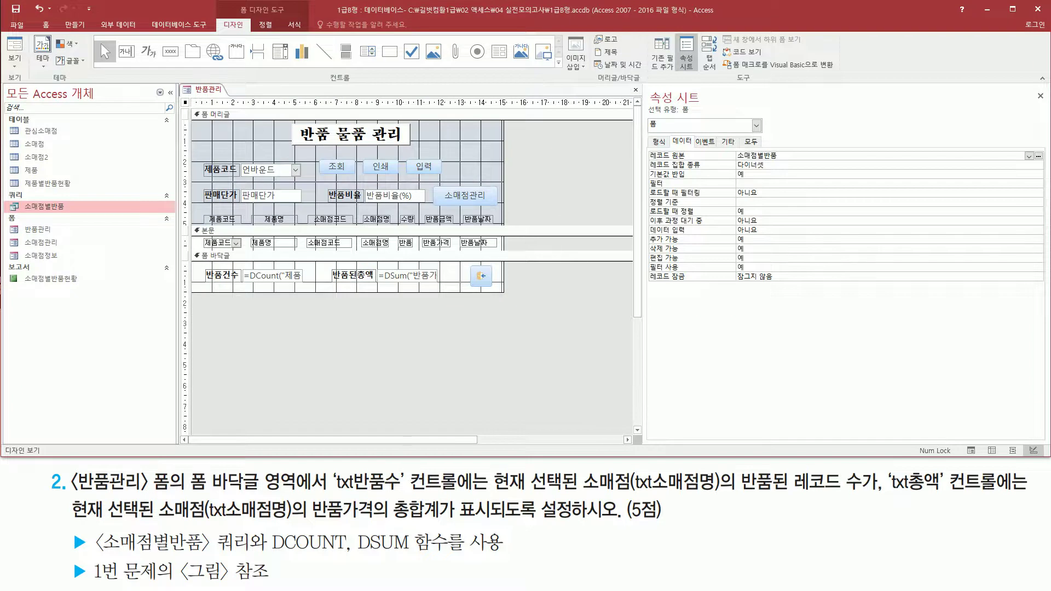
pyautogui.hotkey('alt', 'Tab')
pyautogui.moveTo(207, 345)
pyautogui.mouseDown()
pyautogui.moveTo(240, 400)
pyautogui.moveTo(748, 404)
pyautogui.mouseUp()
pyautogui.moveTo(218, 394); pyautogui.dragTo(361, 398)
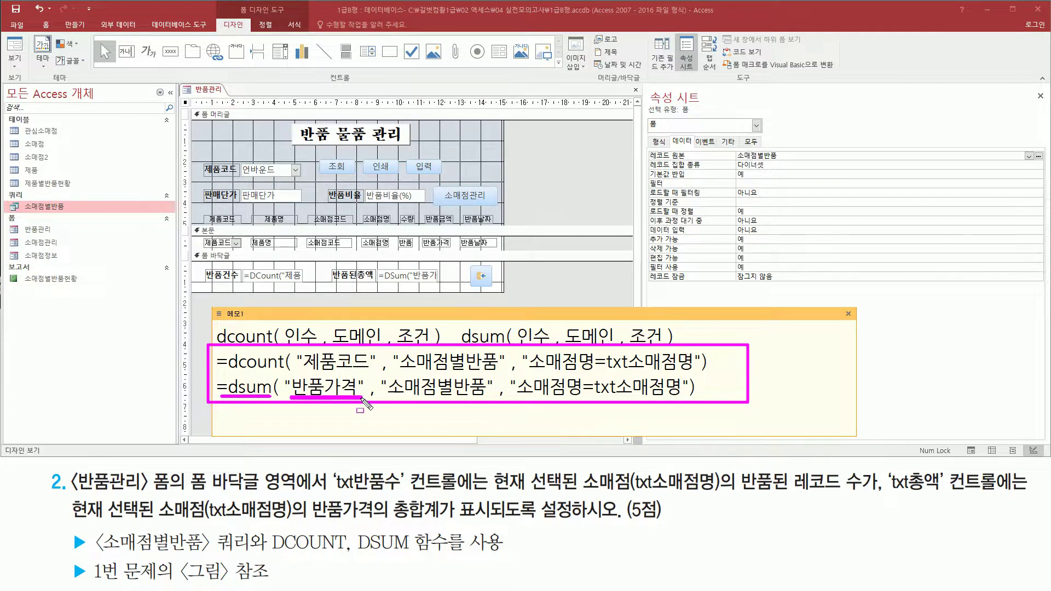
pyautogui.moveTo(290, 398); pyautogui.dragTo(358, 379)
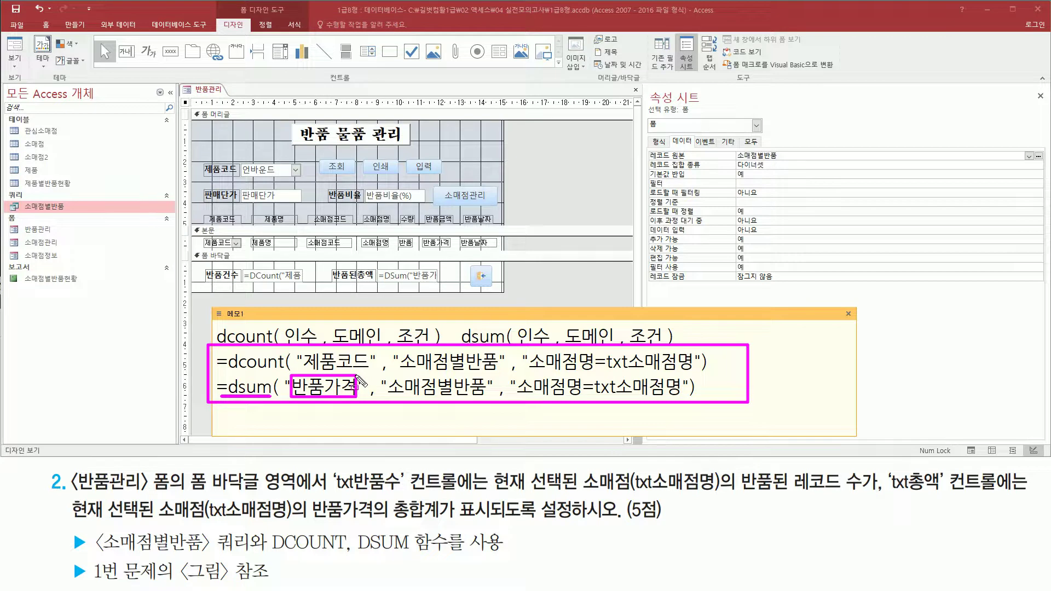
pyautogui.press('e')
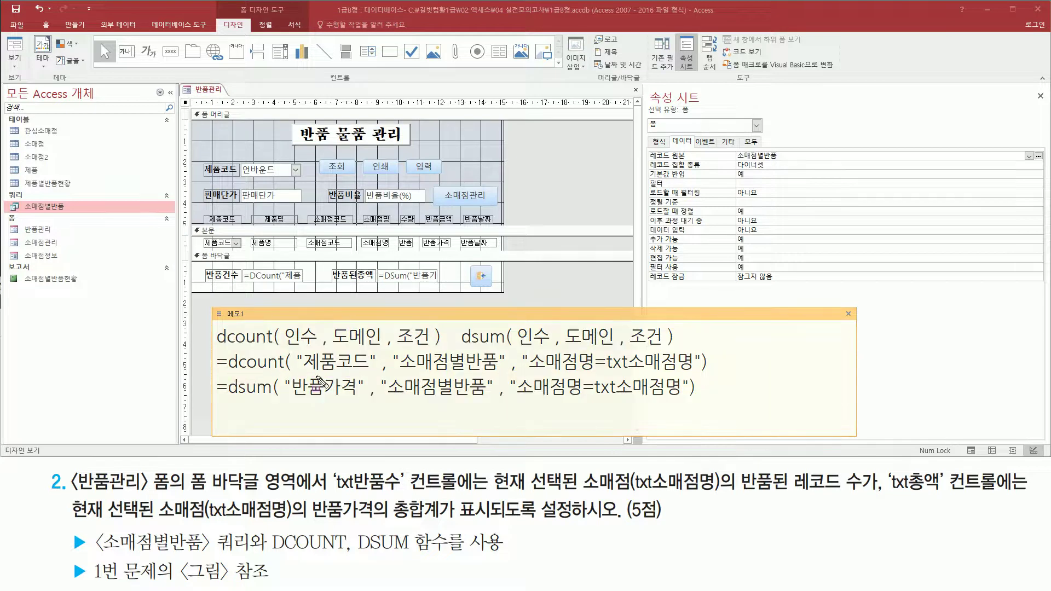
pyautogui.moveTo(523, 374); pyautogui.dragTo(698, 374)
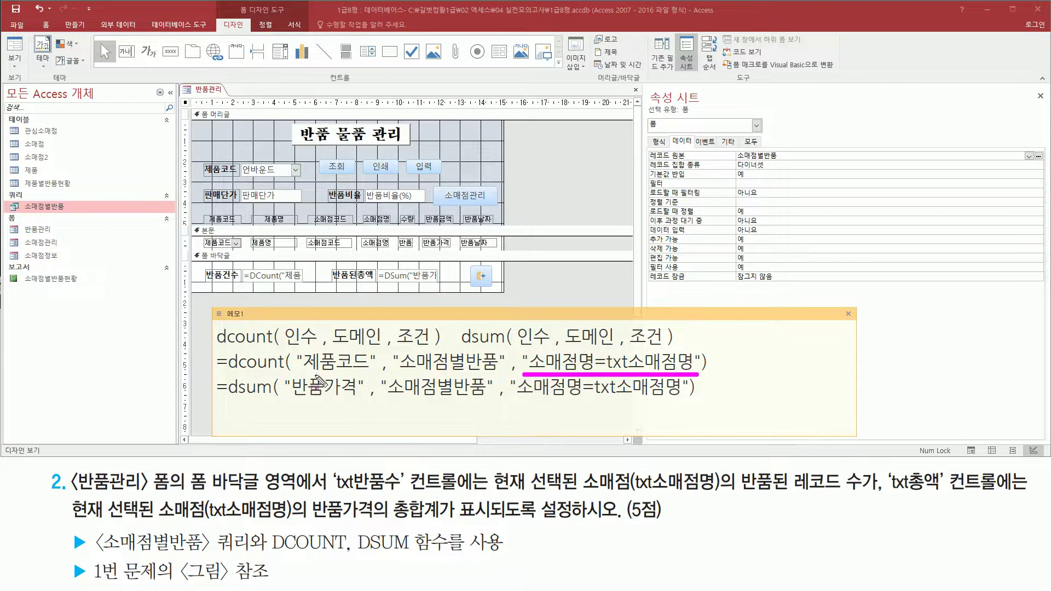
pyautogui.moveTo(230, 372); pyautogui.dragTo(368, 374)
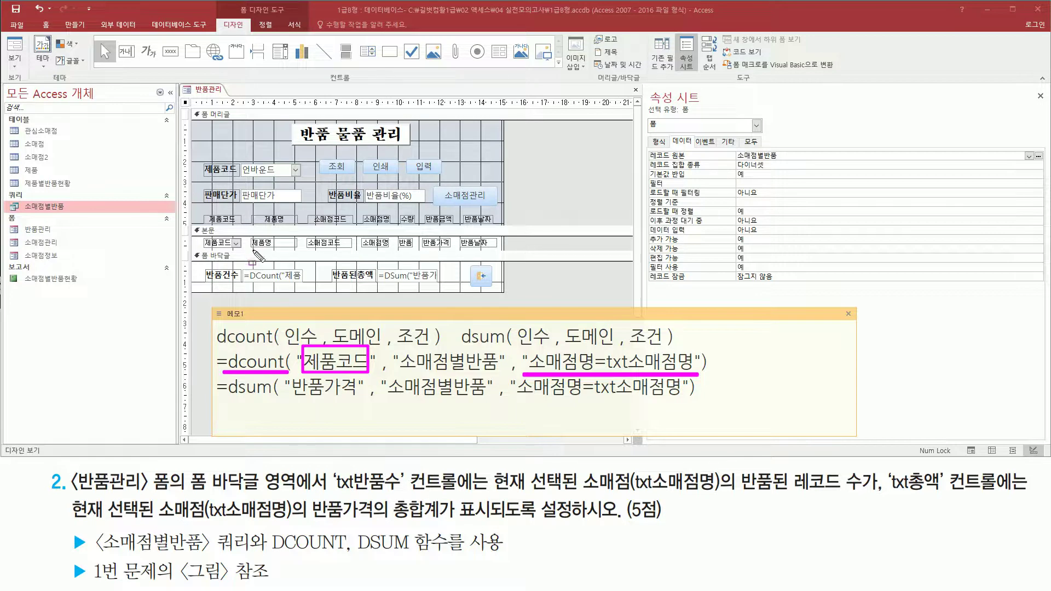
pyautogui.moveTo(253, 249); pyautogui.dragTo(347, 250)
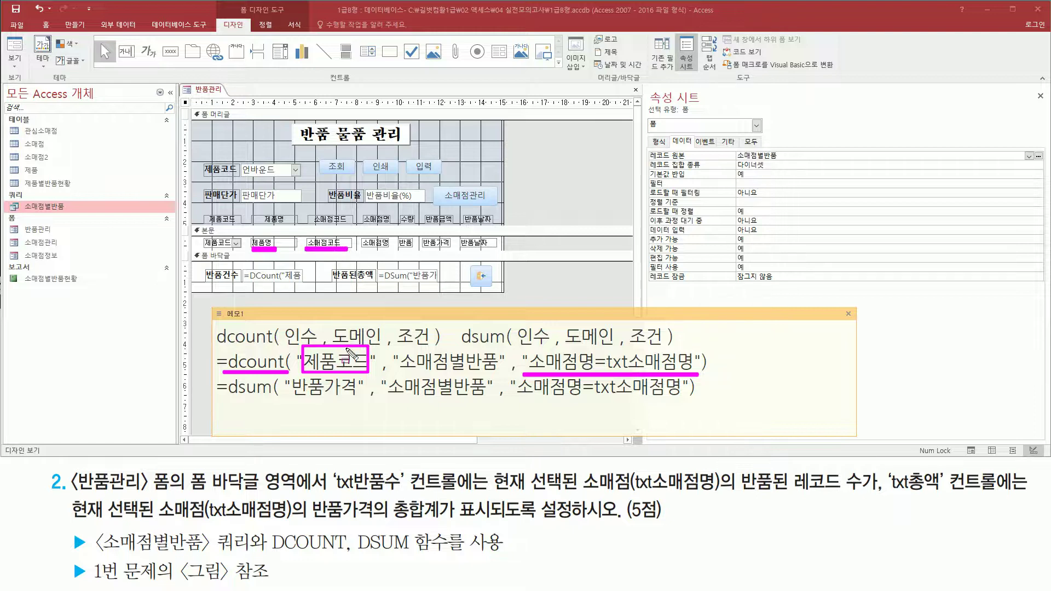
pyautogui.moveTo(366, 247); pyautogui.dragTo(388, 248)
pyautogui.moveTo(400, 247); pyautogui.dragTo(496, 247)
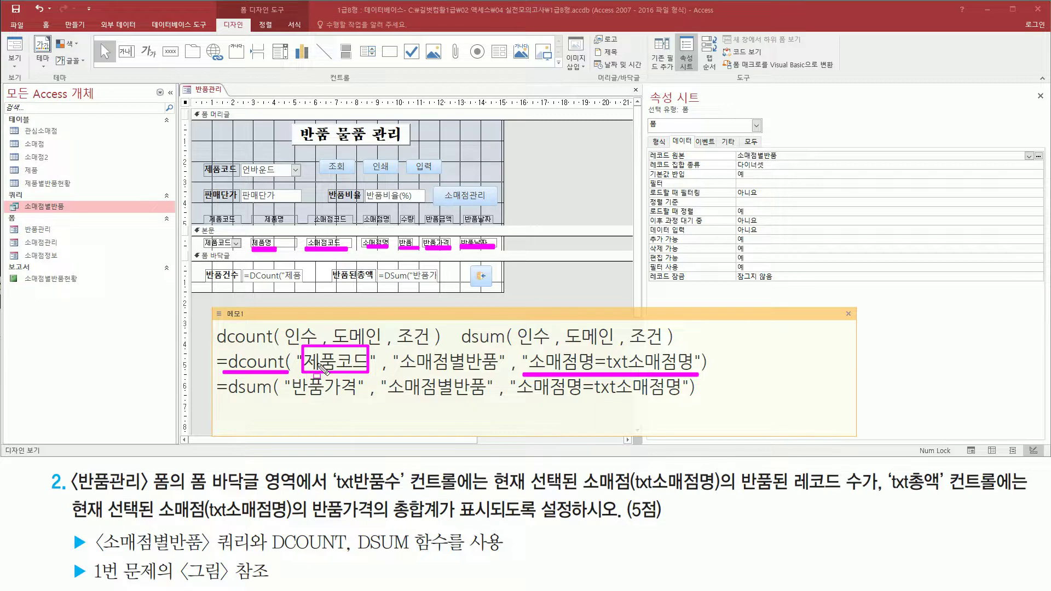
pyautogui.press('Escape')
# Copy the memo's DCOUNT formula onto a new line below the DSUM formula
pyautogui.doubleClick(336, 362)
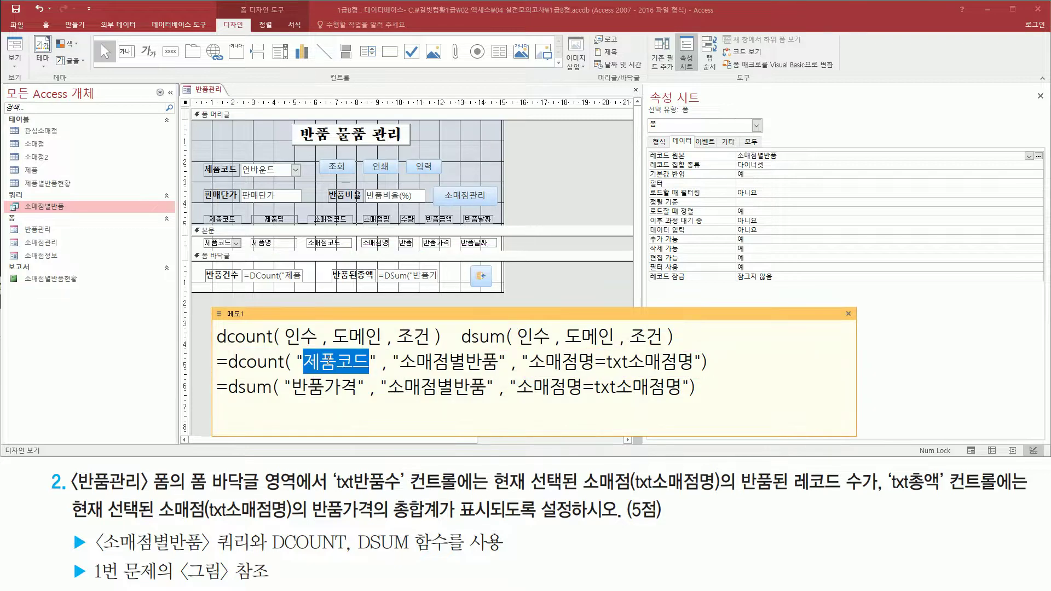
pyautogui.tripleClick(631, 359)
pyautogui.hotkey('ctrl', 'c')
pyautogui.click(723, 385)
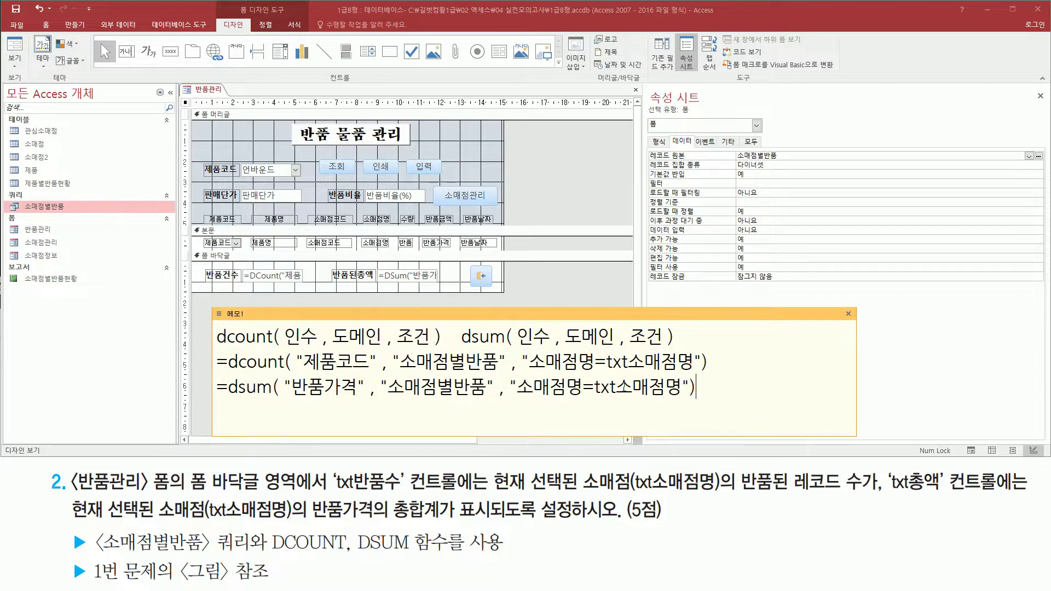
pyautogui.press('Return')
pyautogui.hotkey('ctrl', 'v')
# Replace the first argument of the copied DCOUNT formula with "반품날짜"
pyautogui.scroll(1, 547, 383)
pyautogui.hotkey('shift', 'Right')
pyautogui.hotkey('shift', 'Right')
pyautogui.hotkey('shift', 'Right')
pyautogui.hotkey('shift', 'Right')
pyautogui.write('반품날짜')
pyautogui.press('Right')
# Replace the txt반품수 text box's control source with the memo's DCOUNT formula that uses "반품날짜" as its first argument
pyautogui.hotkey('shift', 'End')
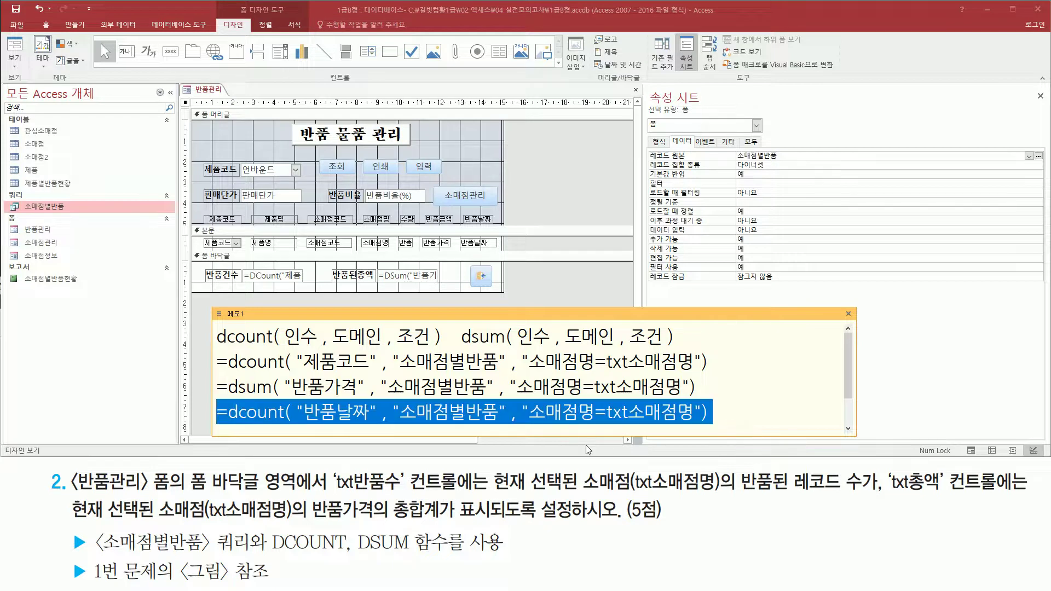
pyautogui.click(359, 415)
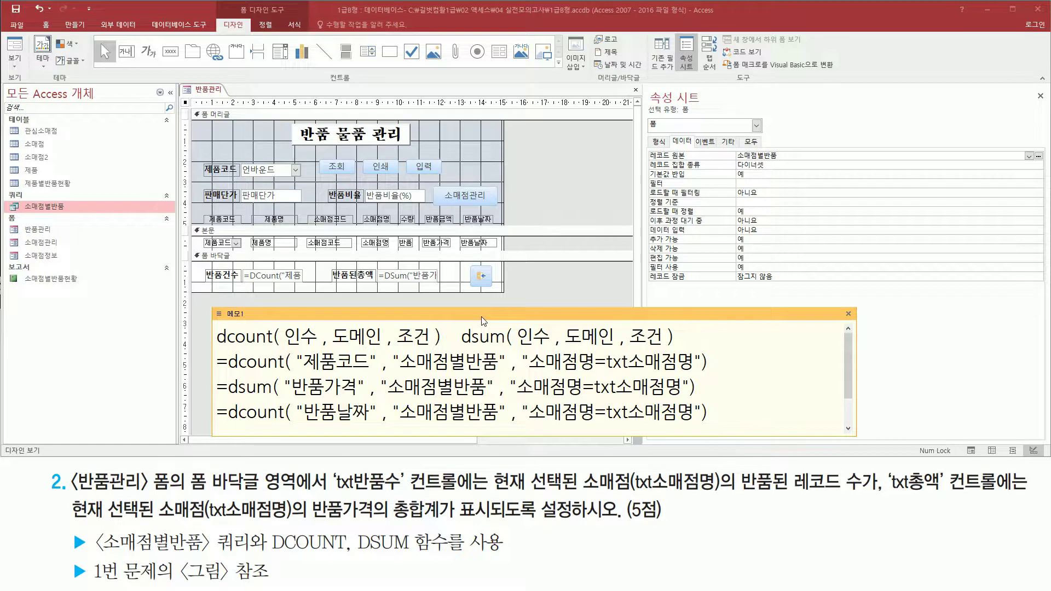
pyautogui.click(253, 272)
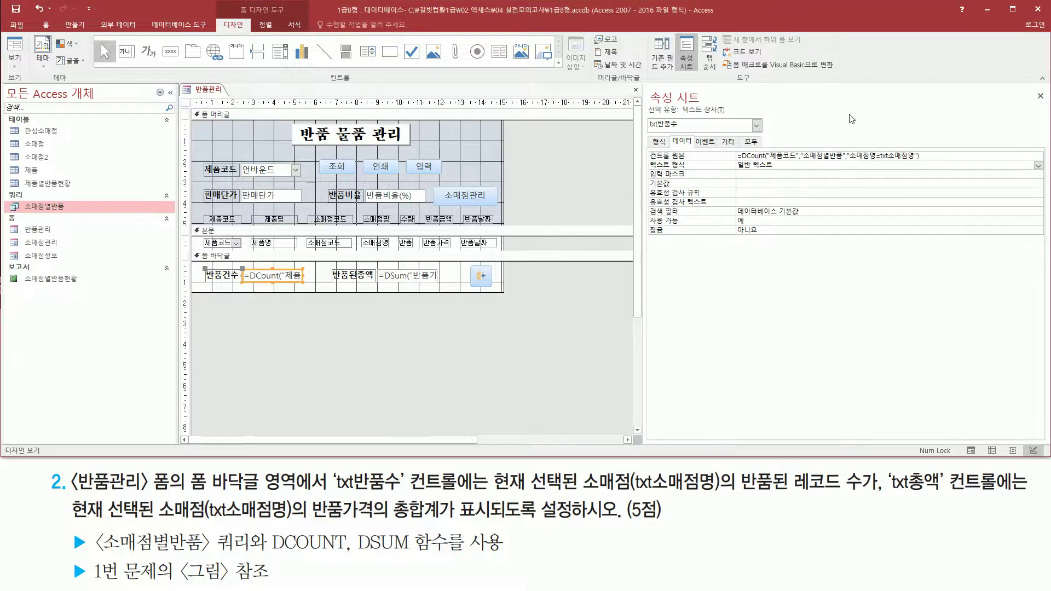
pyautogui.click(896, 154)
pyautogui.moveTo(930, 155); pyautogui.dragTo(482, 144)
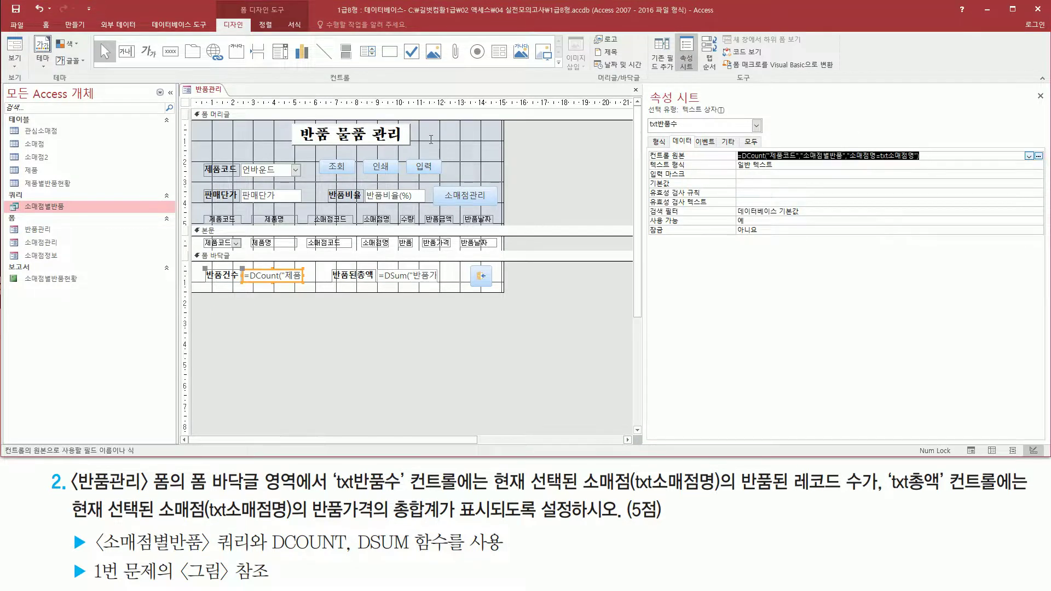
pyautogui.press('Delete')
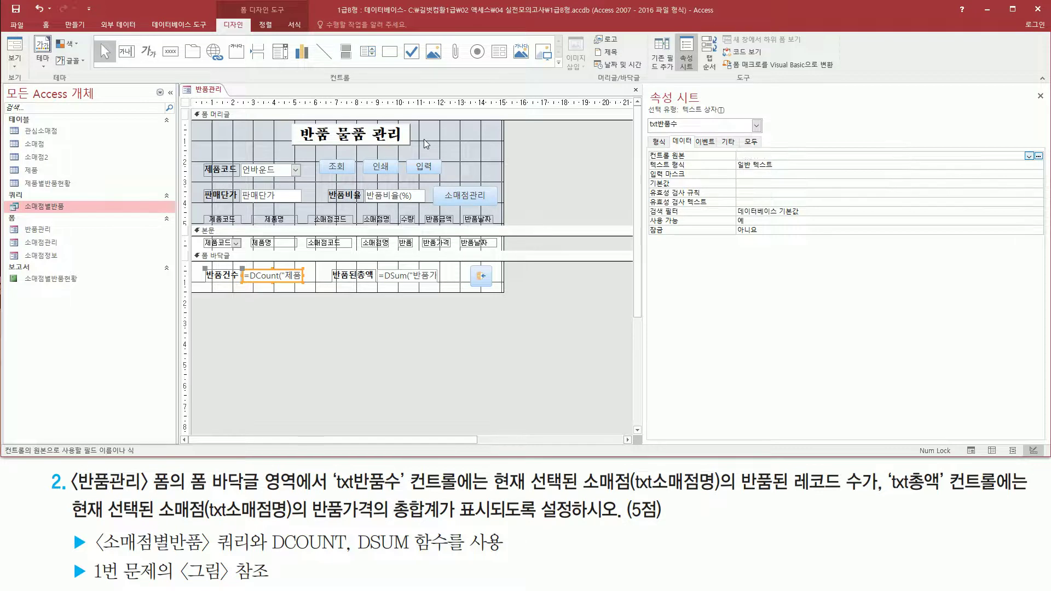
pyautogui.hotkey('ctrl', 'v')
pyautogui.hotkey('ctrl', 'shift', 'd')
pyautogui.moveTo(764, 165)
pyautogui.mouseDown()
pyautogui.moveTo(805, 166)
pyautogui.moveTo(803, 133)
pyautogui.mouseUp()
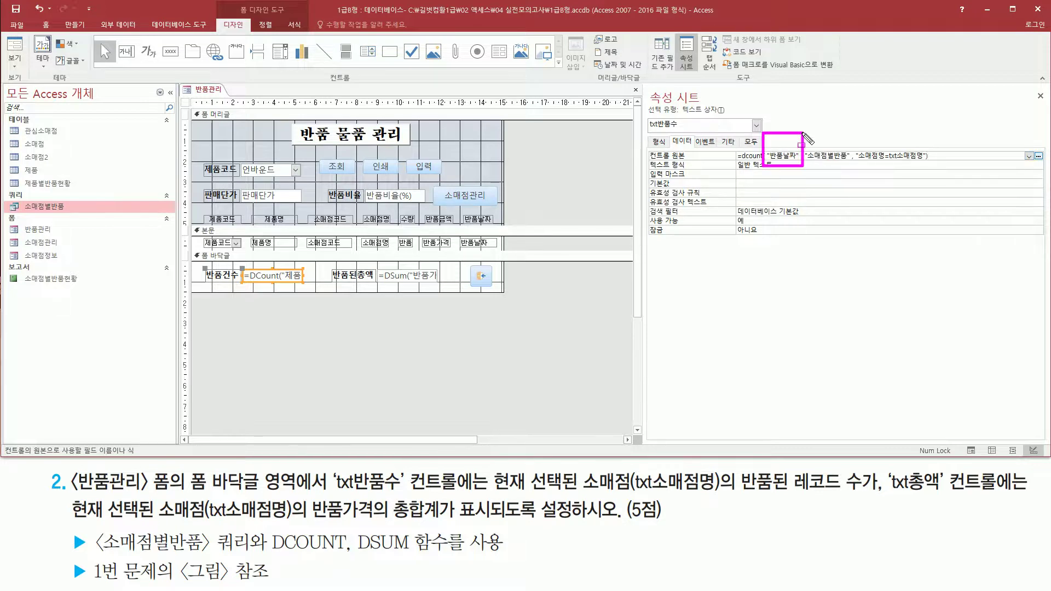
pyautogui.press('Escape')
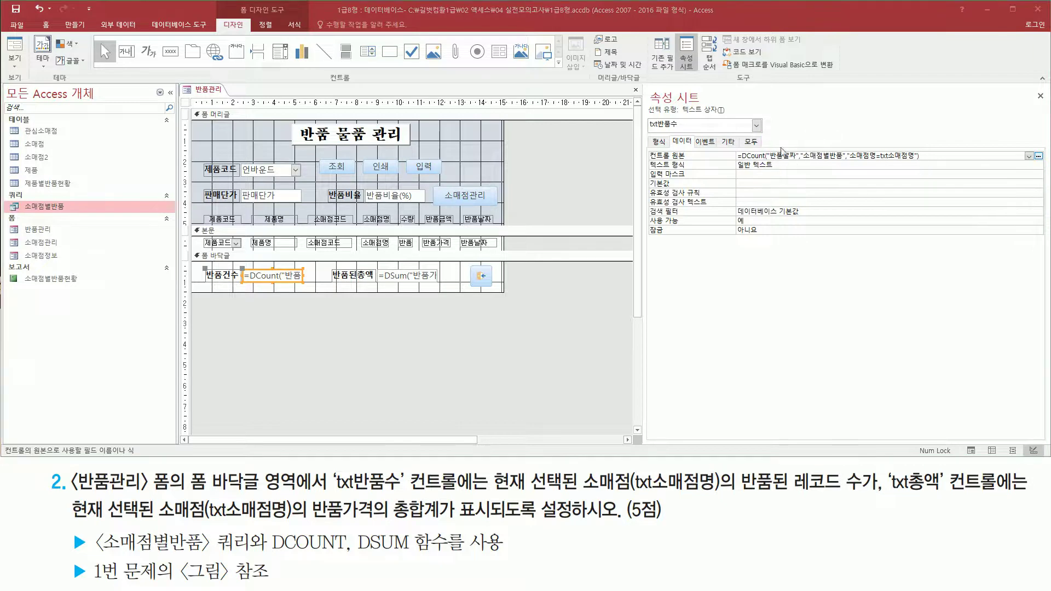
# Show the form in Form View, select the third record, store S-23, and check its return count in the footer
pyautogui.click(15, 48)
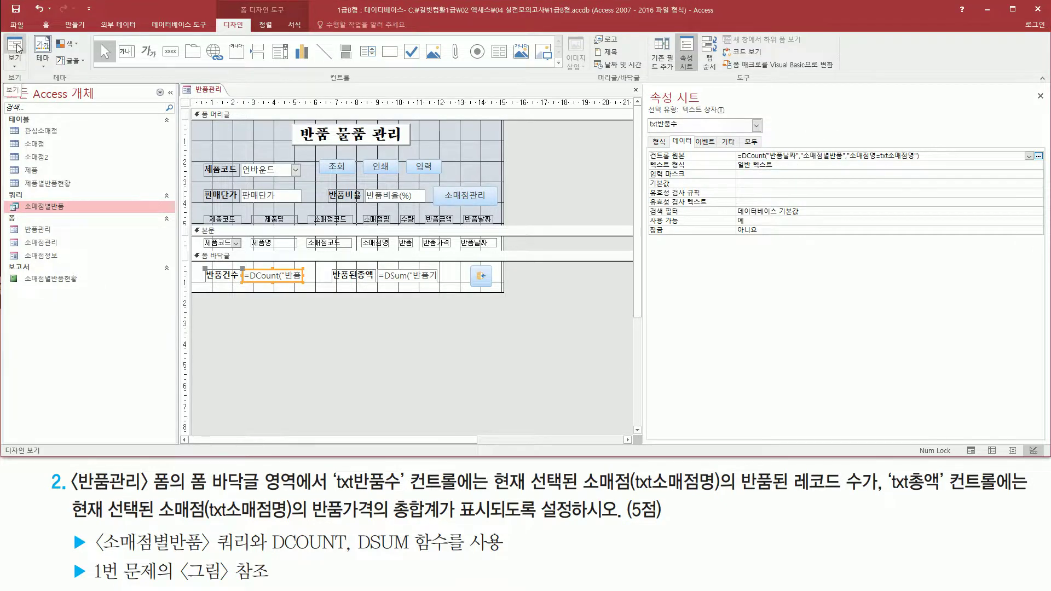
pyautogui.click(184, 240)
pyautogui.hotkey('ctrl', 'shift', 'd')
pyautogui.moveTo(298, 232); pyautogui.dragTo(327, 244)
pyautogui.moveTo(290, 436); pyautogui.dragTo(305, 437)
pyautogui.hotkey('ctrl', 'shift', 'd')
# Check the footer's return count for the second record, store X-29, and for the first record, store I-30
pyautogui.click(317, 222)
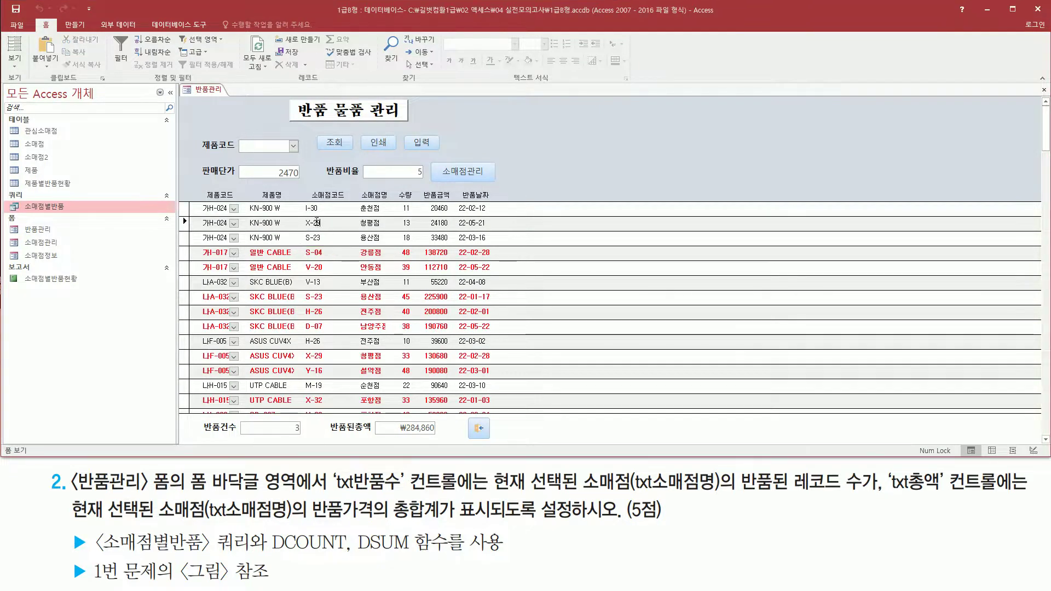
pyautogui.moveTo(301, 214); pyautogui.dragTo(324, 236)
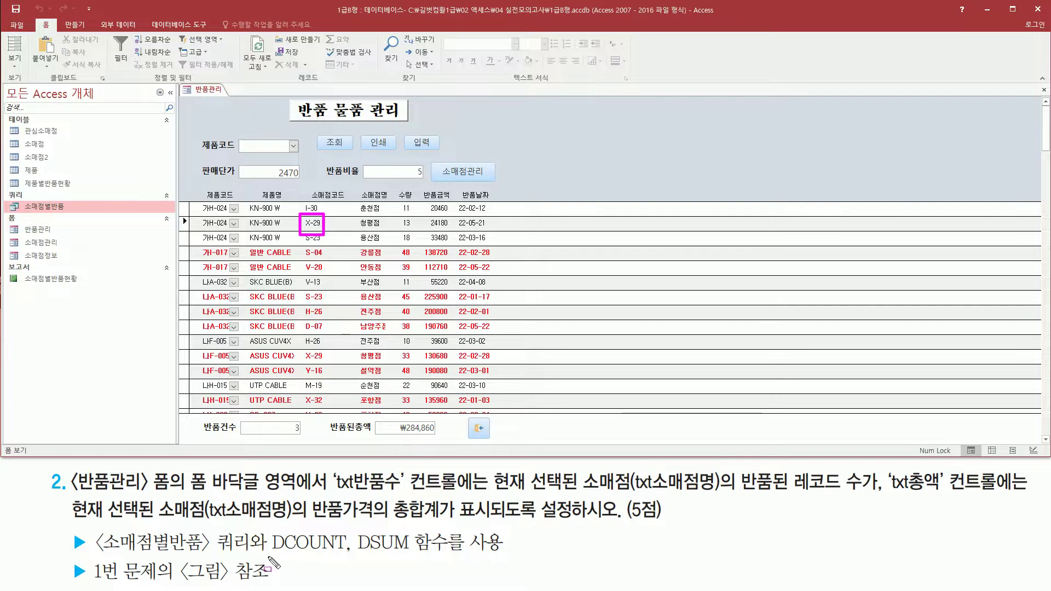
pyautogui.moveTo(287, 436); pyautogui.dragTo(305, 436)
pyautogui.press('Escape')
pyautogui.click(312, 208)
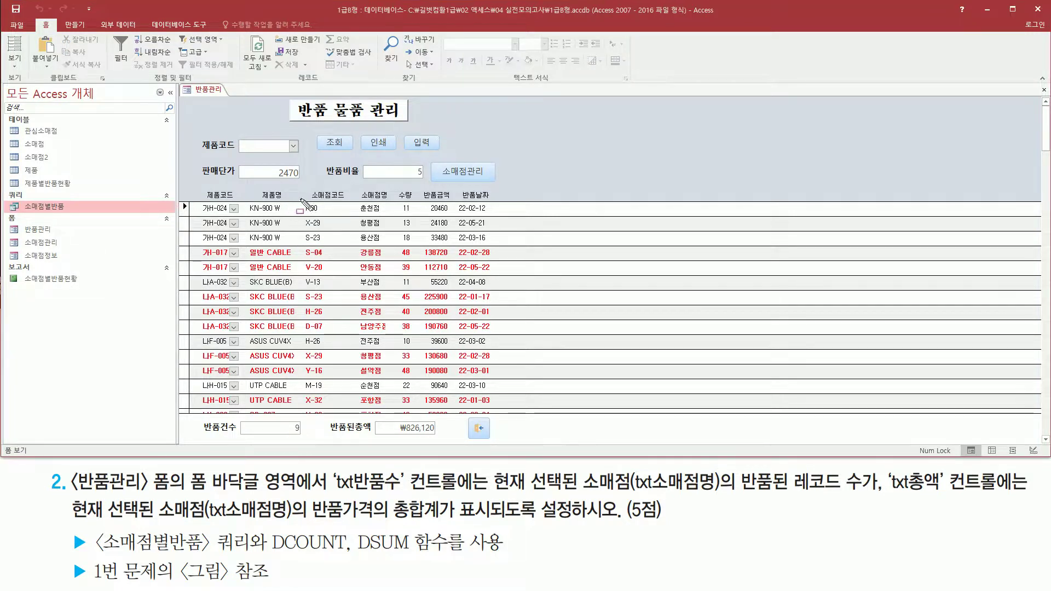
pyautogui.moveTo(300, 199); pyautogui.dragTo(326, 217)
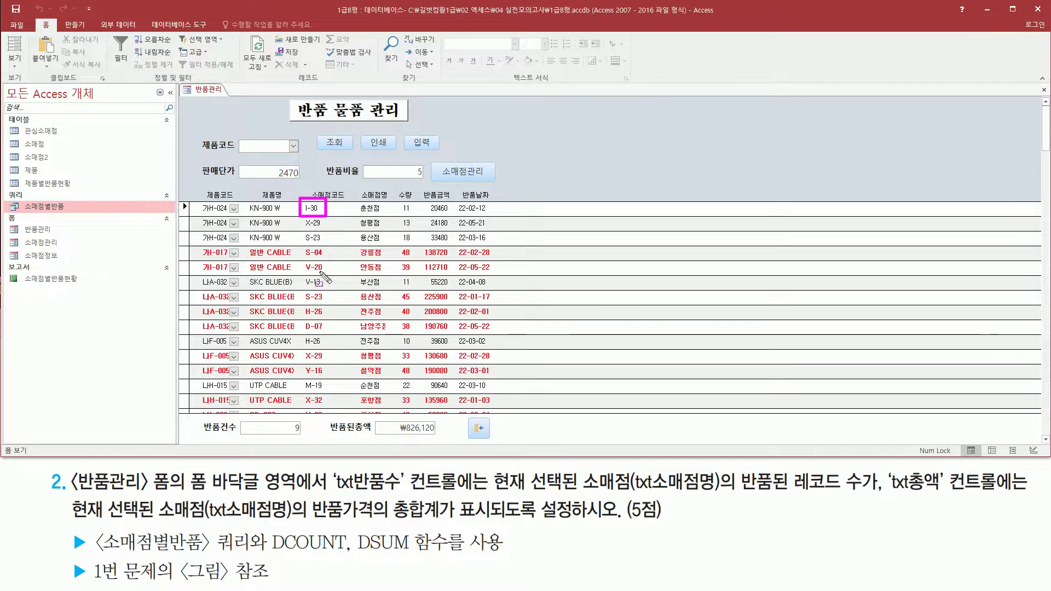
pyautogui.moveTo(288, 418); pyautogui.dragTo(307, 442)
pyautogui.press('Escape')
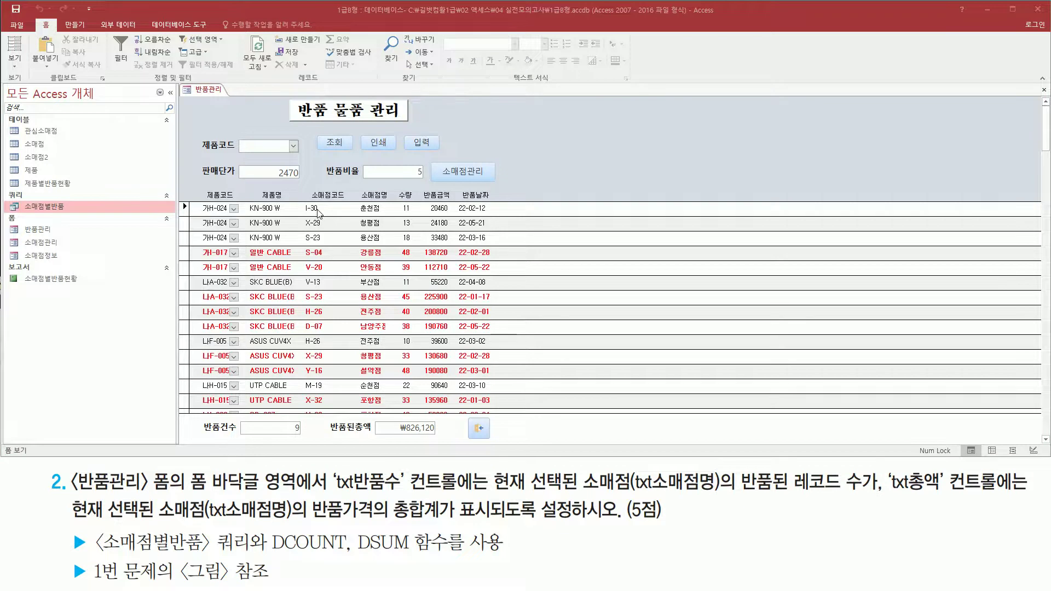
# Return the form to Design View and set the first DCOUNT argument in txt반품수's control source to "제품코드"
pyautogui.rightClick(470, 119)
pyautogui.click(496, 156)
pyautogui.click(298, 275)
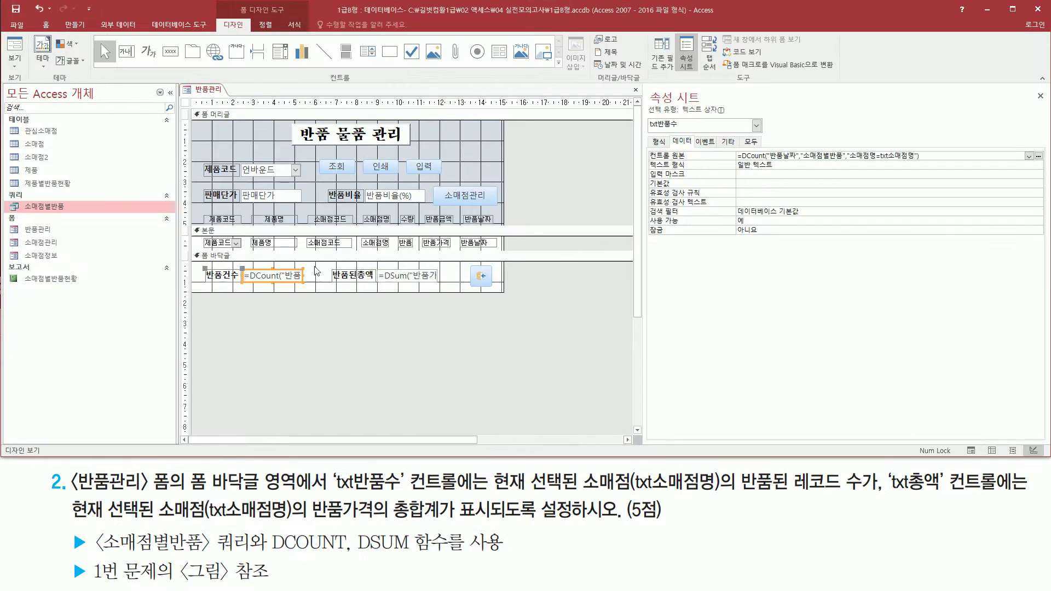
pyautogui.doubleClick(773, 157)
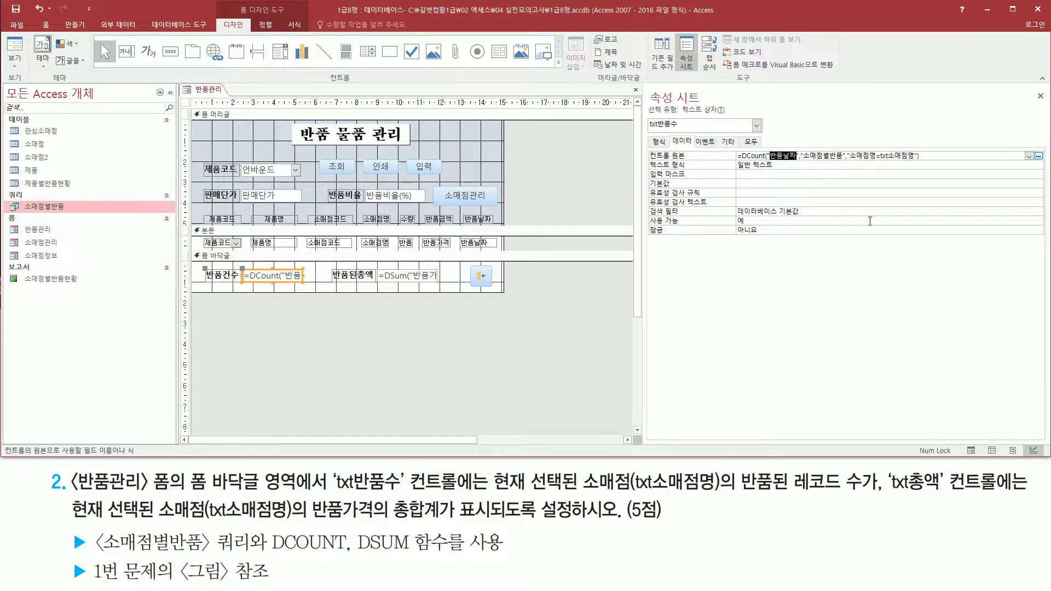
pyautogui.write('제품')
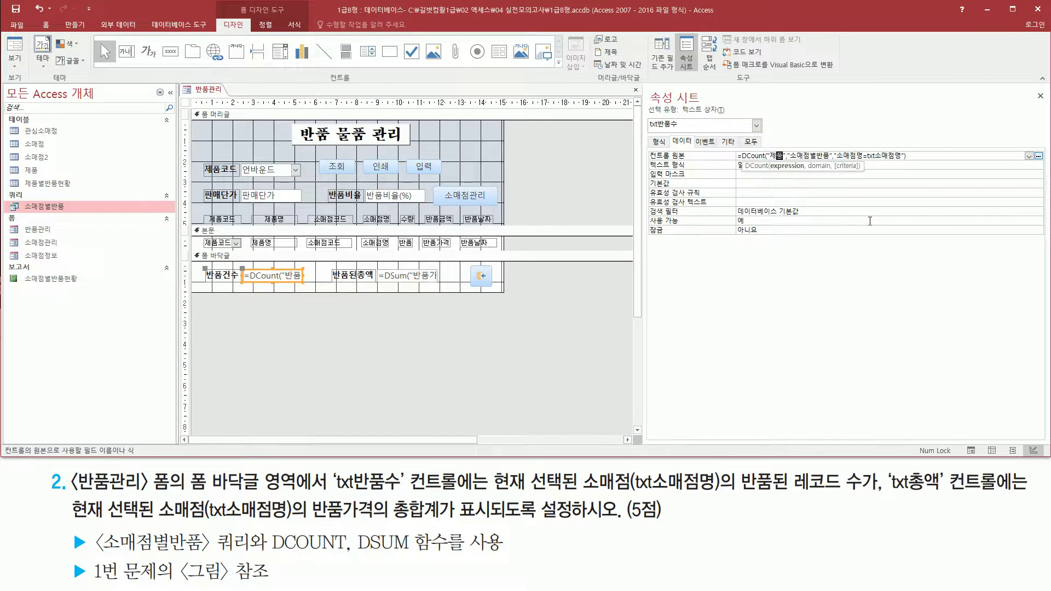
pyautogui.write('코드')
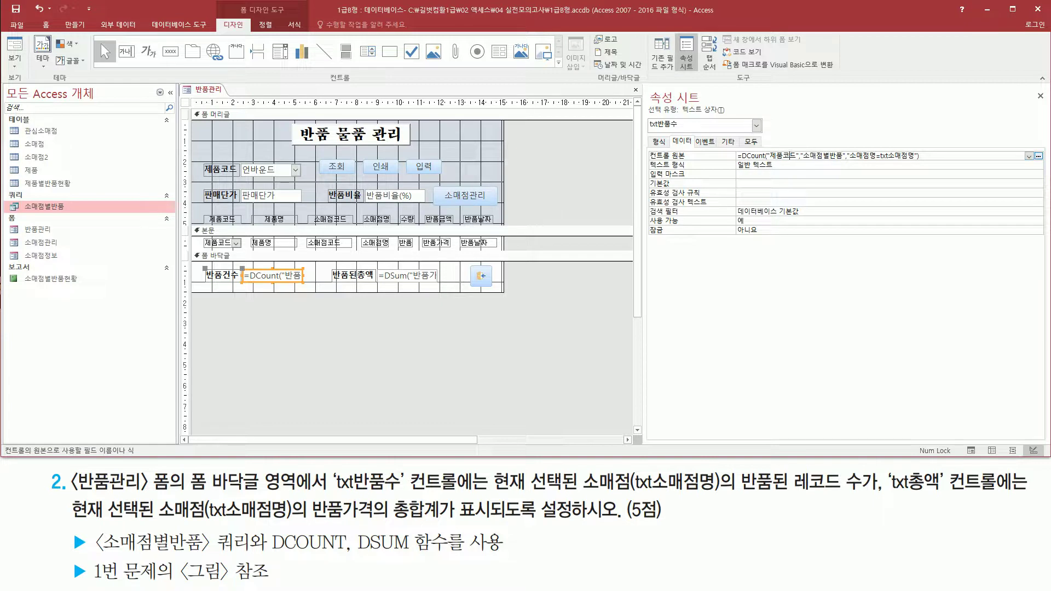
pyautogui.click(558, 189)
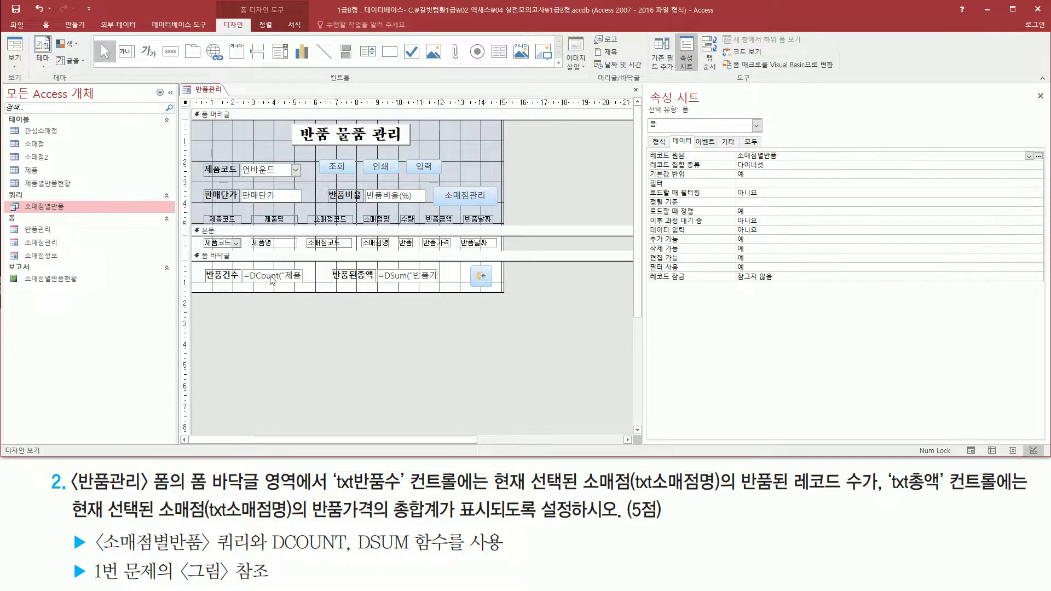
# Close the 반품관리 form and save its design changes
pyautogui.rightClick(211, 94)
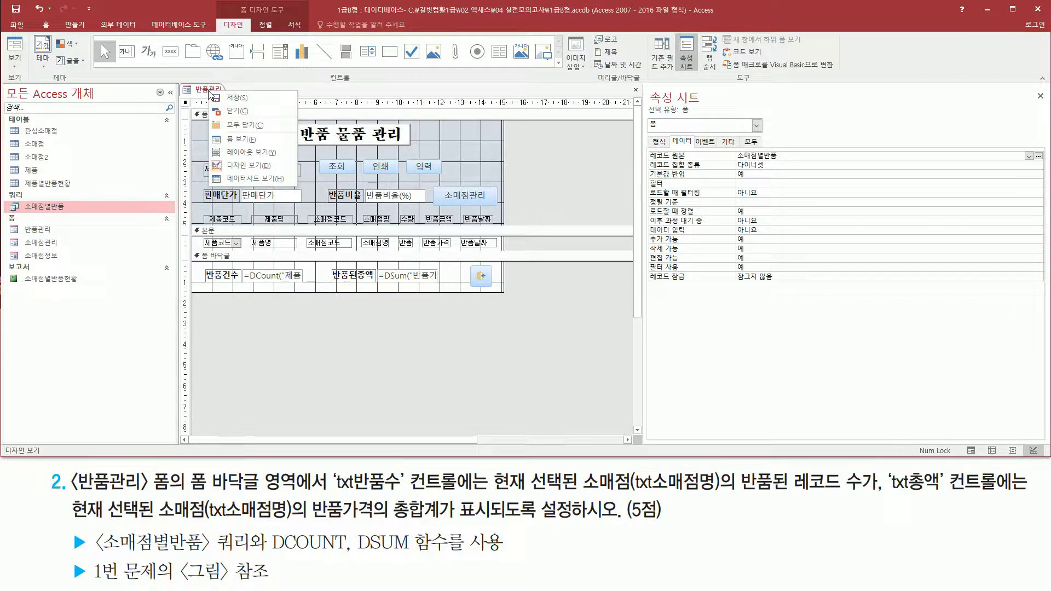
pyautogui.click(233, 113)
pyautogui.moveTo(575, 317); pyautogui.dragTo(636, 318)
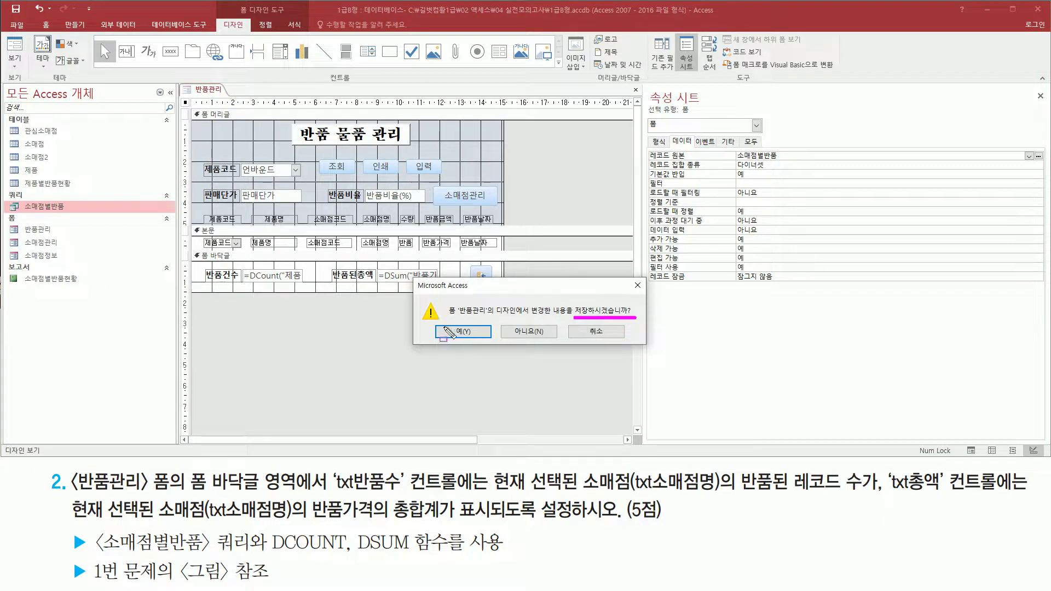
pyautogui.click(474, 331)
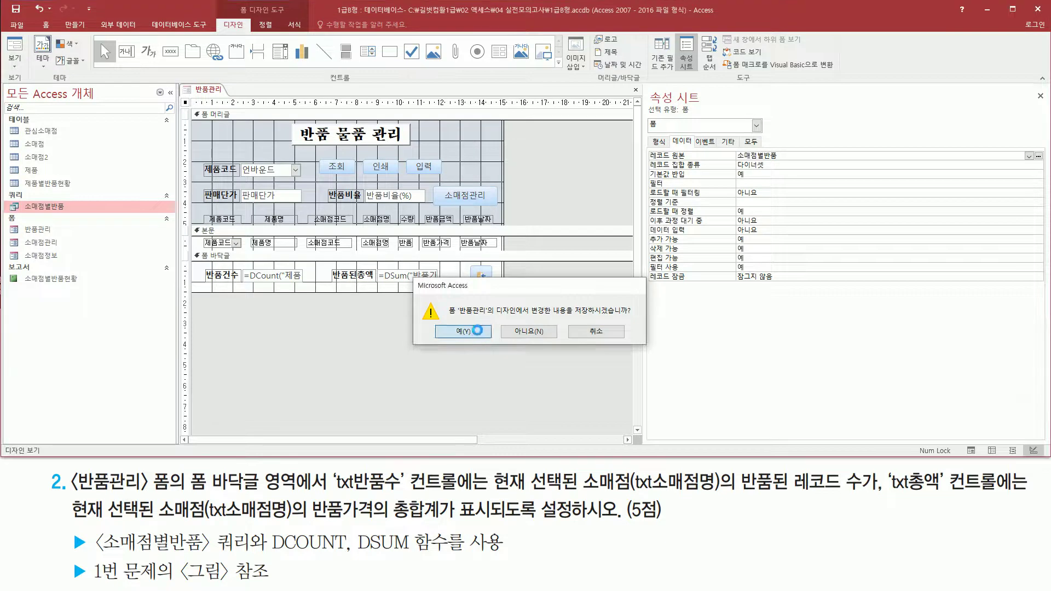
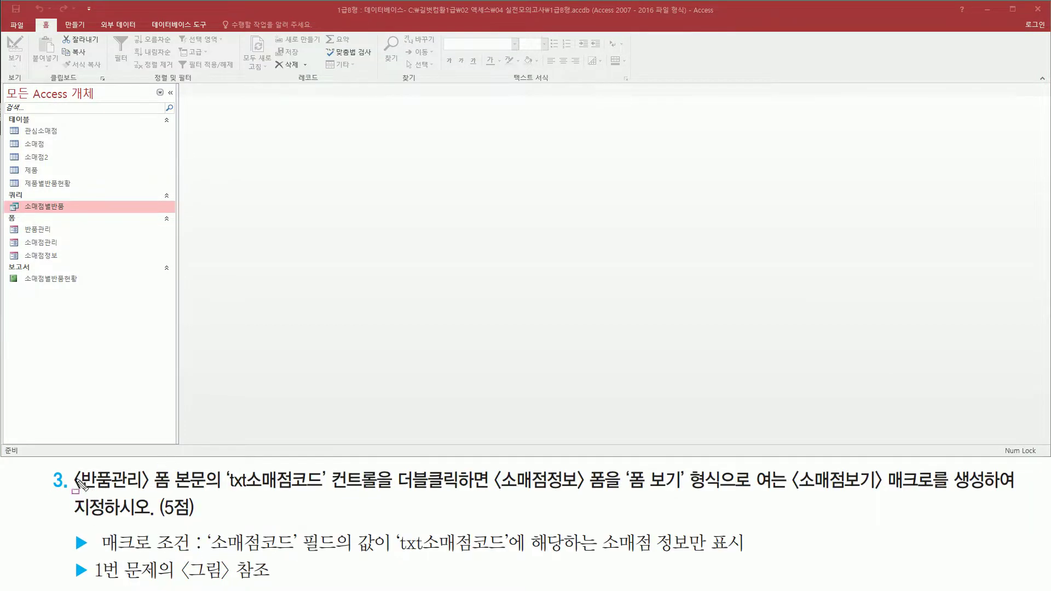
# Open the 반품관리 form in Form View and examine the store code column in its detail section
pyautogui.moveTo(71, 466); pyautogui.dragTo(173, 494)
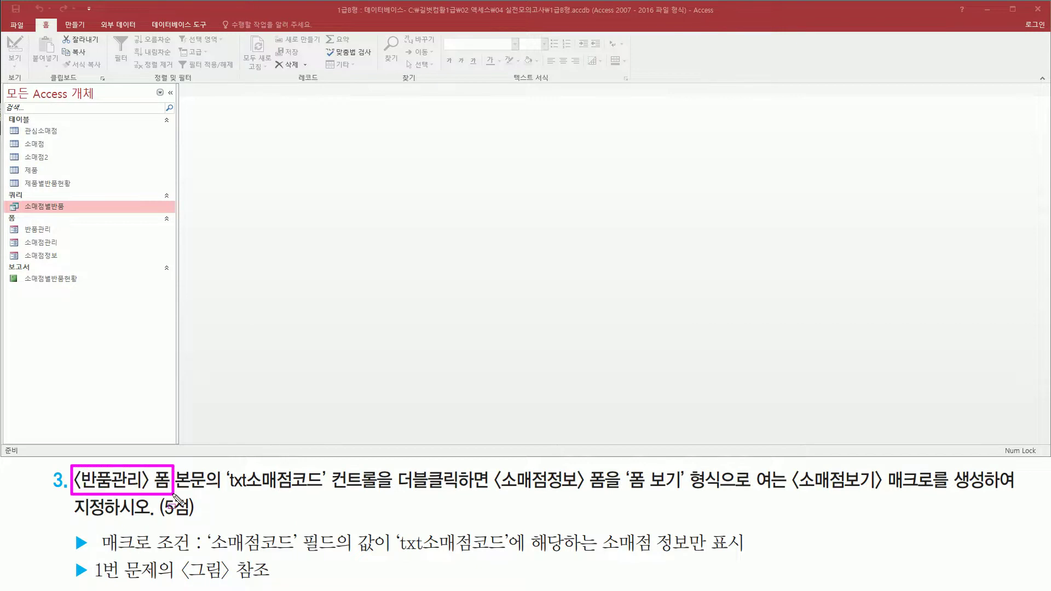
pyautogui.moveTo(8, 221); pyautogui.dragTo(67, 245)
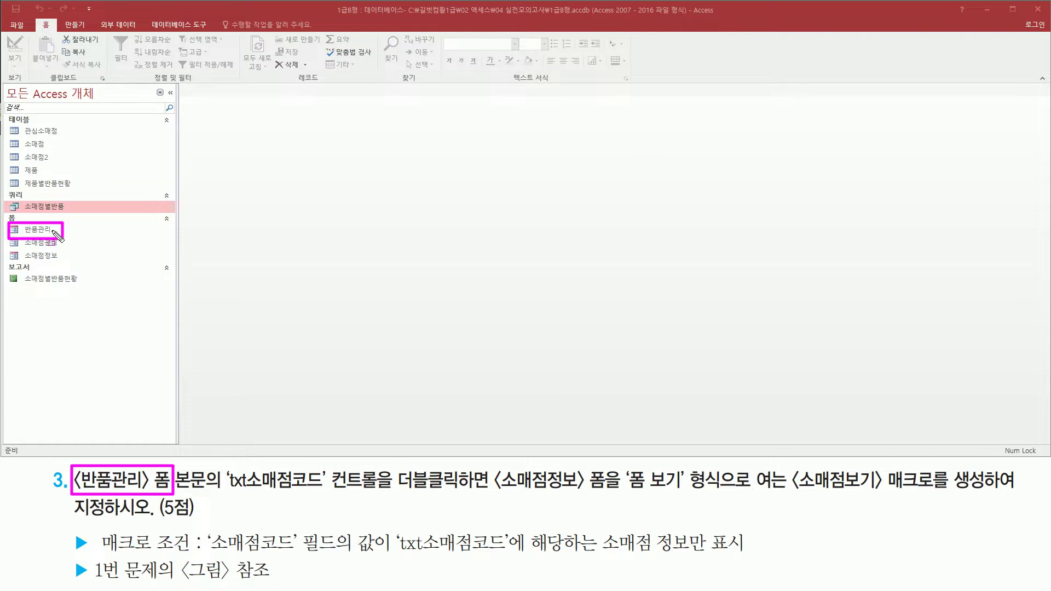
pyautogui.press('Escape')
pyautogui.doubleClick(46, 229)
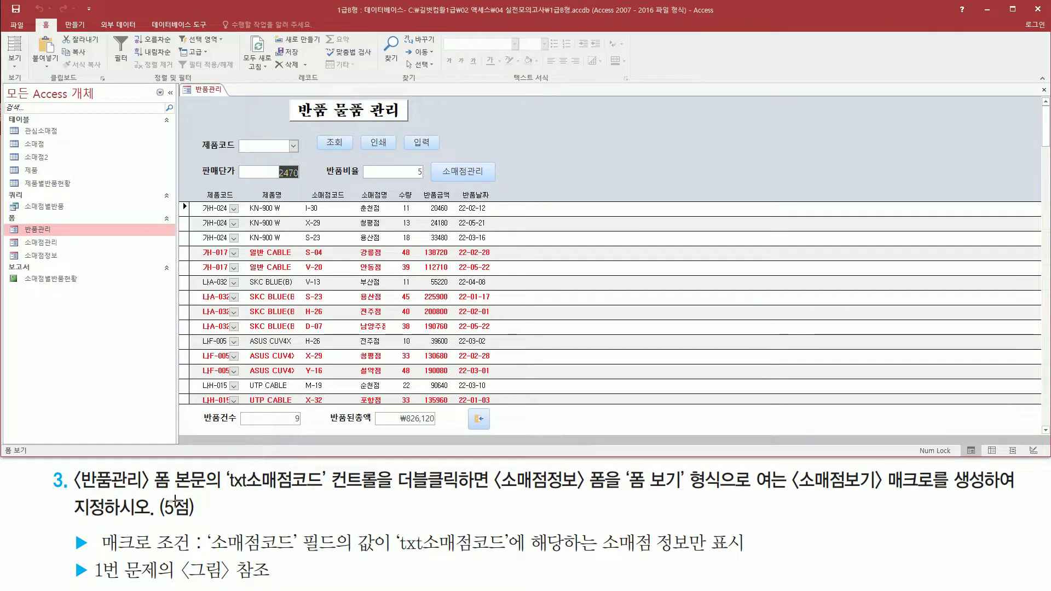
pyautogui.moveTo(171, 487); pyautogui.dragTo(329, 494)
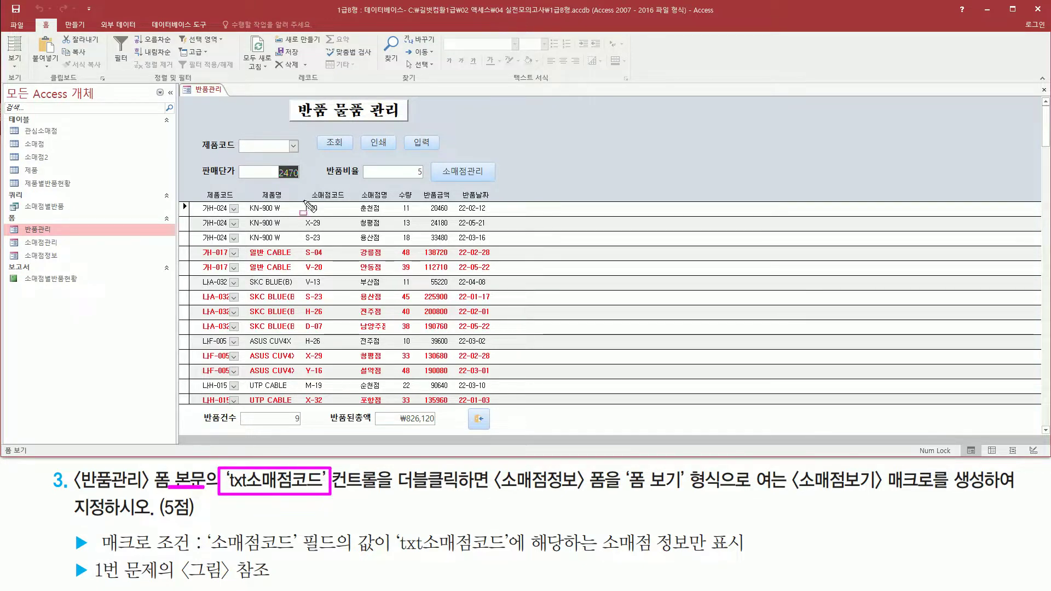
pyautogui.moveTo(302, 200); pyautogui.dragTo(348, 402)
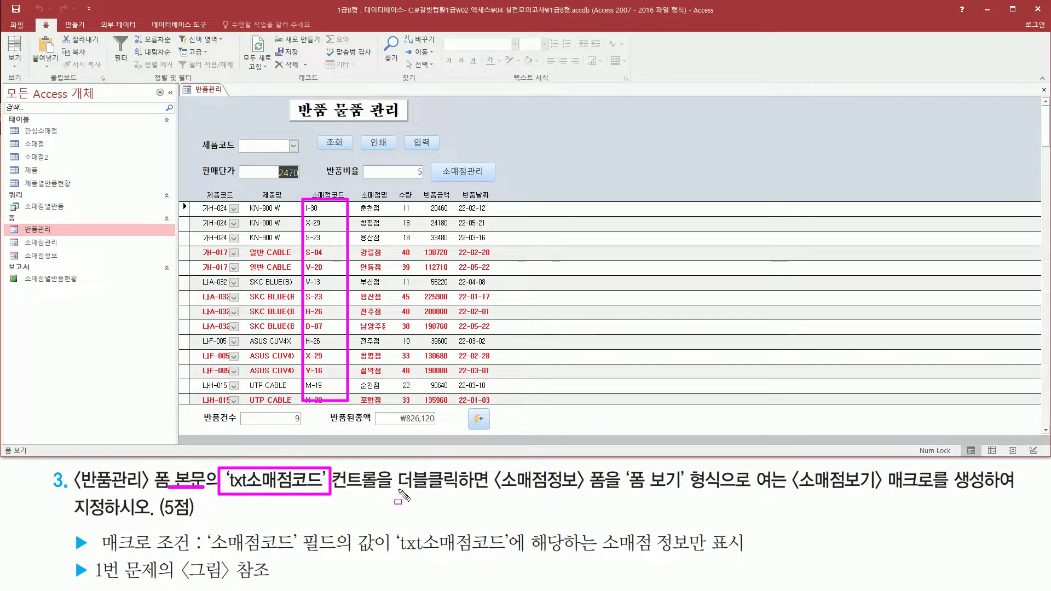
# Open the 소매점정보 form in Form View to look at its store fields
pyautogui.moveTo(396, 491); pyautogui.dragTo(468, 492)
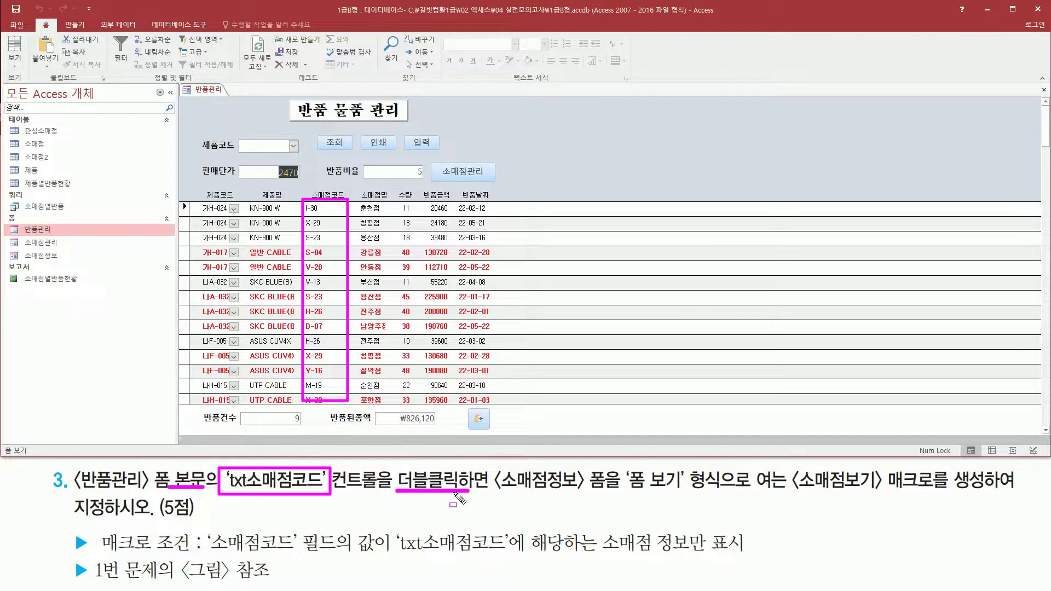
pyautogui.moveTo(490, 466); pyautogui.dragTo(620, 503)
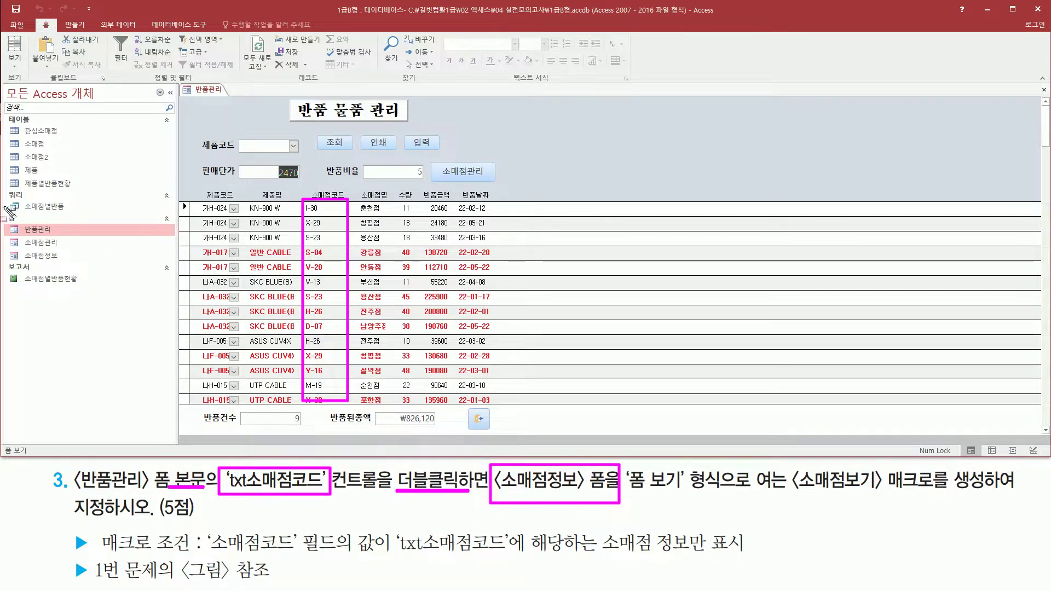
pyautogui.moveTo(16, 266)
pyautogui.mouseDown()
pyautogui.moveTo(64, 267)
pyautogui.moveTo(64, 248)
pyautogui.mouseUp()
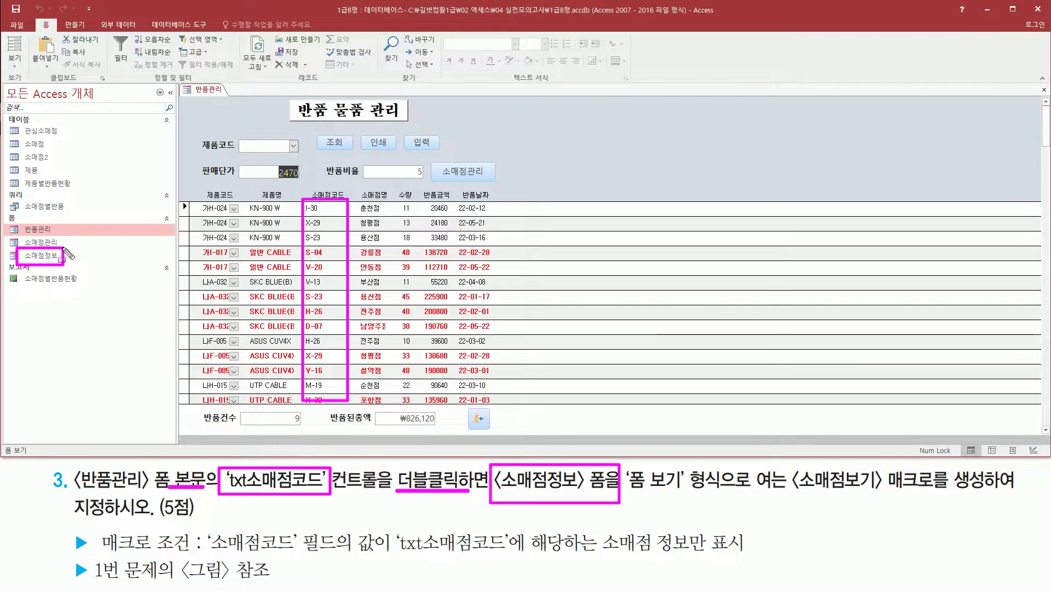
pyautogui.press('Escape')
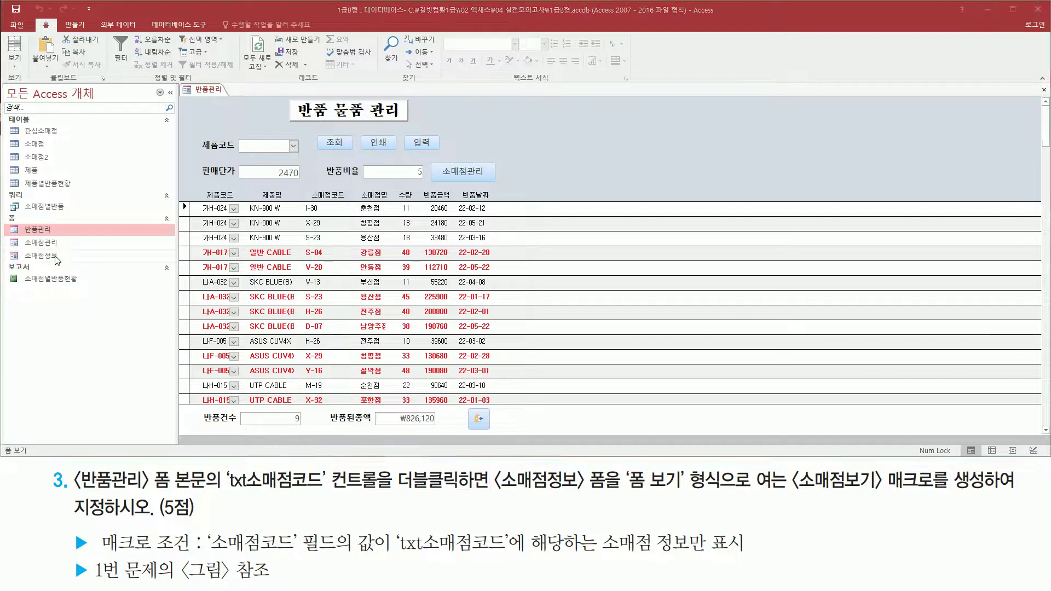
pyautogui.doubleClick(55, 255)
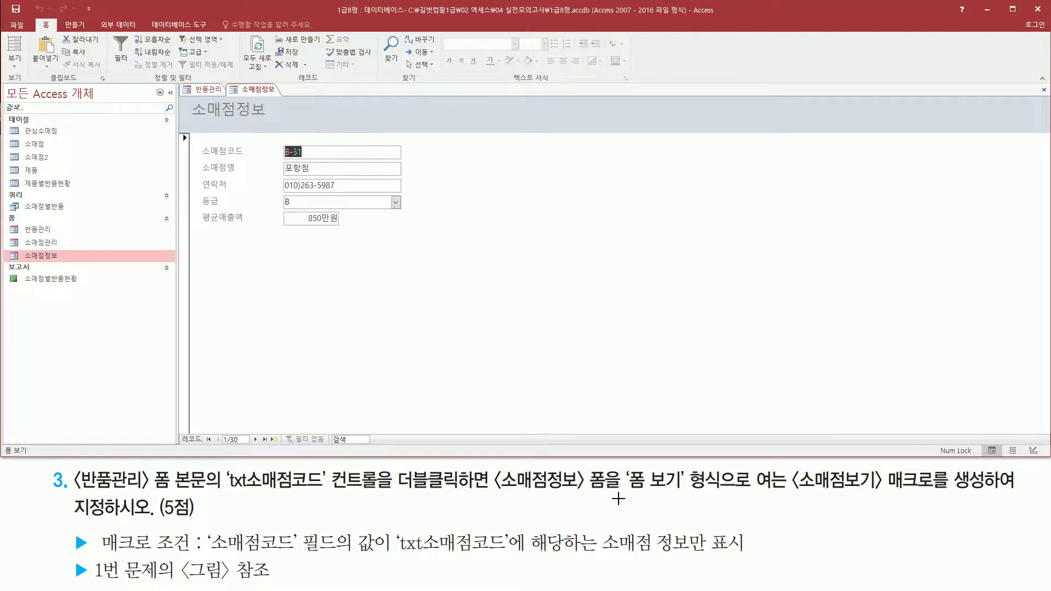
pyautogui.moveTo(503, 494); pyautogui.dragTo(684, 494)
pyautogui.moveTo(793, 493); pyautogui.dragTo(988, 493)
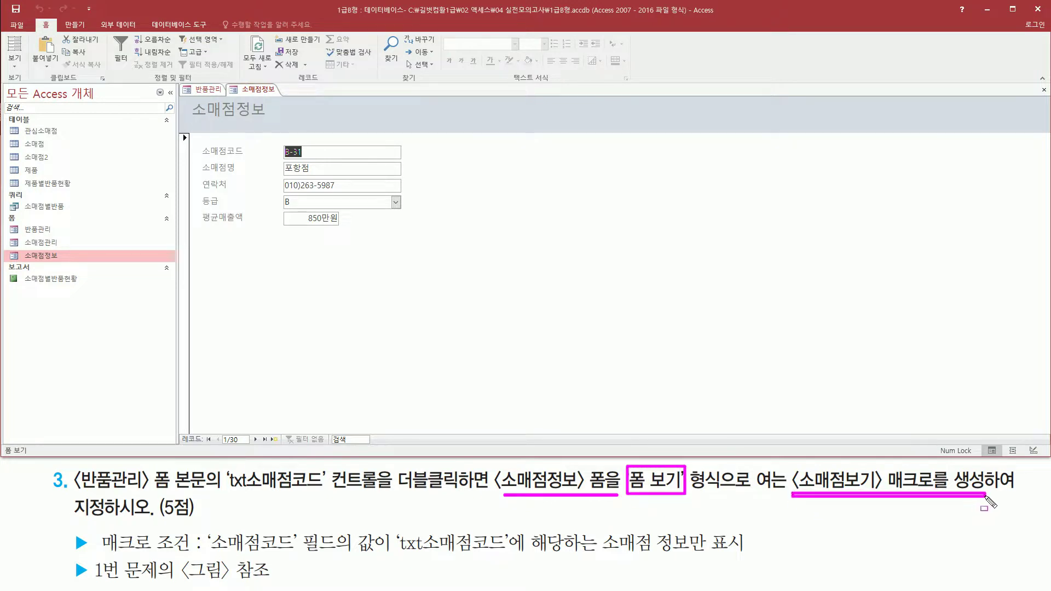
pyautogui.moveTo(79, 516)
pyautogui.mouseDown()
pyautogui.moveTo(209, 516)
pyautogui.moveTo(238, 553)
pyautogui.moveTo(518, 555)
pyautogui.mouseUp()
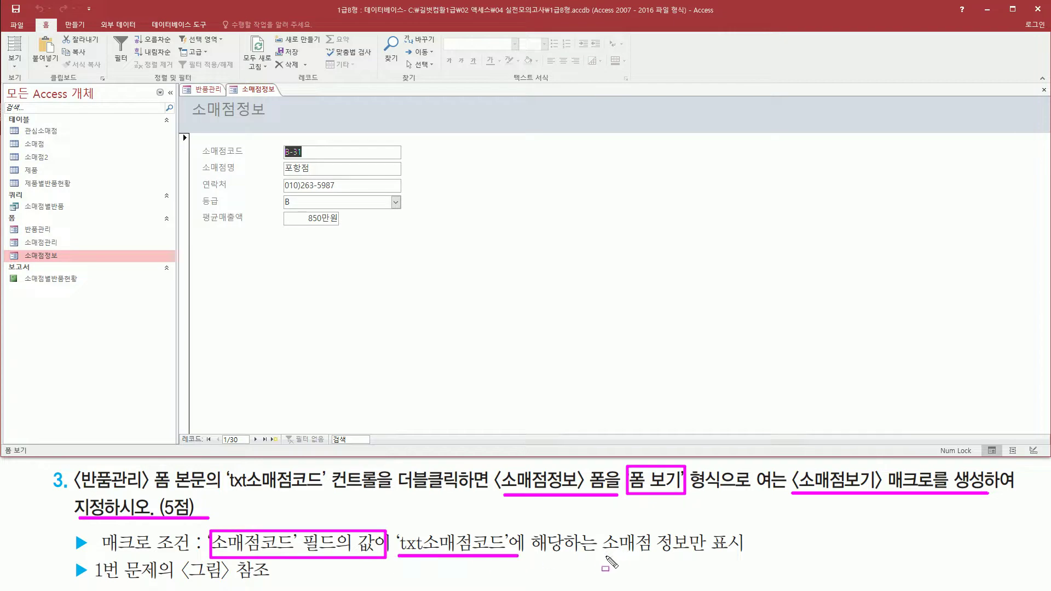
pyautogui.moveTo(600, 557); pyautogui.dragTo(749, 558)
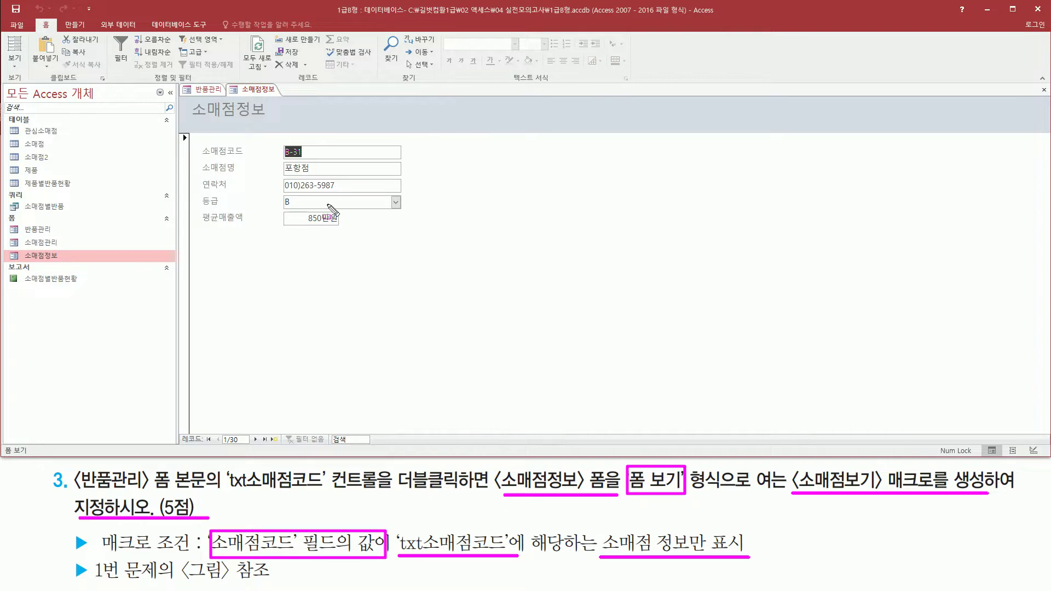
# Compare the store code column in the 반품관리 form with the store fields of the 소매점정보 form
pyautogui.press('Escape')
pyautogui.click(208, 89)
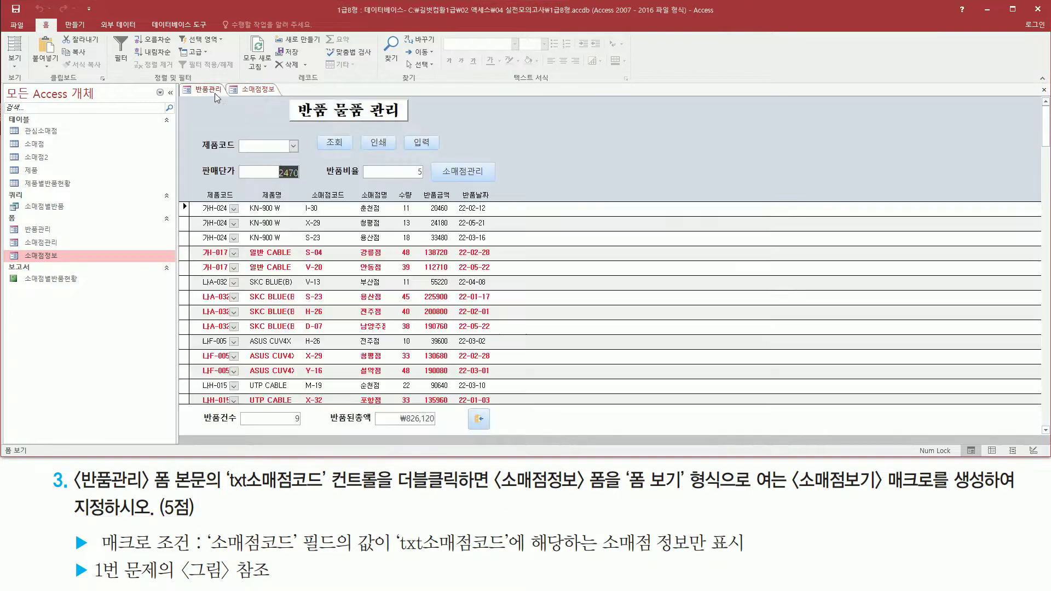
pyautogui.click(325, 208)
pyautogui.moveTo(296, 199); pyautogui.dragTo(335, 218)
pyautogui.press('Escape')
pyautogui.click(255, 89)
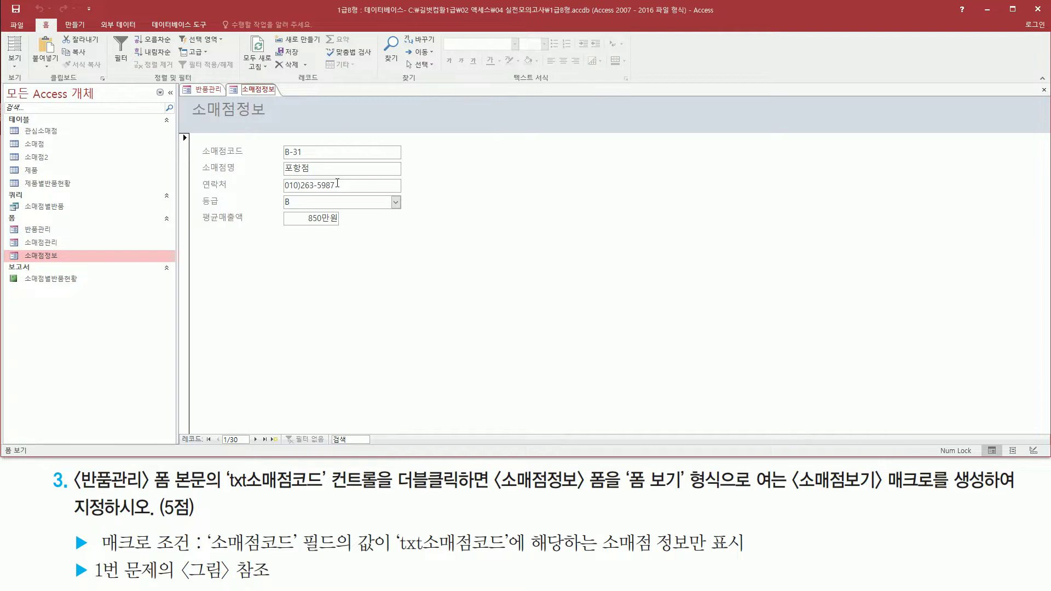
pyautogui.hotkey('ctrl', 'shift', 'd')
pyautogui.moveTo(200, 134)
pyautogui.mouseDown()
pyautogui.moveTo(255, 237)
pyautogui.moveTo(417, 237)
pyautogui.mouseUp()
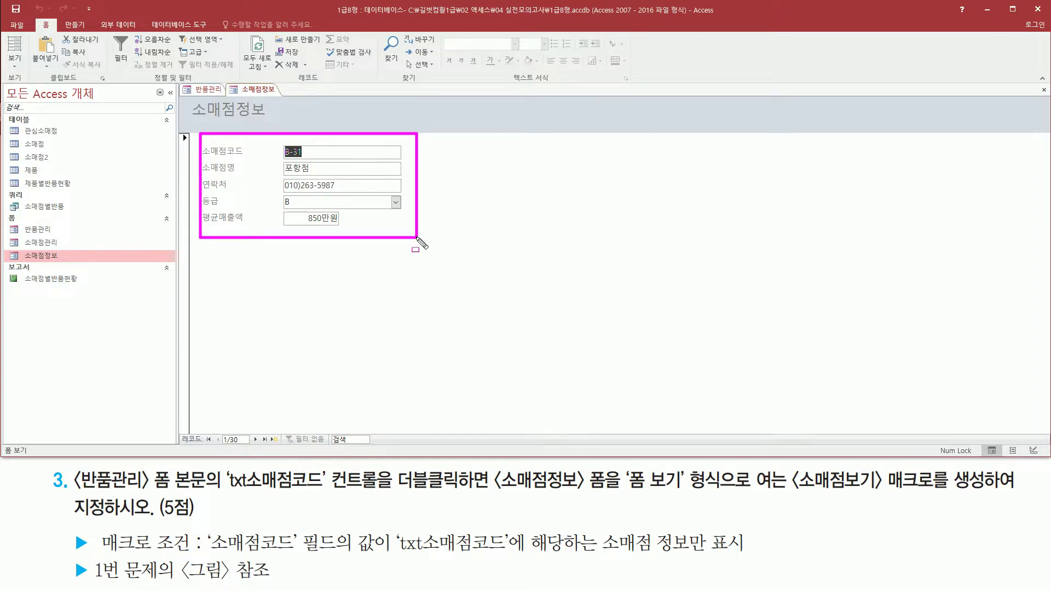
# Close the 소매점정보 form and switch the 반품관리 form to Design View
pyautogui.press('Escape')
pyautogui.rightClick(259, 88)
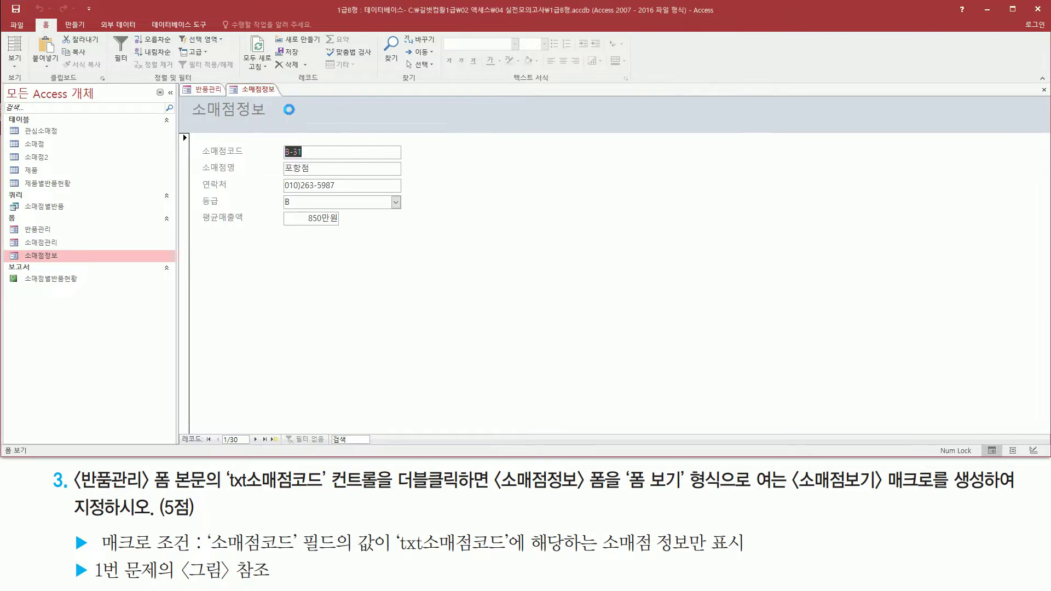
pyautogui.click(291, 109)
pyautogui.rightClick(212, 92)
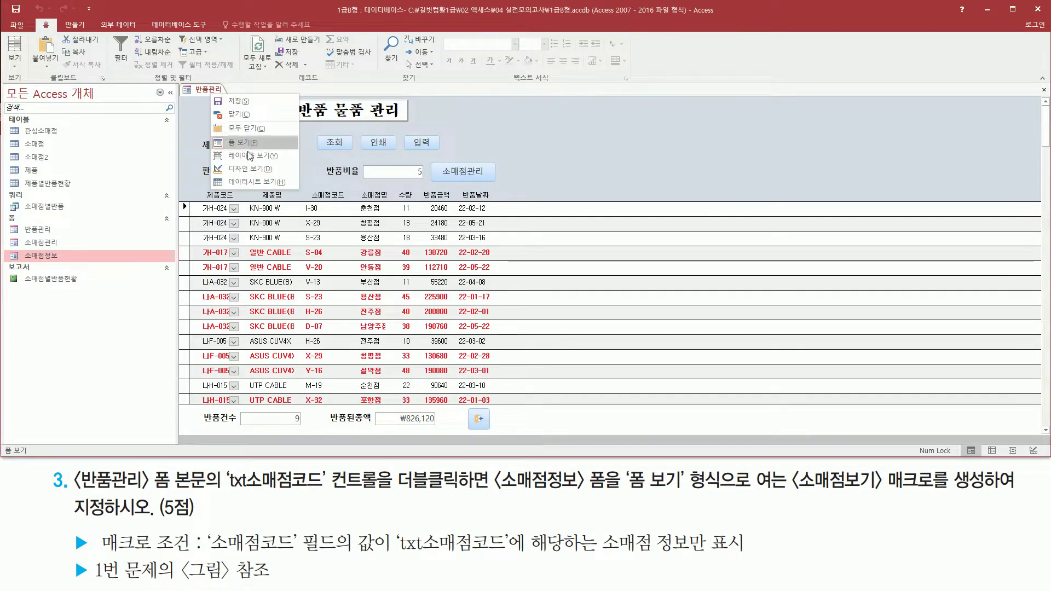
pyautogui.click(241, 178)
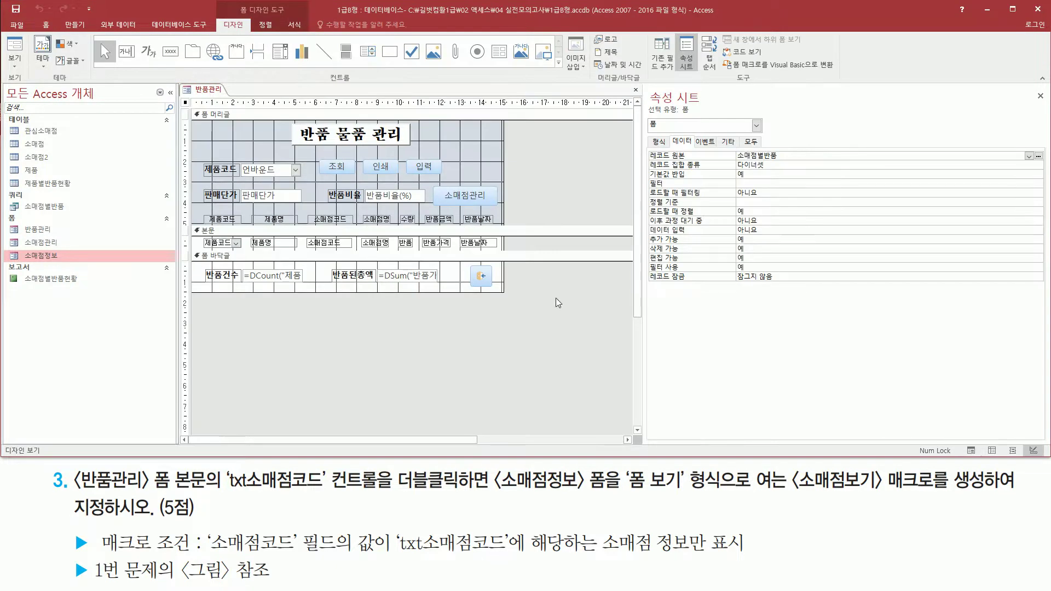
# Create a new macro and add an OpenForm action to it
pyautogui.moveTo(791, 499)
pyautogui.mouseDown()
pyautogui.moveTo(1007, 498)
pyautogui.moveTo(992, 465)
pyautogui.mouseUp()
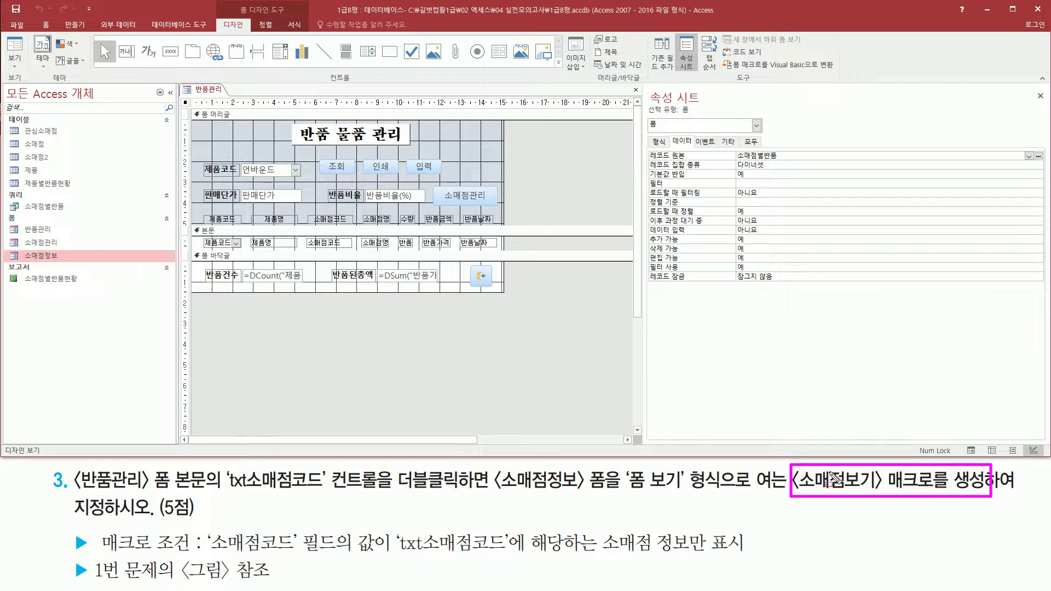
pyautogui.press('Escape')
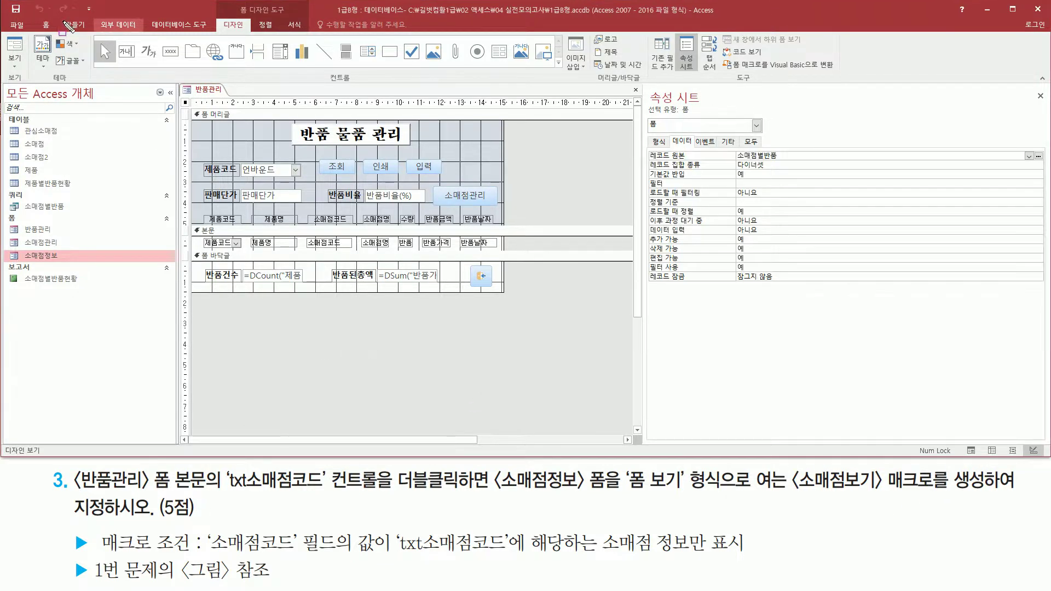
pyautogui.click(80, 26)
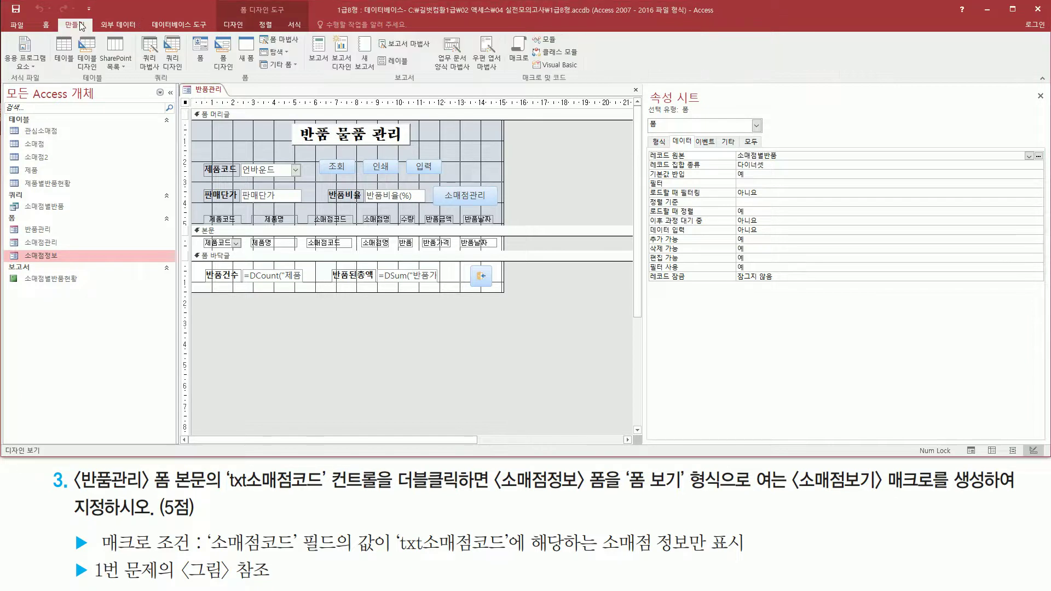
pyautogui.moveTo(505, 29); pyautogui.dragTo(535, 71)
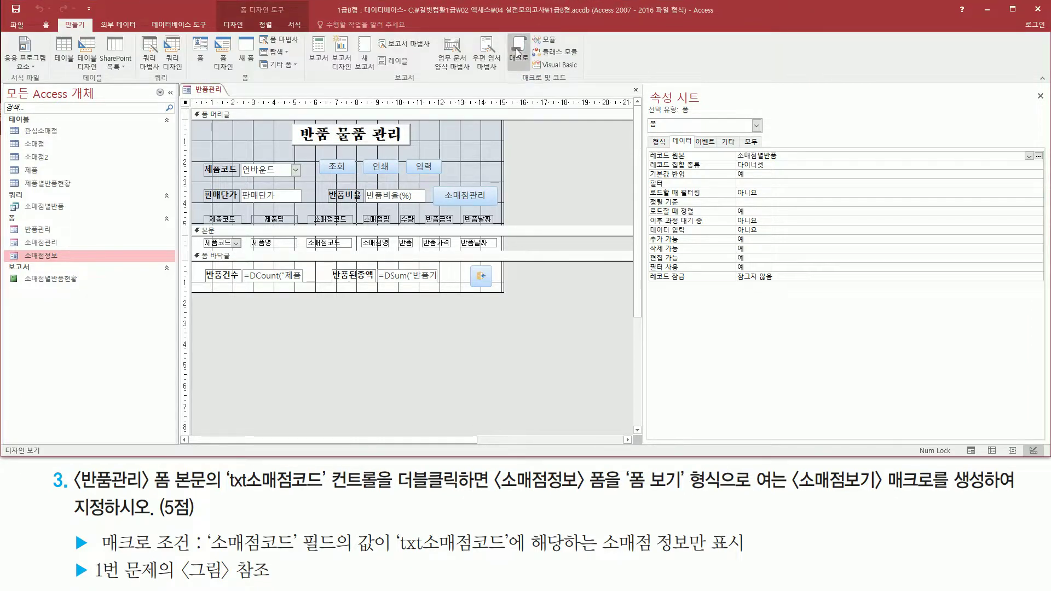
pyautogui.click(519, 52)
pyautogui.moveTo(229, 80); pyautogui.dragTo(270, 99)
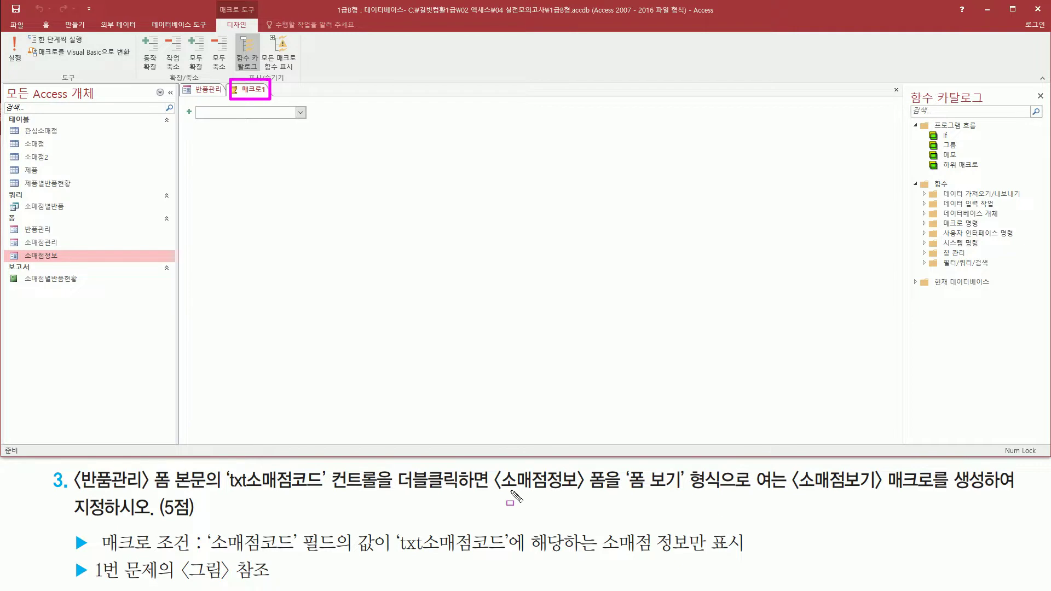
pyautogui.moveTo(493, 495); pyautogui.dragTo(690, 494)
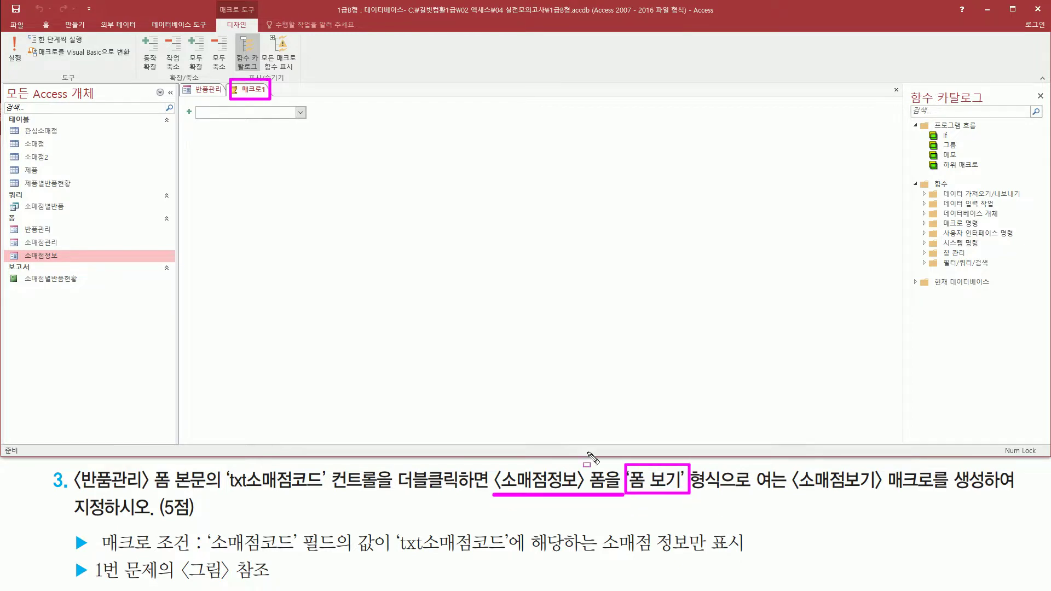
pyautogui.press('Escape')
pyautogui.click(301, 112)
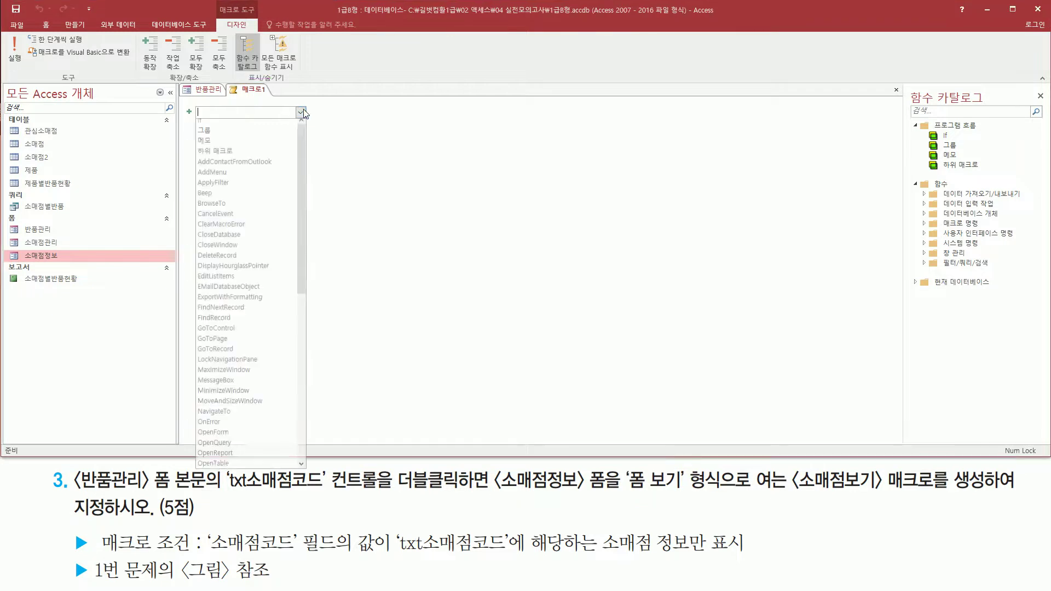
pyautogui.click(230, 437)
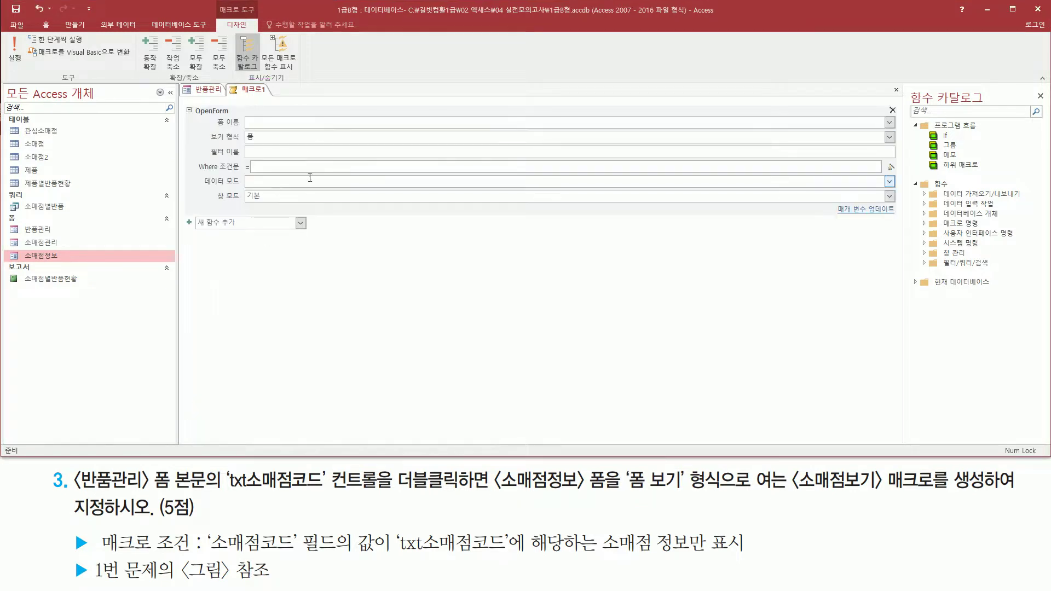
# Set the OpenForm action's form name to 소매점정보
pyautogui.moveTo(212, 112); pyautogui.dragTo(284, 128)
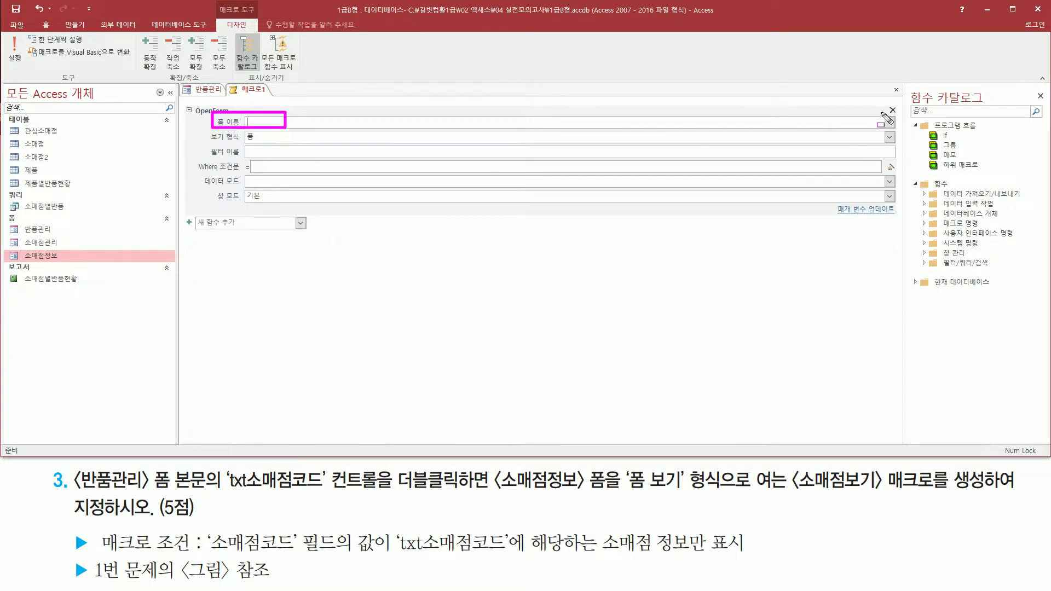
pyautogui.press('Escape')
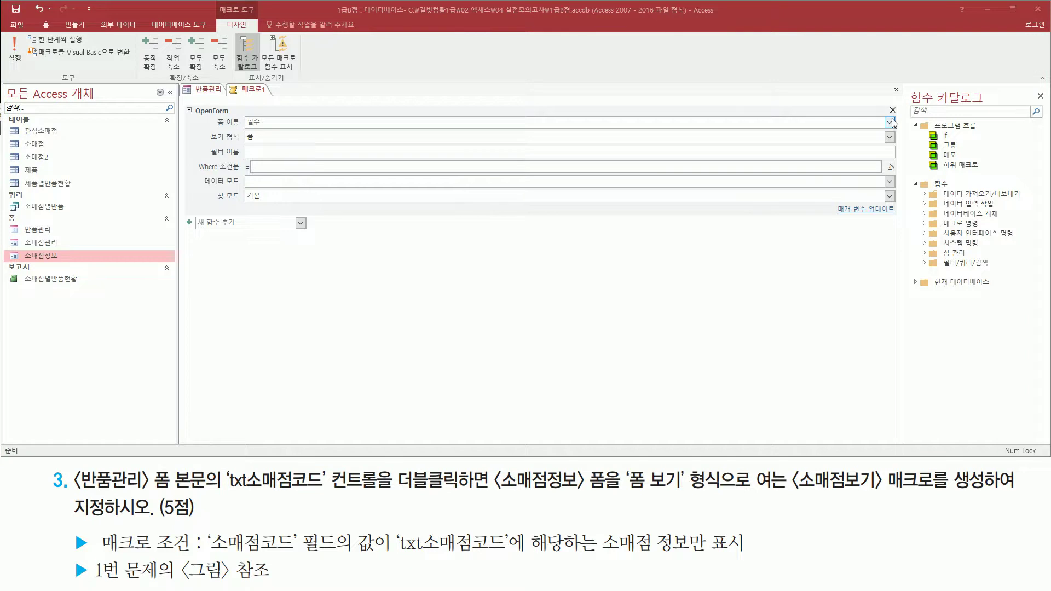
pyautogui.click(890, 122)
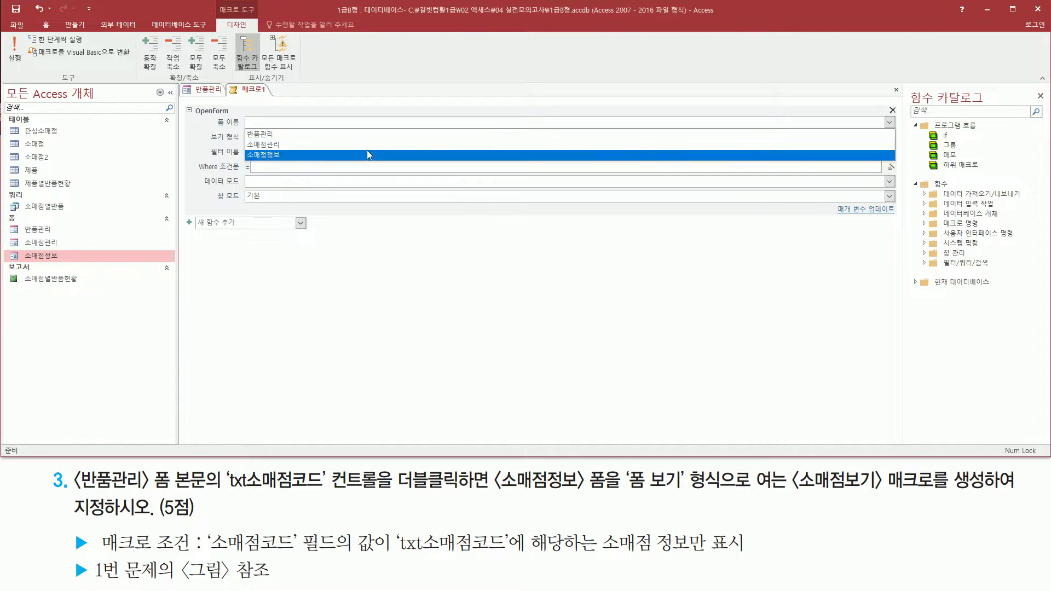
pyautogui.click(296, 157)
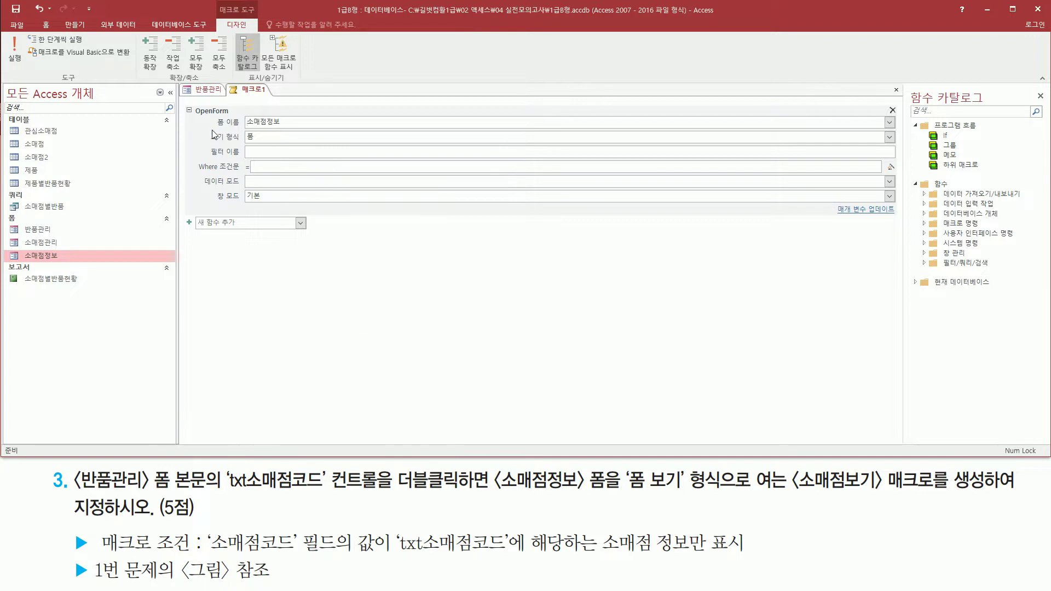
pyautogui.moveTo(202, 125); pyautogui.dragTo(282, 144)
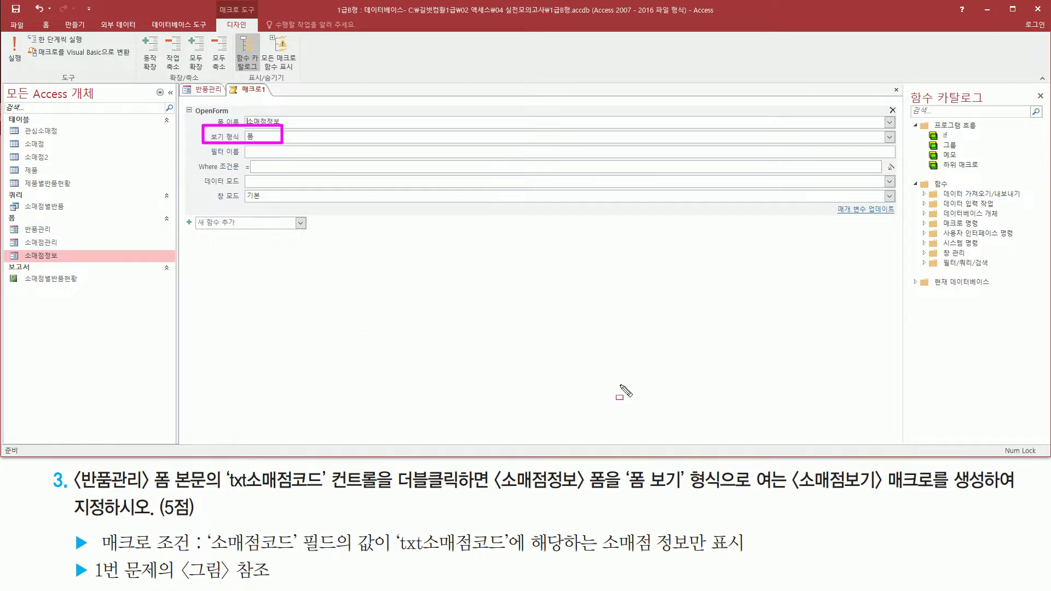
pyautogui.moveTo(619, 491); pyautogui.dragTo(689, 493)
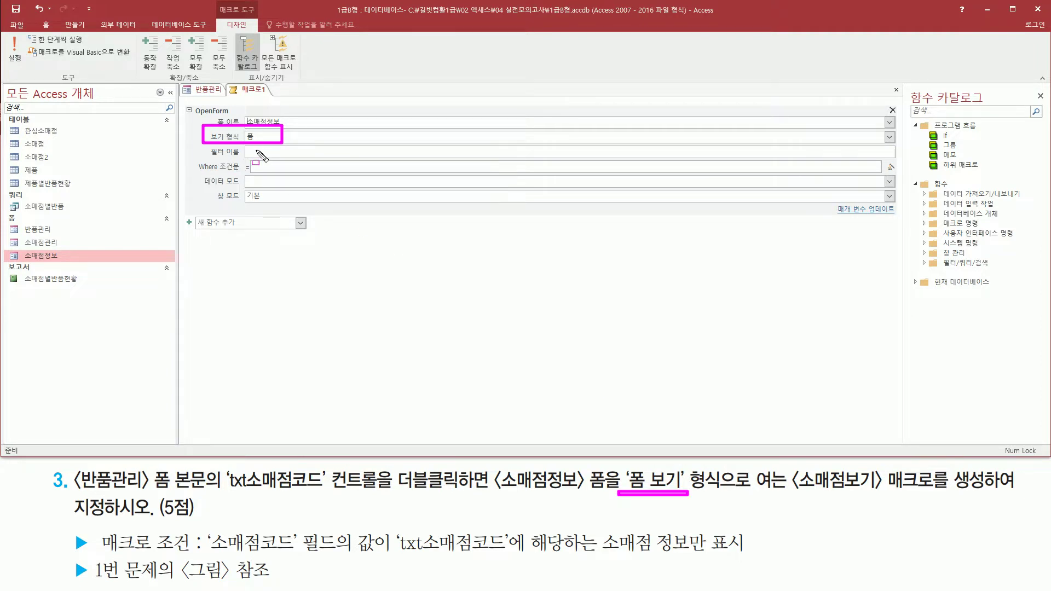
# Open the Expression Builder for the OpenForm action's Where condition and enter [소매점코드]= as the start of the expression
pyautogui.moveTo(206, 554)
pyautogui.mouseDown()
pyautogui.moveTo(373, 554)
pyautogui.moveTo(375, 527)
pyautogui.moveTo(508, 554)
pyautogui.mouseUp()
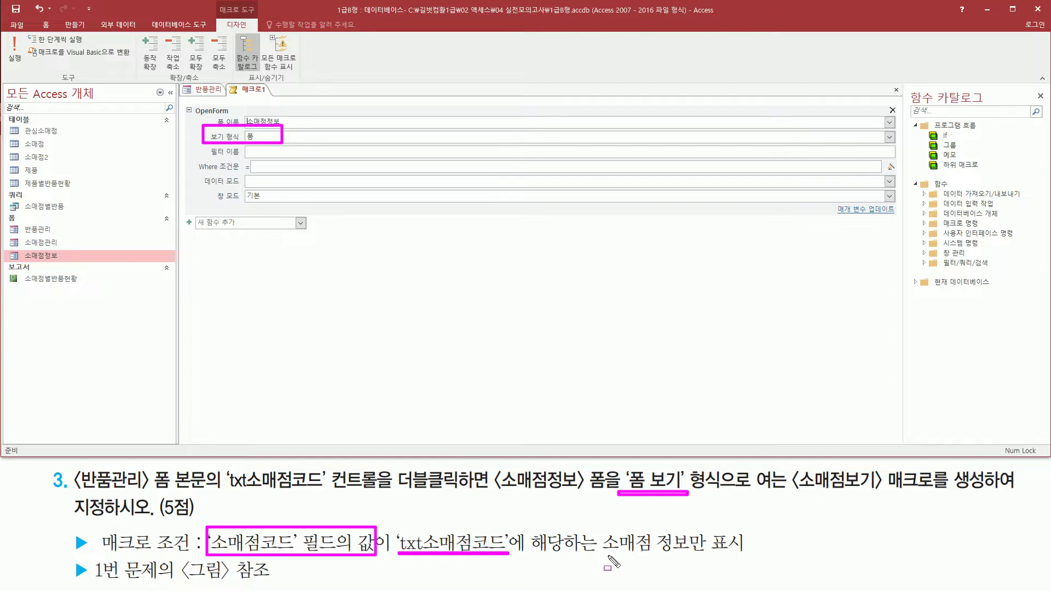
pyautogui.moveTo(606, 556); pyautogui.dragTo(744, 556)
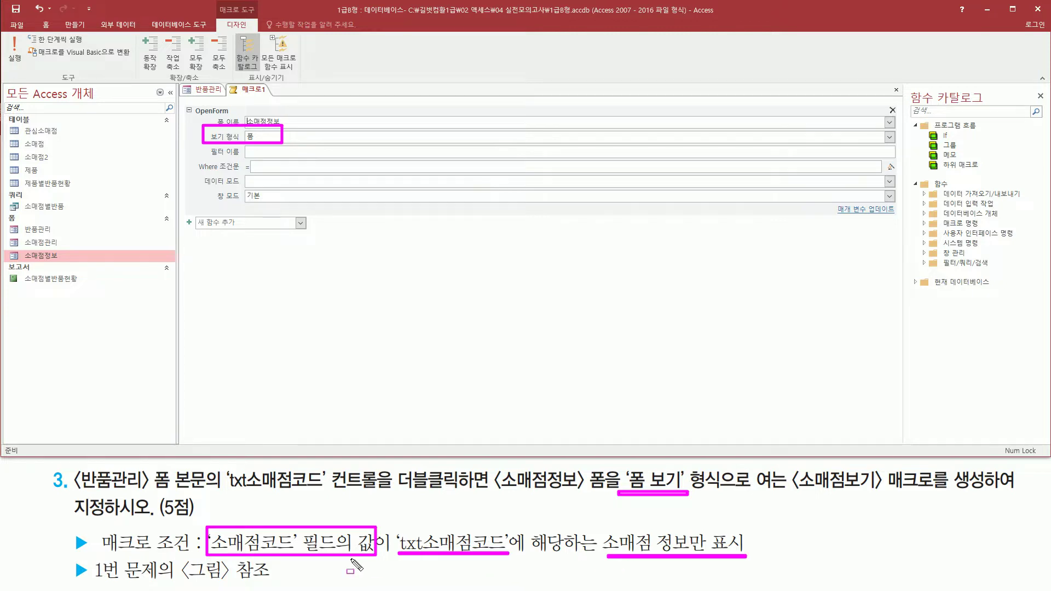
pyautogui.moveTo(195, 157); pyautogui.dragTo(285, 174)
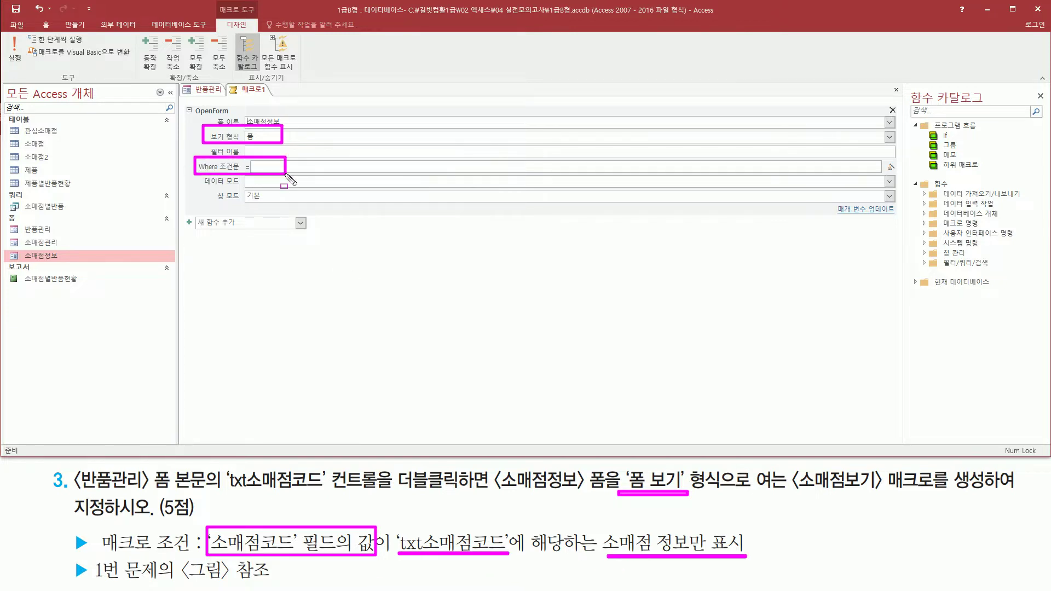
pyautogui.press('Escape')
pyautogui.click(891, 167)
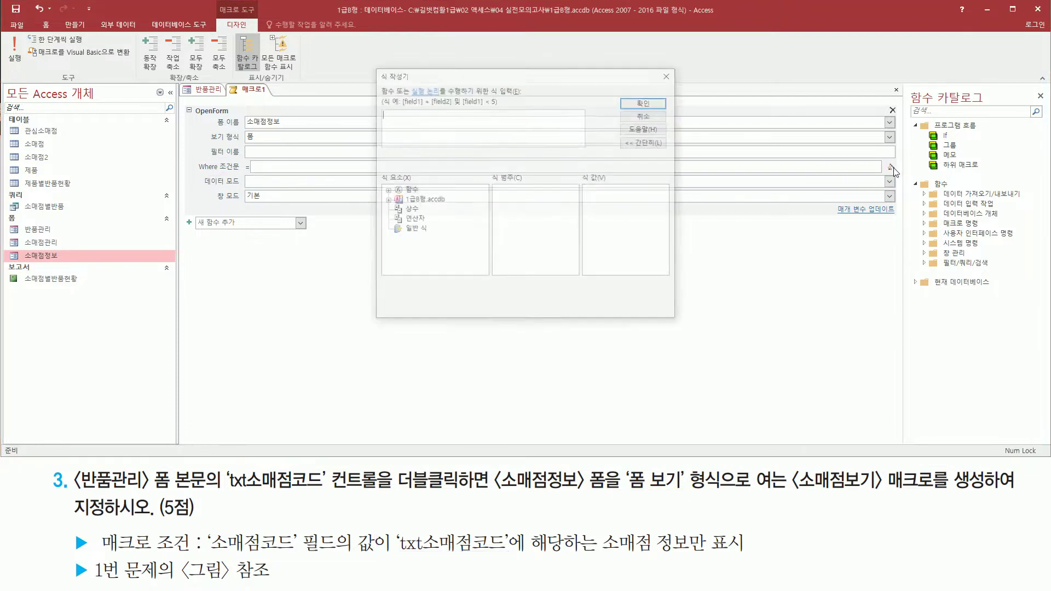
pyautogui.moveTo(371, 61)
pyautogui.mouseDown()
pyautogui.moveTo(403, 112)
pyautogui.moveTo(680, 330)
pyautogui.mouseUp()
pyautogui.press('Escape')
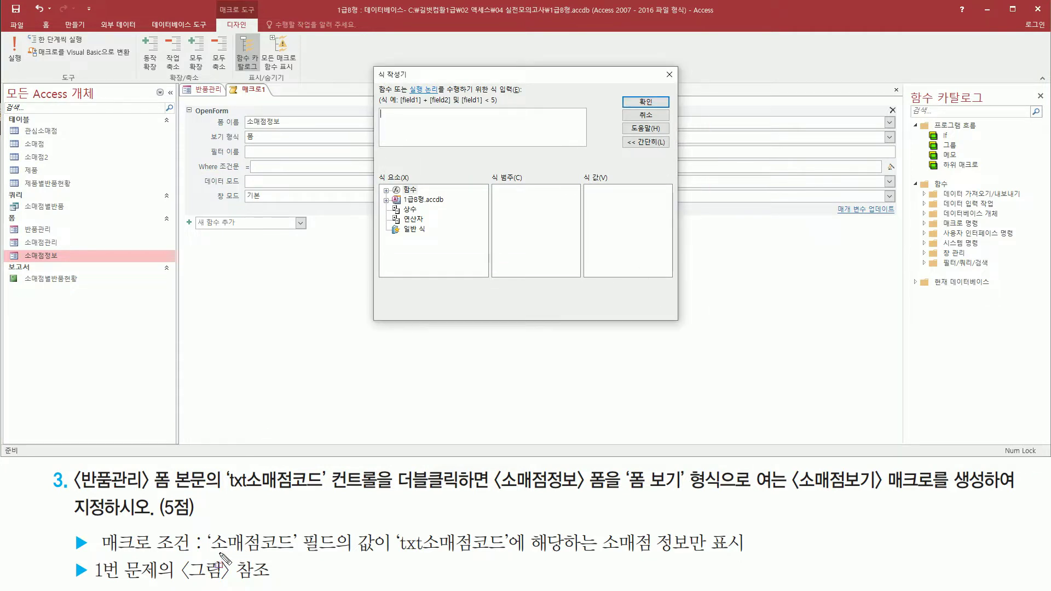
pyautogui.moveTo(212, 553); pyautogui.dragTo(340, 553)
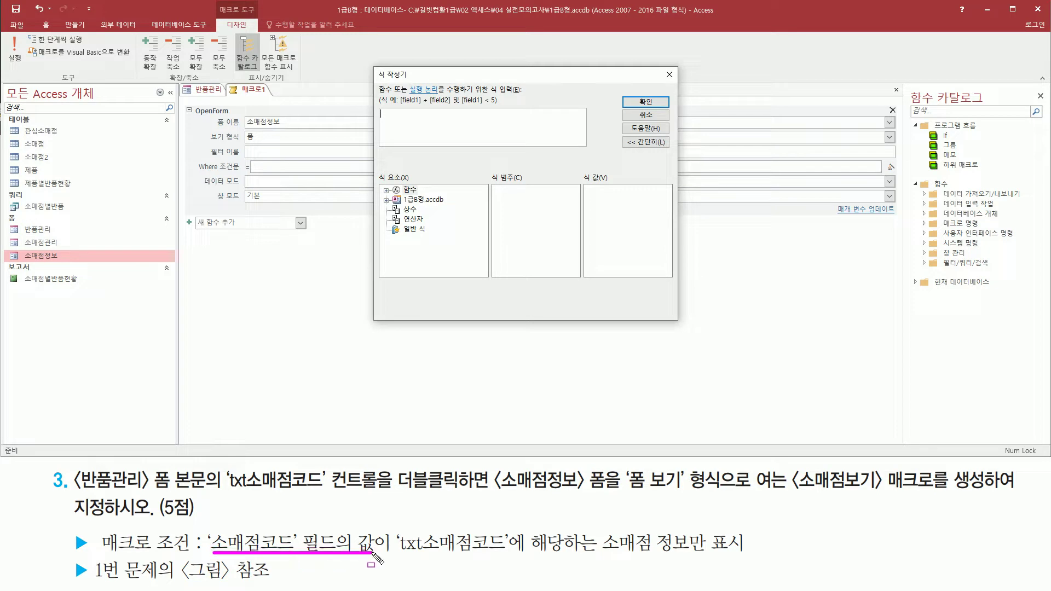
pyautogui.press('Escape')
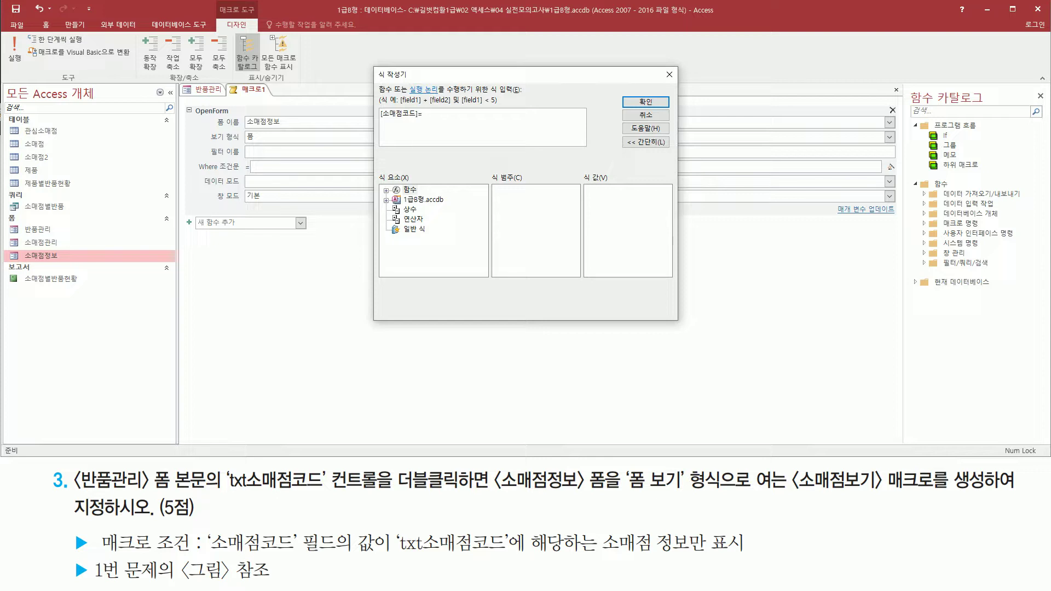
pyautogui.moveTo(395, 557); pyautogui.dragTo(511, 560)
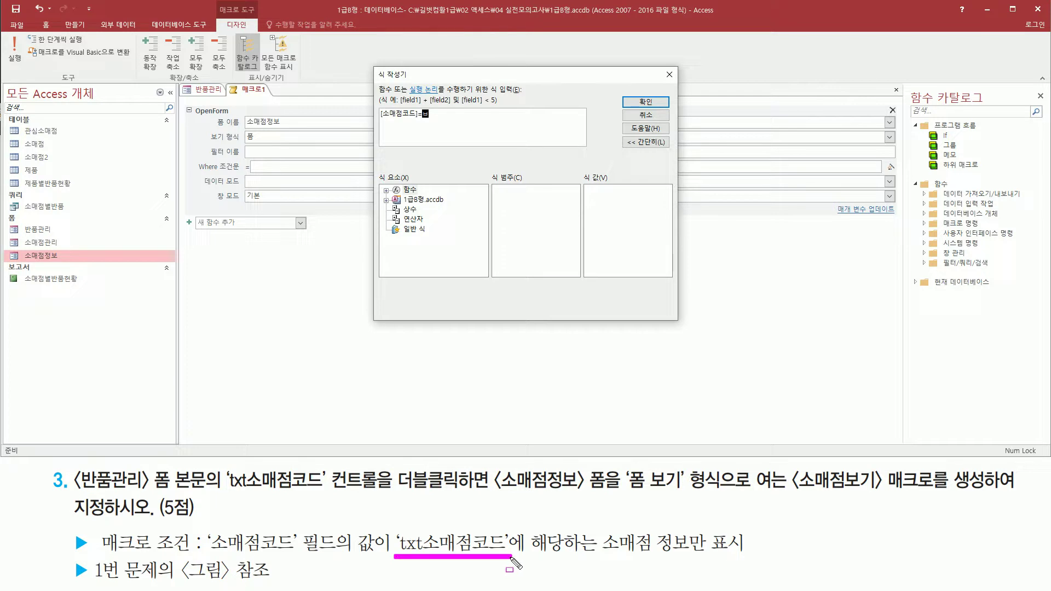
pyautogui.press('Escape')
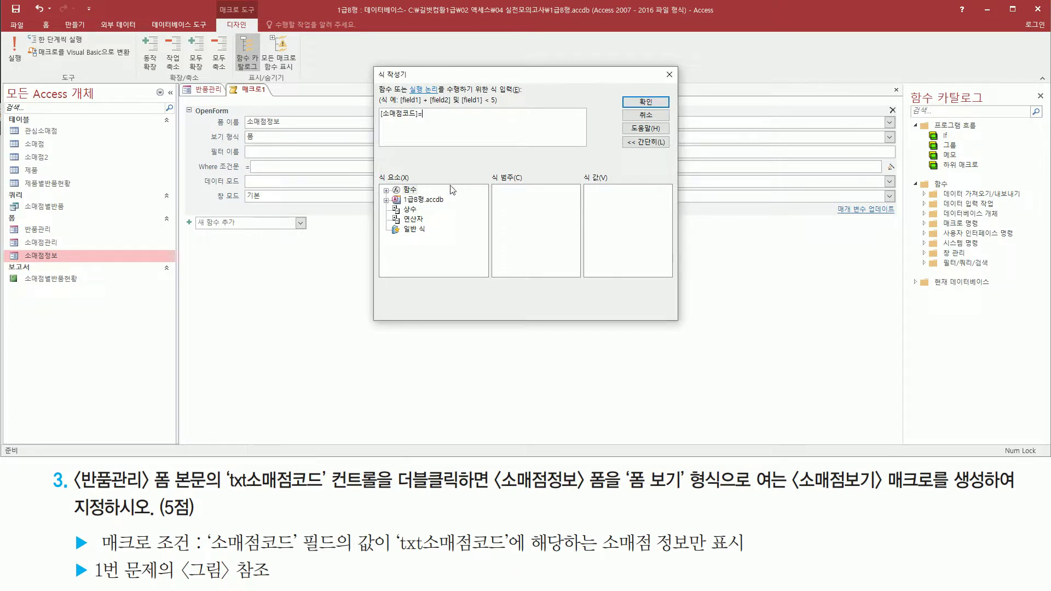
# Browse the expression elements of 1급8형.accdb to the loaded forms and select the 반품관리 form
pyautogui.moveTo(395, 553); pyautogui.dragTo(509, 557)
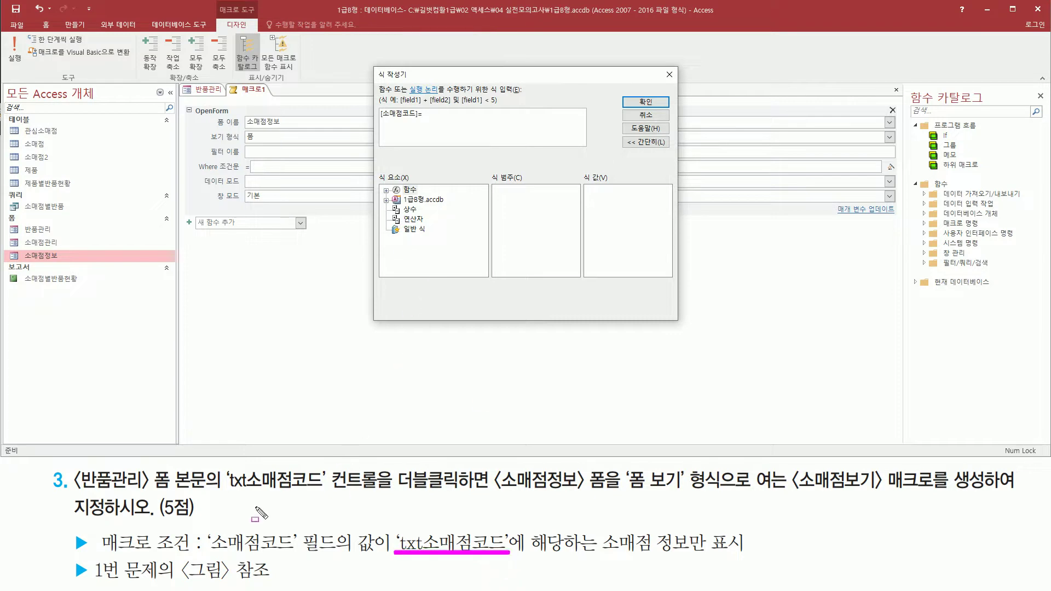
pyautogui.moveTo(69, 469); pyautogui.dragTo(176, 496)
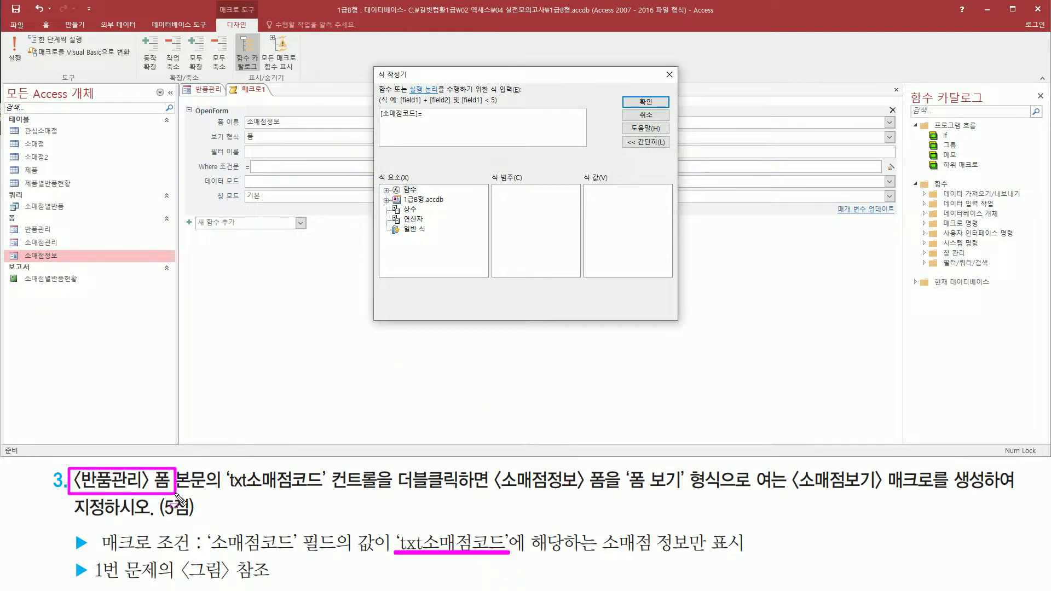
pyautogui.moveTo(399, 193); pyautogui.dragTo(448, 208)
pyautogui.doubleClick(432, 201)
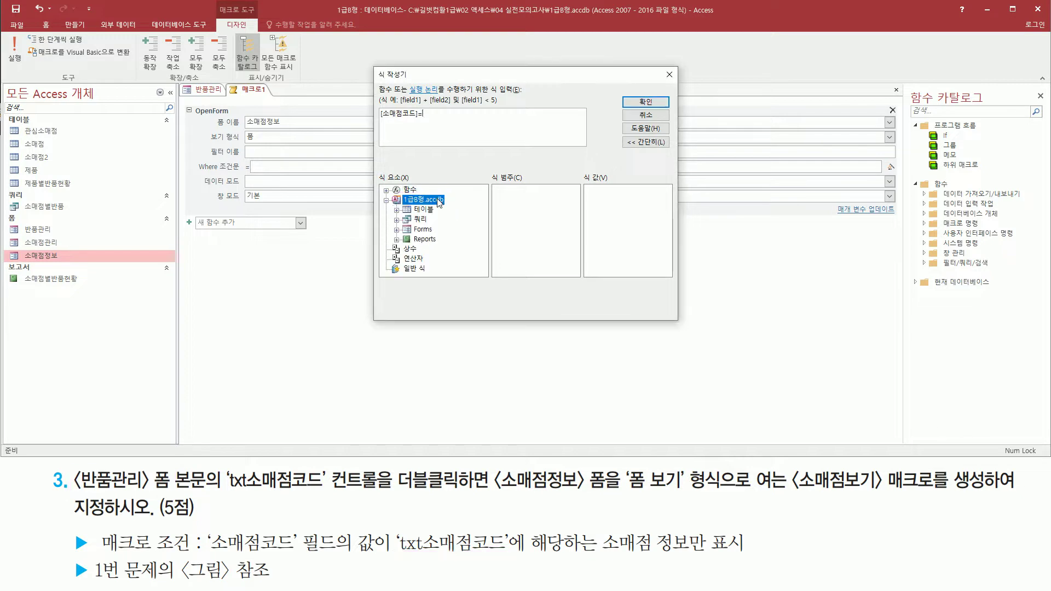
pyautogui.click(423, 230)
pyautogui.doubleClick(422, 230)
pyautogui.click(437, 240)
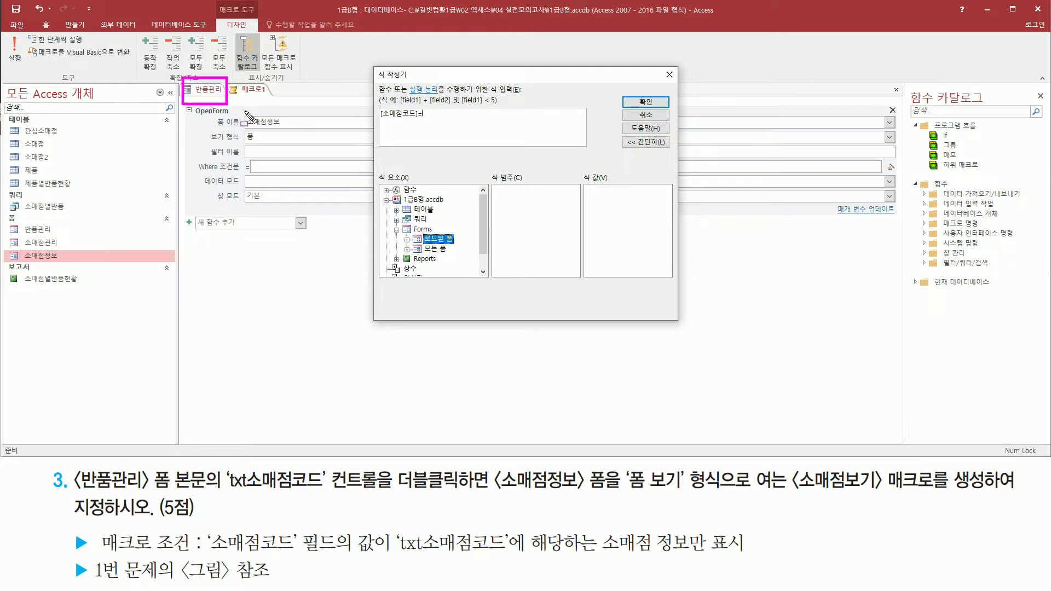
pyautogui.press('Escape')
pyautogui.click(437, 242)
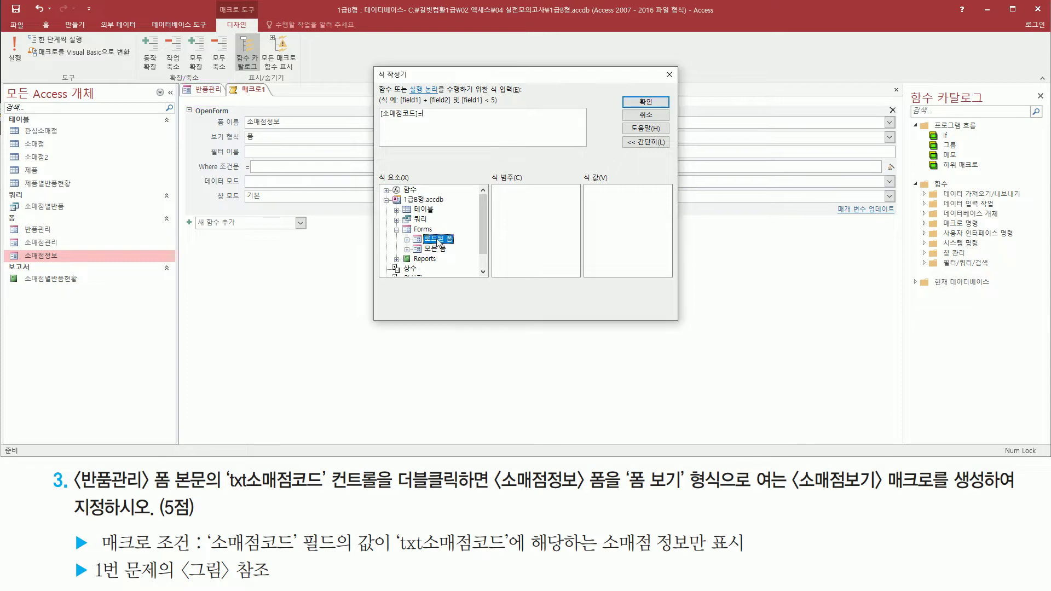
pyautogui.doubleClick(438, 241)
pyautogui.hotkey('ctrl', '2')
pyautogui.moveTo(431, 239); pyautogui.dragTo(462, 254)
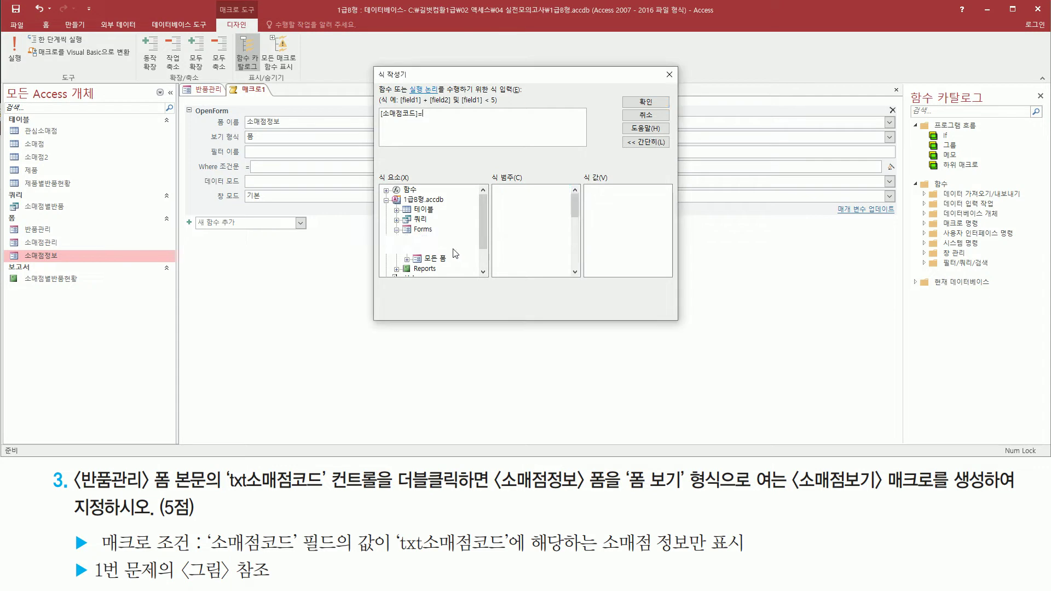
pyautogui.click(454, 250)
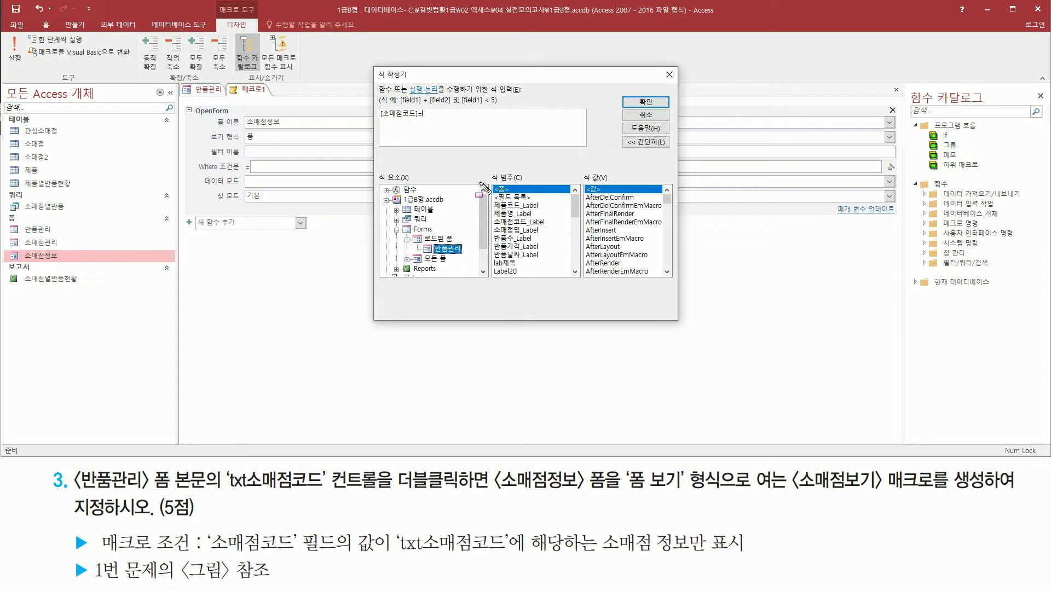
# Insert the 반품관리 form's txt소매점코드 control after the equals sign in the Where condition expression
pyautogui.moveTo(492, 183)
pyautogui.mouseDown()
pyautogui.moveTo(534, 278)
pyautogui.moveTo(553, 280)
pyautogui.mouseUp()
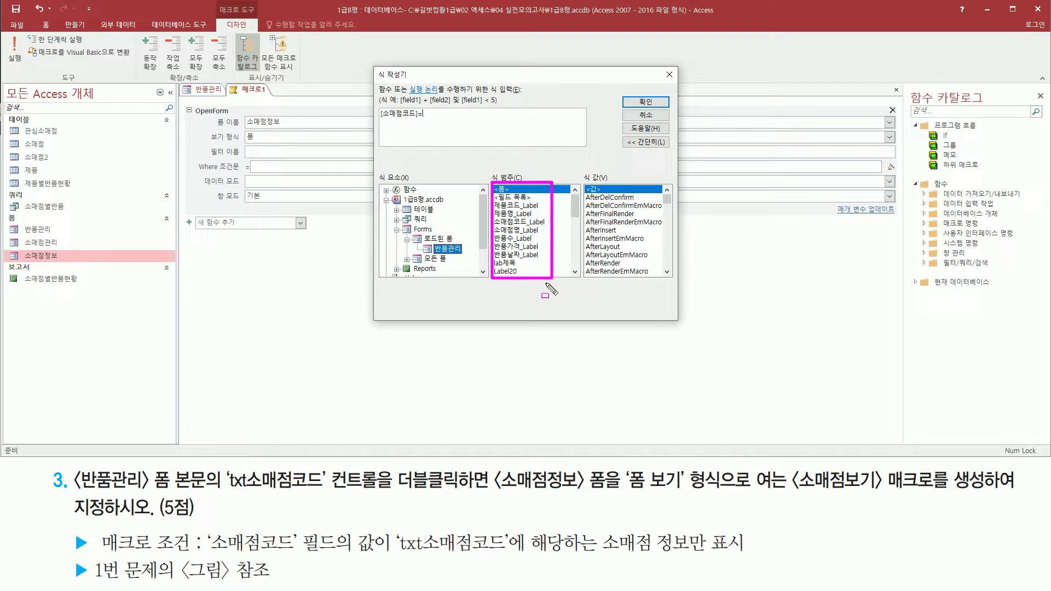
pyautogui.moveTo(394, 556); pyautogui.dragTo(506, 558)
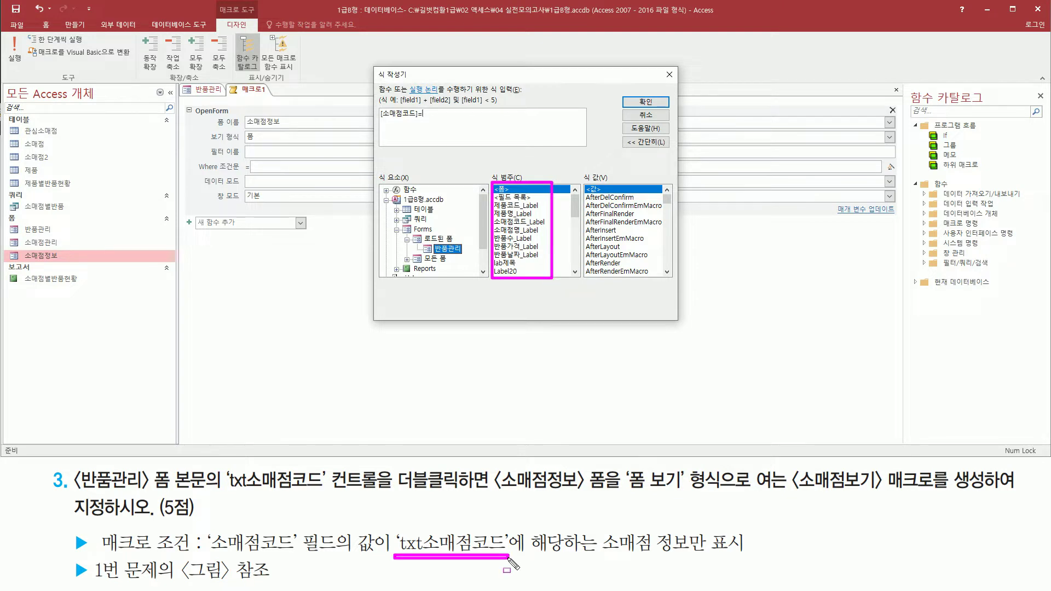
pyautogui.press('Escape')
pyautogui.click(575, 253)
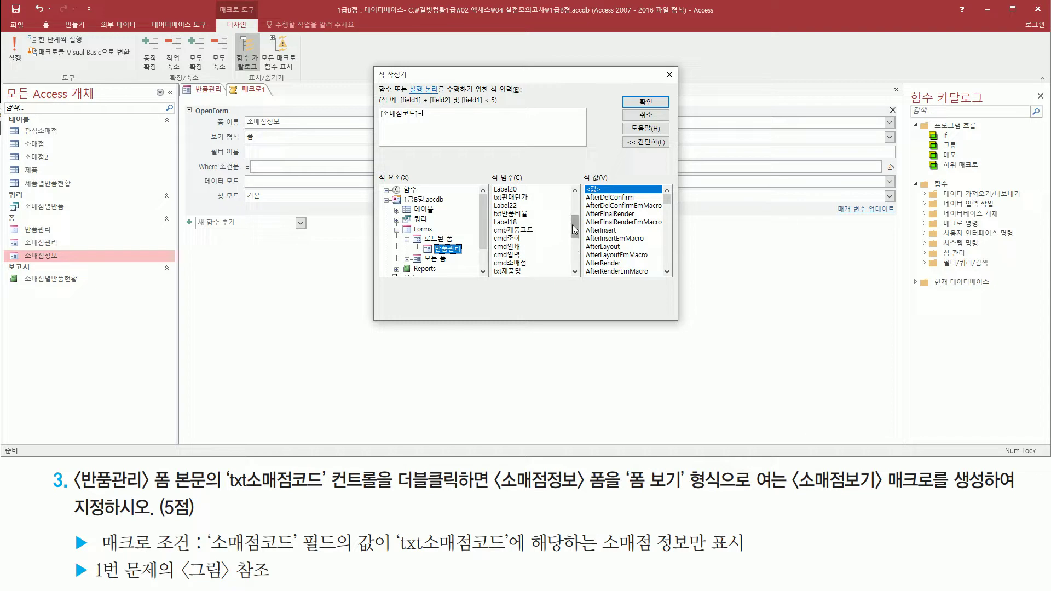
pyautogui.moveTo(576, 236); pyautogui.dragTo(580, 247)
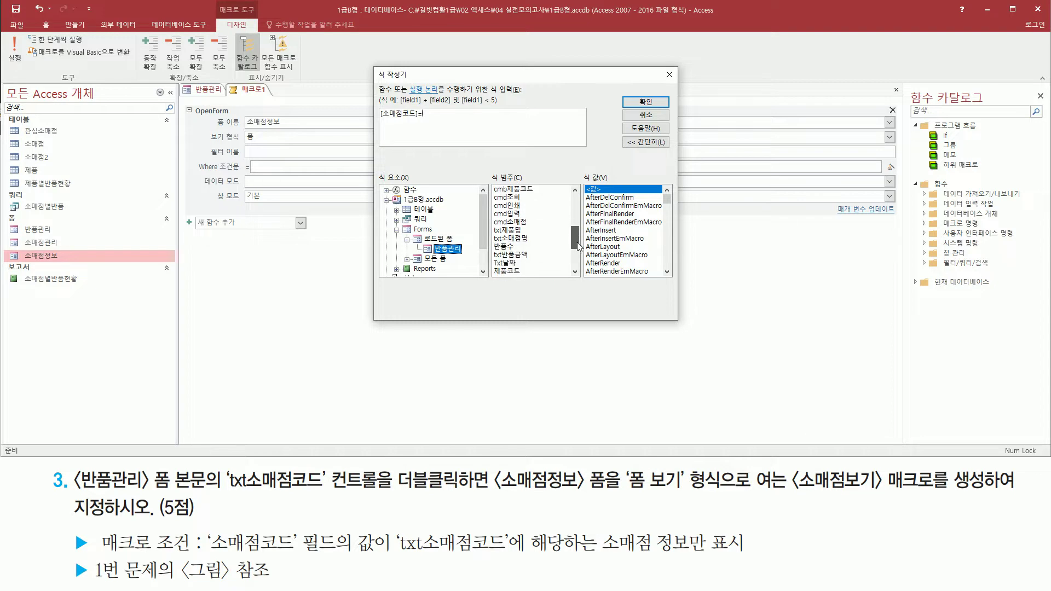
pyautogui.scroll(-3, 524, 245)
pyautogui.click(515, 205)
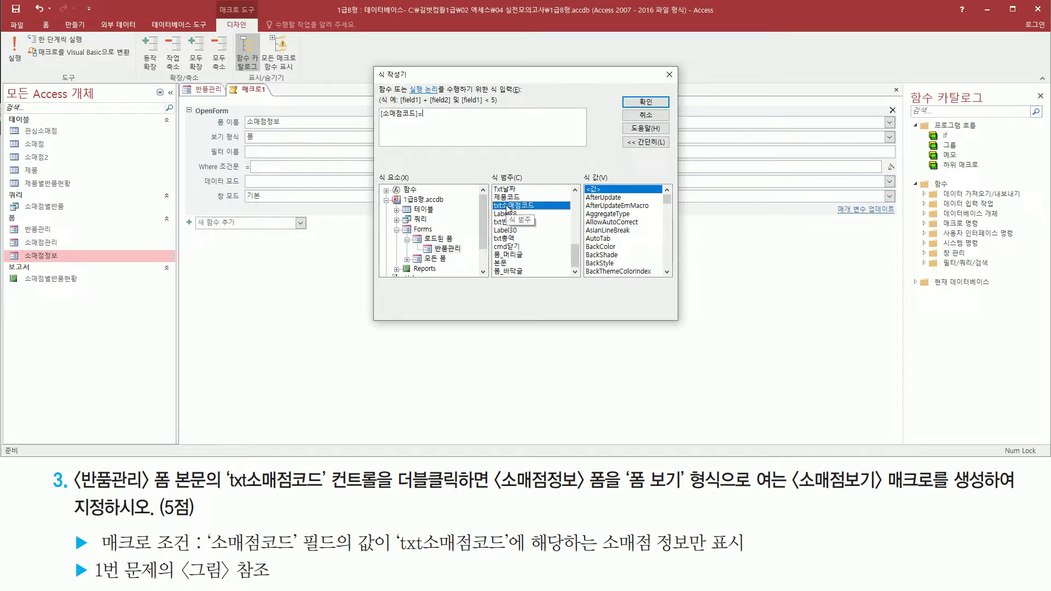
pyautogui.doubleClick(507, 206)
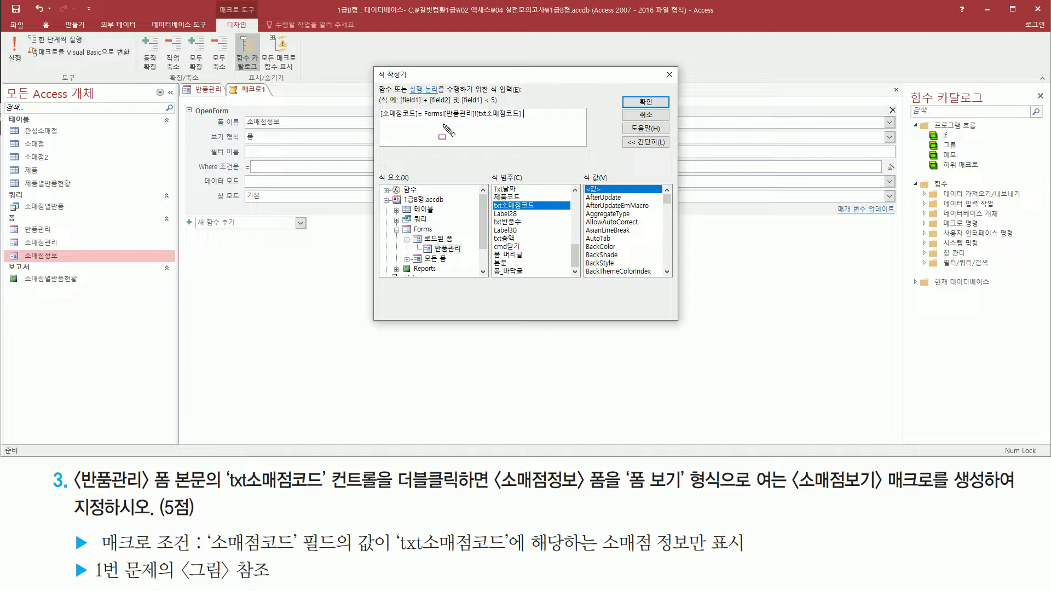
# Accept the expression [소매점코드]= Forms![반품관리]![txt소매점코드] as the OpenForm action's Where condition
pyautogui.moveTo(425, 120); pyautogui.dragTo(527, 120)
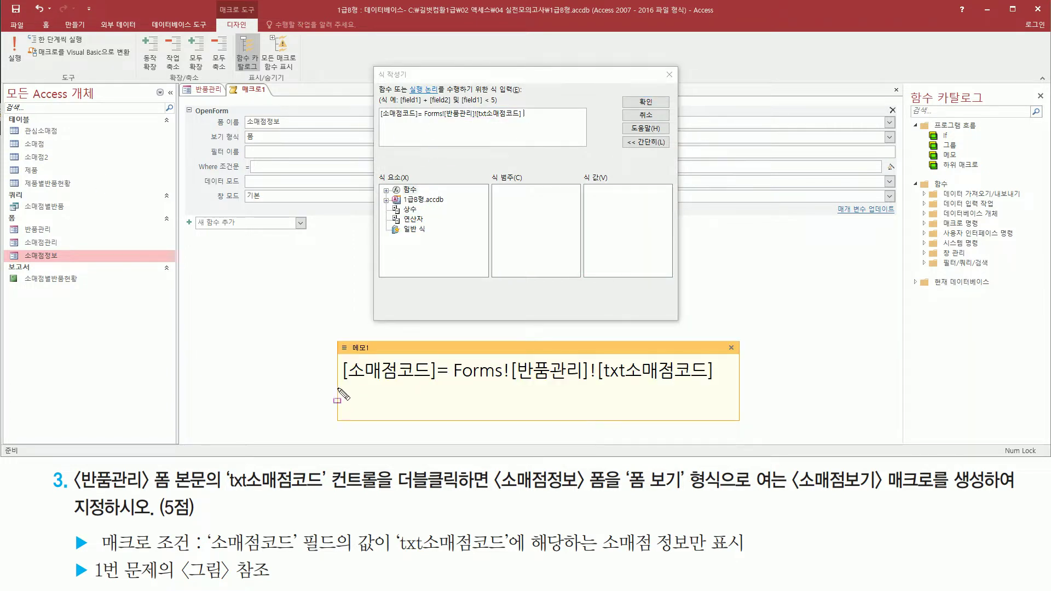
pyautogui.moveTo(338, 390); pyautogui.dragTo(720, 391)
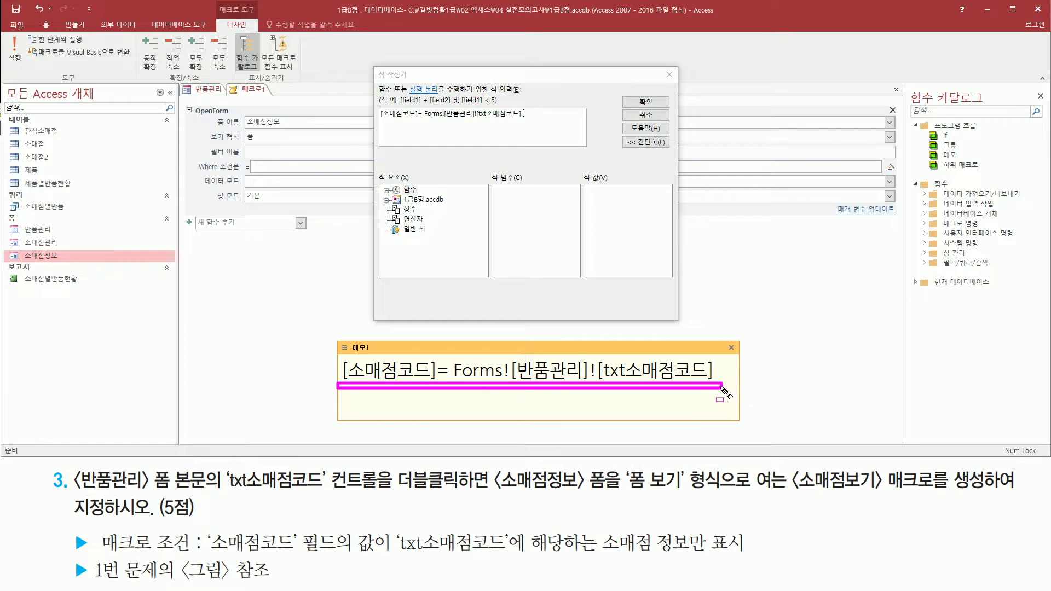
pyautogui.moveTo(343, 383)
pyautogui.mouseDown()
pyautogui.moveTo(439, 385)
pyautogui.moveTo(439, 359)
pyautogui.mouseUp()
pyautogui.moveTo(599, 379); pyautogui.dragTo(706, 379)
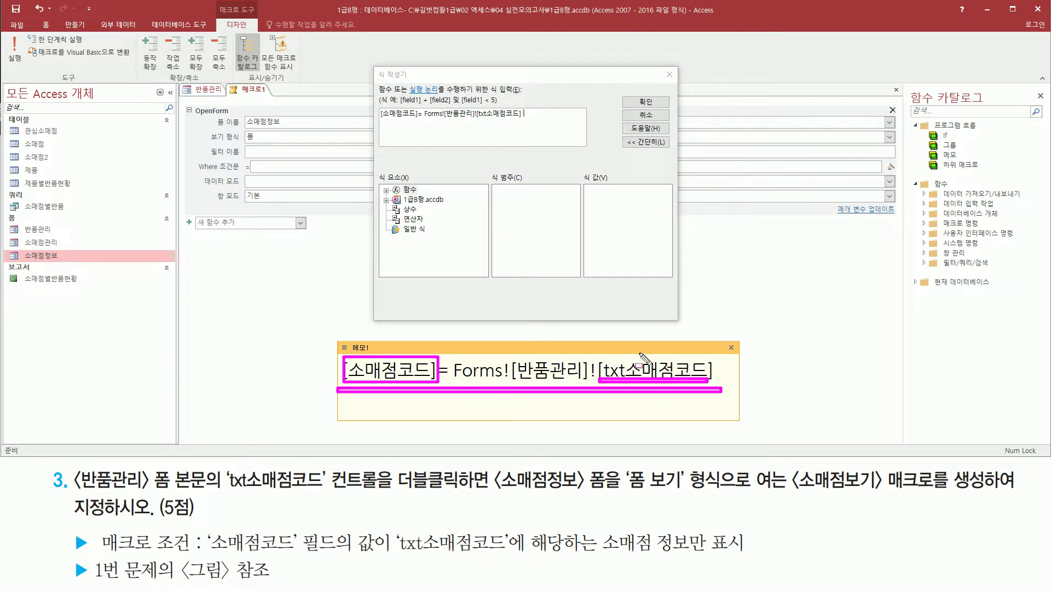
pyautogui.moveTo(453, 378); pyautogui.dragTo(589, 379)
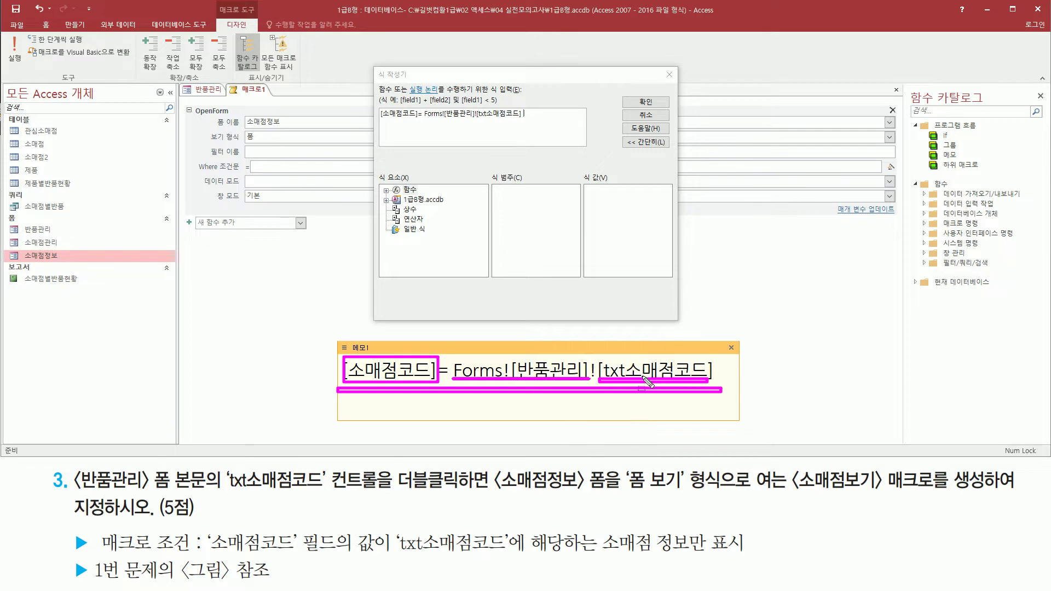
pyautogui.press('Escape')
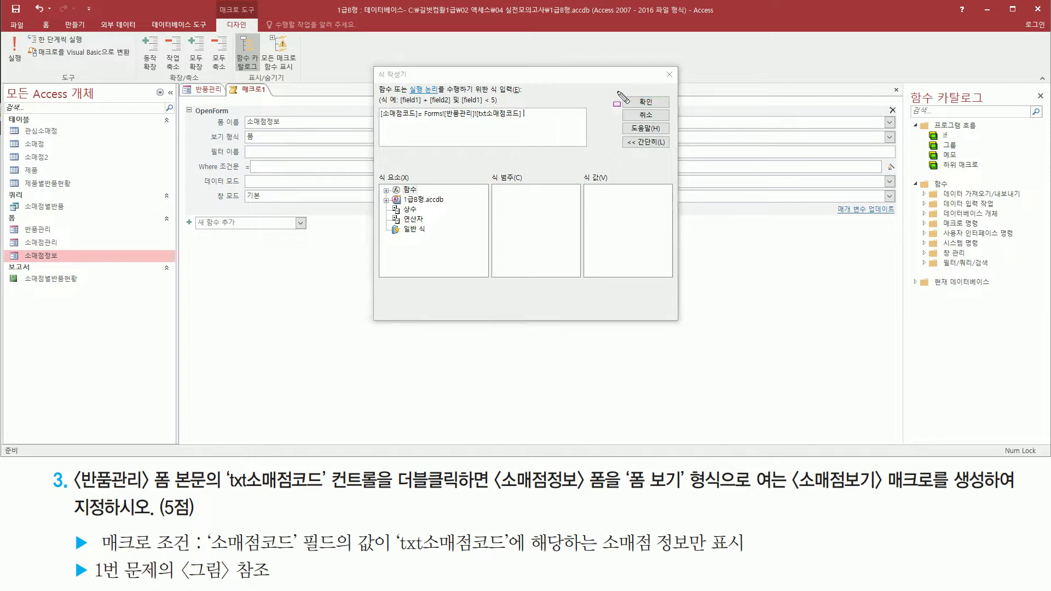
pyautogui.click(648, 103)
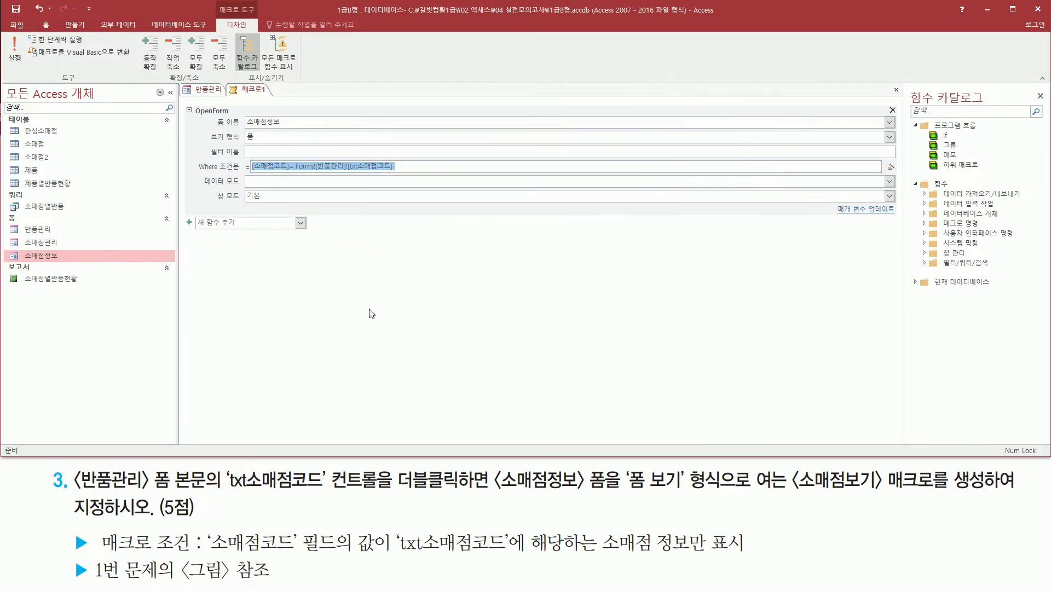
pyautogui.click(281, 166)
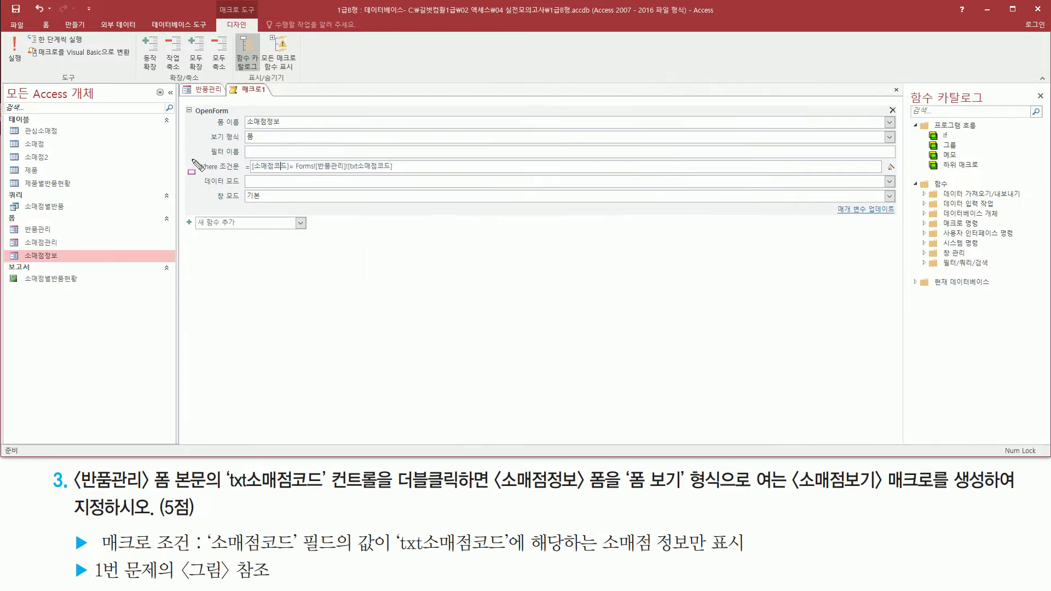
pyautogui.moveTo(189, 159); pyautogui.dragTo(402, 175)
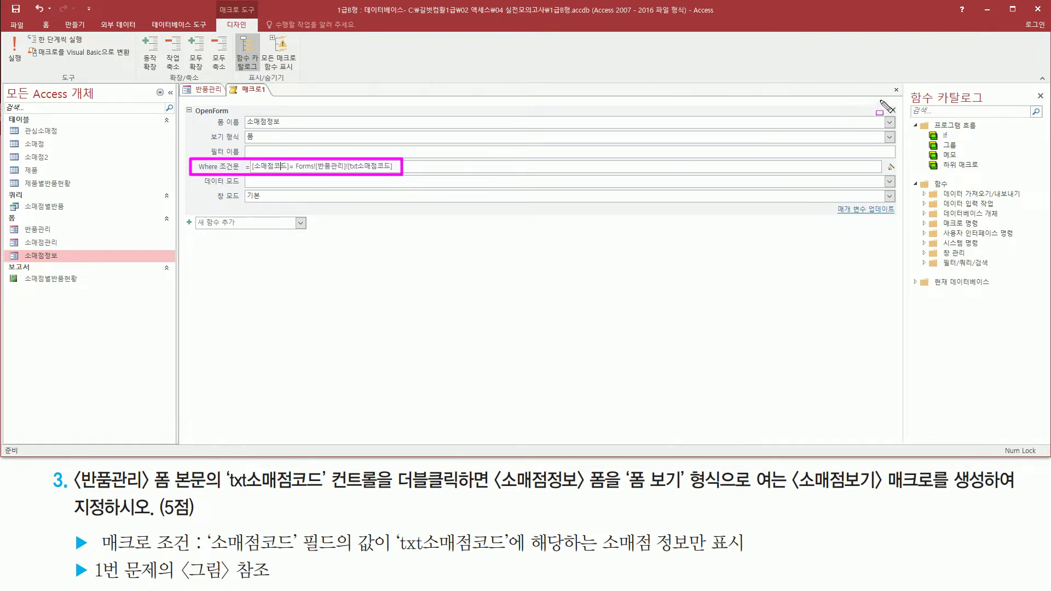
# Close the new macro and agree to save its design changes
pyautogui.moveTo(886, 82); pyautogui.dragTo(905, 101)
pyautogui.press('Escape')
pyautogui.click(897, 90)
pyautogui.hotkey('ctrl', '2')
pyautogui.moveTo(584, 317); pyautogui.dragTo(640, 317)
pyautogui.moveTo(440, 321); pyautogui.dragTo(484, 345)
pyautogui.press('Escape')
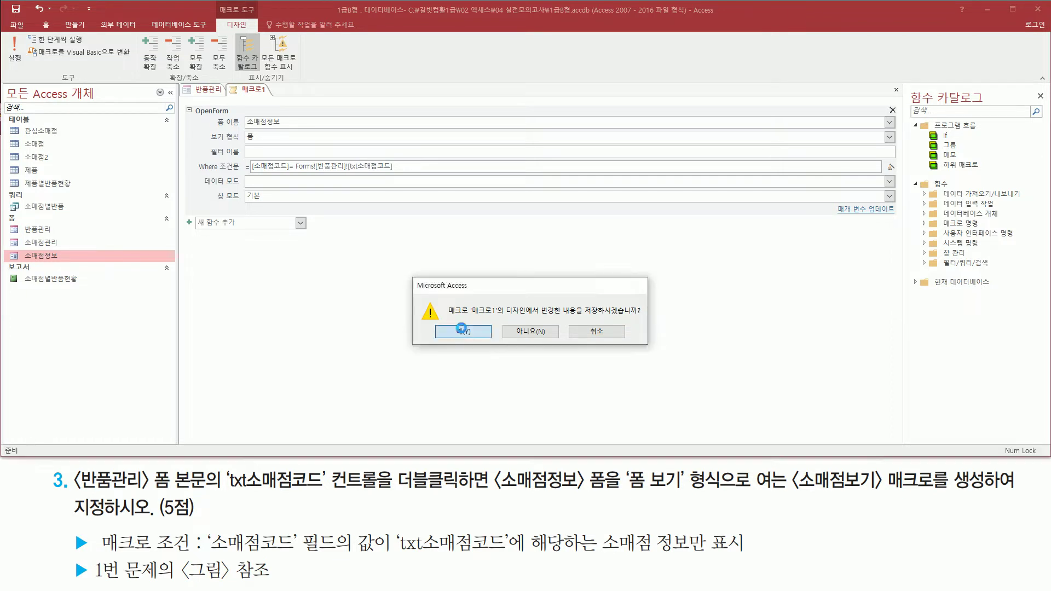
pyautogui.press('Return')
# Save the macro under the name 소매점보기
pyautogui.hotkey('ctrl', '2')
pyautogui.moveTo(442, 143); pyautogui.dragTo(502, 175)
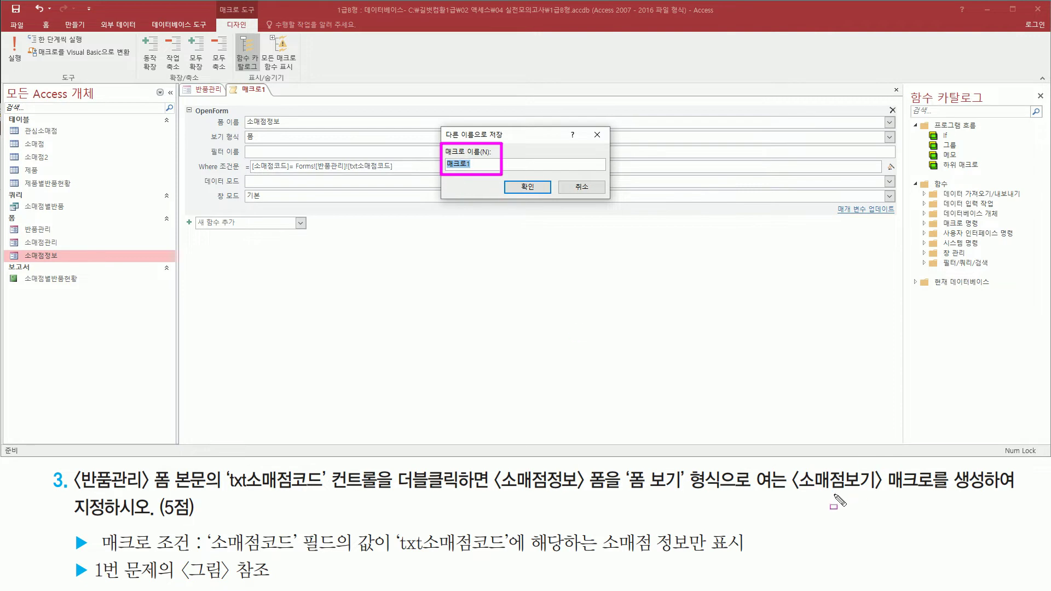
pyautogui.moveTo(794, 495); pyautogui.dragTo(935, 491)
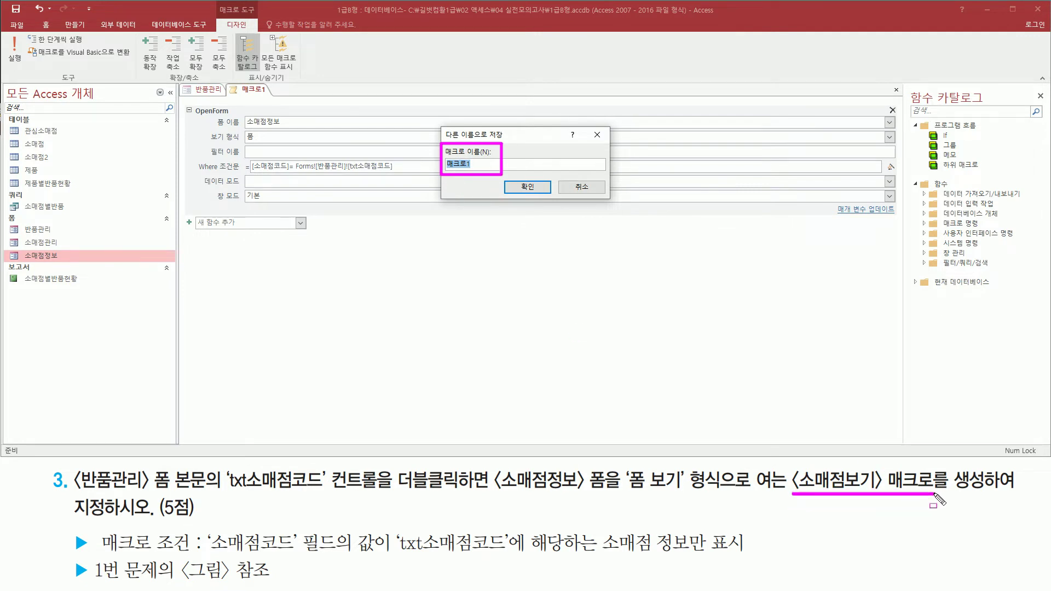
pyautogui.press('Escape')
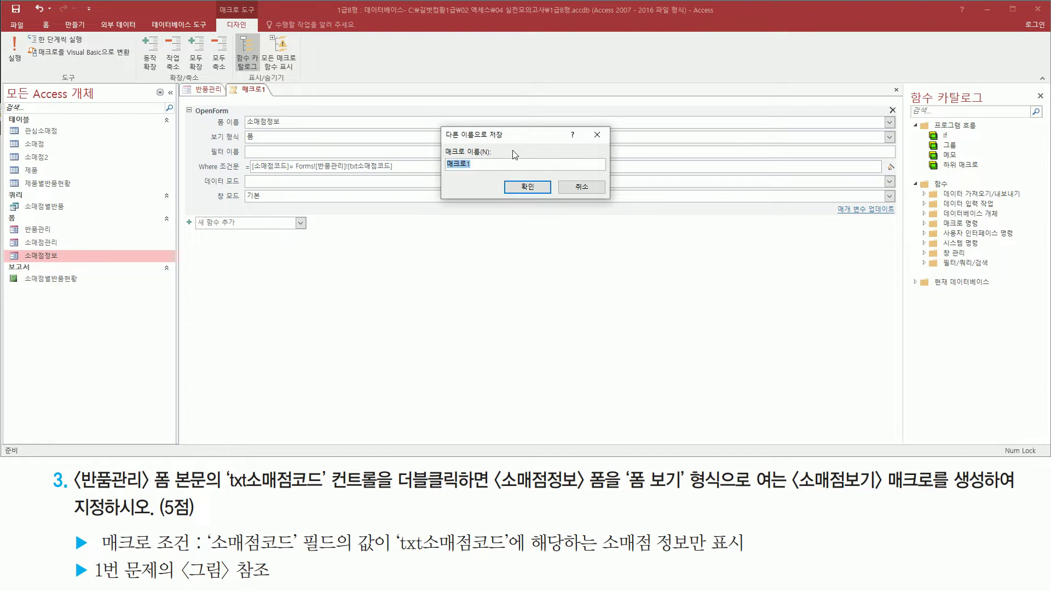
pyautogui.write('소매점보기')
pyautogui.moveTo(442, 145); pyautogui.dragTo(495, 173)
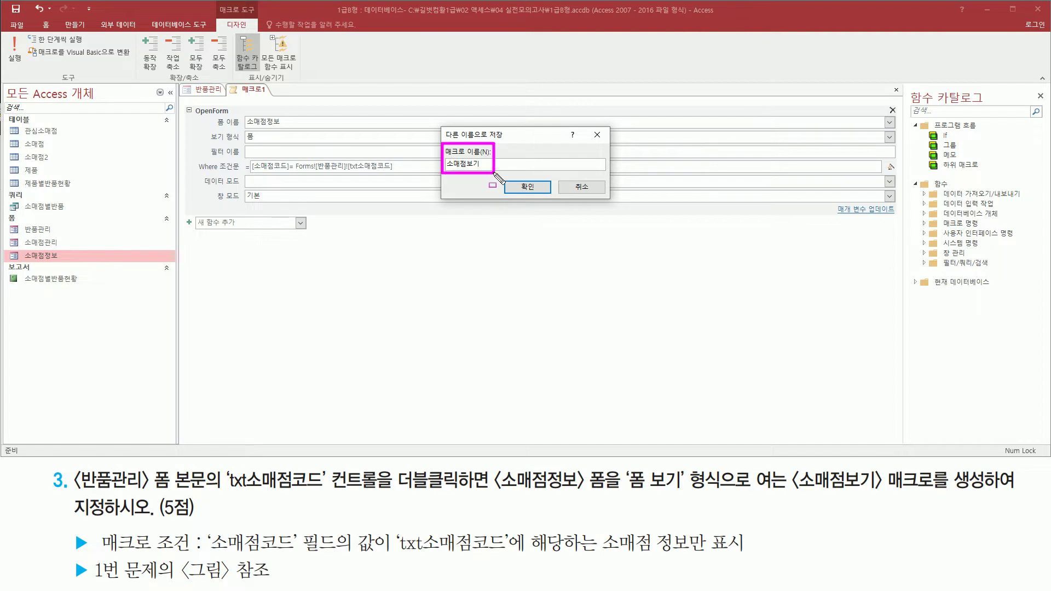
pyautogui.click(529, 187)
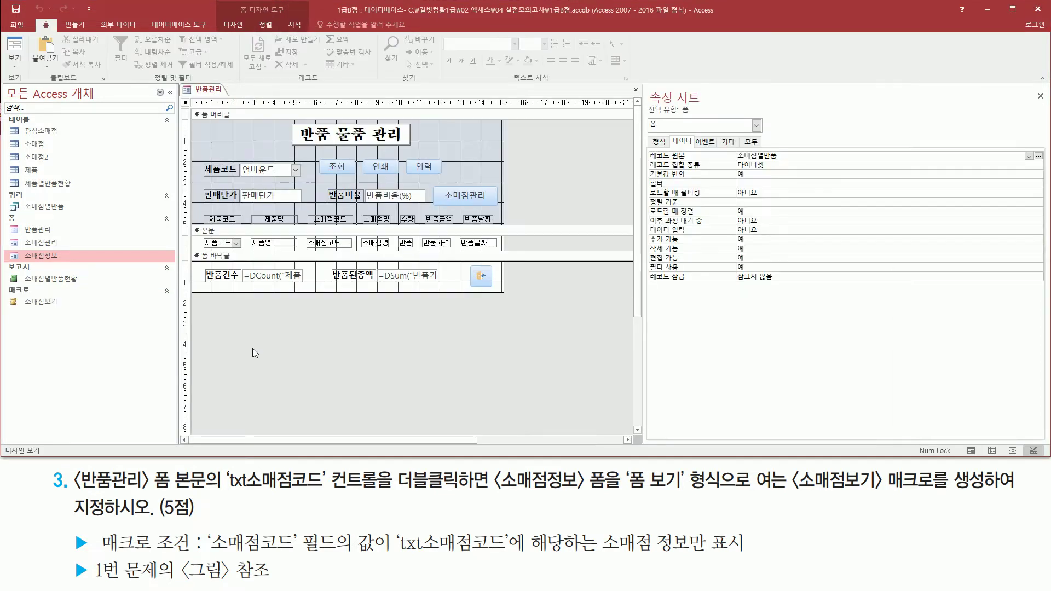
pyautogui.moveTo(4, 283); pyautogui.dragTo(70, 313)
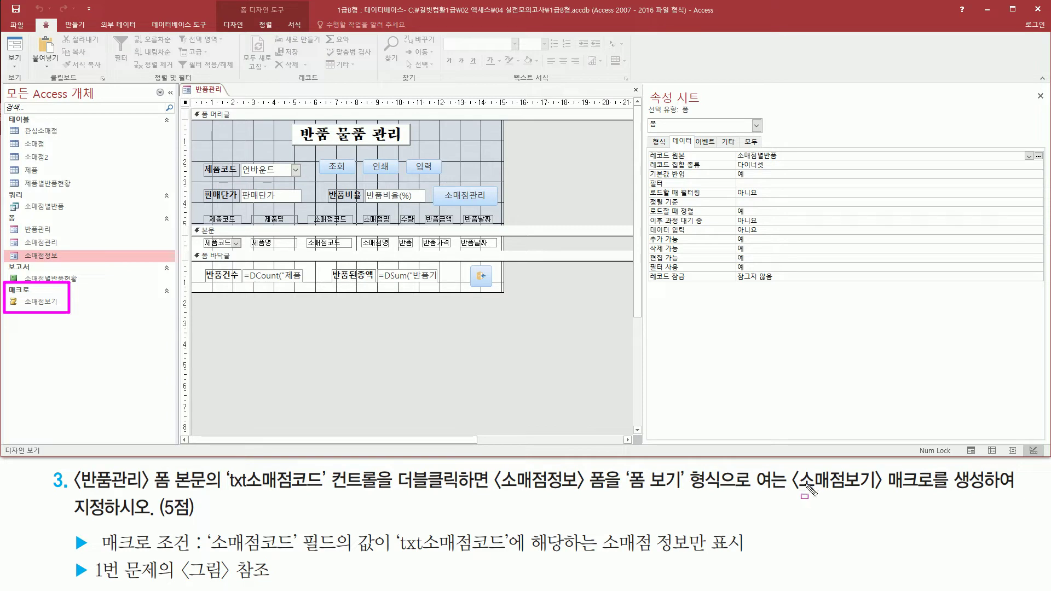
pyautogui.moveTo(798, 492)
pyautogui.mouseDown()
pyautogui.moveTo(968, 499)
pyautogui.moveTo(943, 495)
pyautogui.mouseUp()
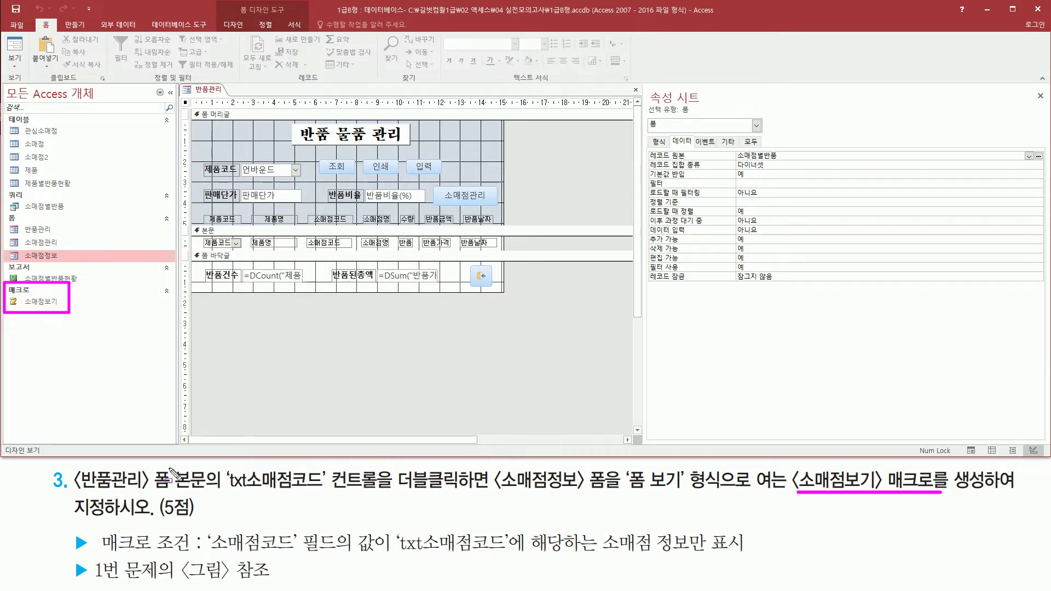
pyautogui.moveTo(155, 492)
pyautogui.mouseDown()
pyautogui.moveTo(417, 501)
pyautogui.moveTo(464, 487)
pyautogui.moveTo(403, 466)
pyautogui.mouseUp()
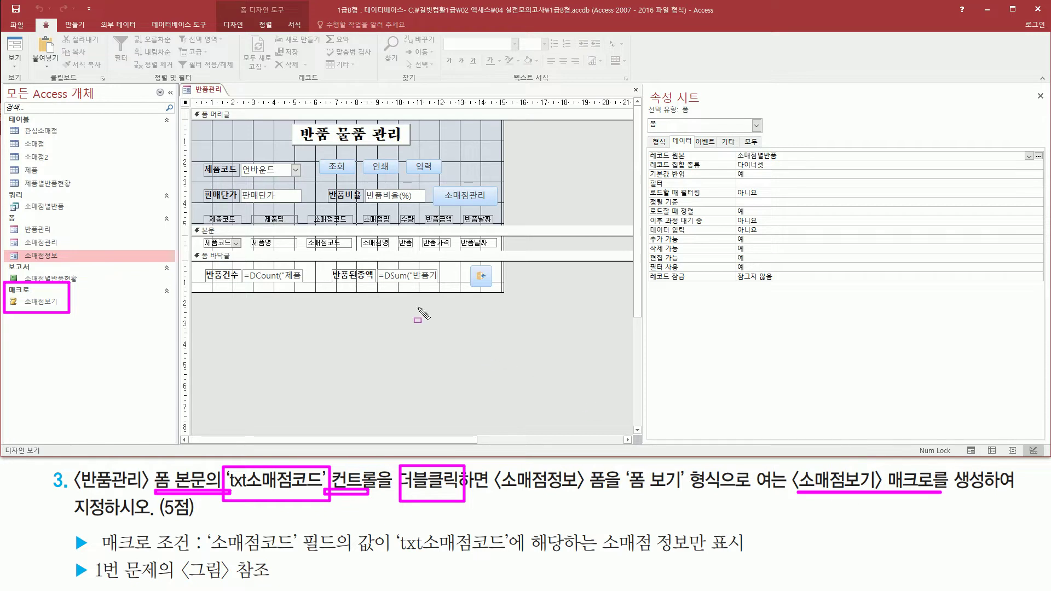
pyautogui.press('Escape')
# Assign the 소매점보기 macro to the On Dbl Click event of the txt소매점코드 text box in the form's detail section
pyautogui.click(326, 245)
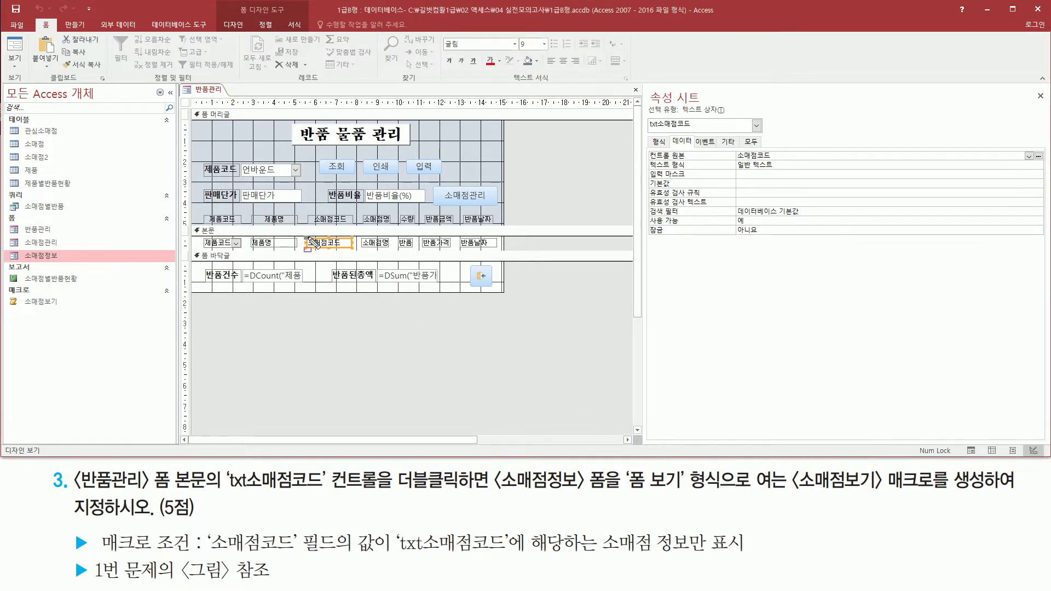
pyautogui.moveTo(303, 232); pyautogui.dragTo(353, 253)
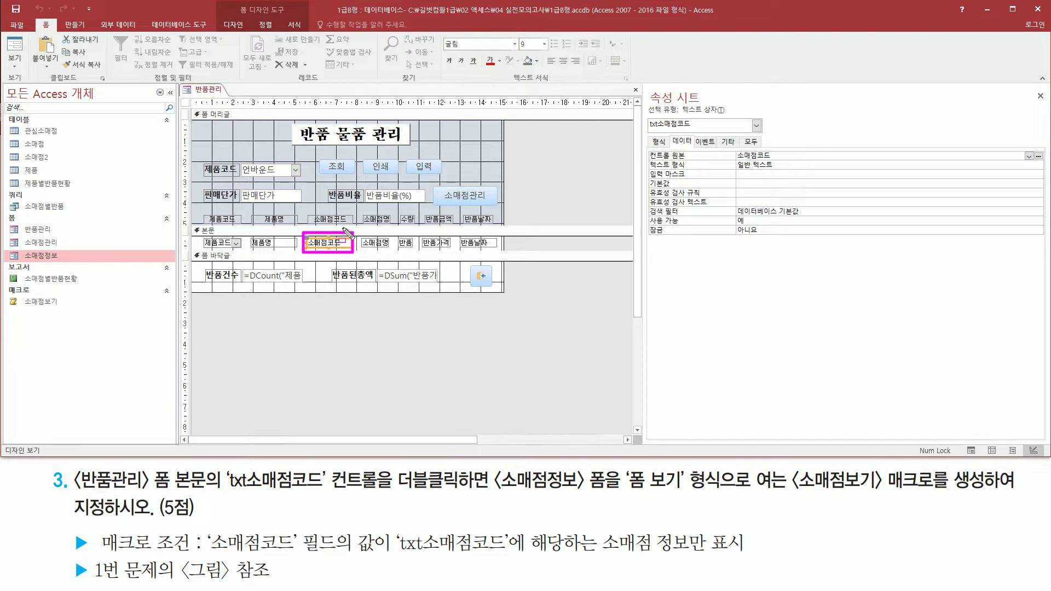
pyautogui.moveTo(643, 132); pyautogui.dragTo(701, 132)
pyautogui.moveTo(226, 489); pyautogui.dragTo(320, 489)
pyautogui.moveTo(698, 134); pyautogui.dragTo(713, 150)
pyautogui.press('Escape')
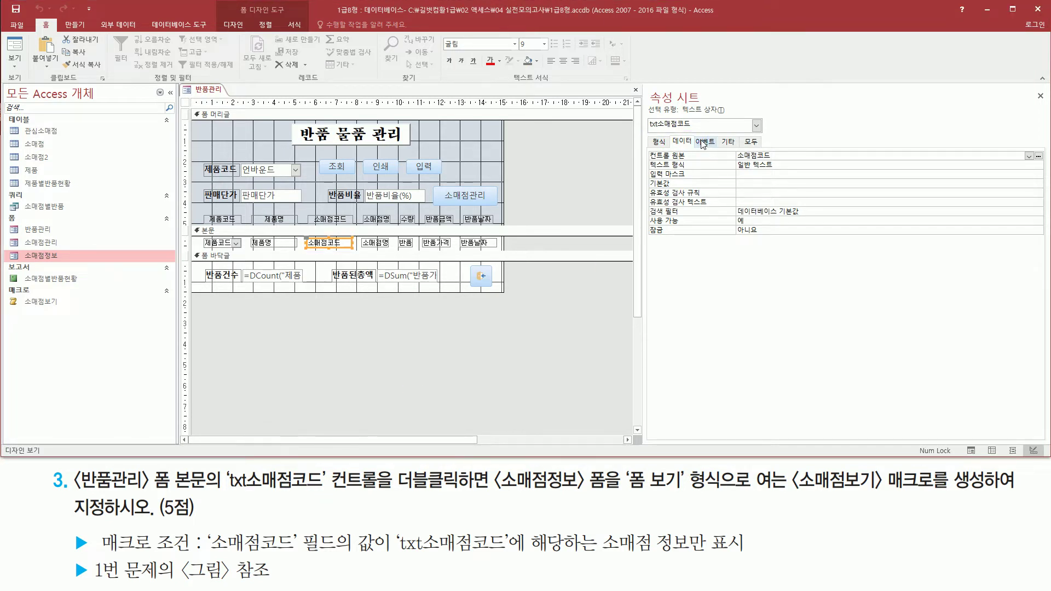
pyautogui.click(703, 144)
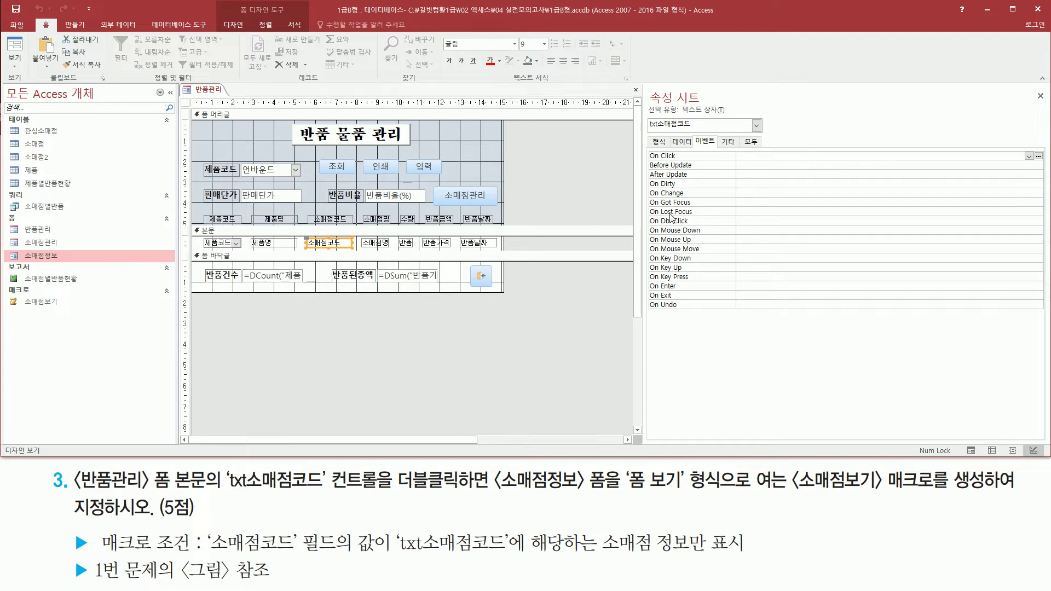
pyautogui.click(729, 221)
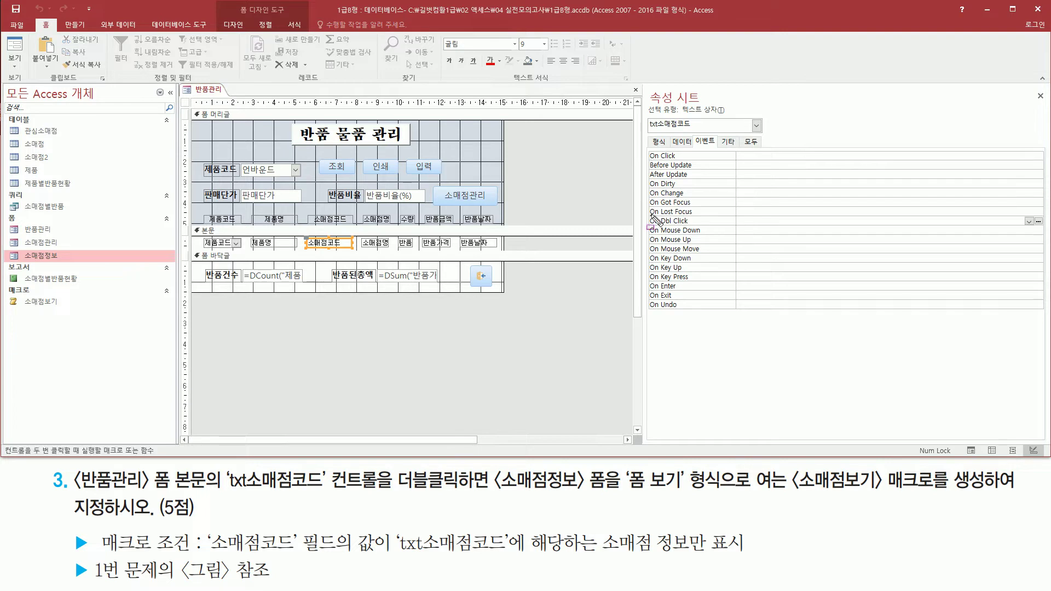
pyautogui.moveTo(646, 213)
pyautogui.mouseDown()
pyautogui.moveTo(718, 236)
pyautogui.moveTo(1034, 219)
pyautogui.mouseUp()
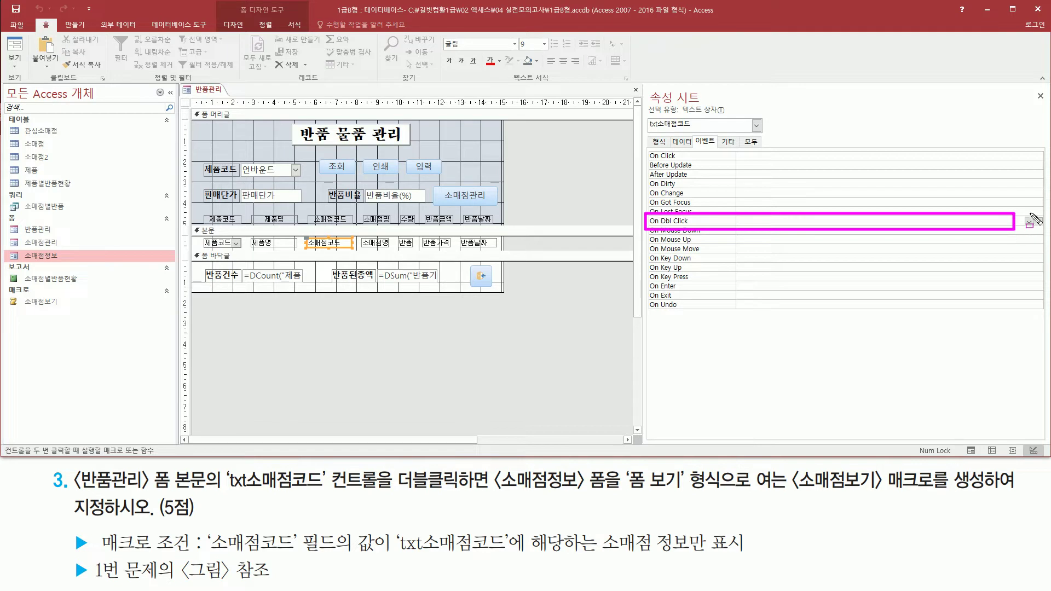
pyautogui.click(1030, 221)
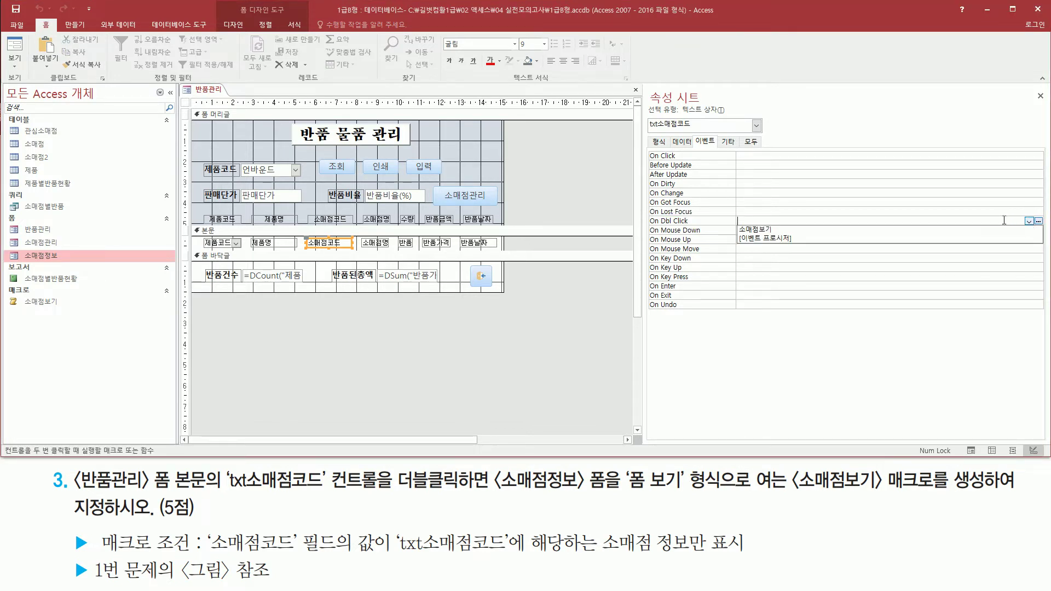
pyautogui.click(778, 231)
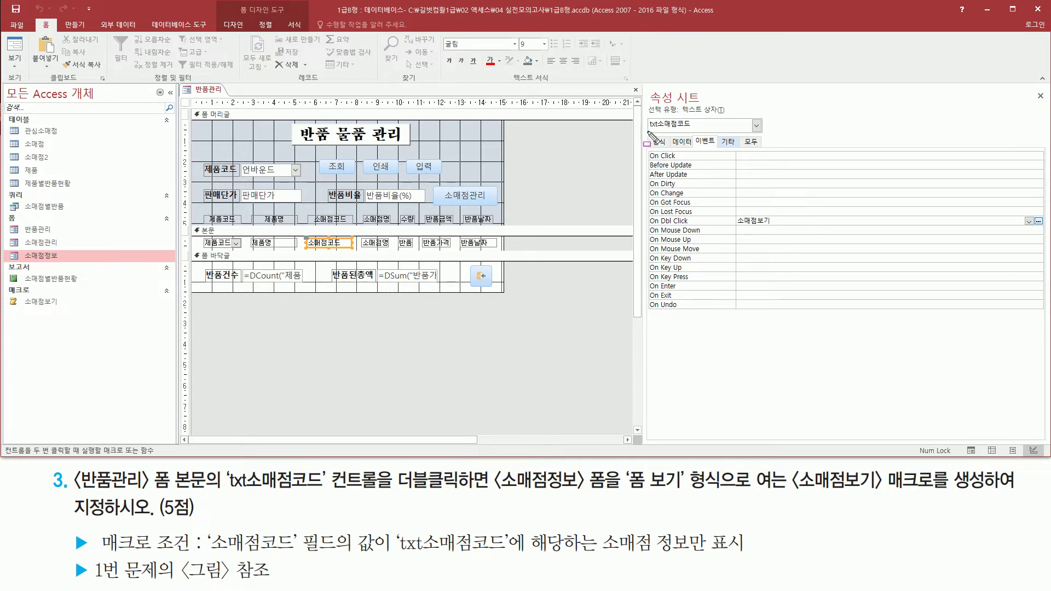
pyautogui.moveTo(646, 132)
pyautogui.mouseDown()
pyautogui.moveTo(699, 132)
pyautogui.moveTo(699, 115)
pyautogui.mouseUp()
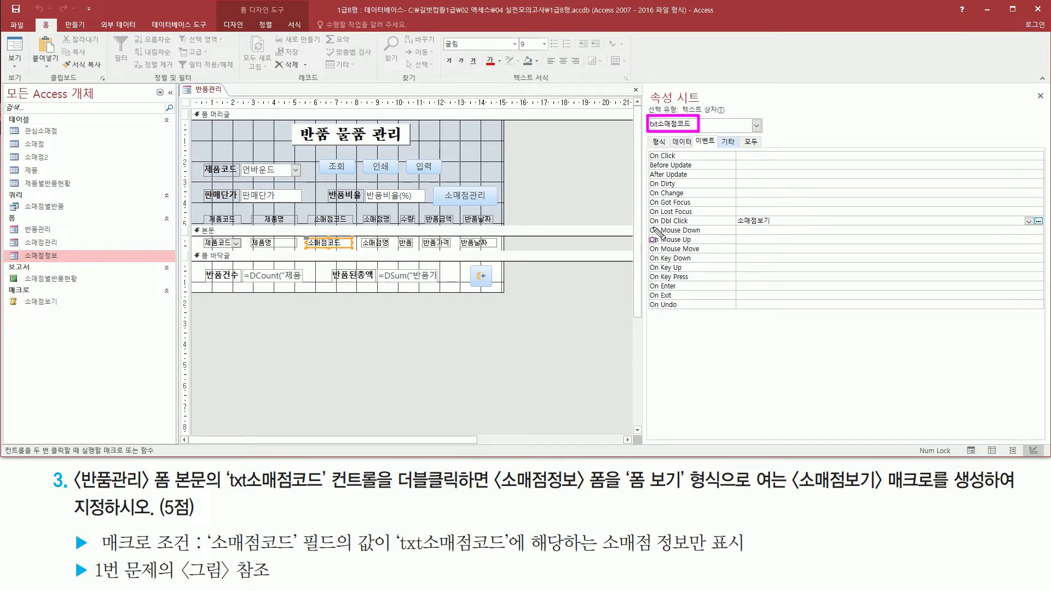
pyautogui.moveTo(650, 226); pyautogui.dragTo(774, 227)
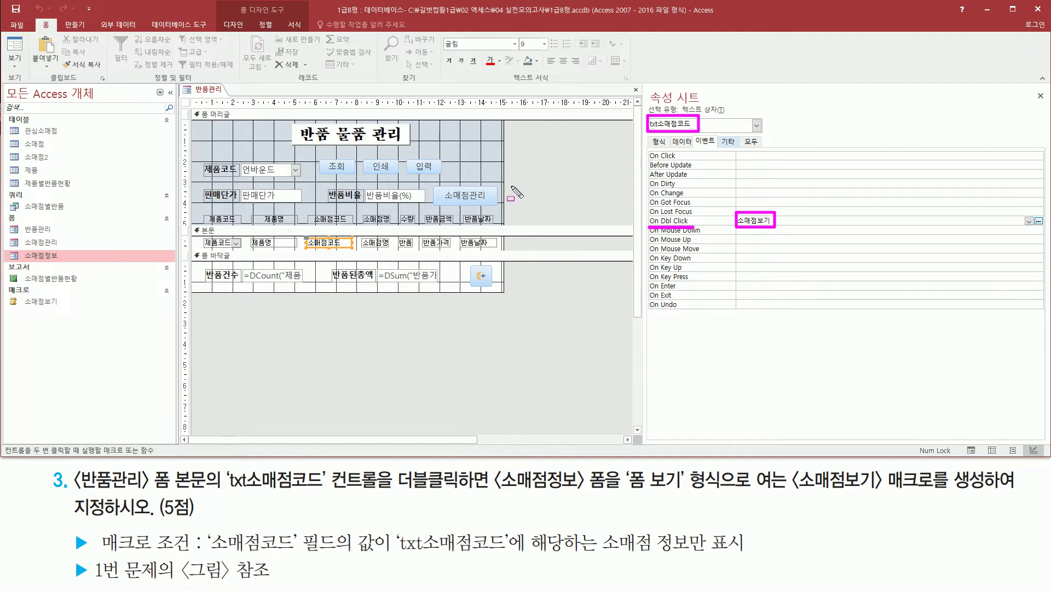
pyautogui.press('Escape')
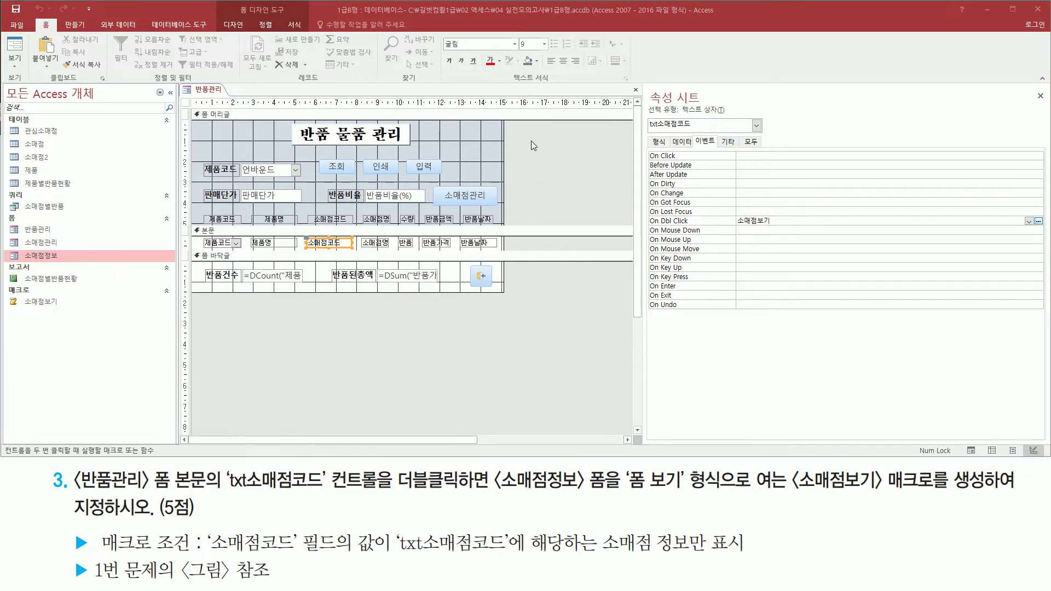
# Switch the 반품관리 form to Form View to test the macro on the 소매점코드 values
pyautogui.rightClick(531, 142)
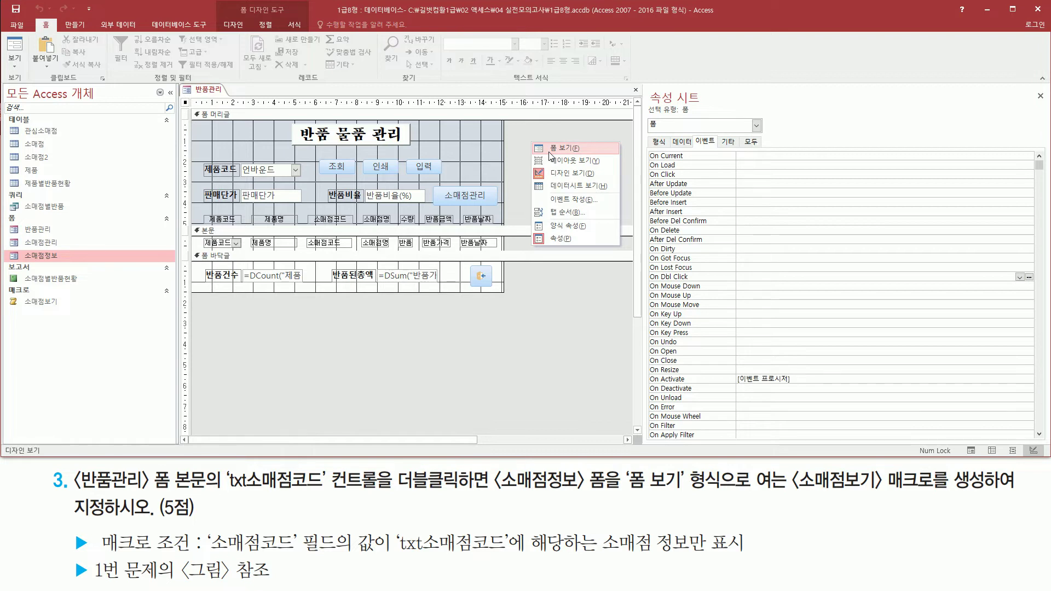
pyautogui.click(550, 154)
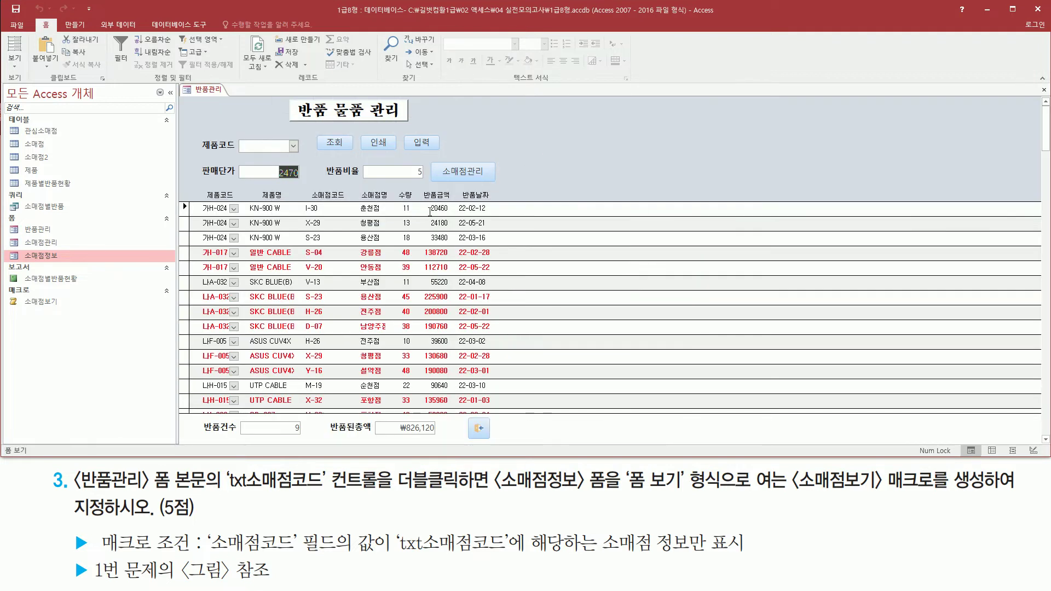
pyautogui.moveTo(300, 201); pyautogui.dragTo(338, 408)
pyautogui.press('Escape')
# Test the macro by opening 소매점정보 from store code I-30 in the first record, and close that form
pyautogui.click(313, 208)
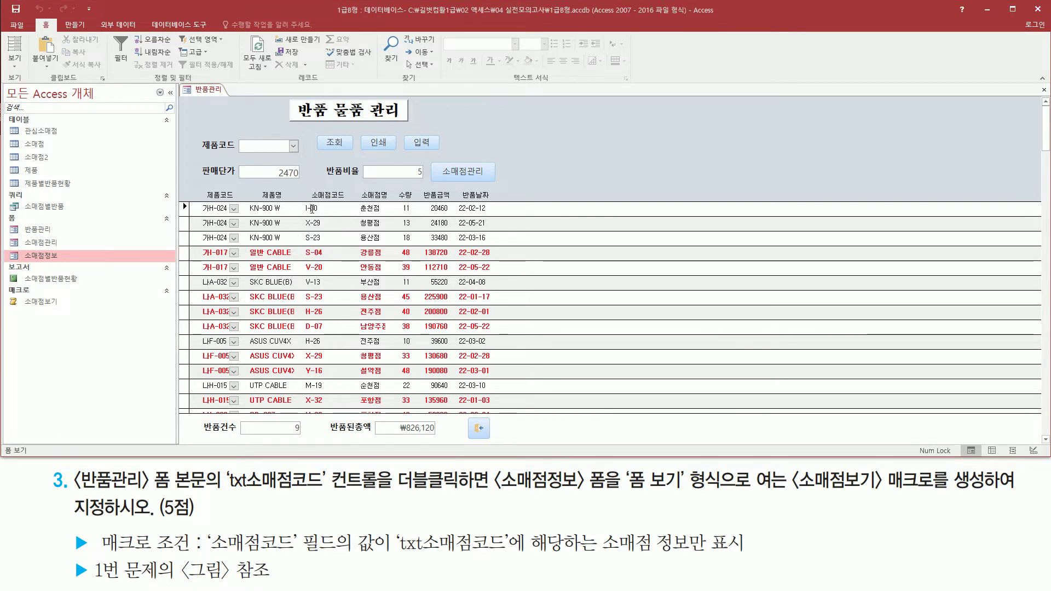
pyautogui.doubleClick(313, 208)
pyautogui.click(323, 156)
pyautogui.moveTo(278, 141); pyautogui.dragTo(313, 160)
pyautogui.moveTo(198, 137)
pyautogui.mouseDown()
pyautogui.moveTo(474, 251)
pyautogui.moveTo(410, 219)
pyautogui.moveTo(409, 227)
pyautogui.mouseUp()
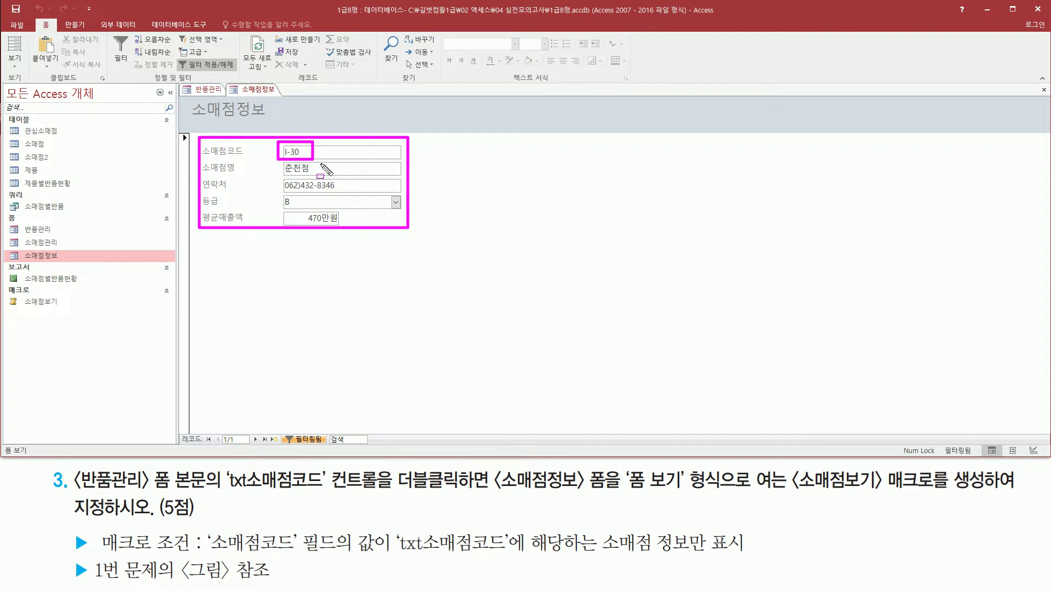
pyautogui.press('Escape')
pyautogui.rightClick(247, 91)
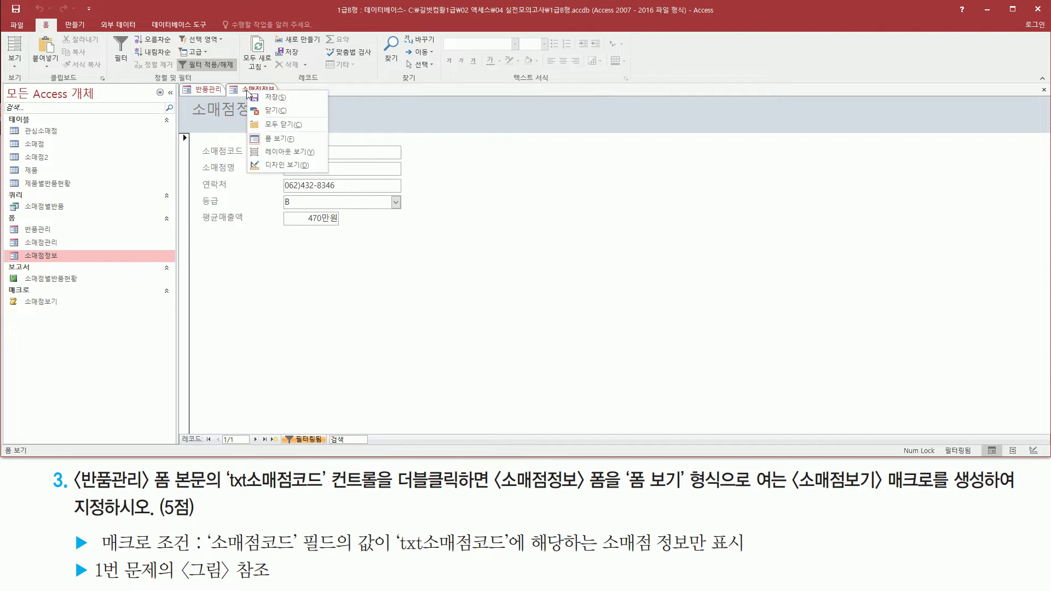
pyautogui.click(274, 110)
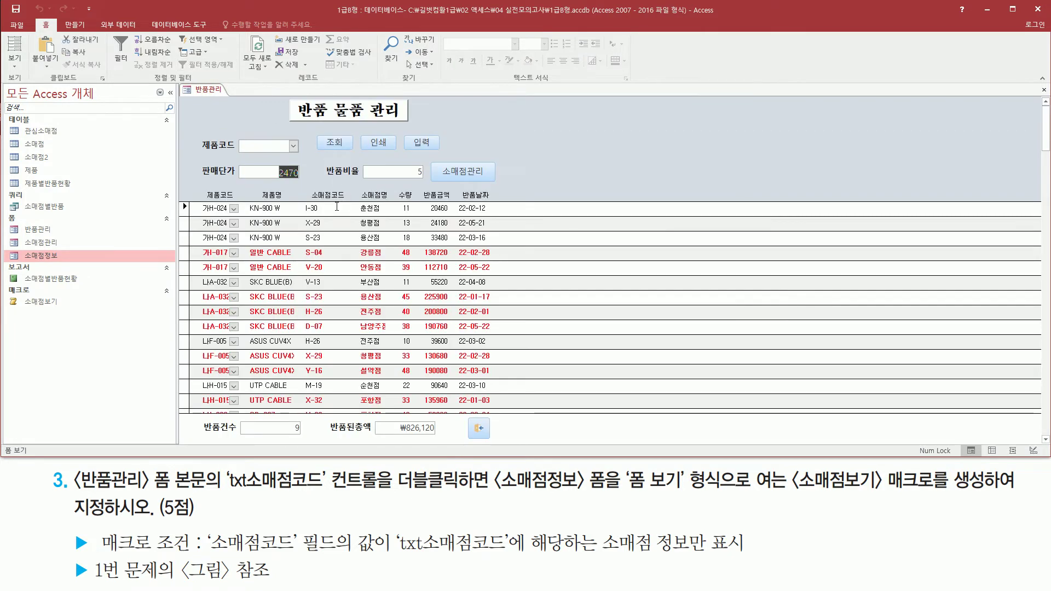
# Repeat the macro test with store code X-29 in the second record, and close the 소매점정보 form
pyautogui.click(313, 224)
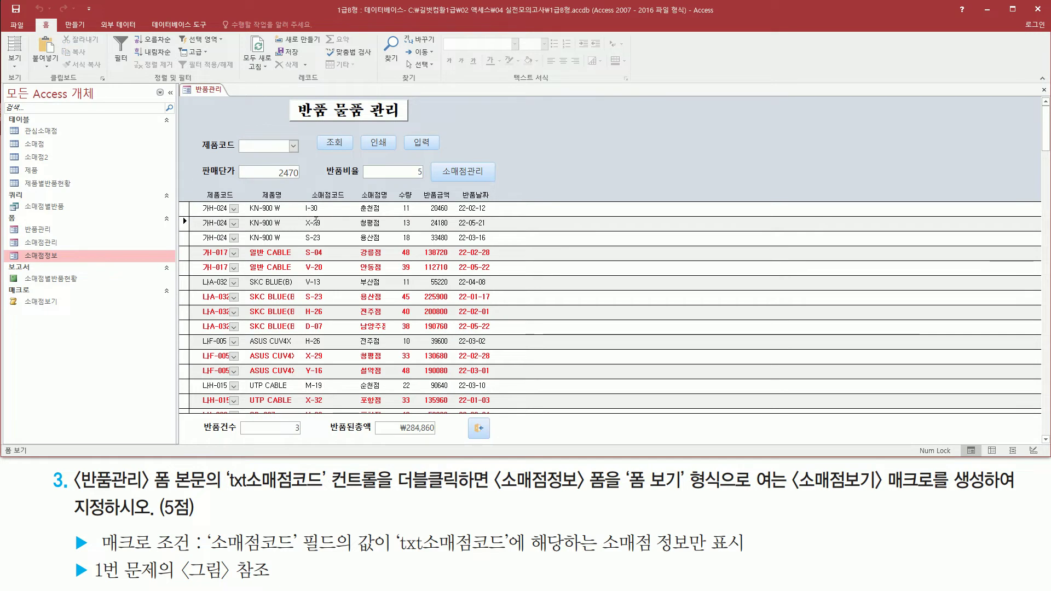
pyautogui.doubleClick(315, 222)
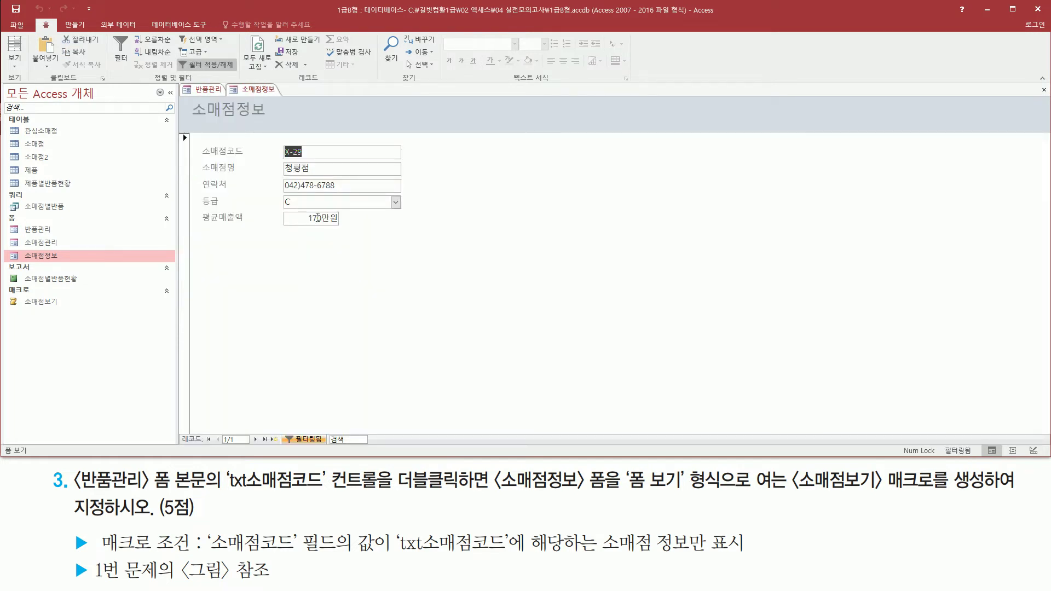
pyautogui.click(301, 152)
pyautogui.moveTo(270, 136)
pyautogui.mouseDown()
pyautogui.moveTo(301, 235)
pyautogui.moveTo(432, 237)
pyautogui.moveTo(416, 235)
pyautogui.mouseUp()
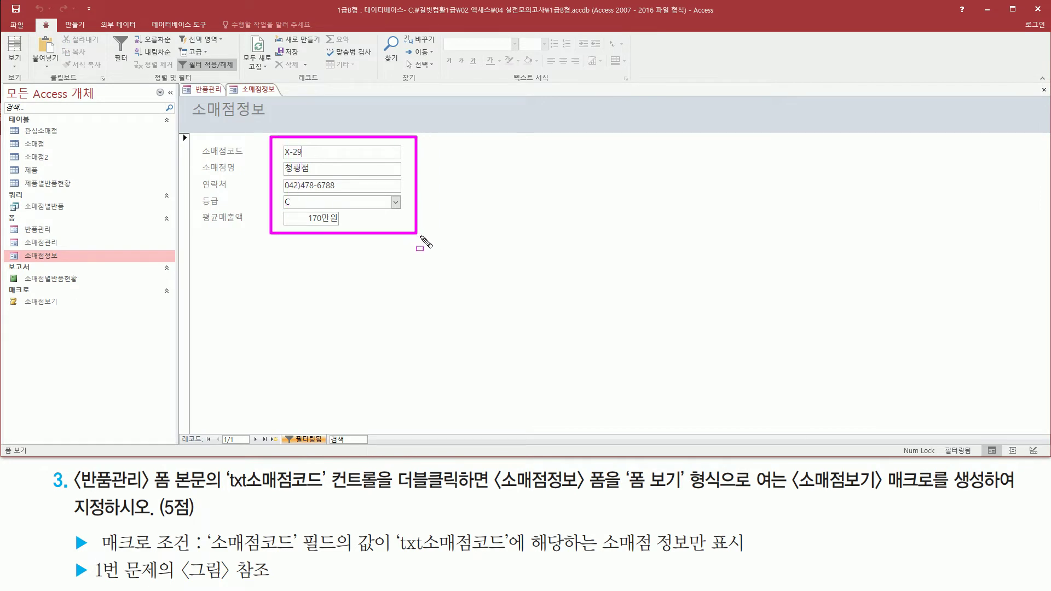
pyautogui.press('Escape')
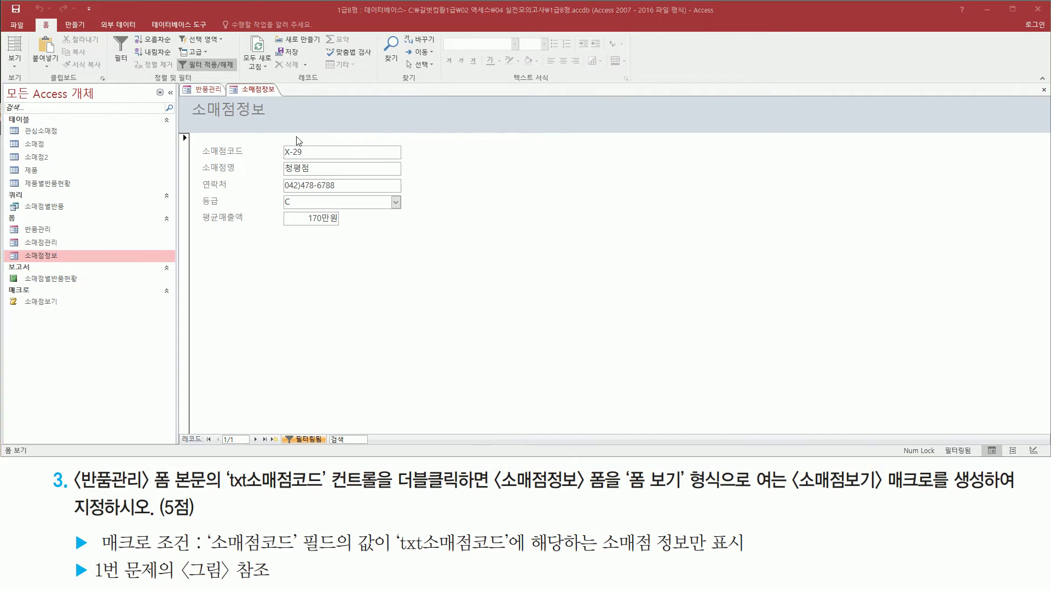
pyautogui.rightClick(265, 91)
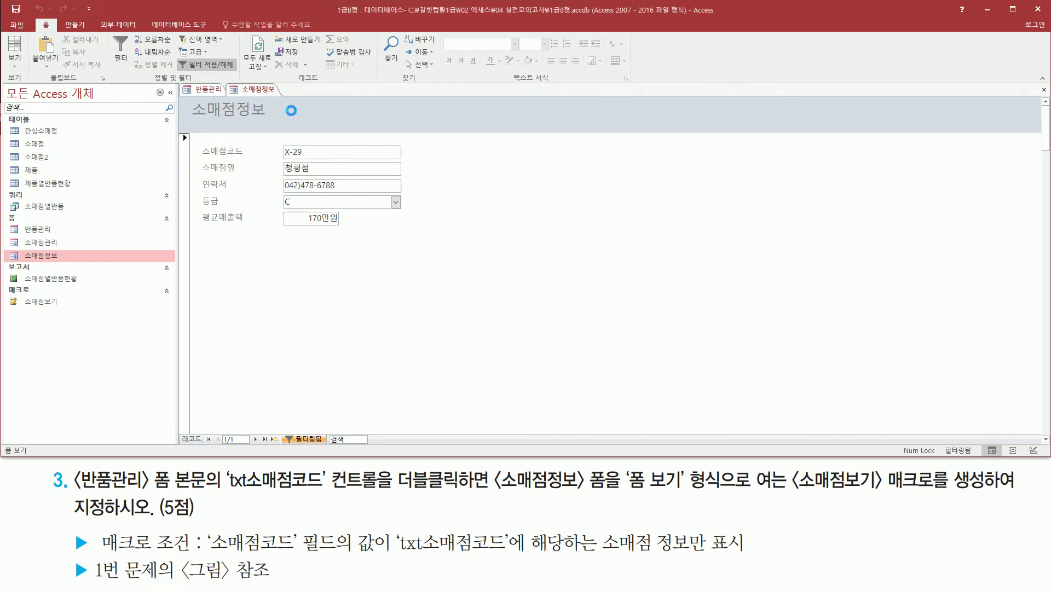
pyautogui.click(292, 110)
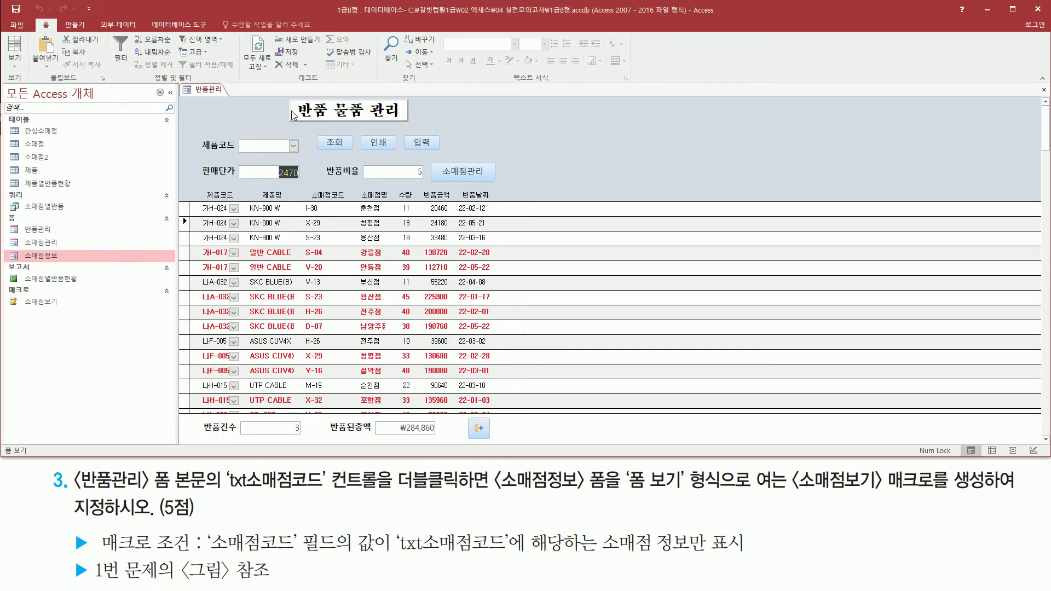
# Close the 반품관리 form and save its design changes
pyautogui.rightClick(209, 94)
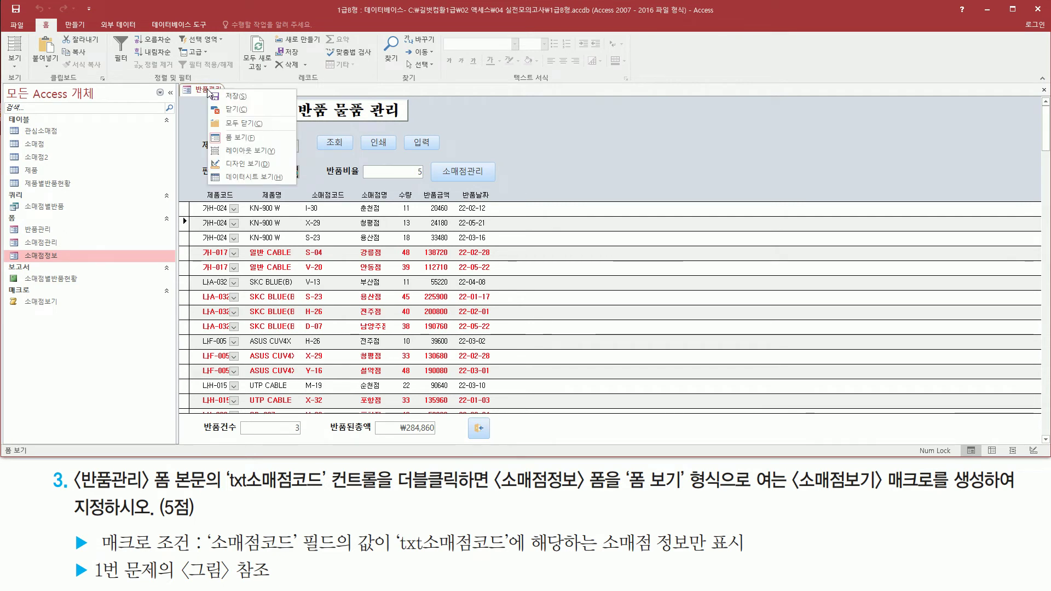
pyautogui.click(230, 114)
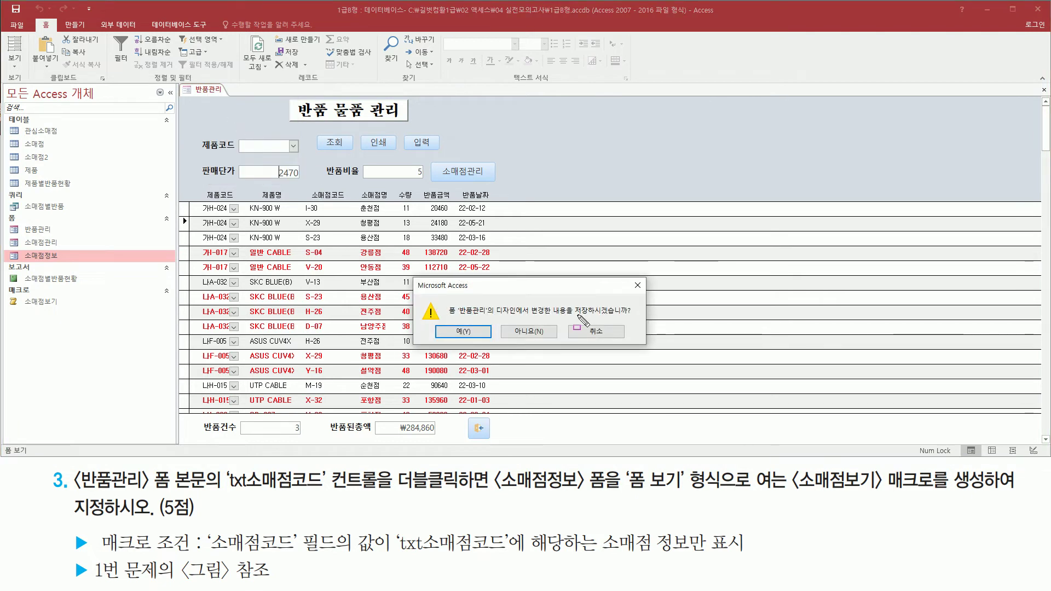
pyautogui.moveTo(575, 319)
pyautogui.mouseDown()
pyautogui.moveTo(649, 325)
pyautogui.moveTo(639, 320)
pyautogui.mouseUp()
pyautogui.moveTo(433, 323)
pyautogui.mouseDown()
pyautogui.moveTo(507, 342)
pyautogui.moveTo(499, 343)
pyautogui.mouseUp()
pyautogui.press('Escape')
pyautogui.click(475, 332)
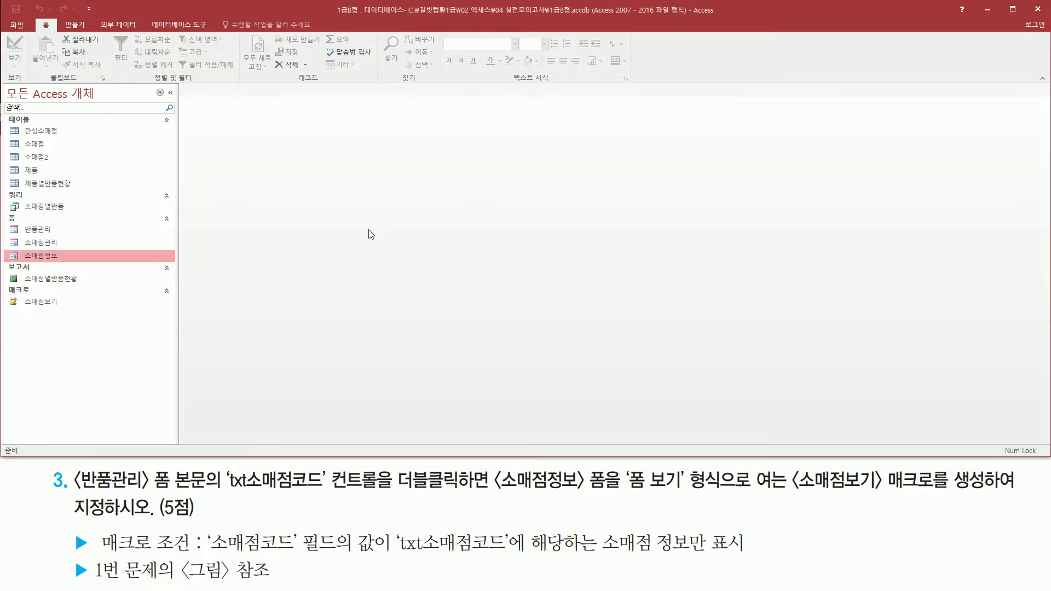